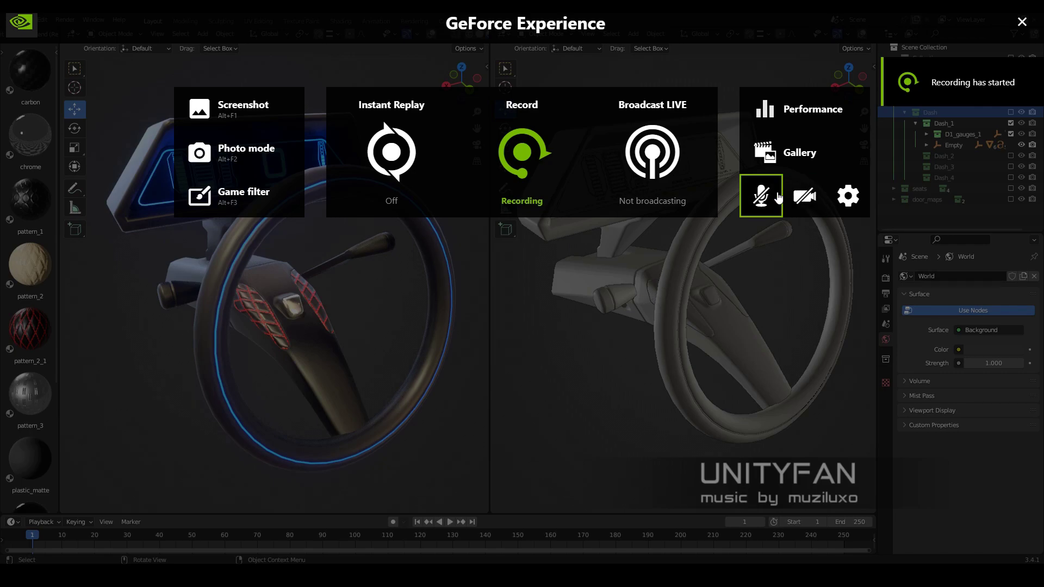
Dismiss the overlay and inspect the steering column with the transform sidebar shown
left_click(1024, 24)
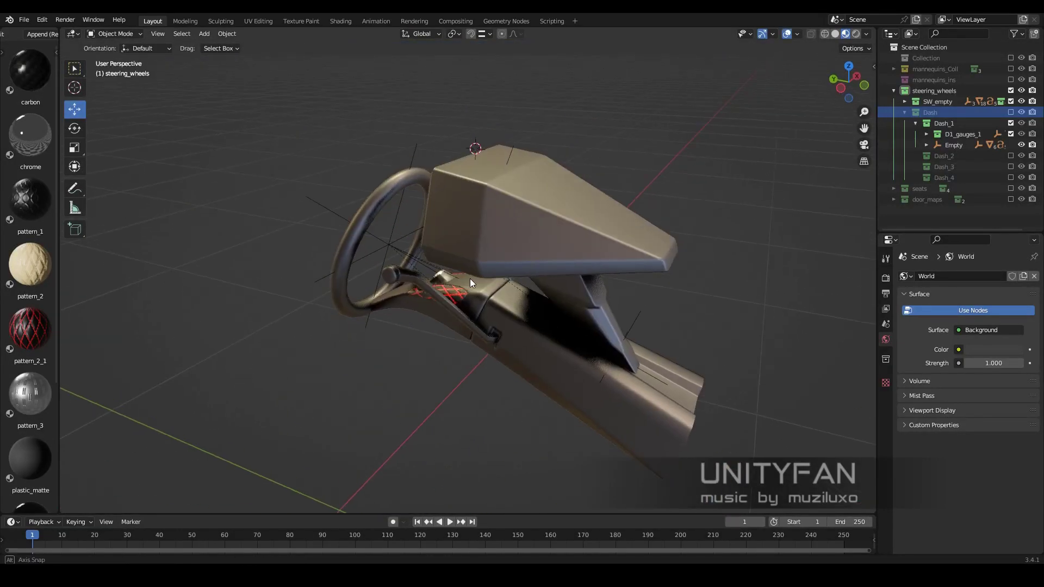
middle_click_drag(470, 278, 655, 315)
left_click(576, 265)
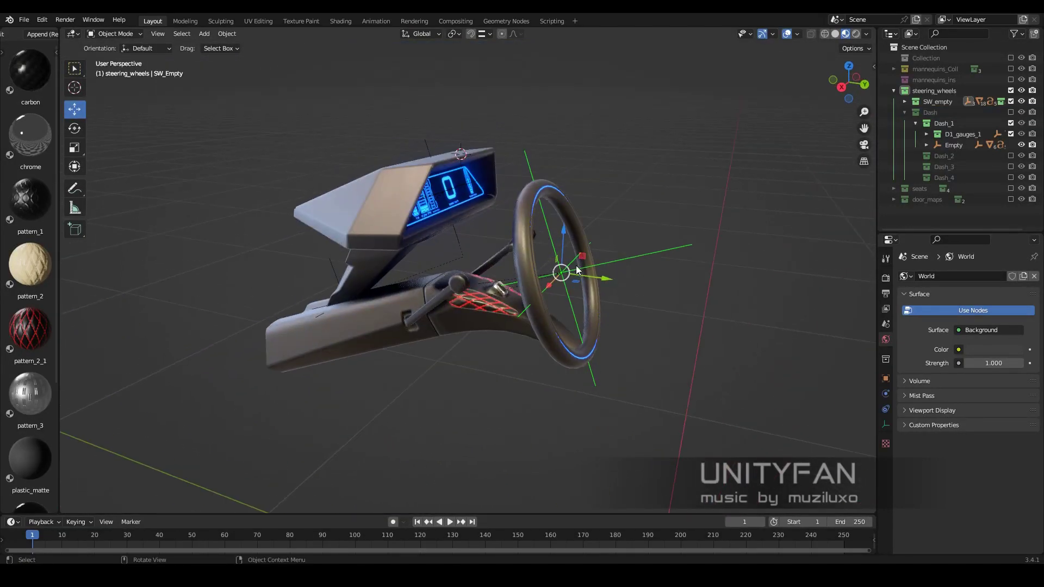
mouse_move(576, 265)
middle_mouse_down()
mouse_move(632, 189)
mouse_move(625, 289)
mouse_move(487, 269)
mouse_move(744, 275)
middle_mouse_up()
key("n")
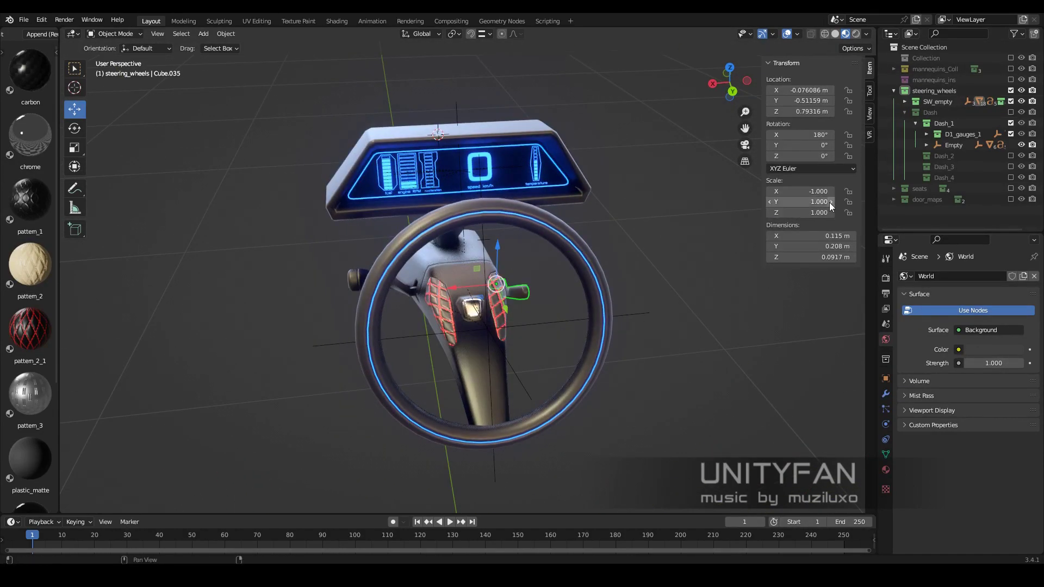
mouse_move(680, 245)
middle_mouse_down()
mouse_move(539, 279)
mouse_move(575, 294)
middle_mouse_up()
Select a column of faces on Cube.034 in Edit Mode, then return to Object Mode
left_click(576, 294)
key("Tab")
mouse_move(490, 288)
middle_mouse_down()
mouse_move(386, 306)
mouse_move(611, 376)
mouse_move(564, 297)
middle_mouse_up()
key("3")
left_click(441, 305)
key("Tab")
Enable Dash_2, disable Dash_1, and show the seats collection in the Outliner
left_click(1011, 156)
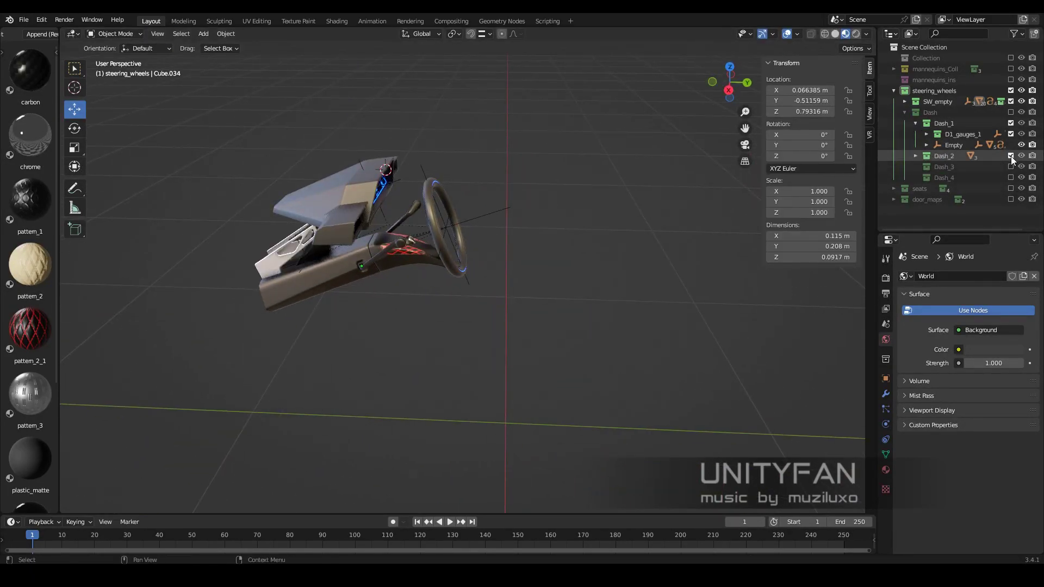
left_click(1011, 123)
mouse_move(576, 268)
middle_mouse_down()
mouse_move(689, 249)
mouse_move(522, 276)
mouse_move(517, 250)
mouse_move(457, 294)
mouse_move(368, 295)
mouse_move(563, 342)
mouse_move(492, 341)
mouse_move(472, 246)
middle_mouse_up()
left_click(522, 276)
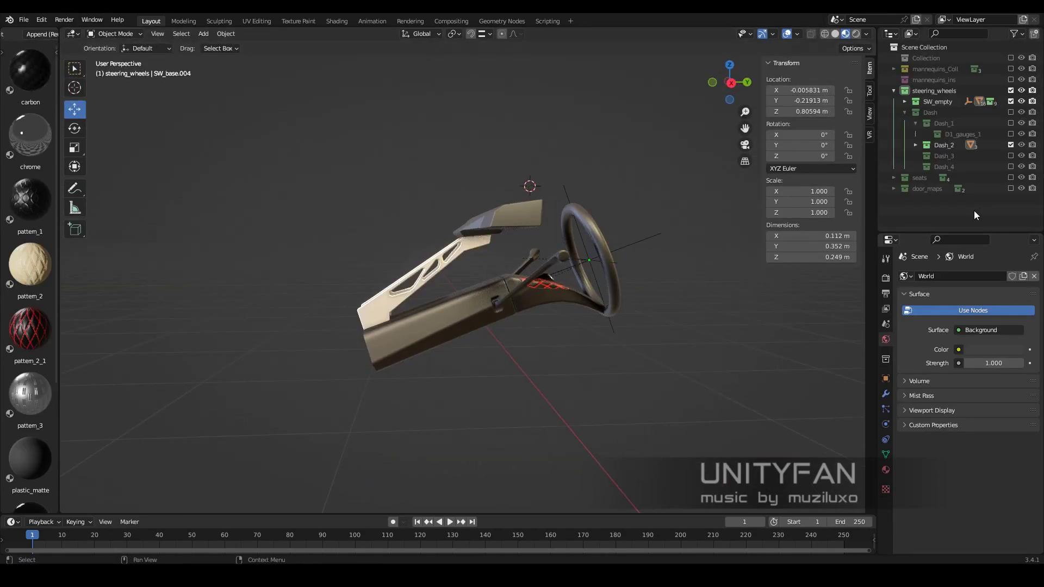
left_click(1010, 178)
mouse_move(661, 320)
middle_mouse_down()
mouse_move(768, 341)
mouse_move(668, 333)
middle_mouse_up()
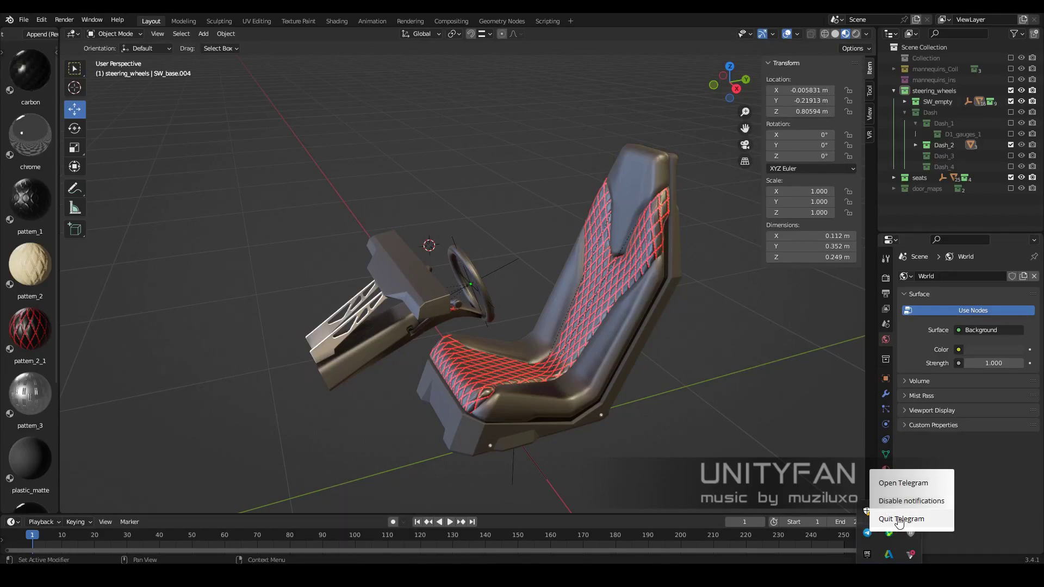
Swap the red-patterned seat_1 for the dark leather seat_2
middle_click_drag(680, 418, 628, 396)
left_click(893, 177)
left_click(1011, 188)
left_click(1011, 199)
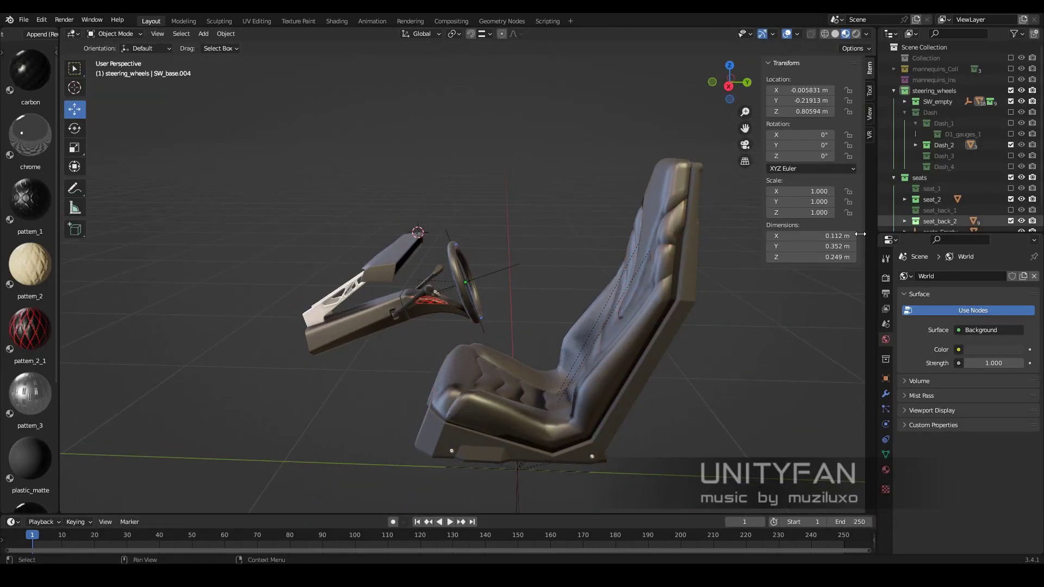
mouse_move(661, 286)
middle_mouse_down()
mouse_move(666, 298)
mouse_move(611, 288)
mouse_move(746, 283)
mouse_move(641, 279)
mouse_move(669, 285)
middle_mouse_up()
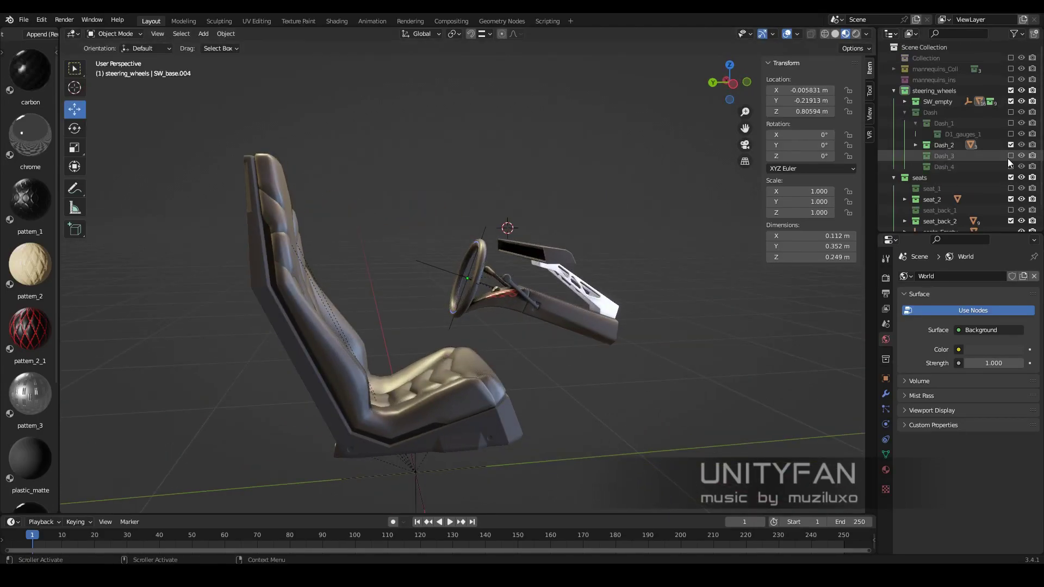
Tag the steering_wheels, seats and door_maps collections blue
scroll(945, 168, "down", 2)
right_click(908, 155)
left_click(845, 302)
right_click(924, 68)
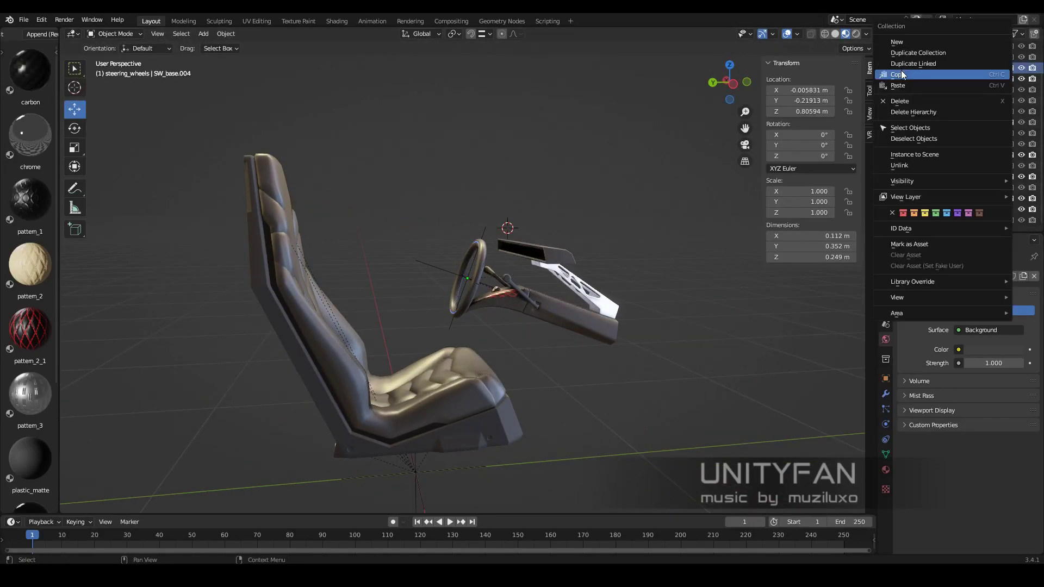
left_click(946, 217)
right_click(902, 219)
left_click(915, 224)
Nudge door_maps_Empty slightly along X beside the seat
scroll(922, 211, "down", 3)
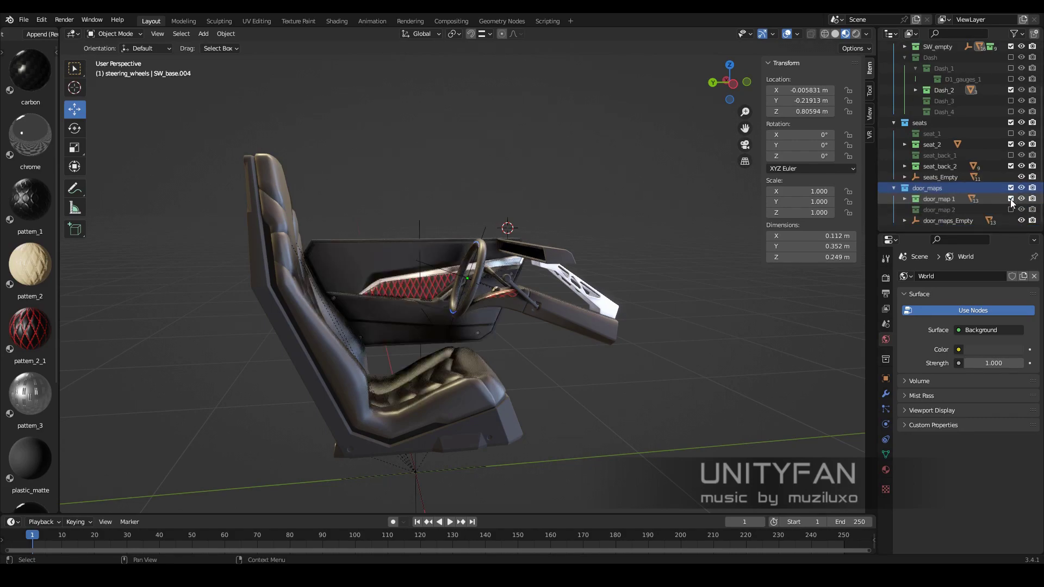
mouse_move(598, 305)
middle_mouse_down()
mouse_move(652, 328)
mouse_move(599, 309)
mouse_move(556, 315)
mouse_move(569, 281)
mouse_move(581, 295)
mouse_move(726, 337)
mouse_move(624, 332)
mouse_move(560, 288)
mouse_move(598, 332)
middle_mouse_up()
scroll(652, 328, "up", 3)
scroll(598, 332, "down", 2)
left_click(403, 396)
left_click_drag(402, 395, 408, 393)
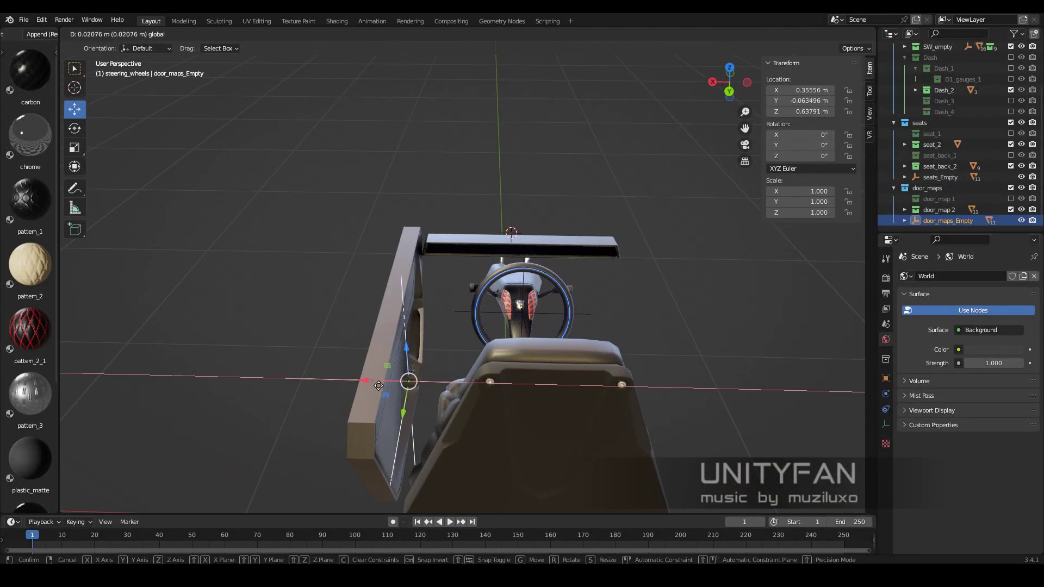
Orbit and zoom in close on the steering wheel
mouse_move(409, 393)
middle_mouse_down()
mouse_move(547, 403)
mouse_move(513, 410)
mouse_move(575, 387)
mouse_move(522, 333)
middle_mouse_up()
scroll(621, 373, "up", 4)
scroll(621, 373, "down", 4)
mouse_move(620, 373)
middle_mouse_down()
mouse_move(644, 370)
mouse_move(582, 366)
mouse_move(626, 348)
middle_mouse_up()
scroll(657, 360, "up", 4)
scroll(938, 217, "up", 2)
Paste the copied gauges collection into the Dash_2 collection
scroll(918, 91, "up", 2)
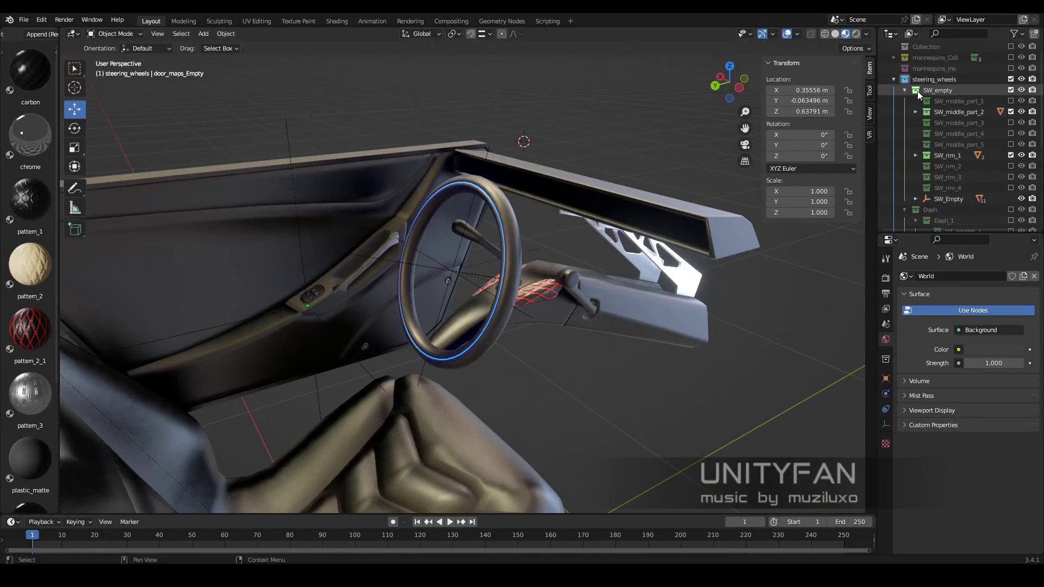
left_click(918, 90)
right_click(954, 157)
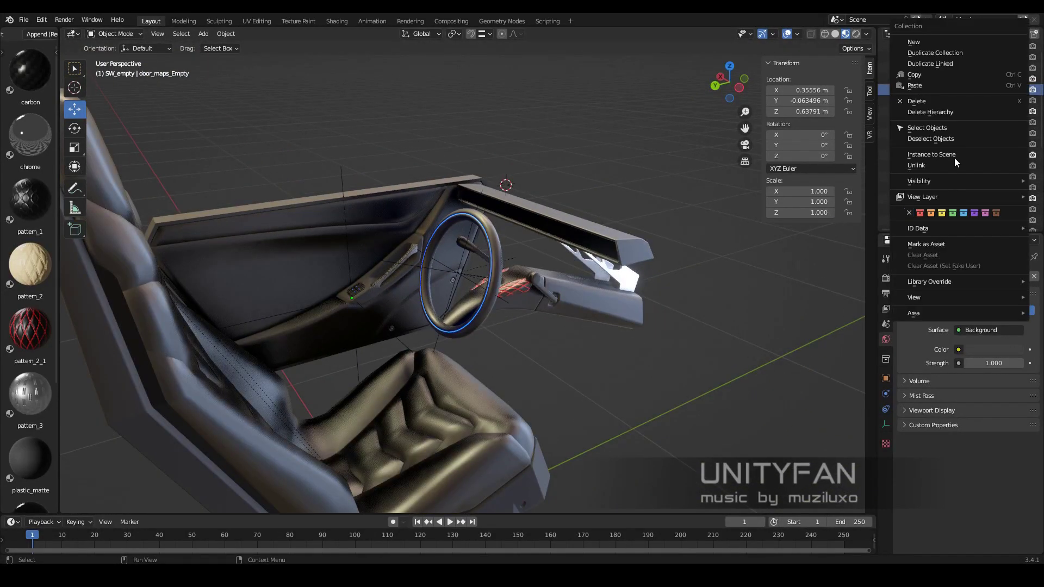
scroll(918, 171, "down", 2)
right_click(919, 170)
left_click(915, 88)
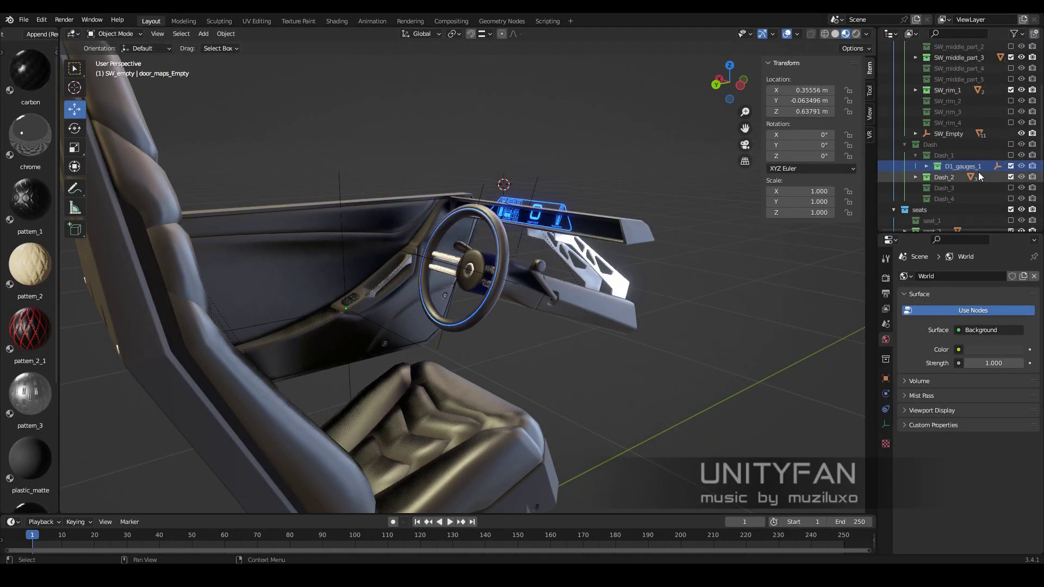
Exclude the D1_gauges_1 collection from the scene
right_click(978, 176)
left_click(953, 162)
key("KP_Decimal")
mouse_move(666, 371)
middle_mouse_down()
mouse_move(683, 372)
mouse_move(585, 353)
mouse_move(609, 347)
middle_mouse_up()
right_click(962, 166)
left_click(968, 185)
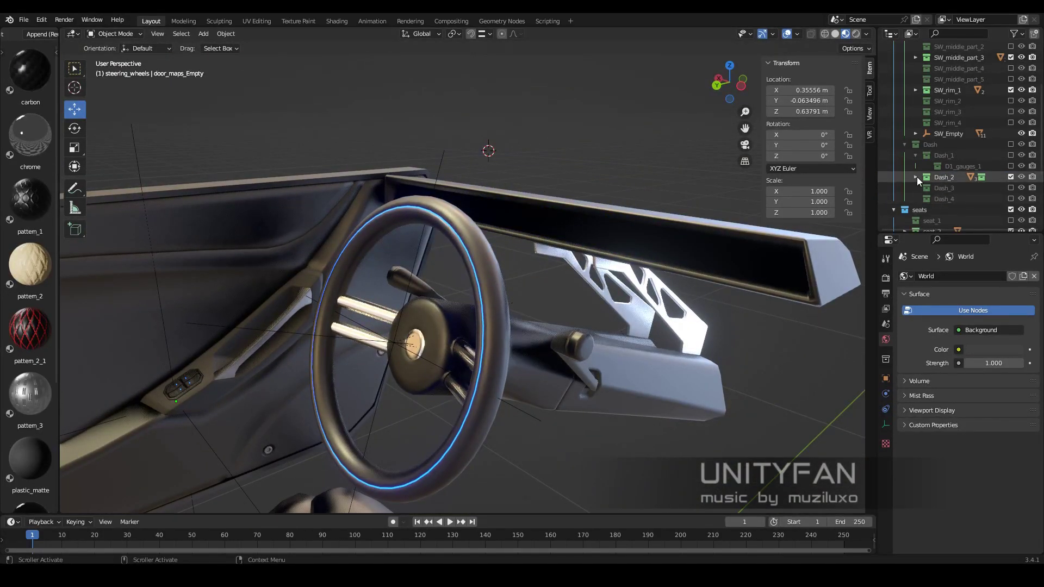
Rename the pasted collection D2_gauges_1, enable it, and select Empty.044
left_click(917, 177)
scroll(952, 163, "down", 2)
double_click(959, 131)
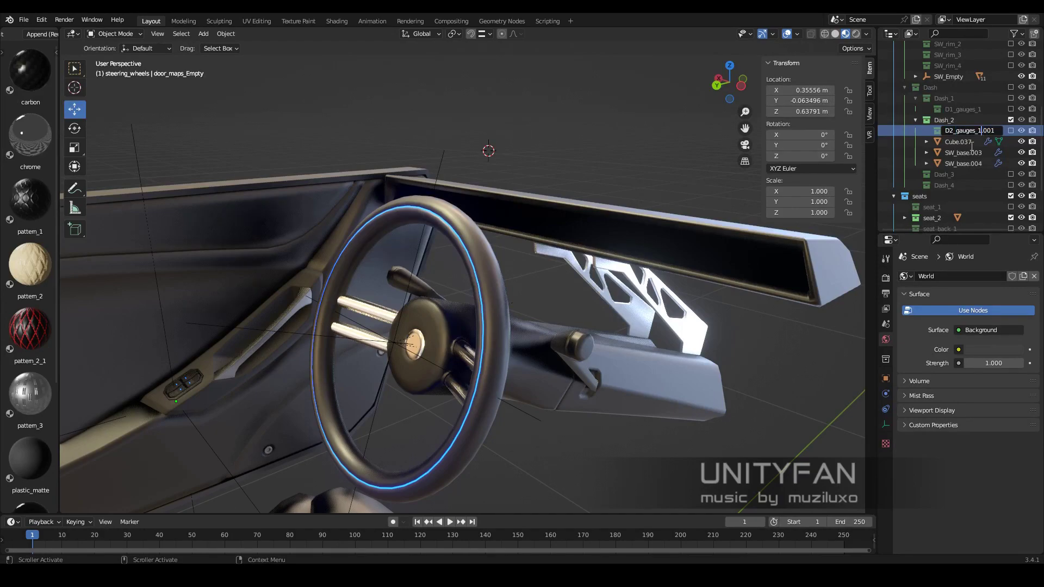
key("Return")
left_click(1011, 131)
left_click(926, 131)
left_click(968, 142)
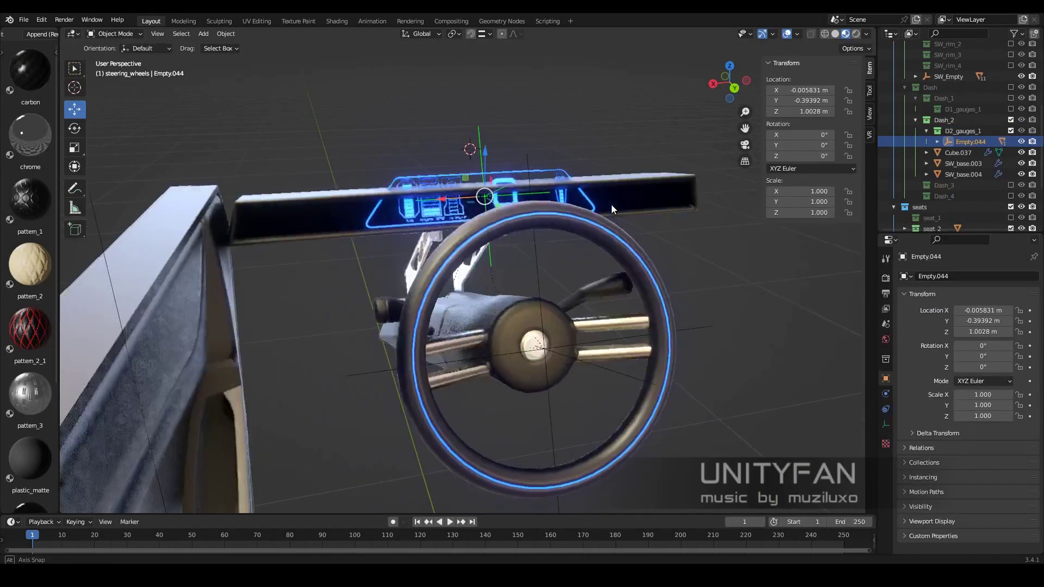
mouse_move(489, 272)
middle_mouse_down()
mouse_move(567, 209)
mouse_move(655, 284)
middle_mouse_up()
Set SW_Empty's Rotation X to 0°
type("0d")
key("Return")
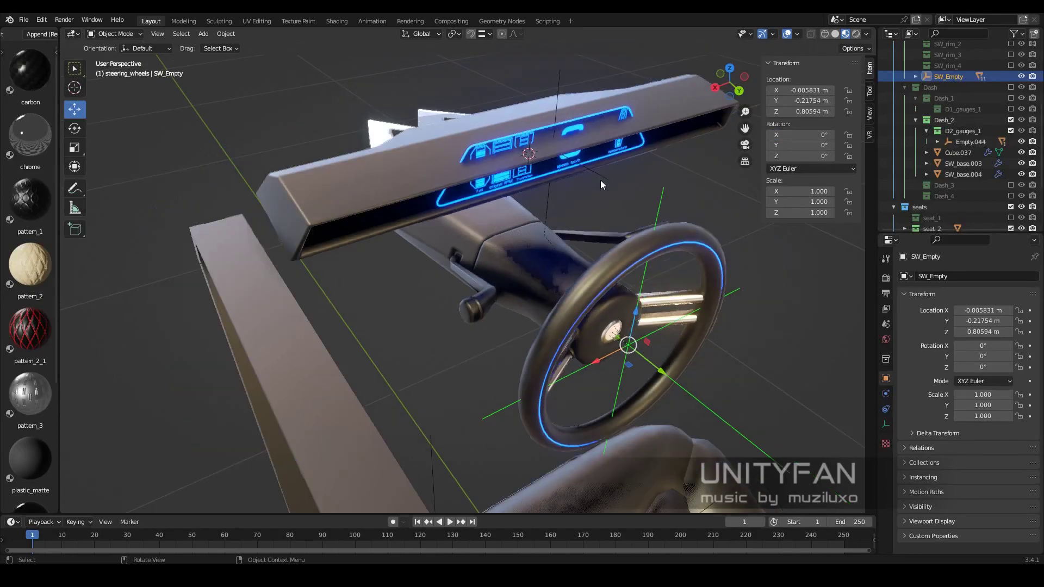
scroll(993, 135, "down", 3)
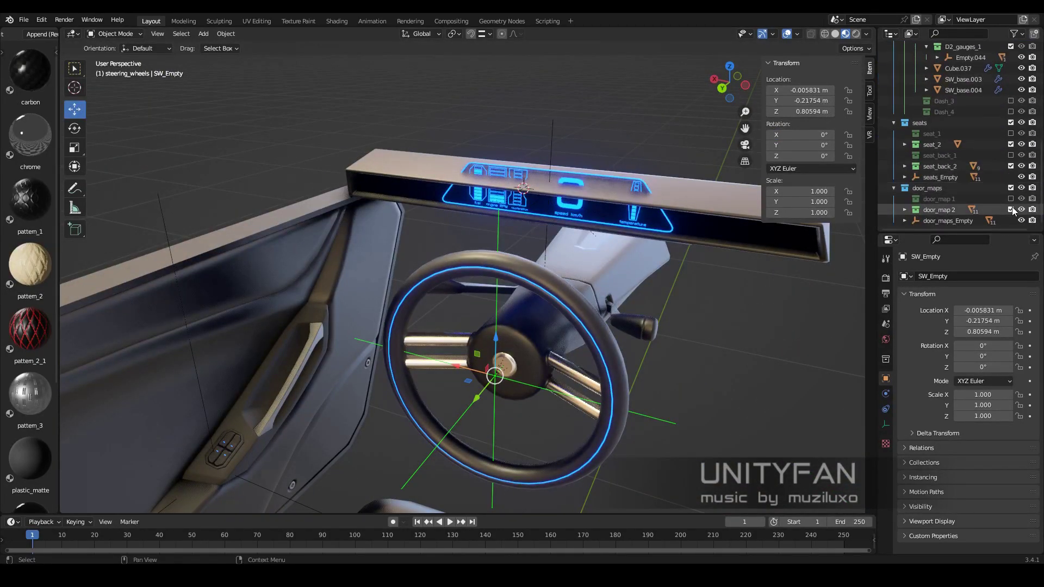
middle_click_drag(326, 239, 521, 242)
Inspect SW_base.003's geometry in a side orthographic X-ray view, then return to perspective
left_click(478, 185)
key("Tab")
key("KP_Decimal")
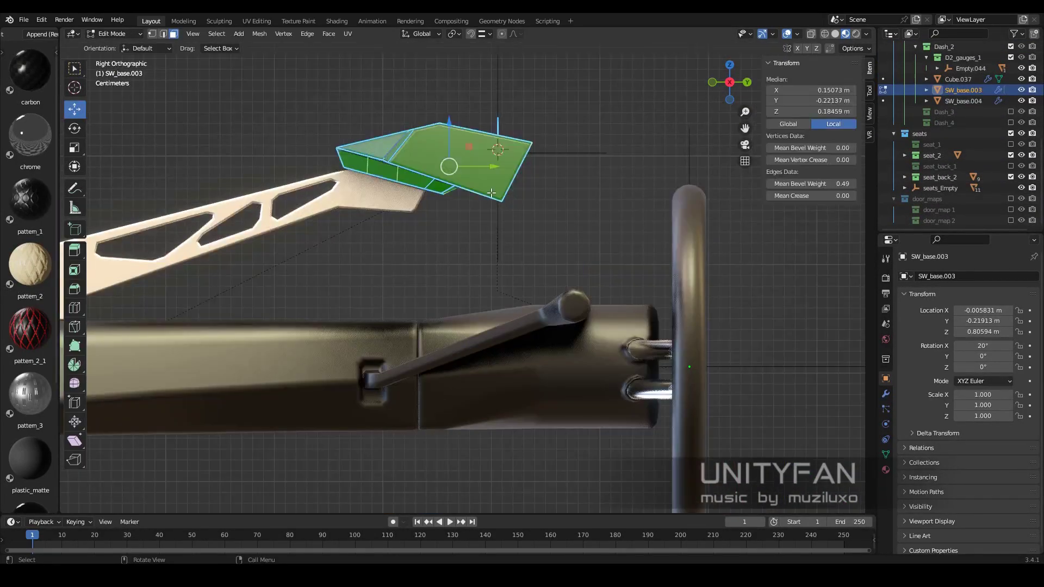
key("KP_3")
key("alt+z")
key("Tab")
middle_click_drag(465, 228, 563, 260)
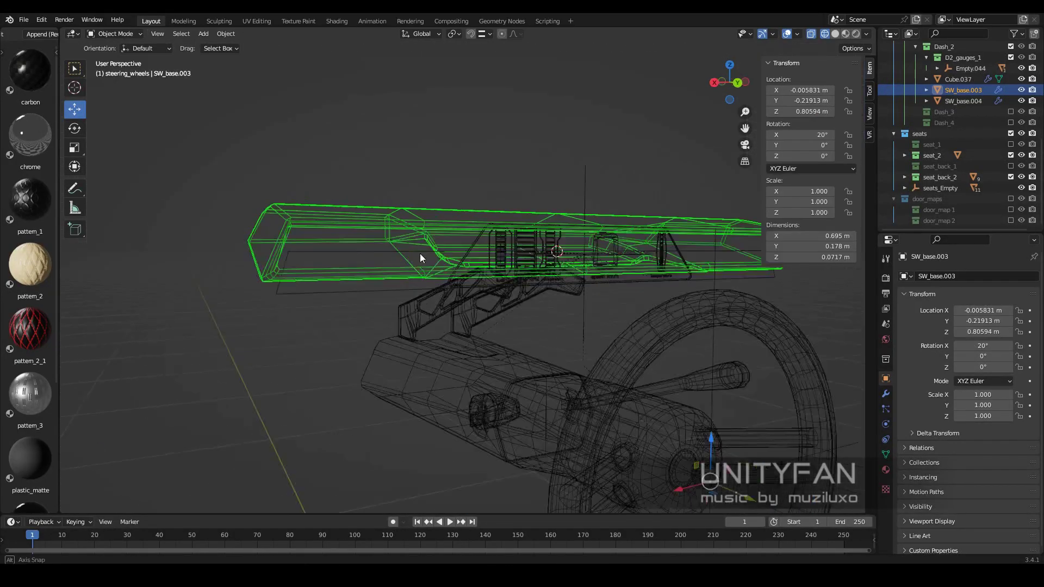
key("alt+z")
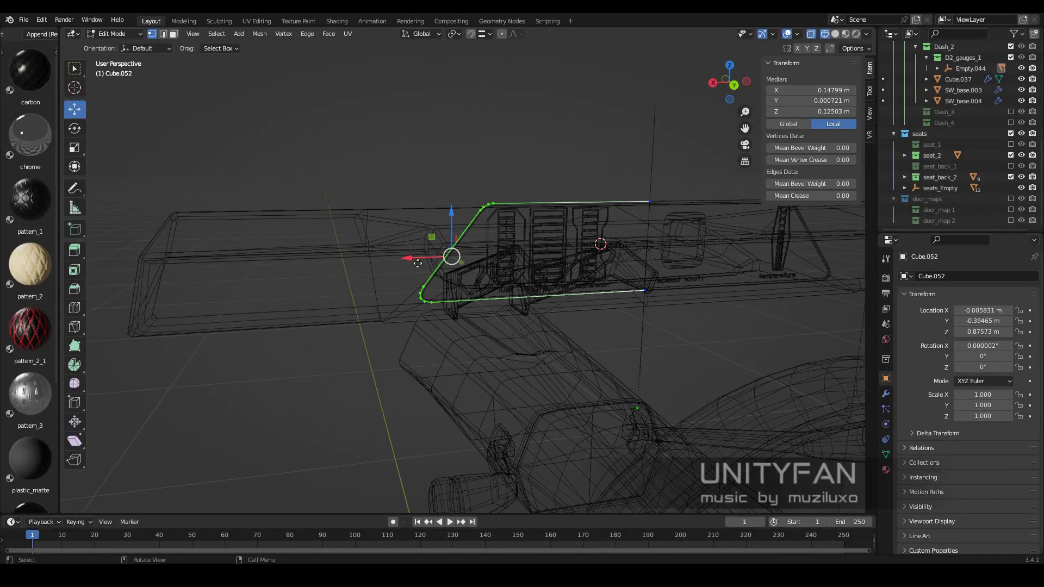
In Back Orthographic view, move the outline's corner vertices into the Dash_2 housing
key("ctrl+KP_1")
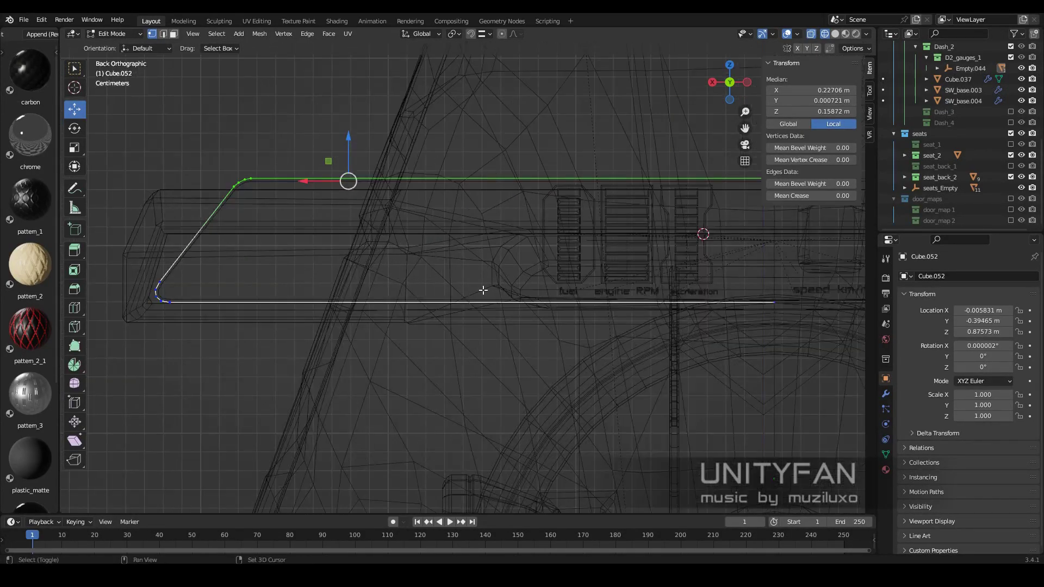
key("g")
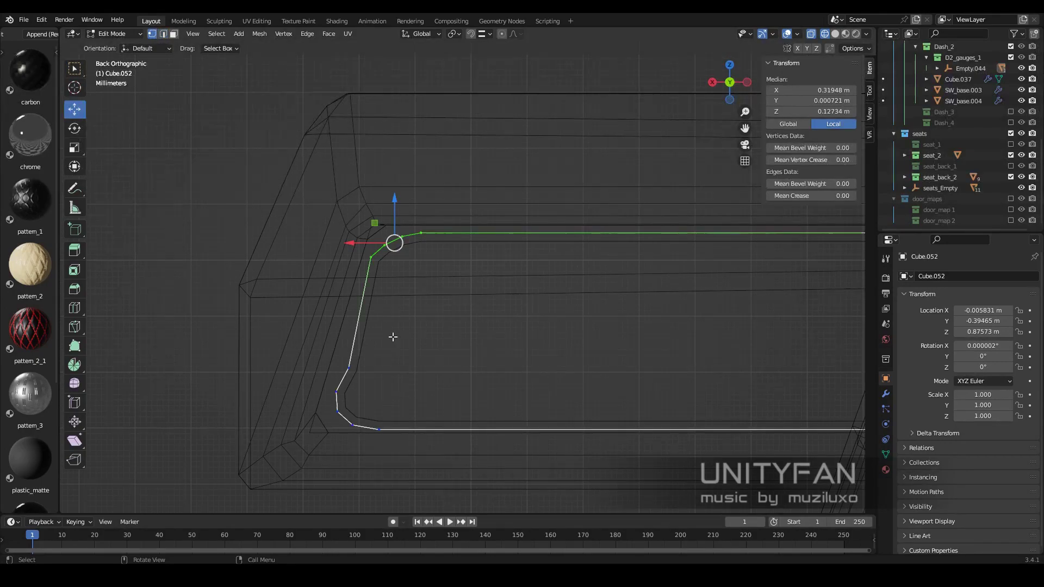
left_click(314, 247)
scroll(314, 248, "up", 2)
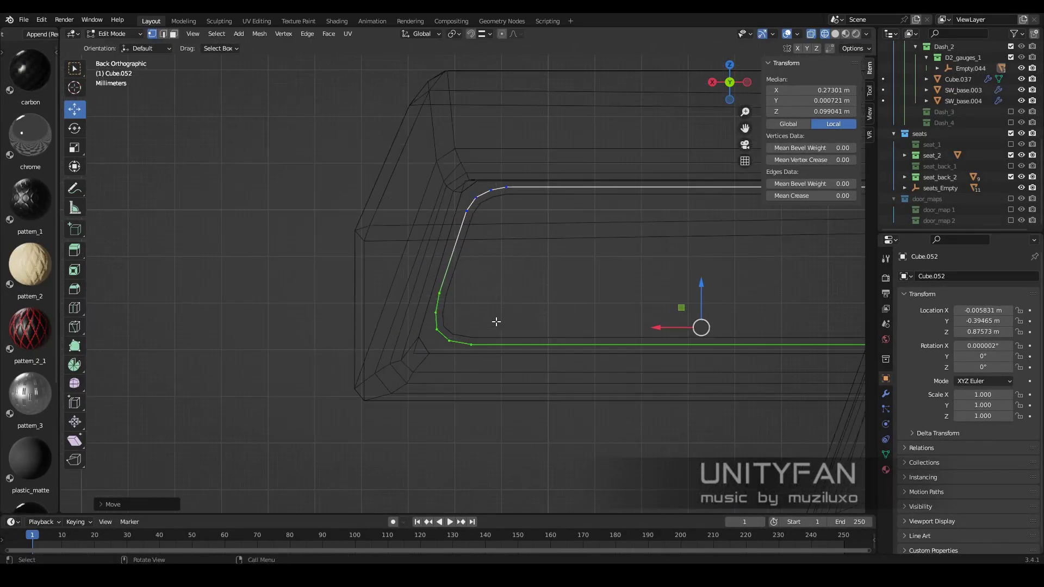
key("g")
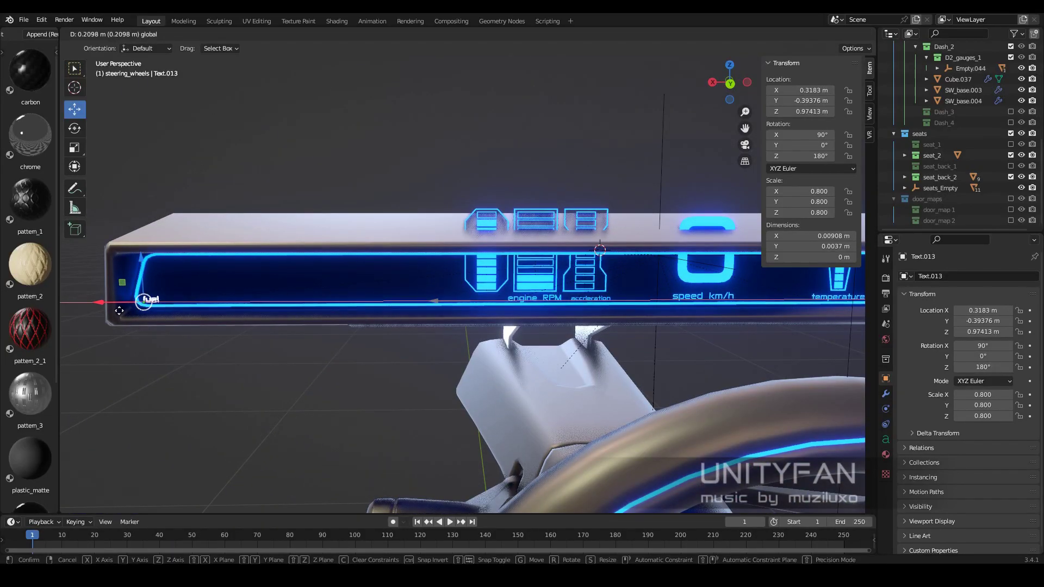
Reposition fuel gauge Cube.059 and its label Text.013, and set Array Count to 6
left_click(490, 291)
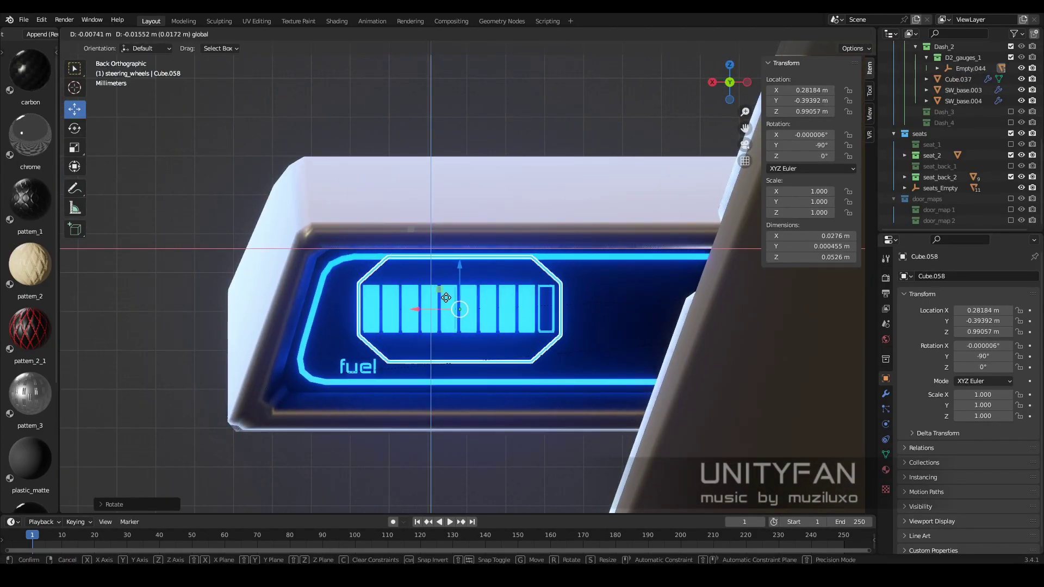
left_click(348, 367)
key("g")
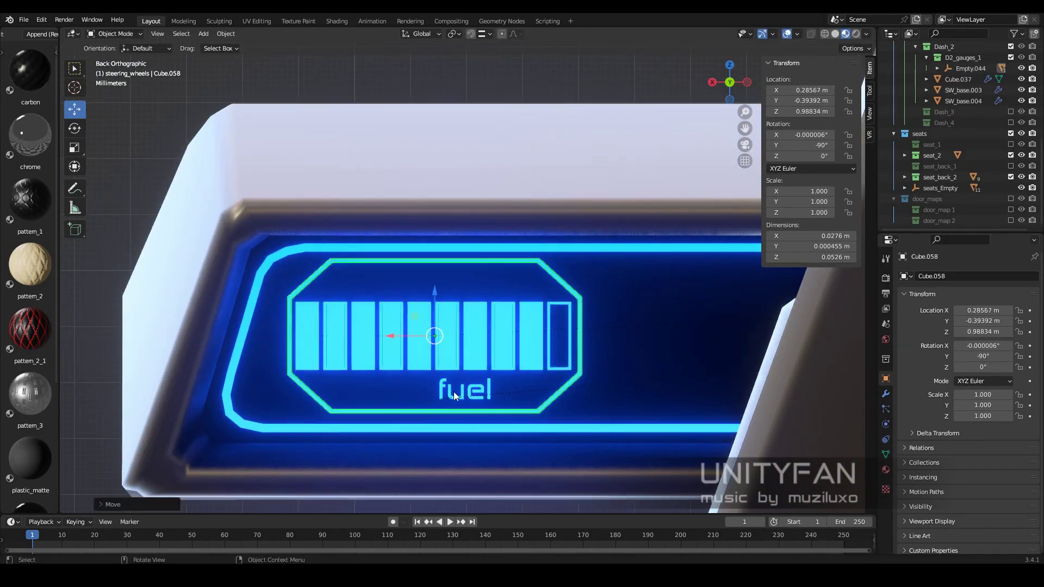
left_click(886, 394)
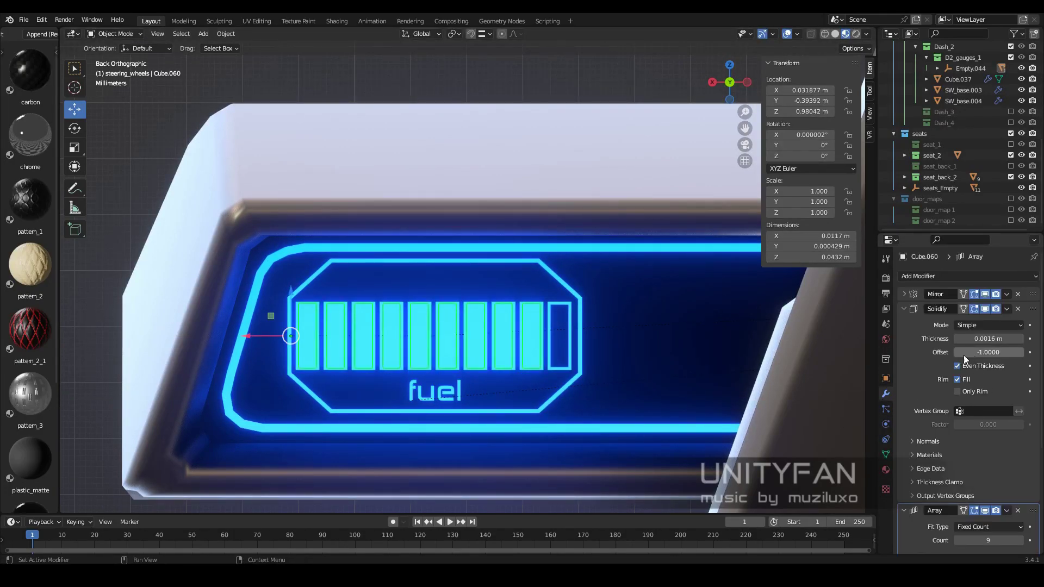
left_click_drag(954, 353, 935, 354)
mouse_move(451, 91)
middle_mouse_down()
mouse_move(579, 329)
mouse_move(557, 331)
mouse_move(494, 296)
mouse_move(536, 279)
mouse_move(475, 284)
middle_mouse_up()
Turn gauge Cube.053 90° about Y in back X-ray view and raise it along Z
left_click(475, 284)
key("KP_3")
key("KP_Decimal")
key("ctrl+KP_1")
key("shift+z")
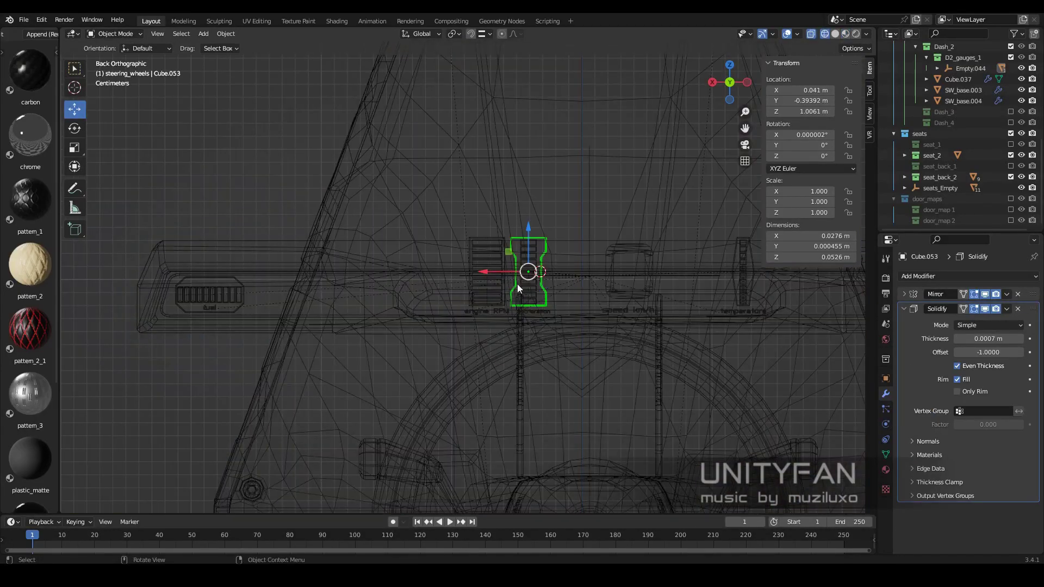
key("r")
left_click(572, 420)
key("g")
key("z")
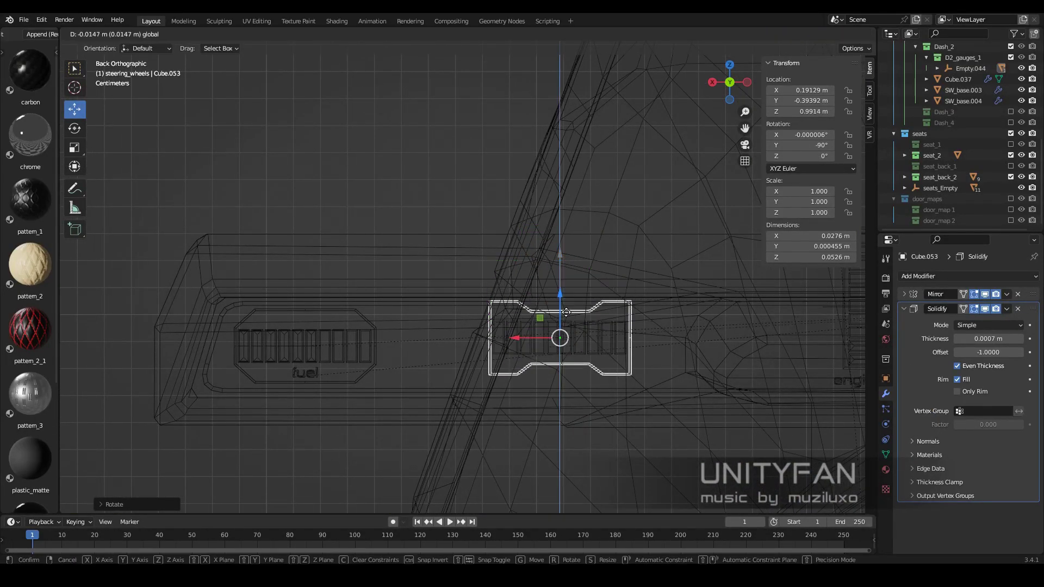
left_click(563, 339)
middle_click_drag(507, 348, 908, 275)
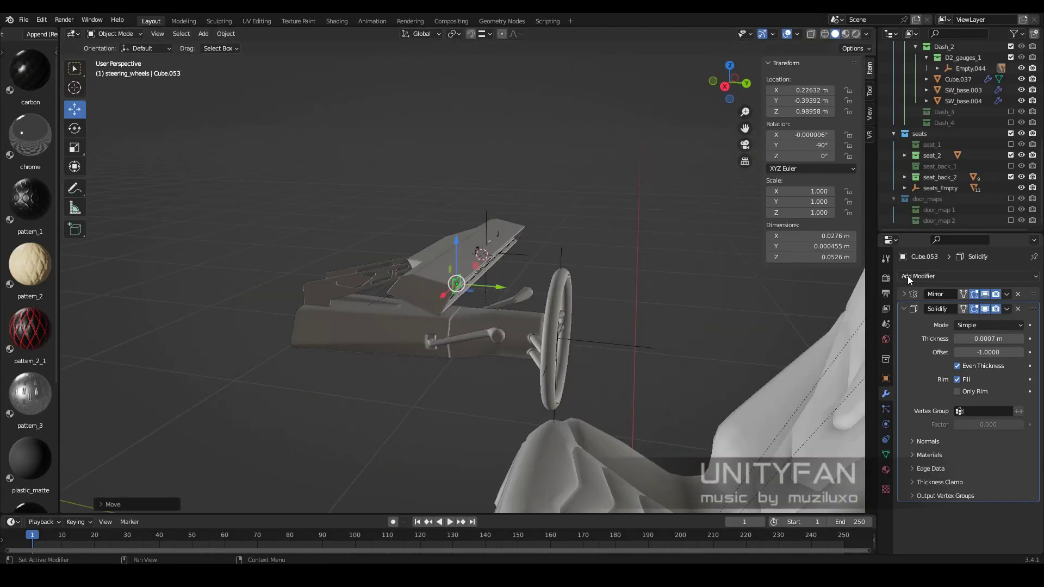
Hide the seats collection and slide Cube.053 along Z beside the fuel gauge
left_click(1010, 134)
middle_click_drag(707, 326, 578, 355)
scroll(453, 295, "up", 5)
scroll(506, 299, "up", 2)
key("g")
key("z")
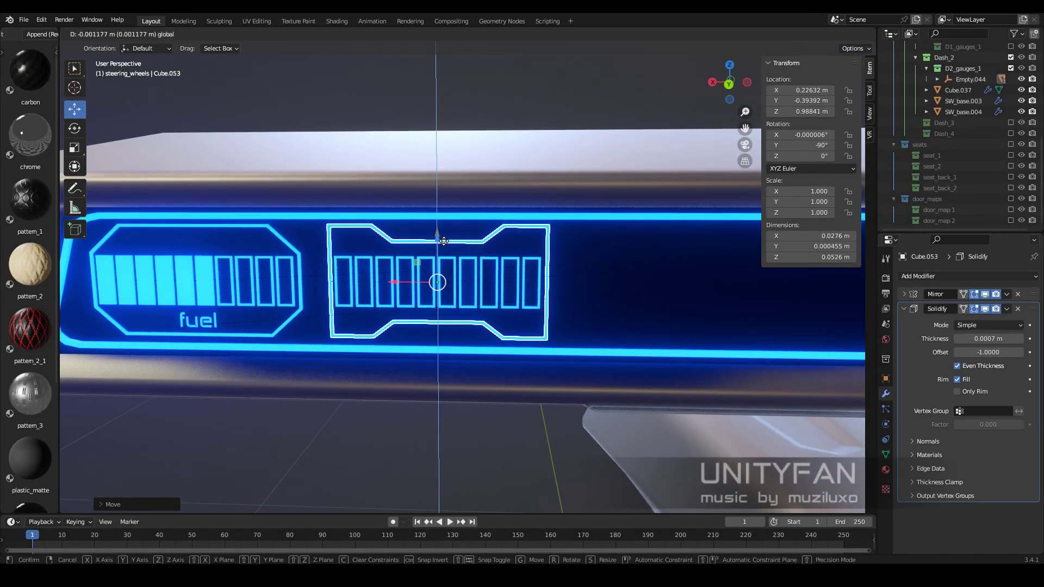
left_click(445, 240)
scroll(495, 353, "down", 4)
middle_click_drag(494, 352, 523, 345)
scroll(523, 345, "up", 4)
scroll(475, 305, "up", 1)
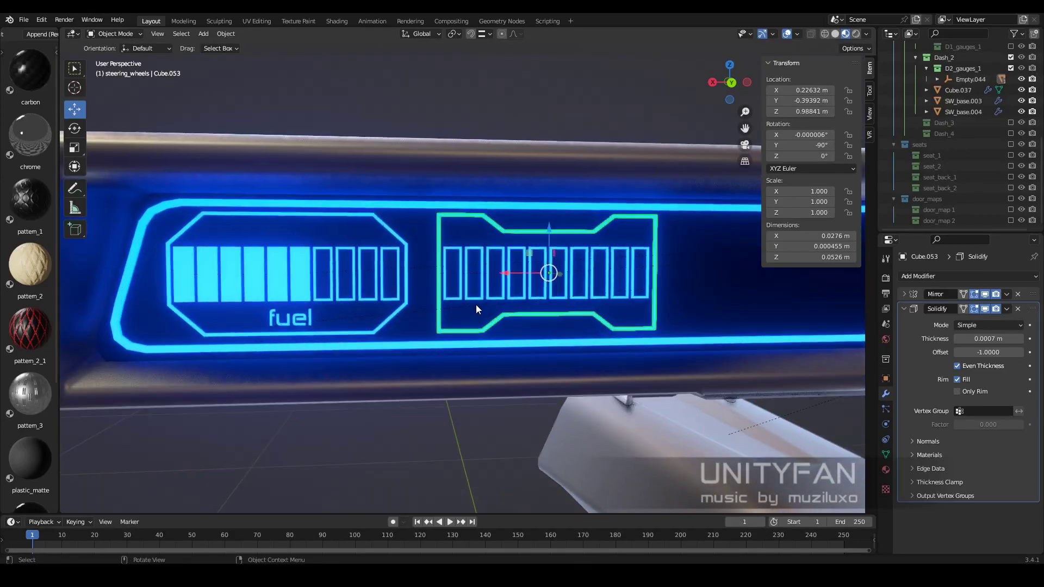
Move the fuel label along Z to sit under the new gauge
left_click(297, 311)
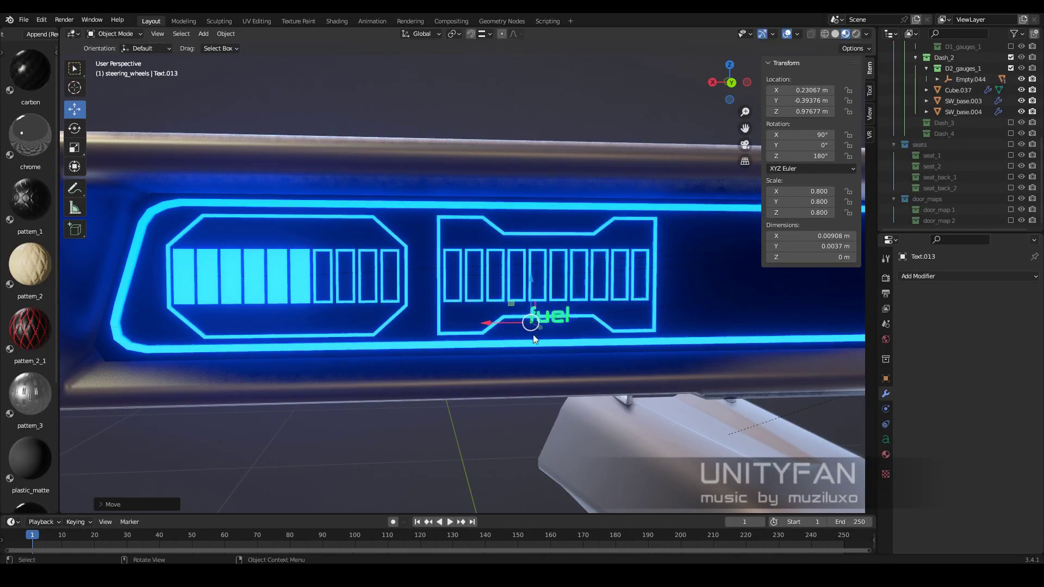
scroll(533, 338, "up", 2)
key("g")
key("z")
left_click(497, 345)
Parent both gauges' bar strips to the outer gauge frame
left_click(374, 294)
scroll(374, 294, "down", 3)
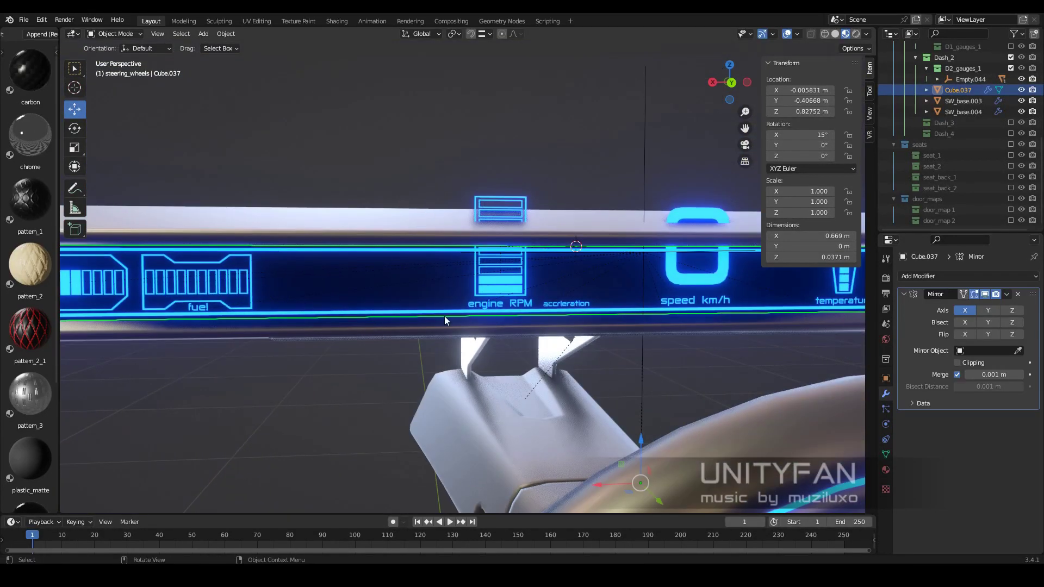
middle_click_drag(444, 316, 392, 303)
scroll(393, 303, "up", 2)
key("alt+a")
scroll(293, 313, "up", 2)
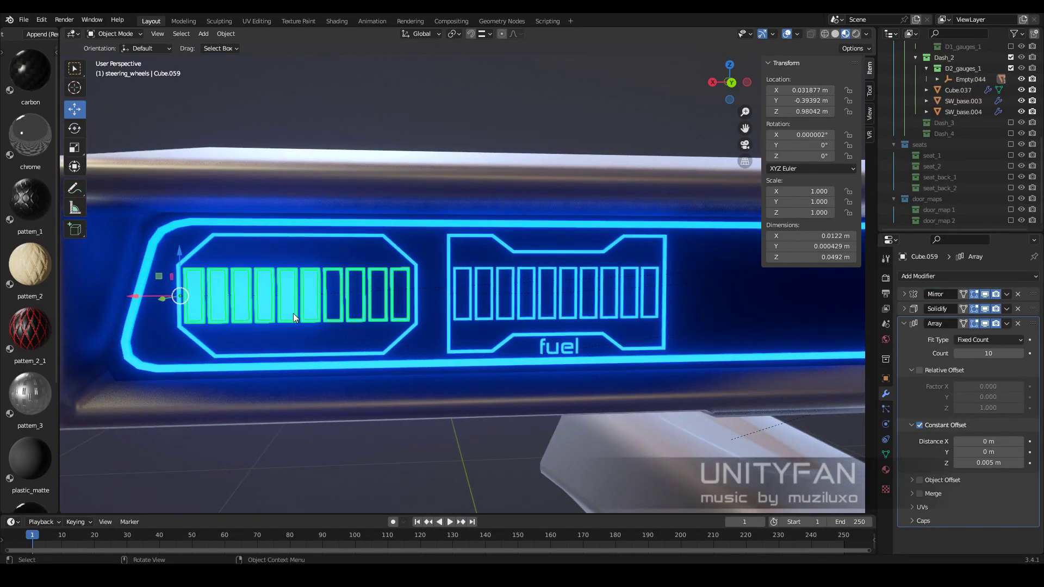
scroll(268, 304, "up", 1)
left_click(269, 304)
left_click(464, 318)
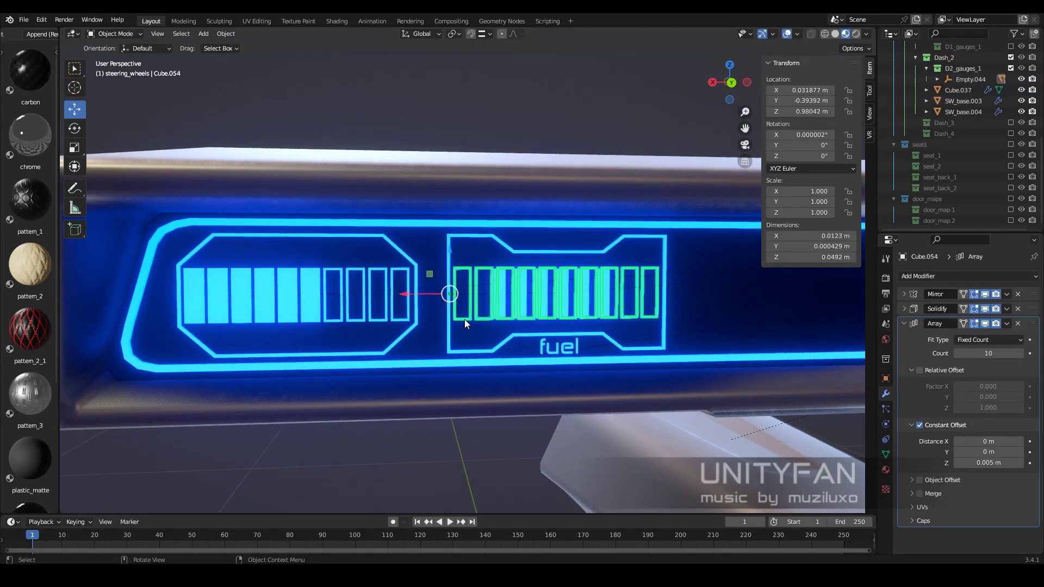
scroll(514, 312, "up", 1)
left_click(528, 239, "shift")
key("ctrl+p")
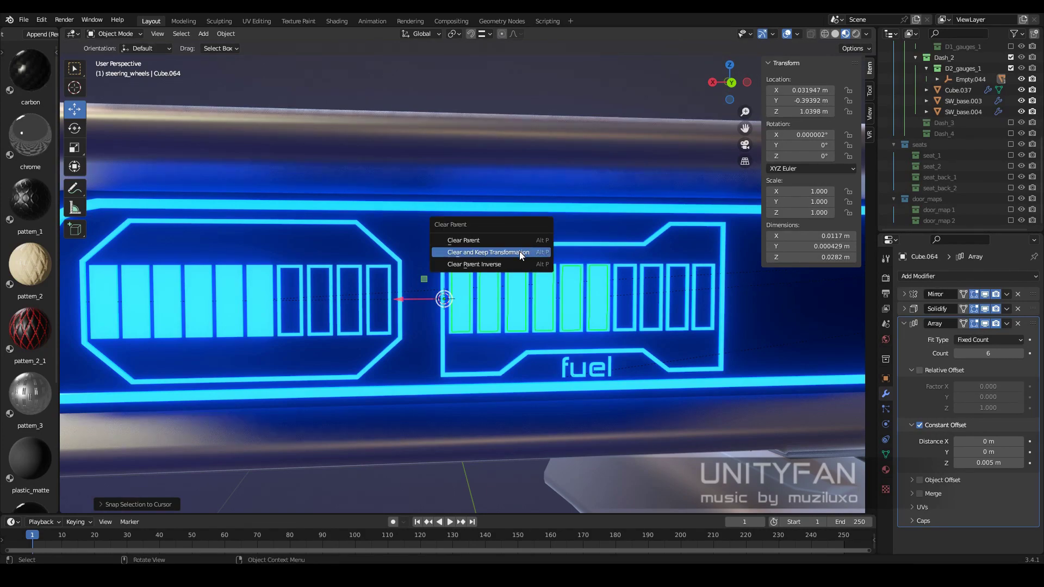
scroll(543, 288, "down", 3)
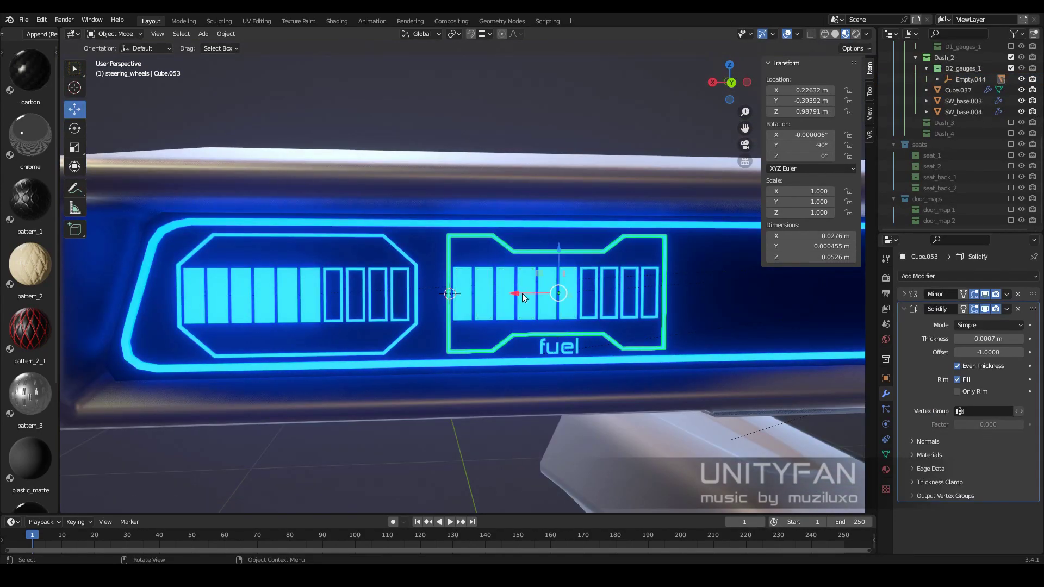
Move the accrleration label into the left gauge
left_click(569, 302)
scroll(435, 283, "down", 2)
left_click(368, 290)
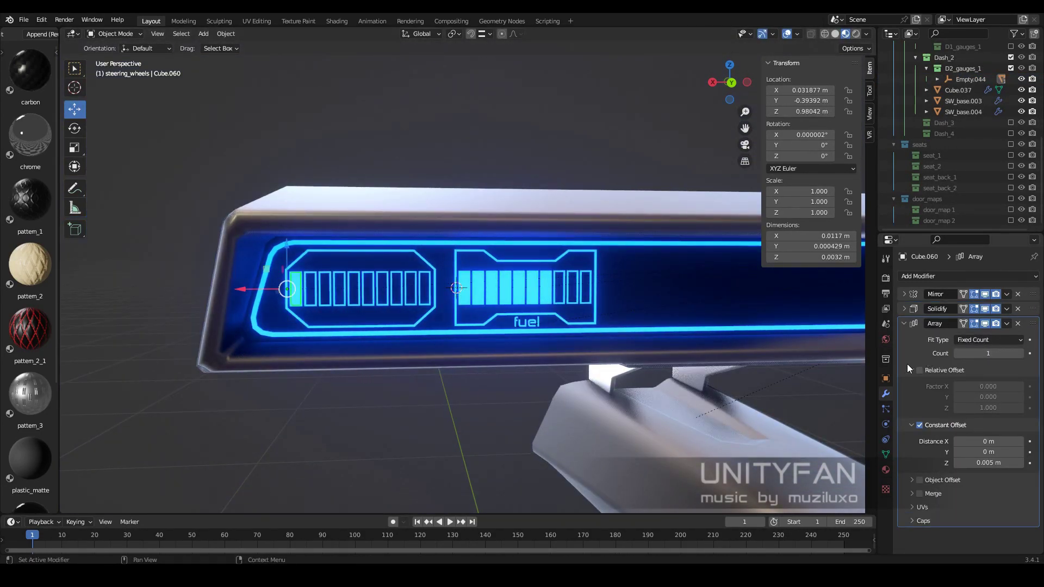
scroll(287, 300, "down", 3)
left_click(731, 313)
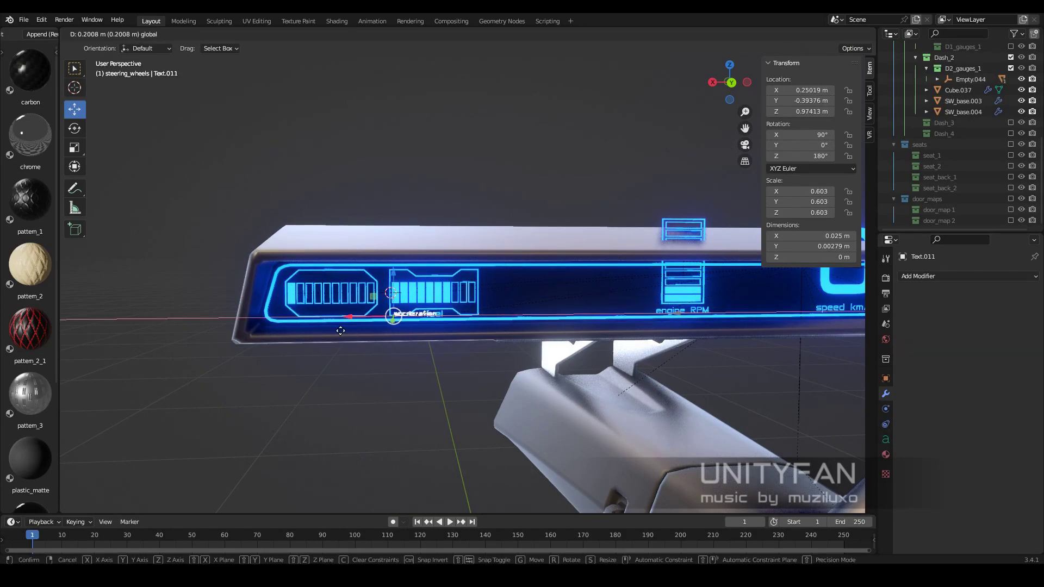
scroll(340, 330, "up", 3)
left_click(482, 313)
Place the duplicated label above the gauge and begin editing its text
scroll(481, 312, "down", 4)
scroll(433, 345, "down", 2)
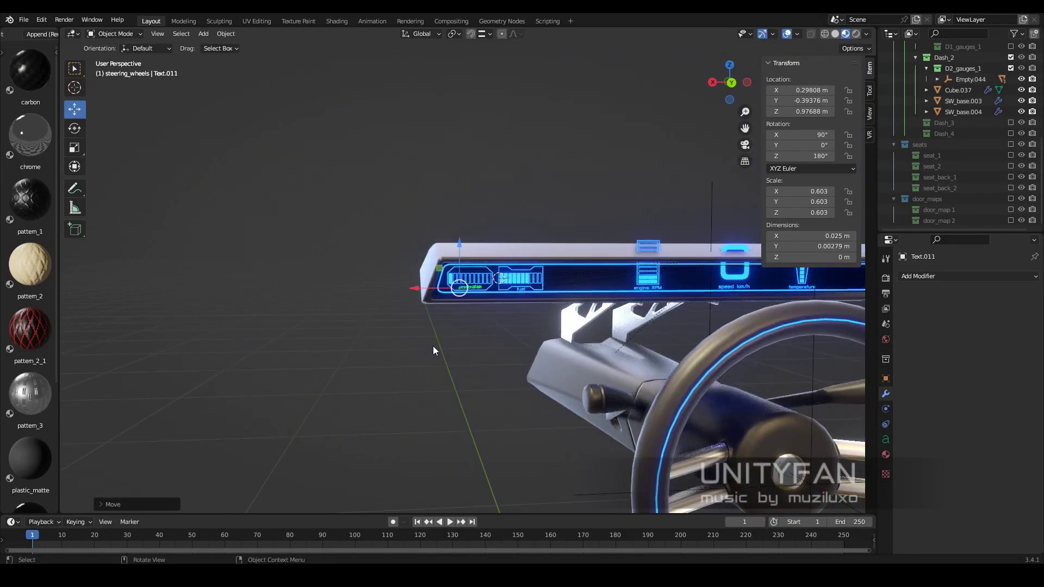
scroll(436, 327, "up", 3)
scroll(430, 357, "up", 3)
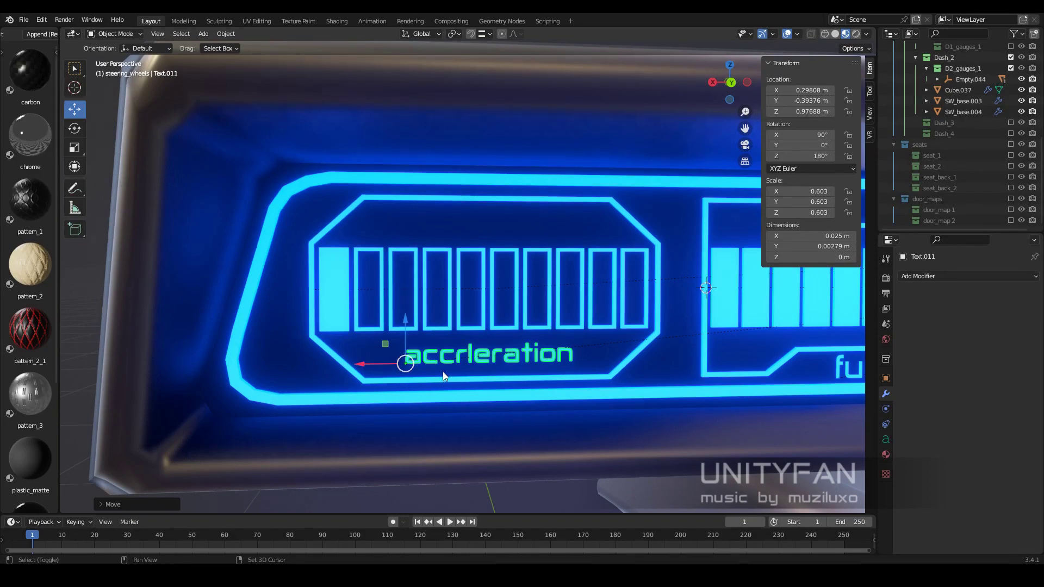
left_click(519, 211)
key("Tab")
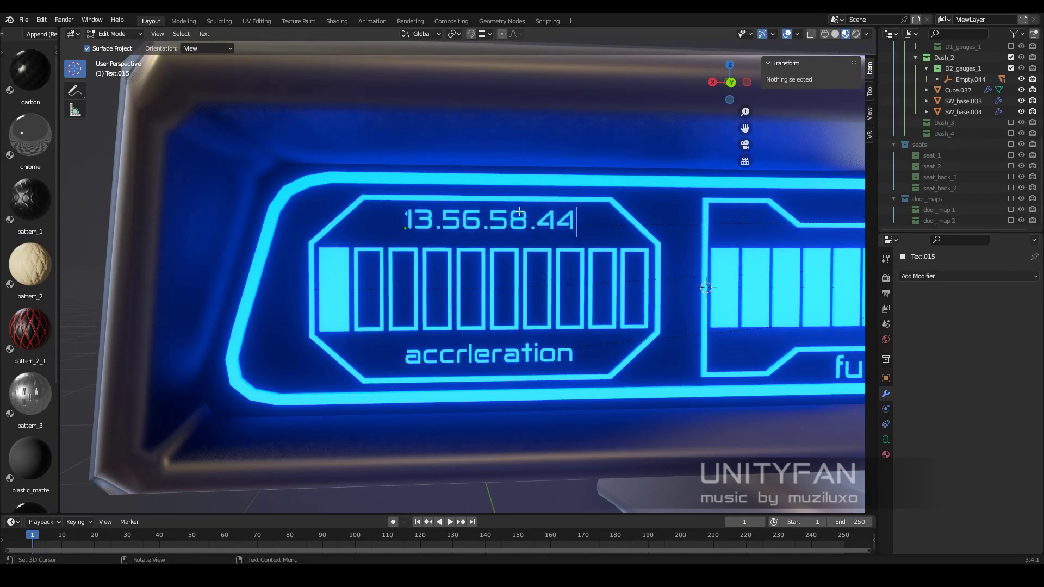
Finish the 13.56.58.44 readout above the acceleration gauge
key("Tab")
scroll(511, 195, "down", 5)
scroll(579, 308, "up", 2)
scroll(622, 285, "up", 2)
scroll(615, 288, "up", 2)
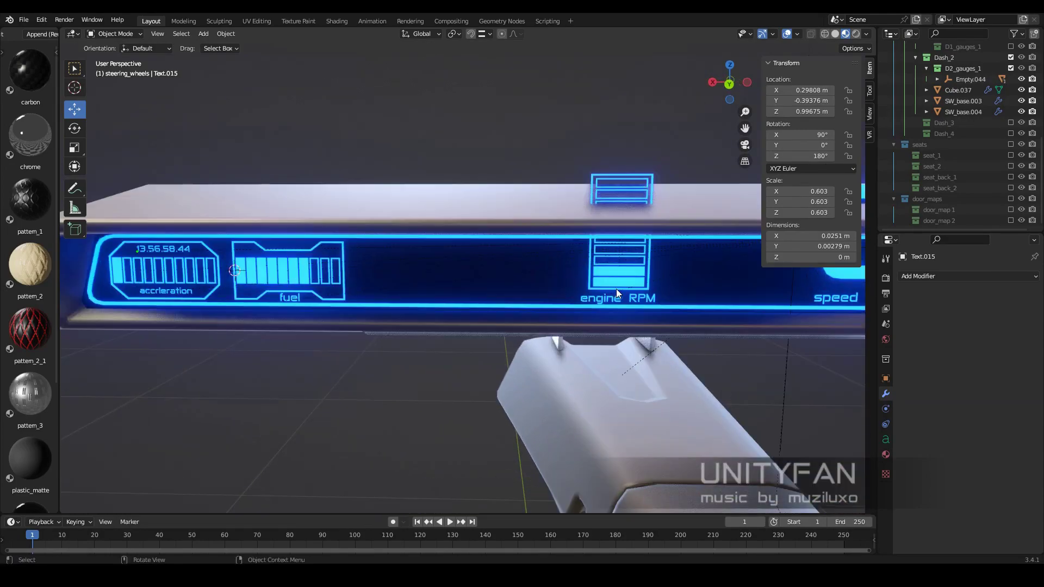
scroll(615, 289, "down", 3)
scroll(615, 275, "up", 3)
Break the speed km/h label onto two lines, speed above km/h
left_click(542, 285)
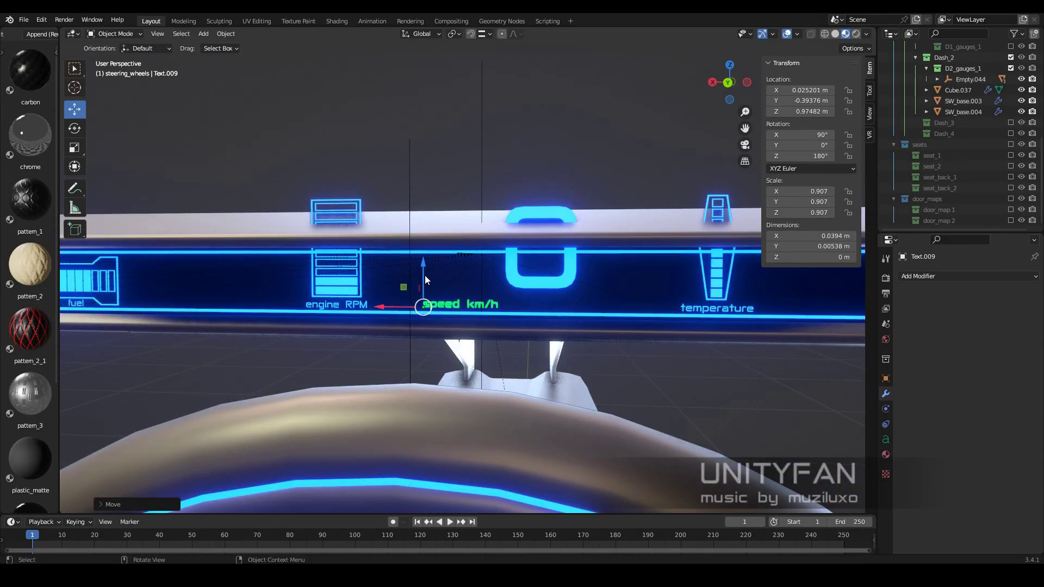
key("Tab")
key("Return")
key("Tab")
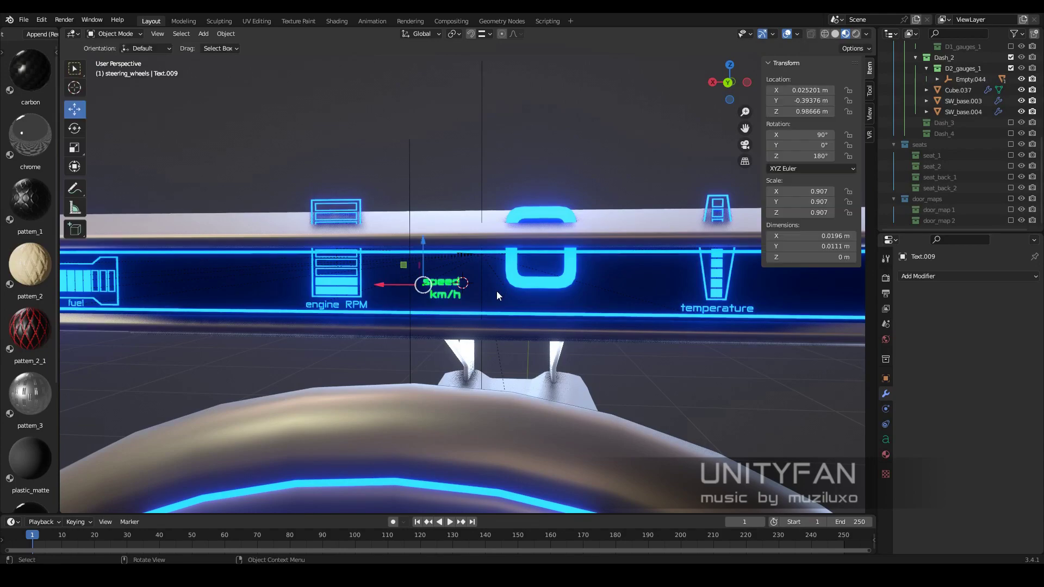
scroll(496, 292, "up", 1)
key("g")
Shrink the 0 speed digit and slide it sideways along X
left_click(518, 273)
key("s")
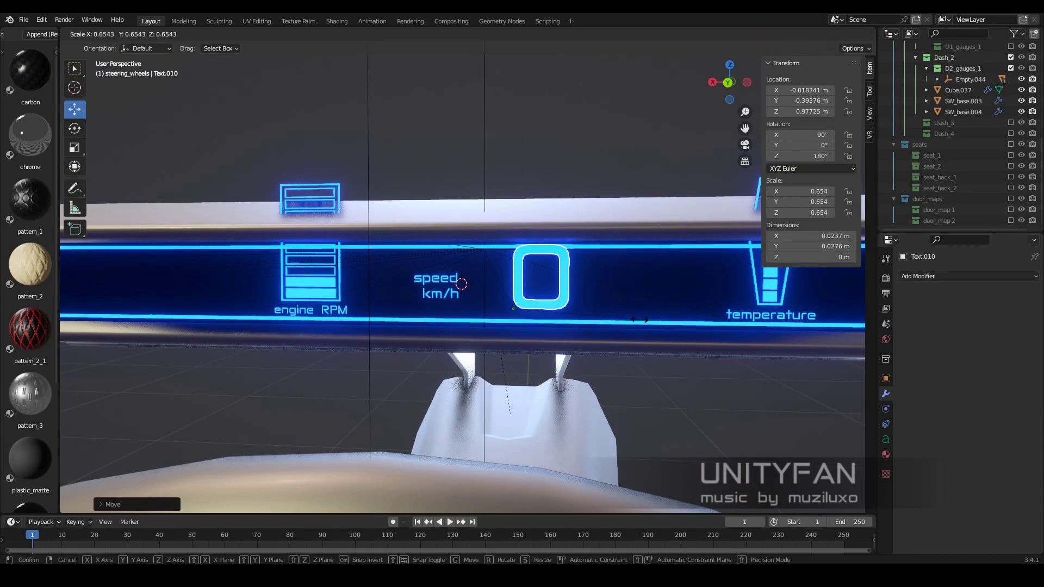
scroll(493, 307, "down", 5)
scroll(502, 325, "up", 5)
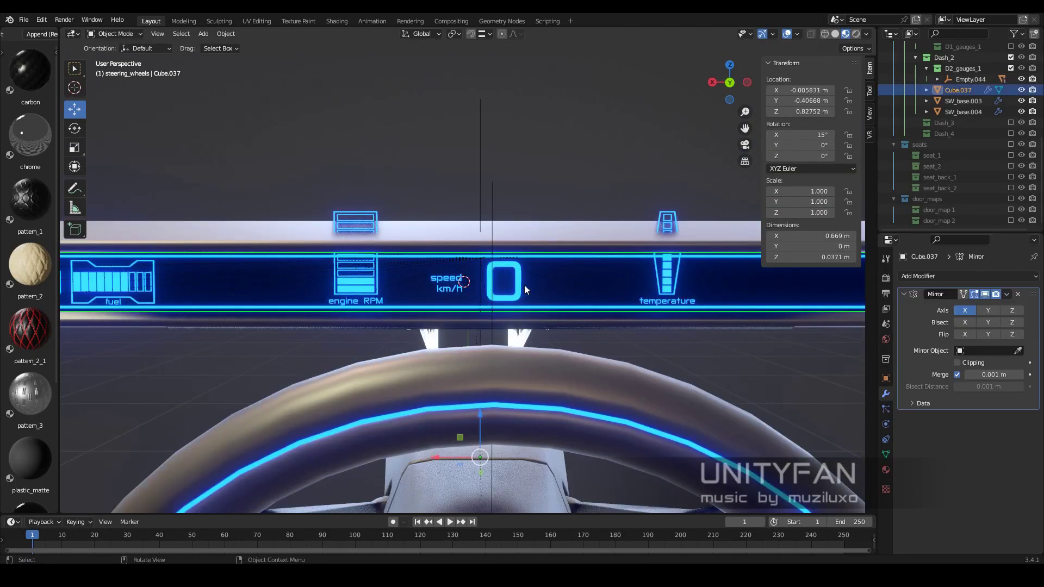
key("g")
key("x")
left_click(505, 303)
Slide the speed km/h label sideways beside the smaller 0 digit
left_click(452, 283)
key("g")
key("x")
scroll(500, 292, "down", 5)
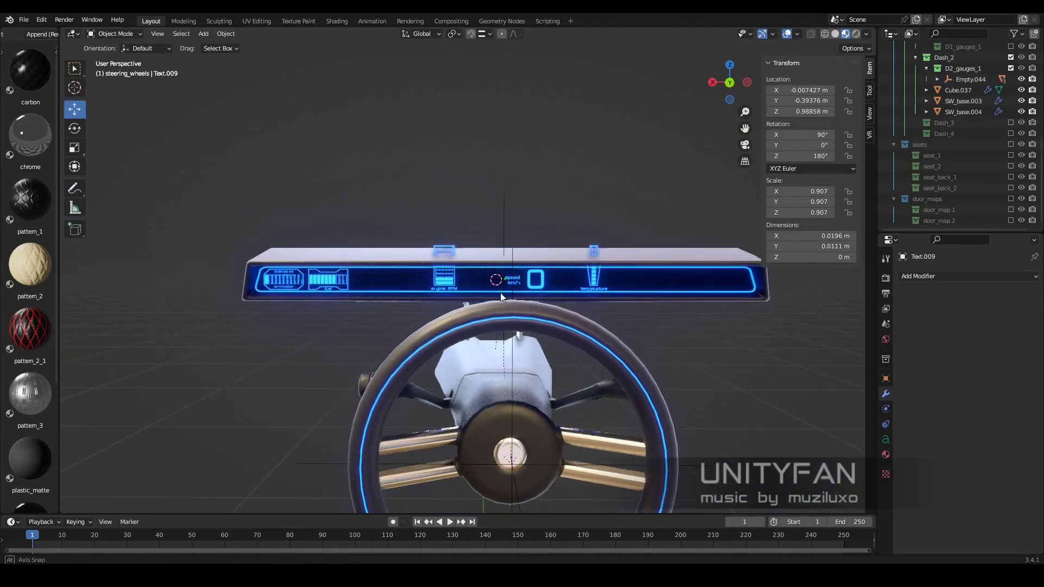
mouse_move(500, 292)
middle_mouse_down()
mouse_move(560, 293)
mouse_move(545, 285)
middle_mouse_up()
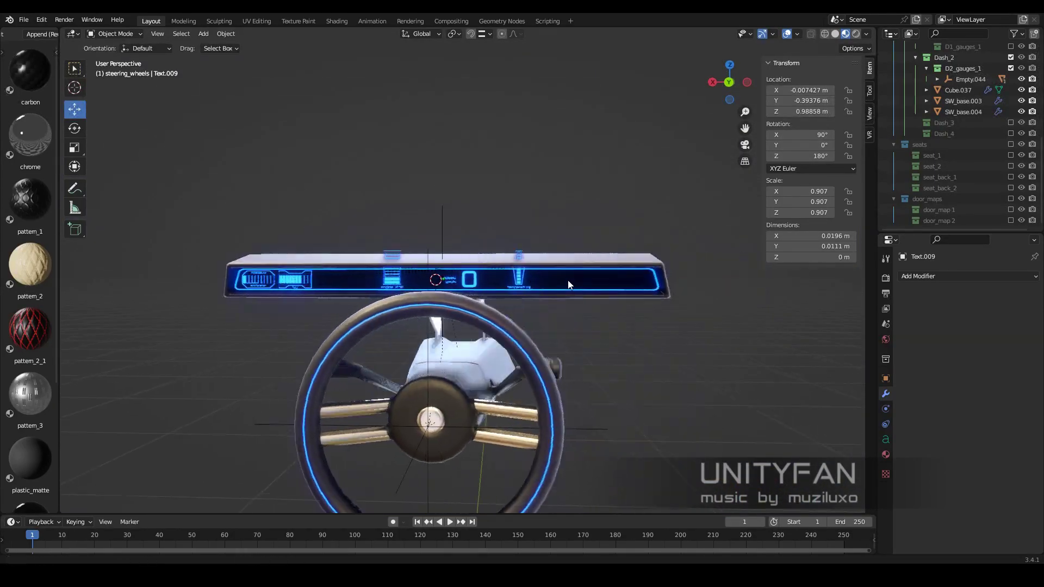
scroll(545, 285, "up", 4)
Rotate the temperature gauge 90° about Y and place it toward the right end of the dash
scroll(559, 280, "up", 2)
left_click(560, 280)
scroll(590, 302, "up", 2)
key("ctrl+KP_1")
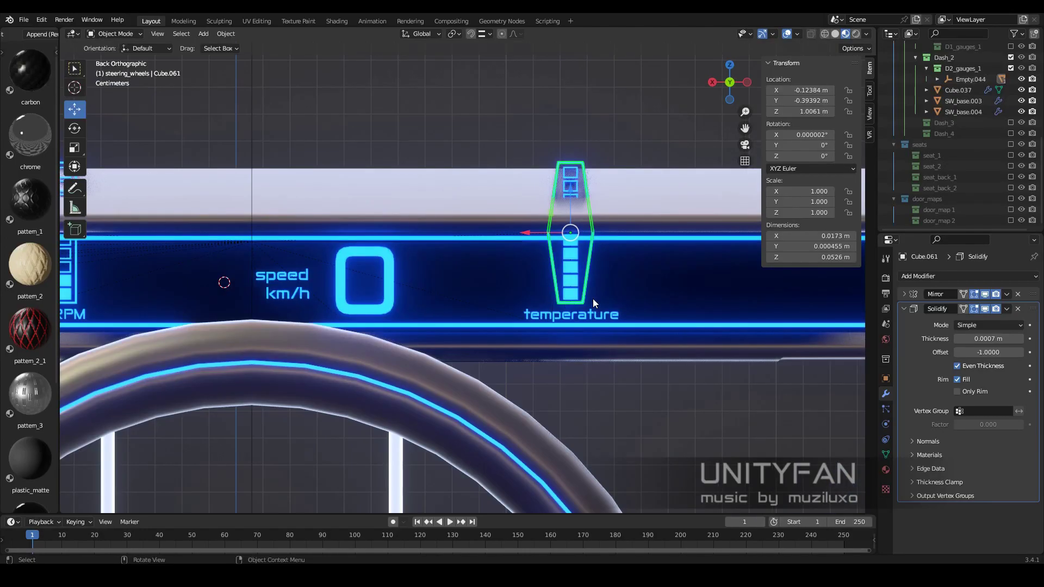
type("ry90")
key("Return")
key("g")
key("z")
scroll(566, 237, "down", 5)
middle_click_drag(566, 238, 496, 309)
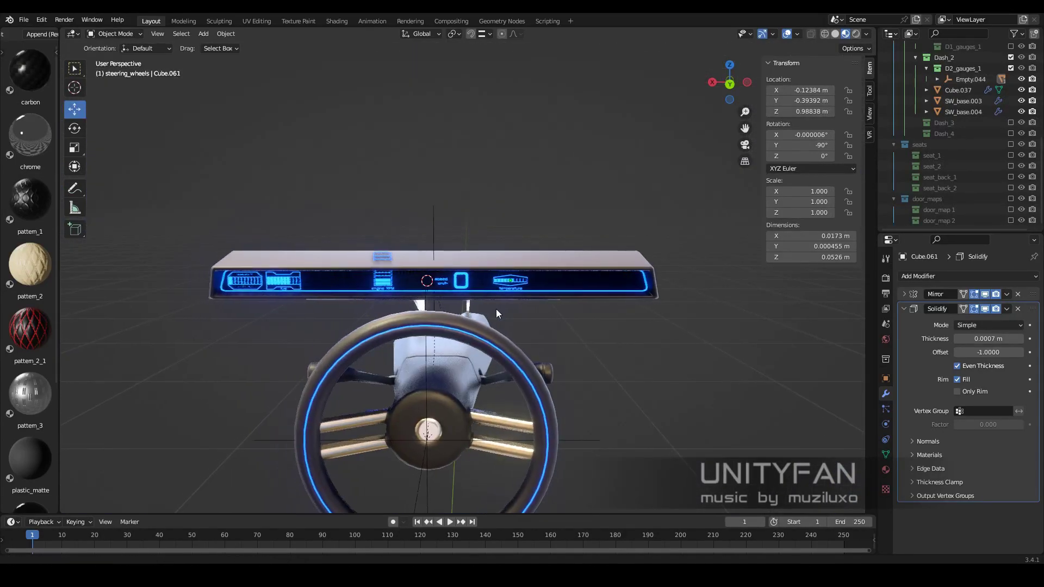
scroll(369, 285, "up", 2)
left_click(572, 326)
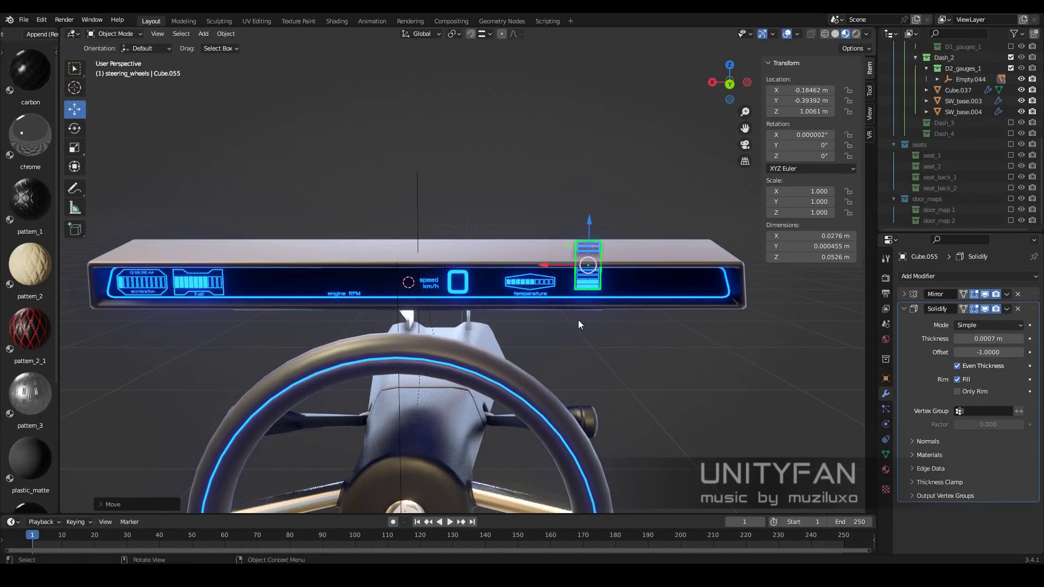
Rotate the gauge another 90° about Y and lower it into the dashboard strip
key("ctrl+KP_1")
type("ry90")
key("Return")
scroll(630, 256, "up", 4)
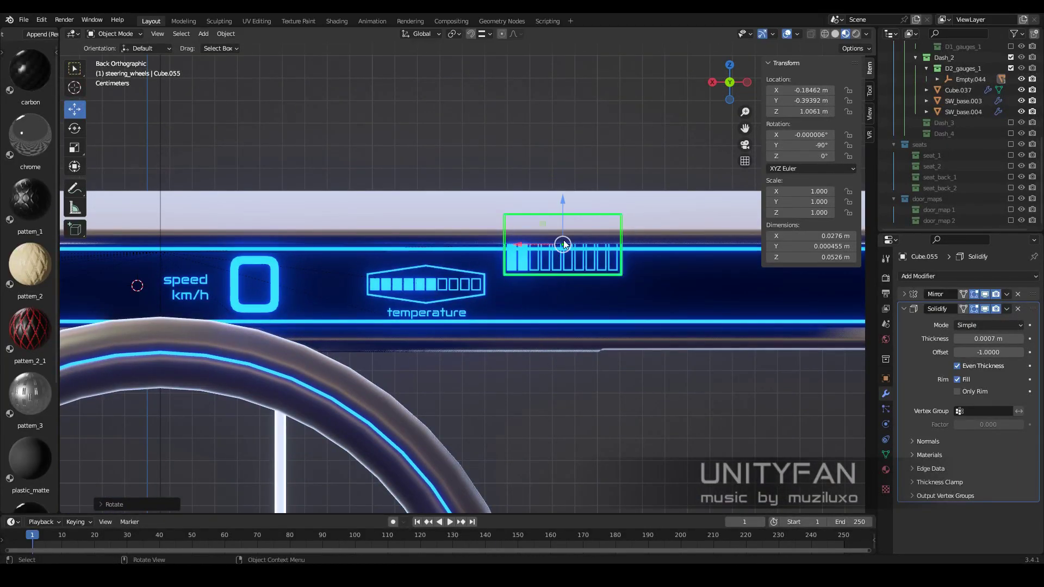
left_click_drag(563, 244, 566, 250)
Raise the temperature label slightly along Z and reposition the engine RPM label
left_click(459, 316)
scroll(706, 310, "down", 3)
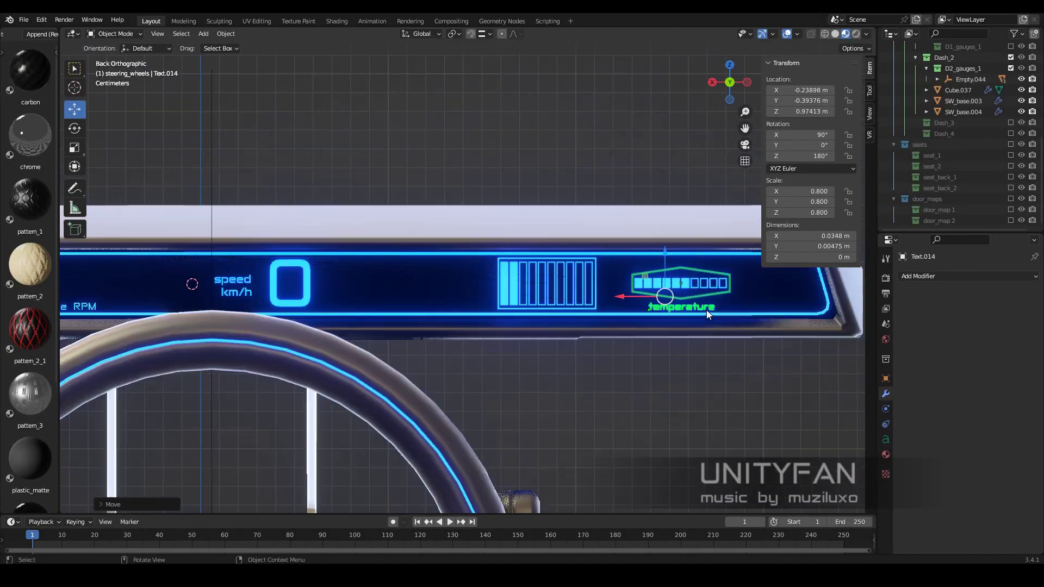
scroll(699, 330, "up", 4)
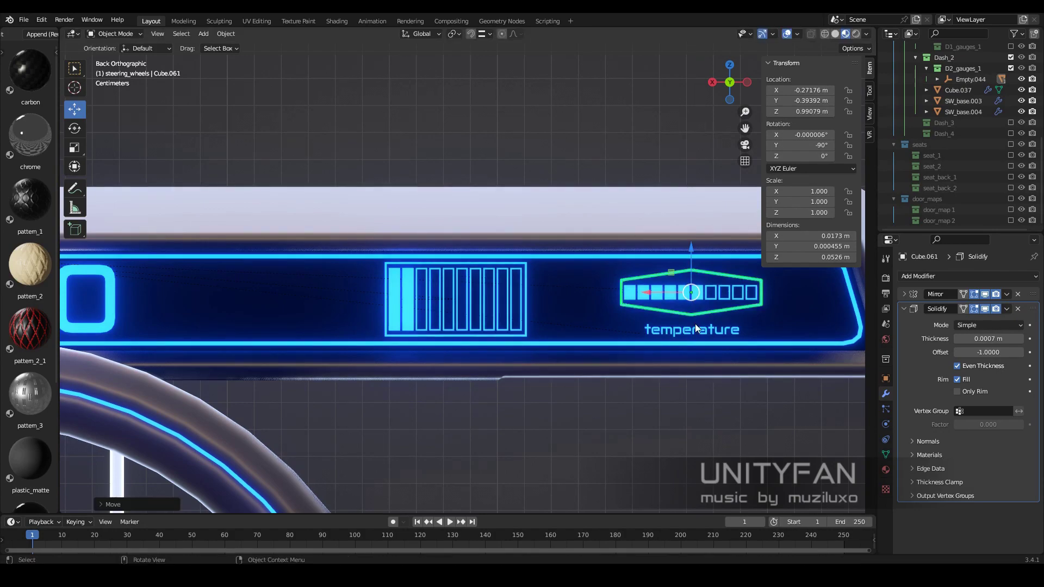
key("g")
key("z")
left_click(695, 324)
scroll(564, 270, "down", 5)
scroll(563, 271, "up", 1)
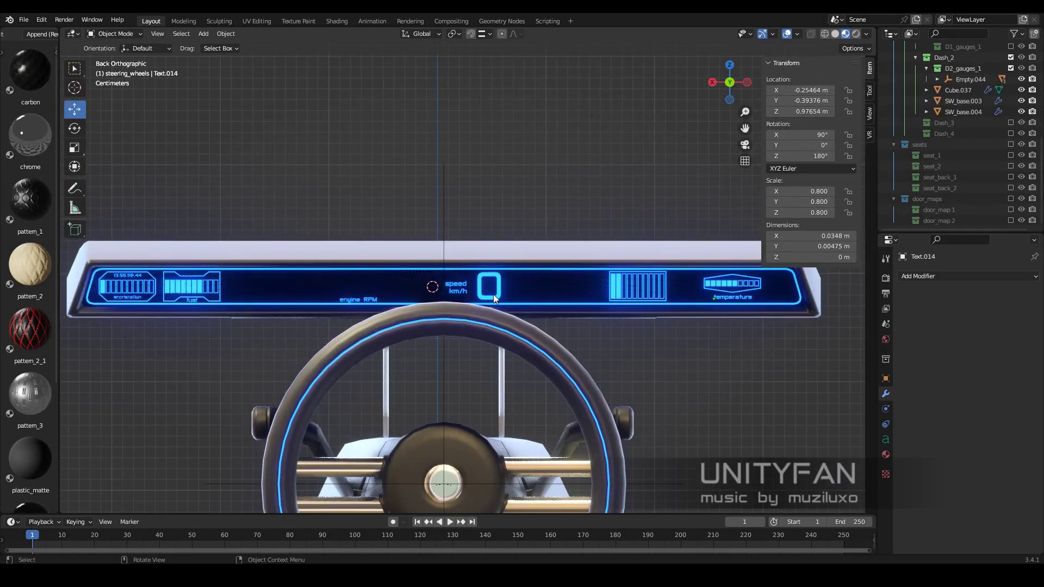
left_click(579, 299)
scroll(544, 287, "up", 5)
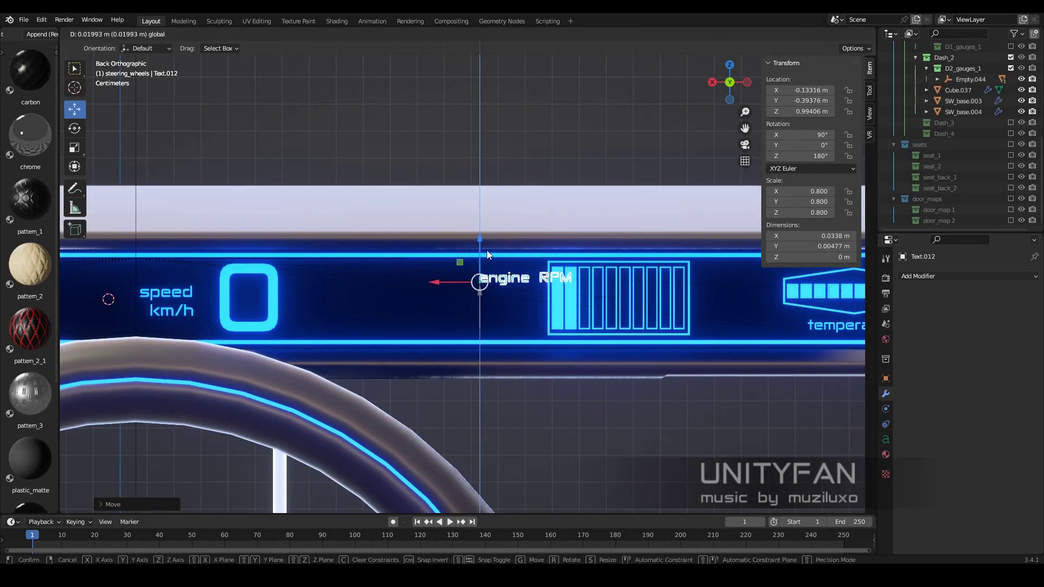
Duplicate the engine RPM label below the original and change its text to 1900
key("Tab")
key("Tab")
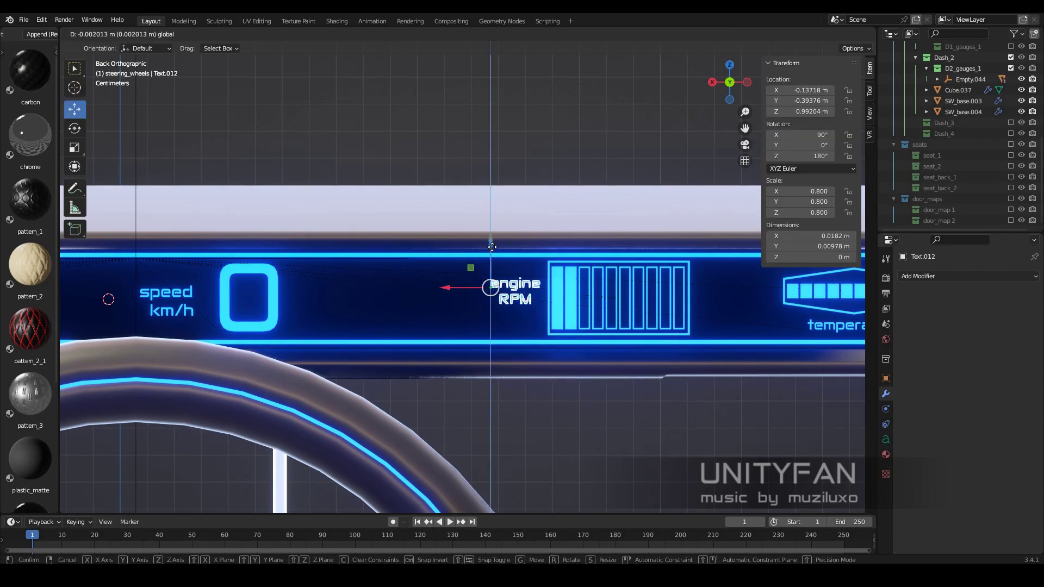
scroll(492, 247, "down", 2)
scroll(530, 269, "up", 2)
scroll(534, 266, "up", 1)
left_click(522, 334)
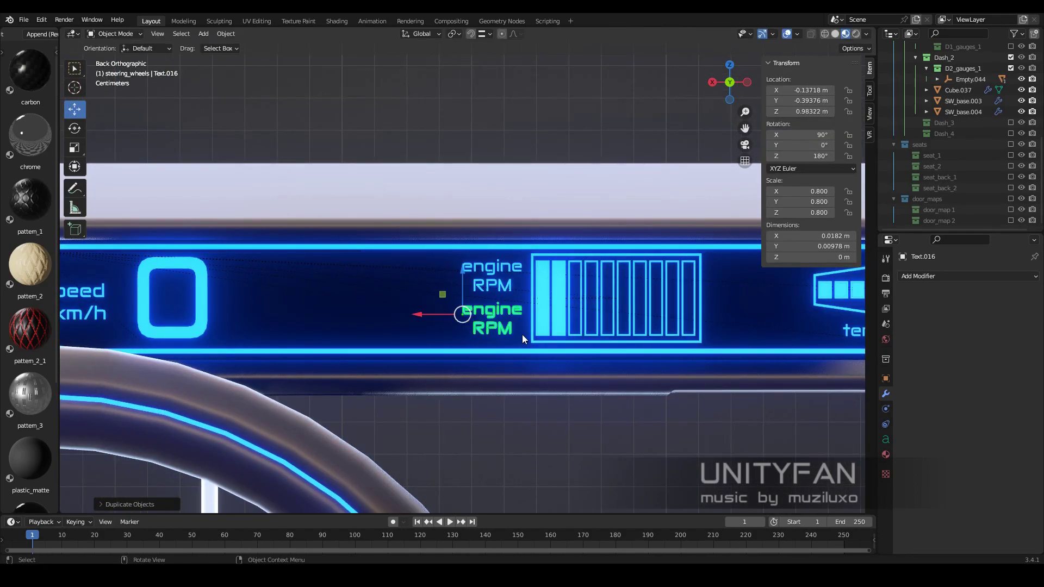
key("Tab")
type("1900")
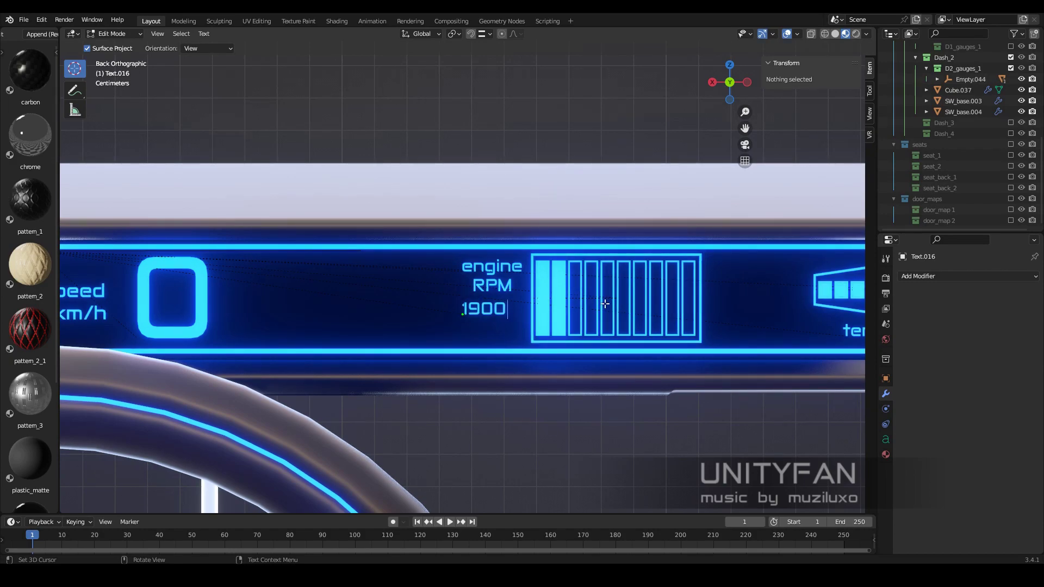
key("Tab")
Enlarge and move the 1900 readout beside the RPM bars, nudging the engine RPM label
key("g")
key("x")
left_click(650, 318)
key("g")
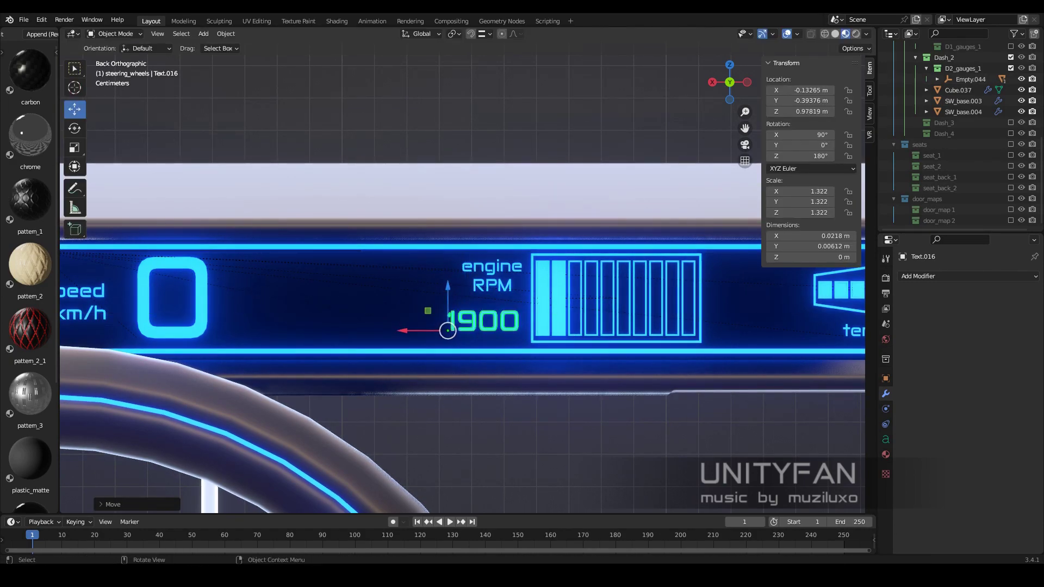
key("g")
left_click(428, 272)
scroll(524, 141, "down", 3)
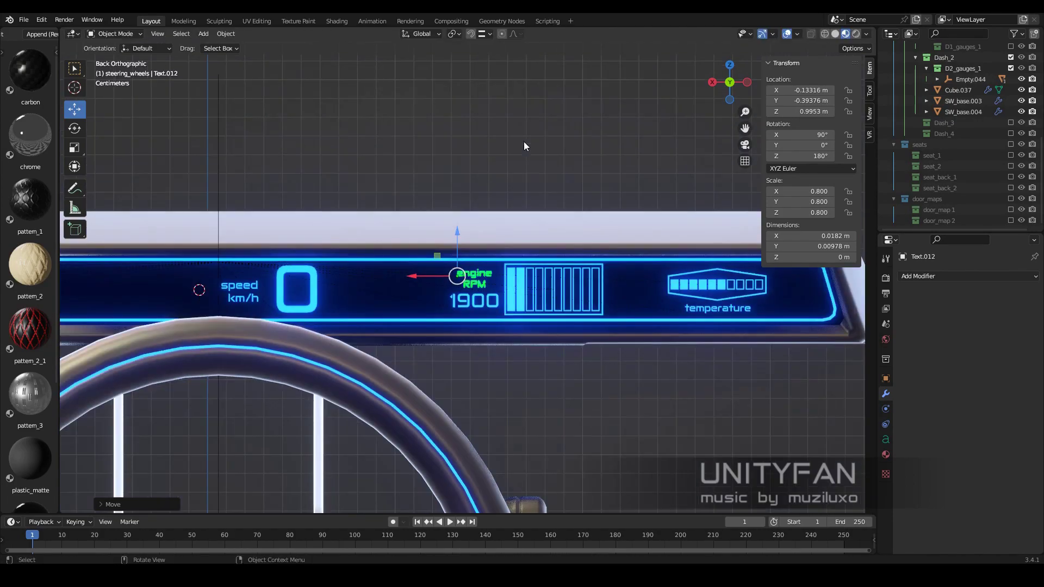
scroll(549, 266, "down", 6)
scroll(404, 318, "down", 1)
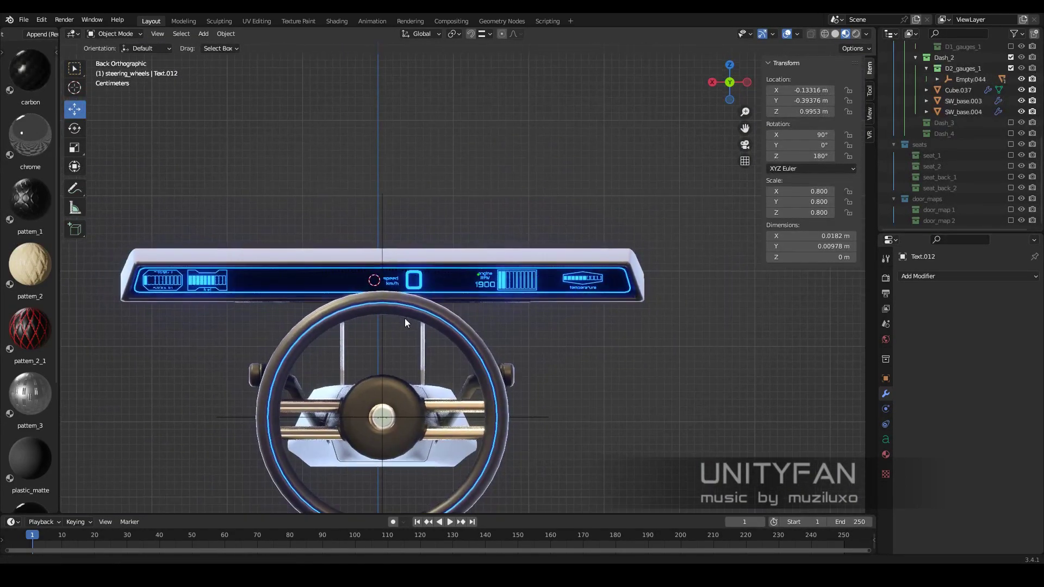
scroll(421, 285, "up", 5)
Duplicate the fuel gauge with its label and move the copy right along X
left_click(418, 289)
scroll(412, 292, "up", 2)
scroll(417, 310, "down", 1)
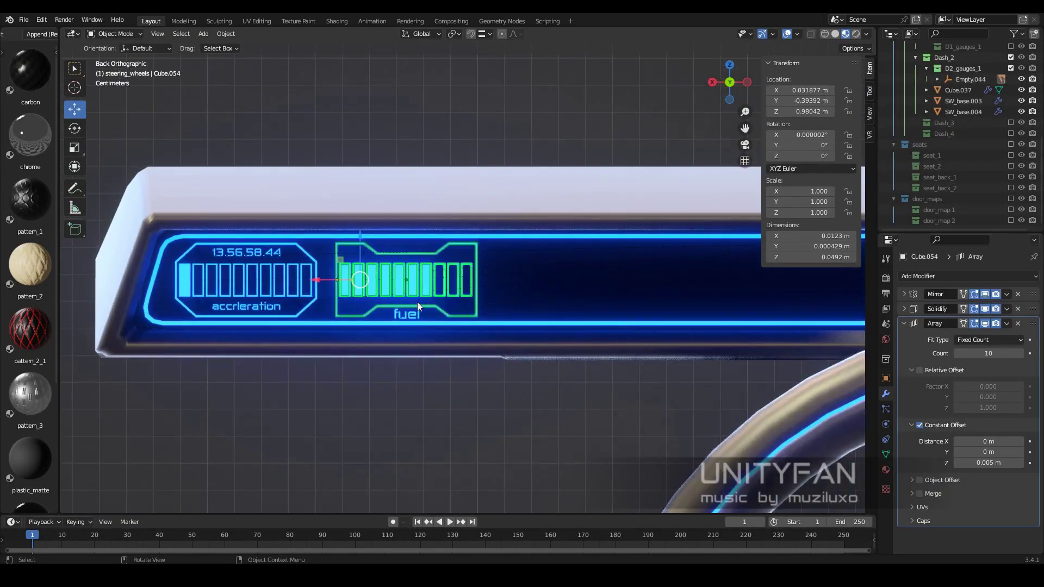
left_click(388, 334, "shift")
scroll(388, 333, "down", 3)
key("shift+d")
key("x")
left_click(534, 303)
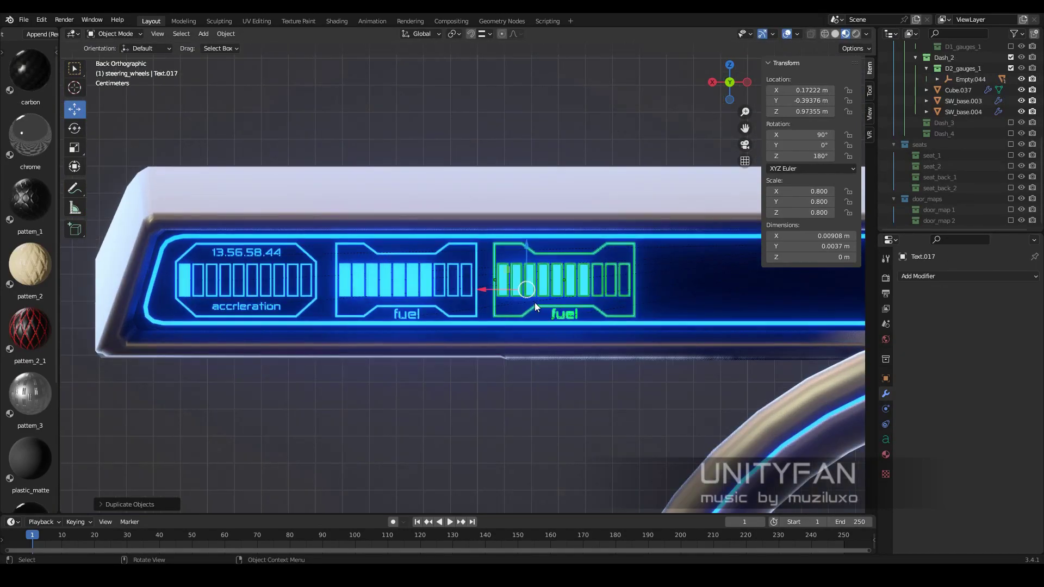
Slide the copied fuel label along the dashboard
scroll(534, 302, "down", 3)
scroll(563, 282, "down", 2)
scroll(470, 278, "up", 7)
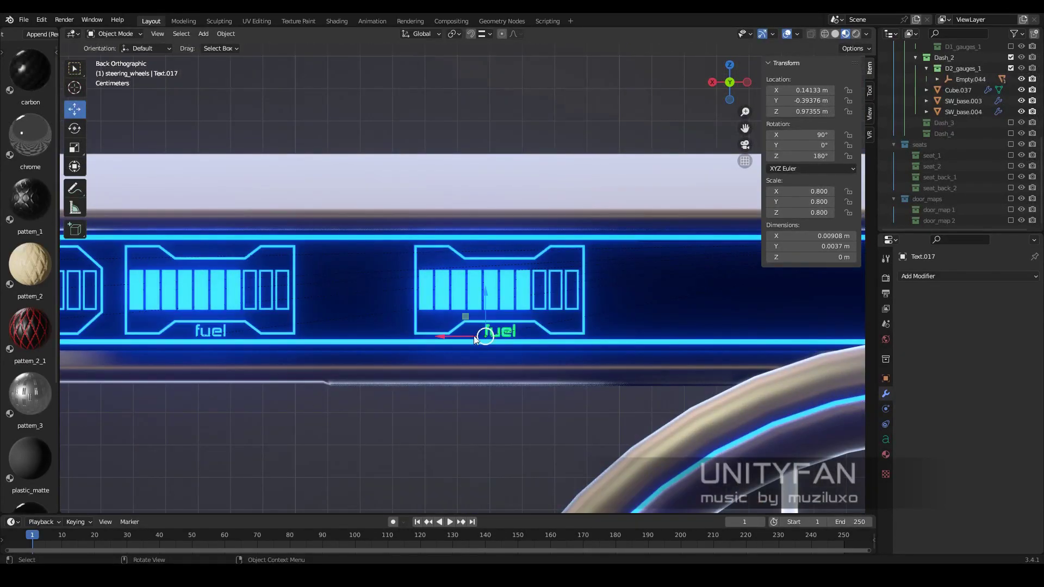
left_click_drag(455, 338, 447, 340)
left_click_drag(568, 336, 576, 332)
scroll(583, 325, "down", 3)
scroll(584, 315, "down", 3)
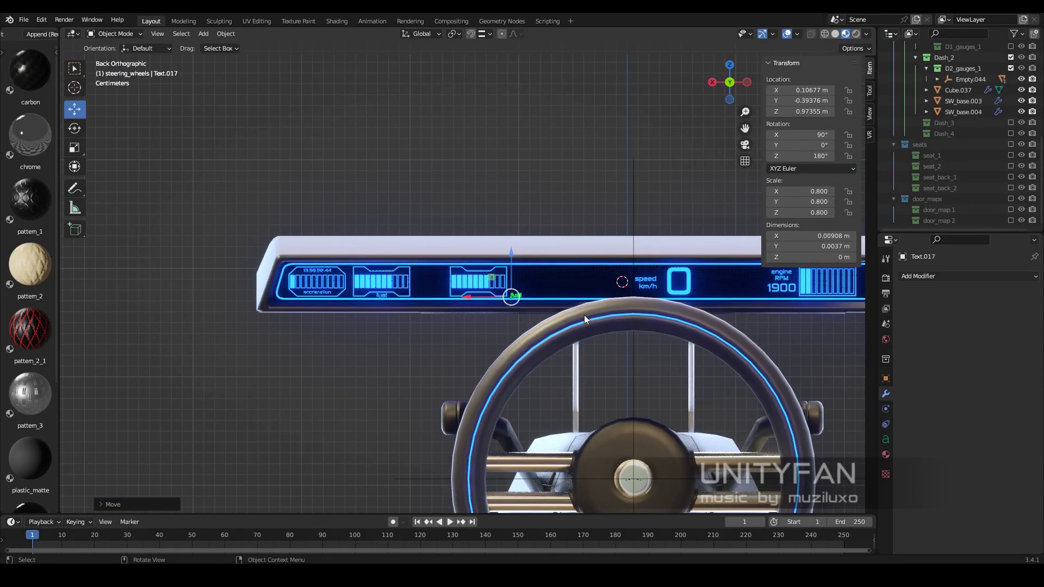
scroll(587, 316, "up", 3)
scroll(586, 316, "up", 2)
Stretch the copied gauge frame's right end in Edit Mode, after undoing a trial 90° rotation
left_click(507, 289)
type("r90")
key("Return")
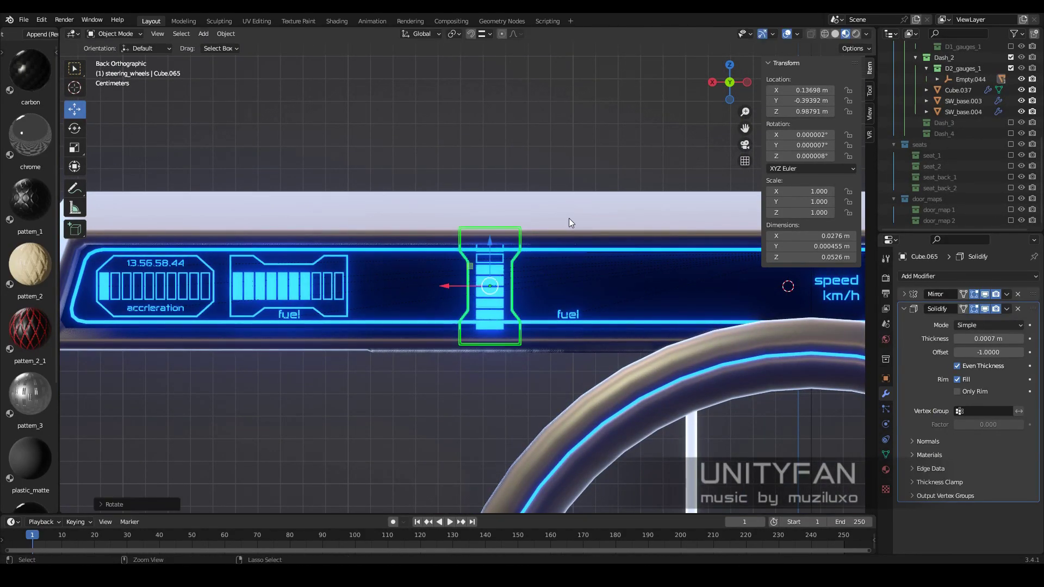
key("s")
left_click(549, 316)
key("ctrl+z")
key("ctrl+z")
scroll(549, 316, "up", 2)
key("Tab")
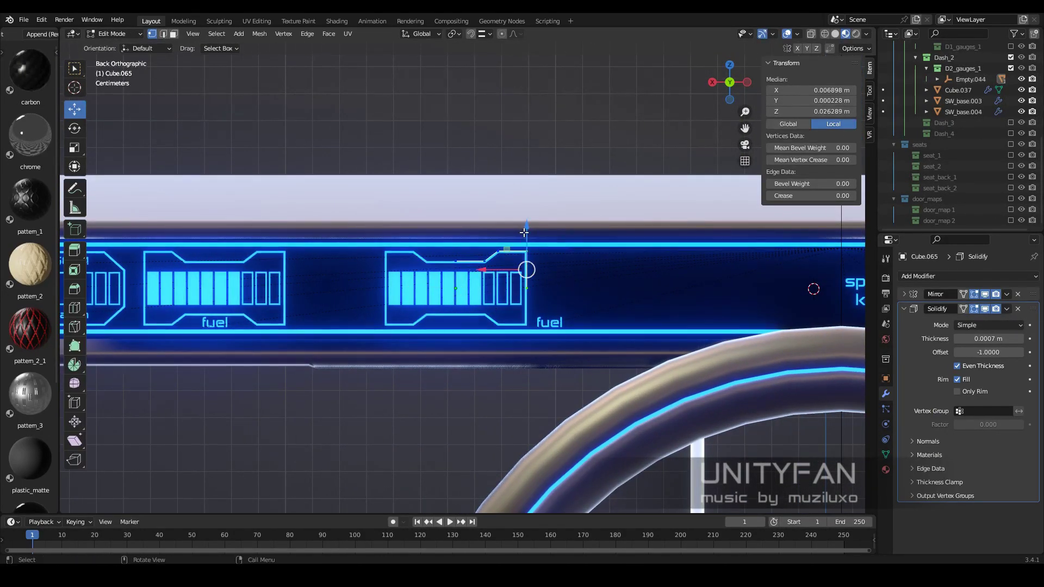
key("Tab")
scroll(496, 274, "up", 2)
Raise the bar count of the copied gauge's Array modifier
left_click(507, 311)
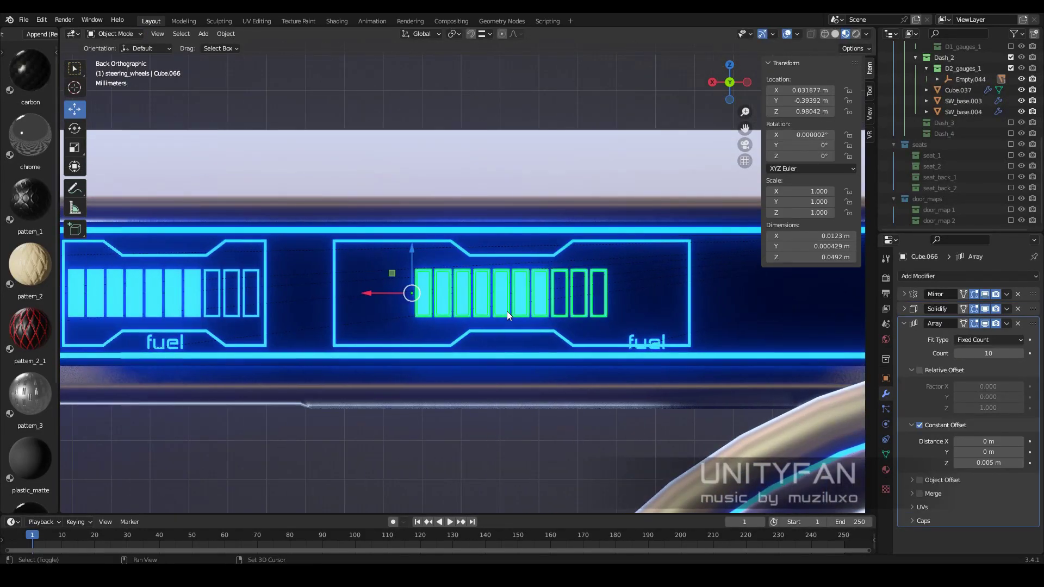
scroll(373, 297, "up", 1)
scroll(372, 296, "down", 3)
left_click(489, 304)
scroll(489, 305, "up", 2)
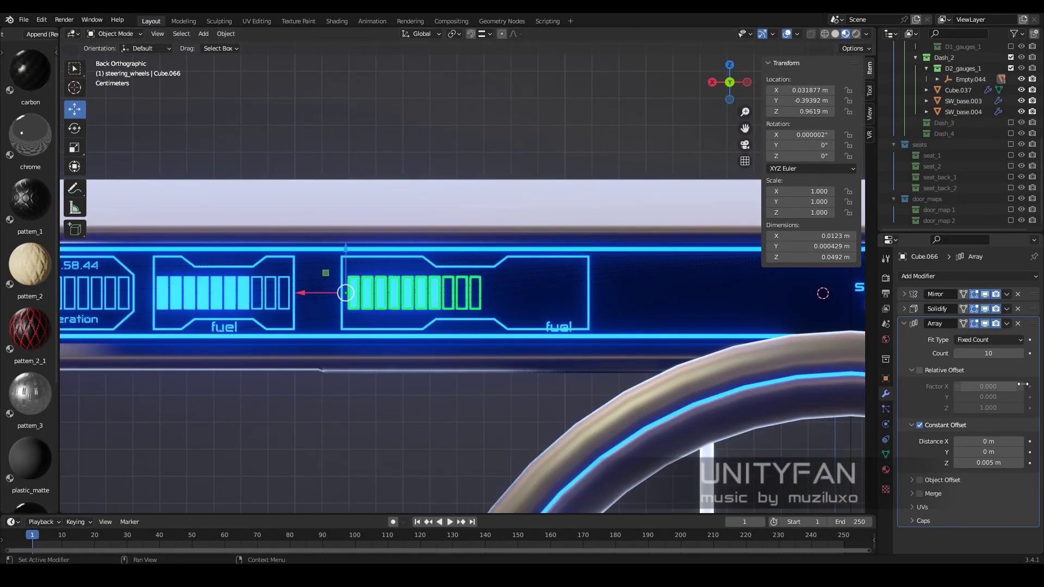
left_click(1021, 353)
scroll(389, 298, "up", 2)
Reposition the copied gauge's bar array and its fuel label
left_click(389, 298)
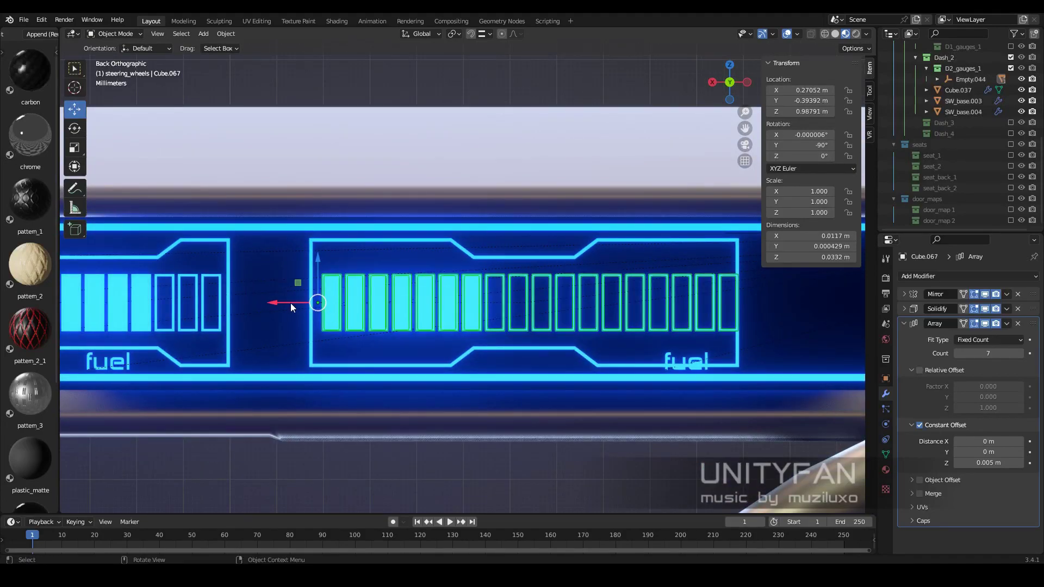
key("g")
left_click(284, 308)
left_click(686, 358)
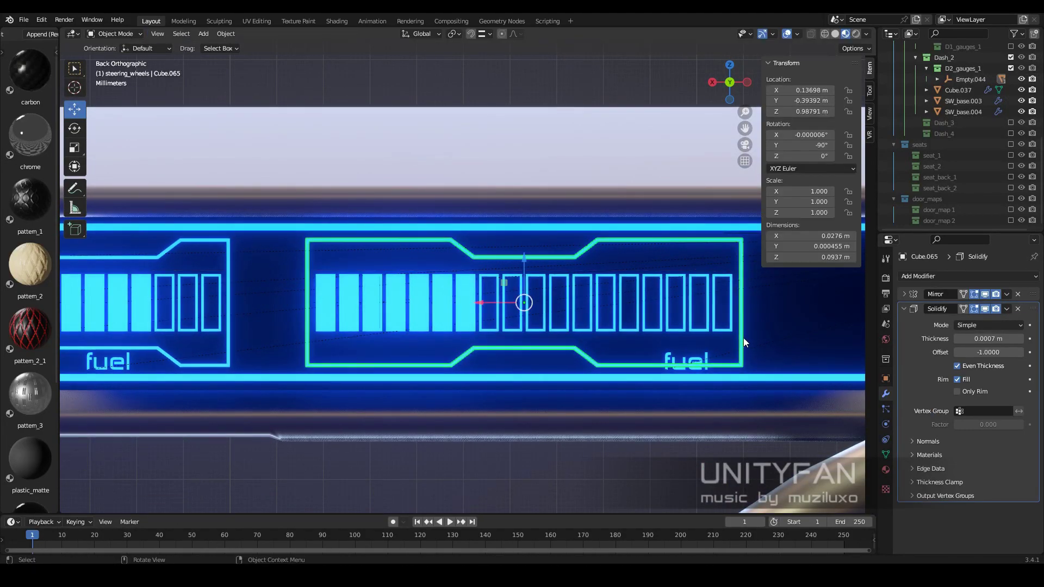
key("g")
left_click(623, 336)
scroll(653, 331, "down", 3)
scroll(454, 285, "up", 2)
Move the stretched gauge frame into place around the bars
left_click(455, 285)
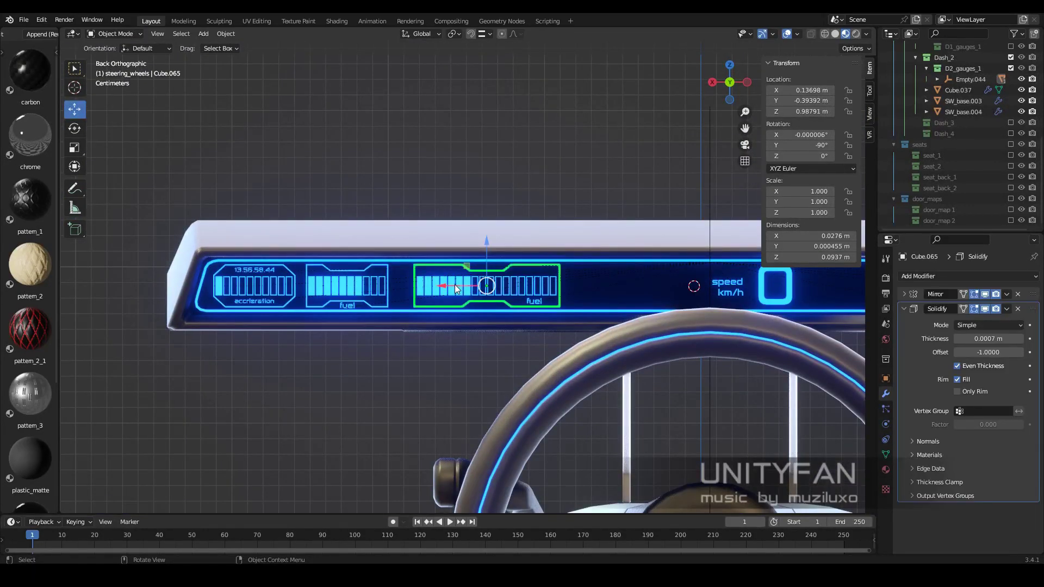
key("g")
left_click(497, 293)
scroll(604, 332, "up", 2)
left_click(605, 331)
scroll(612, 344, "down", 4)
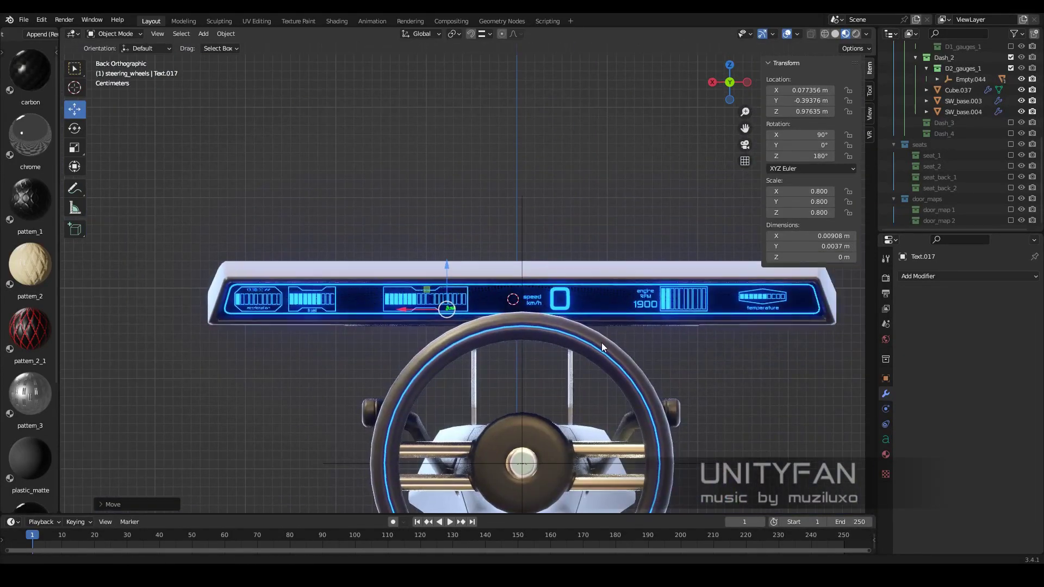
scroll(611, 344, "up", 1)
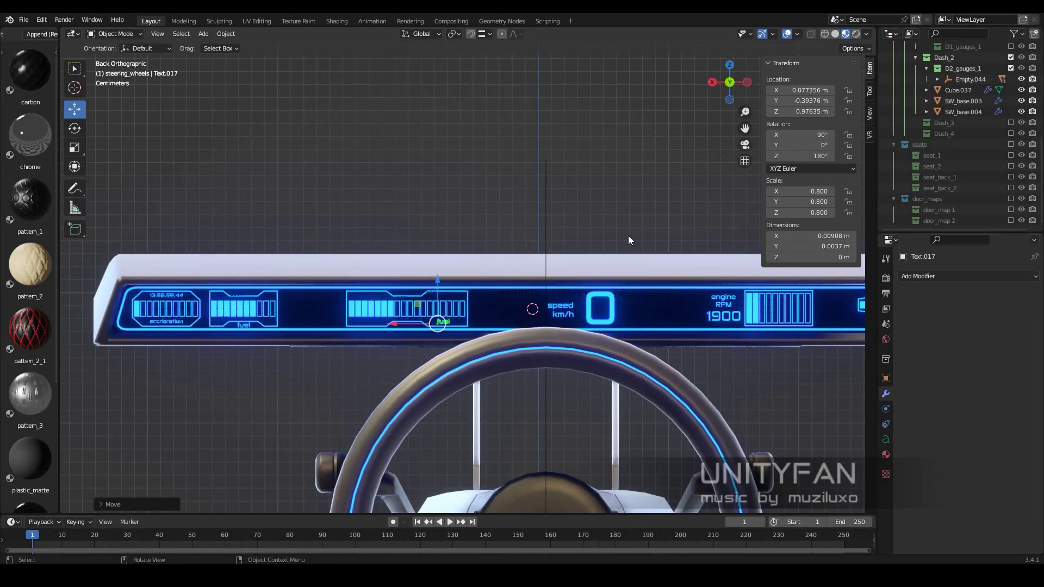
left_click(607, 315)
Shift the speed km/h label to the left
key("KP_Decimal")
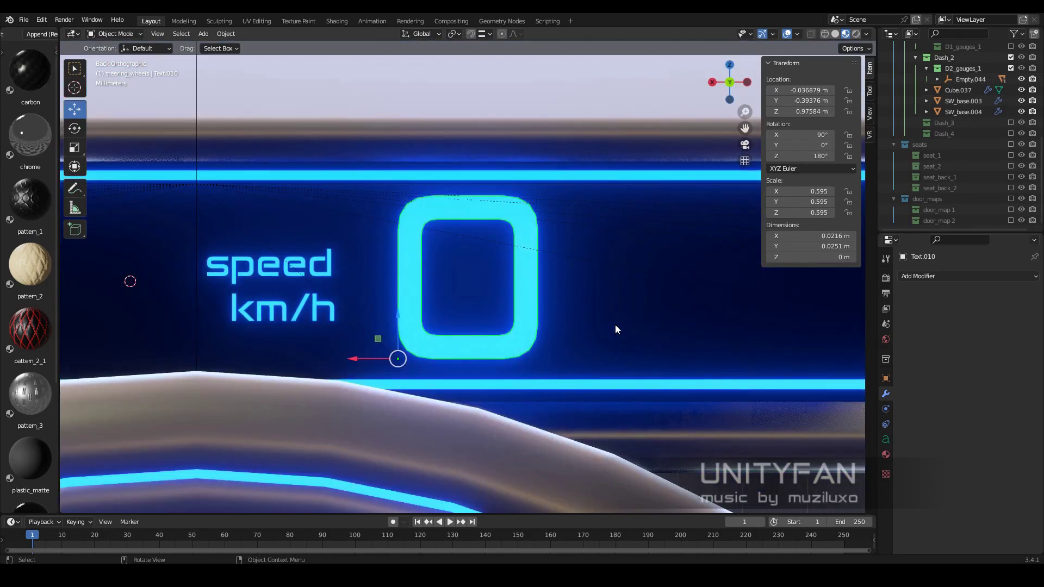
scroll(615, 324, "down", 2)
scroll(579, 331, "down", 3)
scroll(579, 331, "up", 3)
left_click(595, 313)
key("g")
left_click(645, 325)
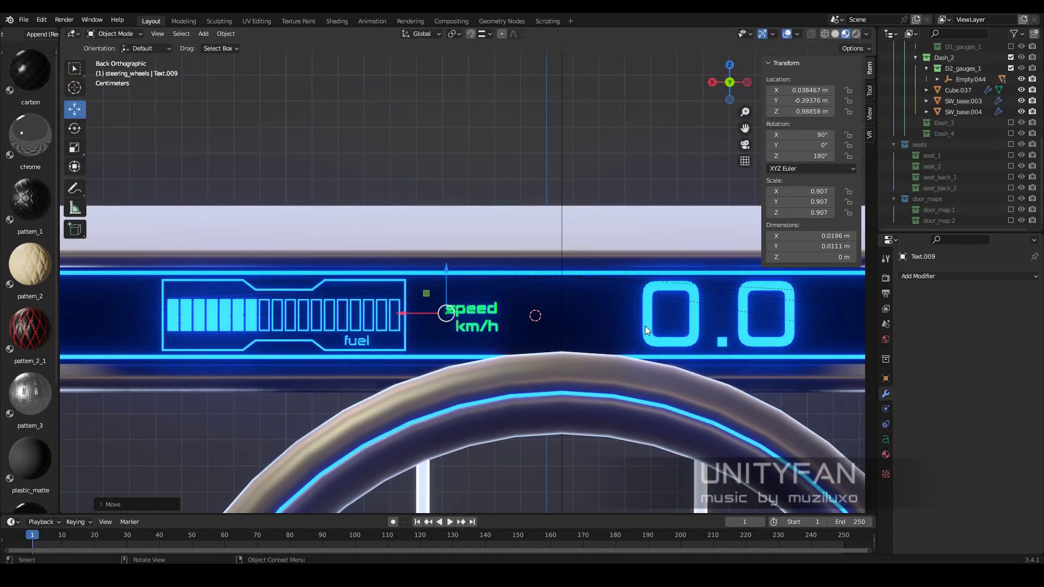
key("g")
left_click(516, 325)
scroll(518, 345, "down", 6)
scroll(489, 315, "up", 7)
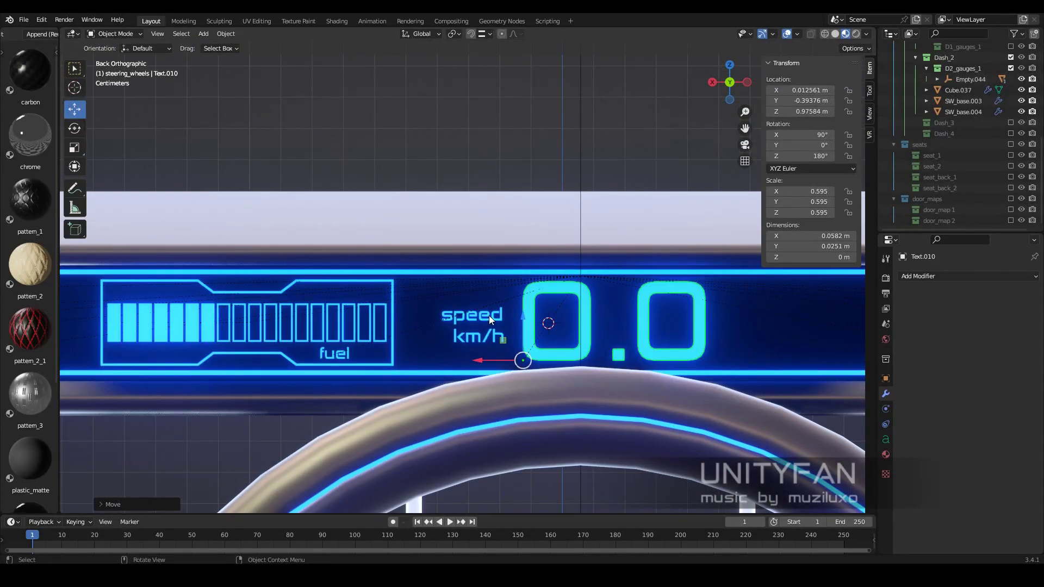
Move the 0.0 speed readout to its new spot
left_click(534, 343)
key("g")
left_click(517, 348)
scroll(526, 217, "down", 5)
scroll(530, 299, "up", 4)
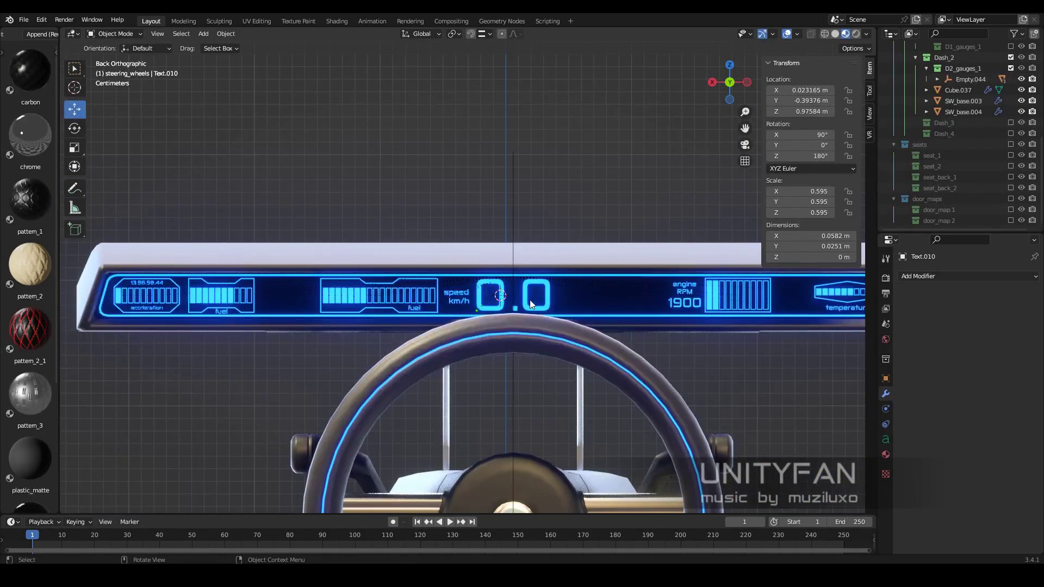
Rename the copied fuel label on the wide gauge to CHARGE
left_click(430, 308)
scroll(566, 302, "up", 5)
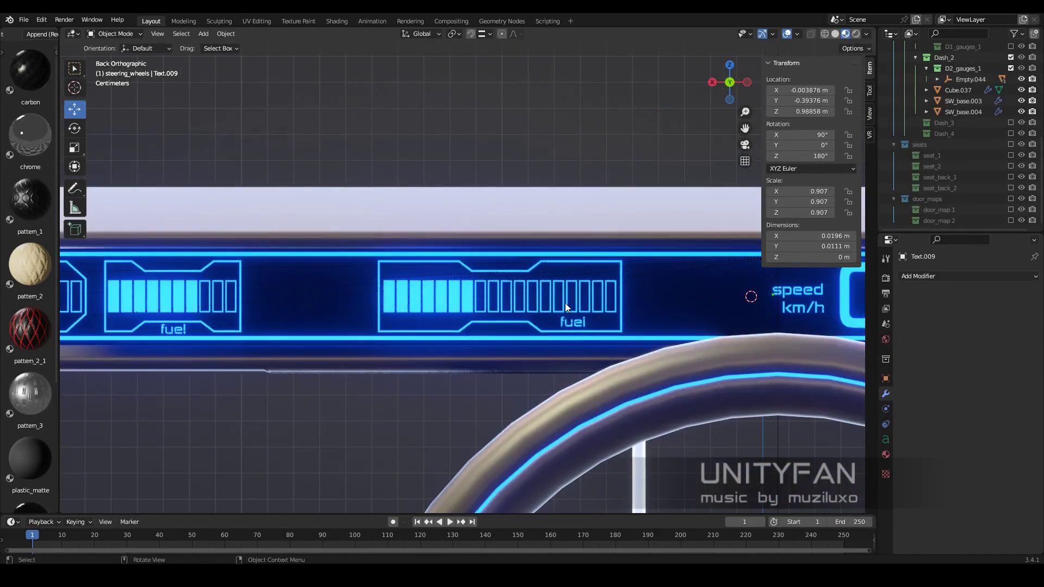
key("Tab")
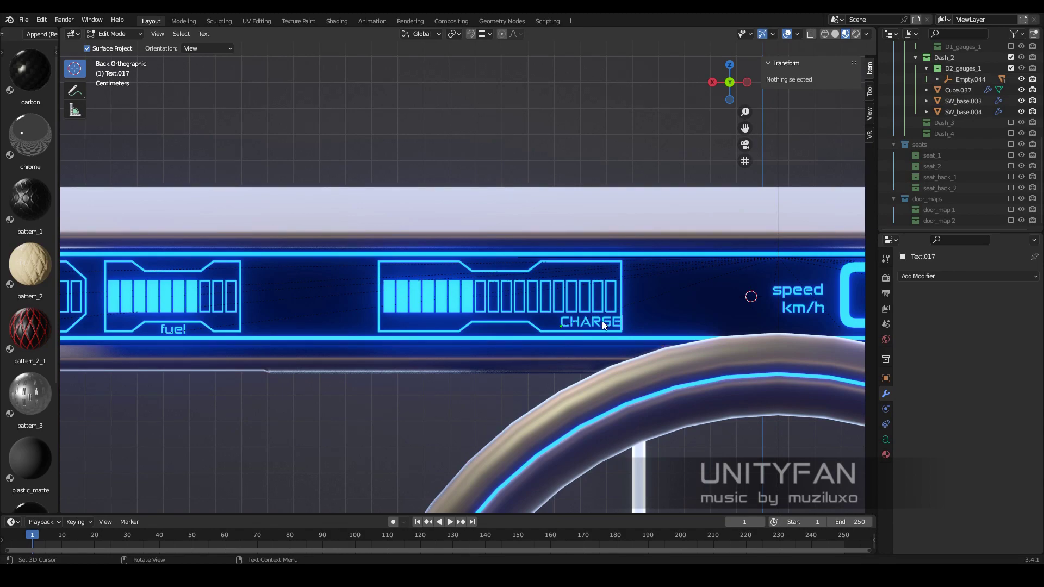
key("Tab")
Inspect the CHARGE label and gauge bars at an angle, then return to back view
scroll(609, 299, "down", 2)
scroll(490, 310, "down", 2)
left_click(524, 299)
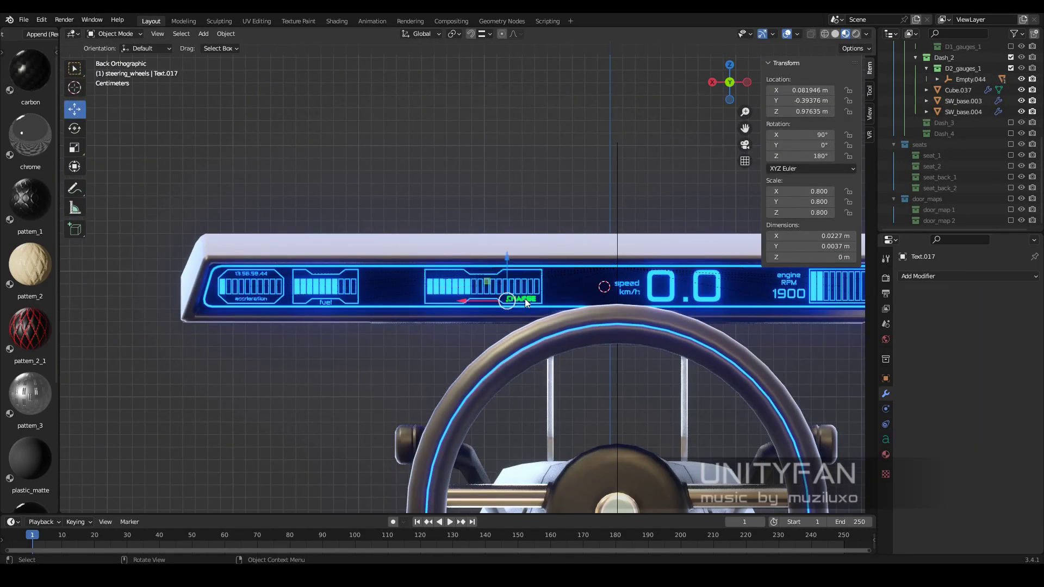
scroll(545, 305, "up", 1)
scroll(565, 305, "down", 2)
scroll(511, 191, "down", 3)
mouse_move(607, 294)
middle_mouse_down()
mouse_move(455, 314)
mouse_move(572, 316)
mouse_move(642, 303)
mouse_move(519, 296)
middle_mouse_up()
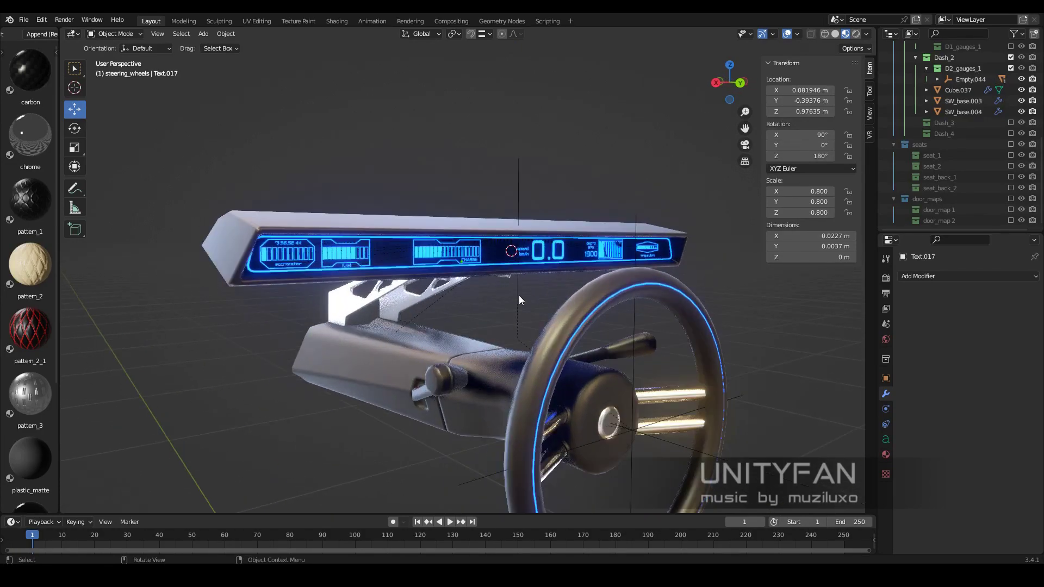
scroll(524, 260, "up", 8)
left_click(536, 231)
key("ctrl+KP_1")
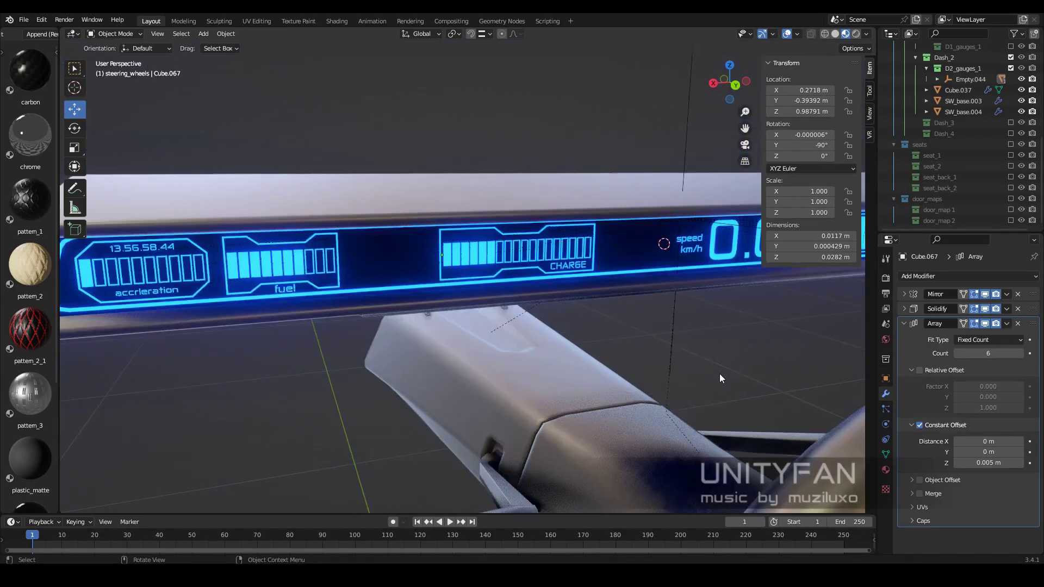
Make a smaller copy of the CHARGE label and place it beside the fuel gauge
left_click(569, 273)
scroll(570, 273, "up", 2)
scroll(570, 272, "up", 2)
key("g")
left_click(350, 348)
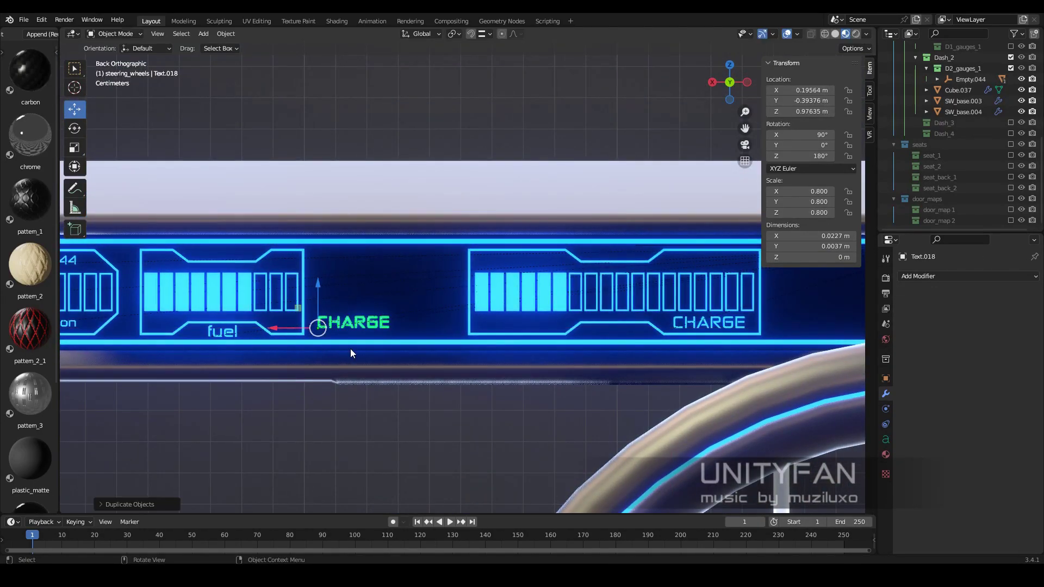
scroll(381, 327, "up", 2)
key("s")
left_click(381, 326)
key("g")
left_click(347, 275)
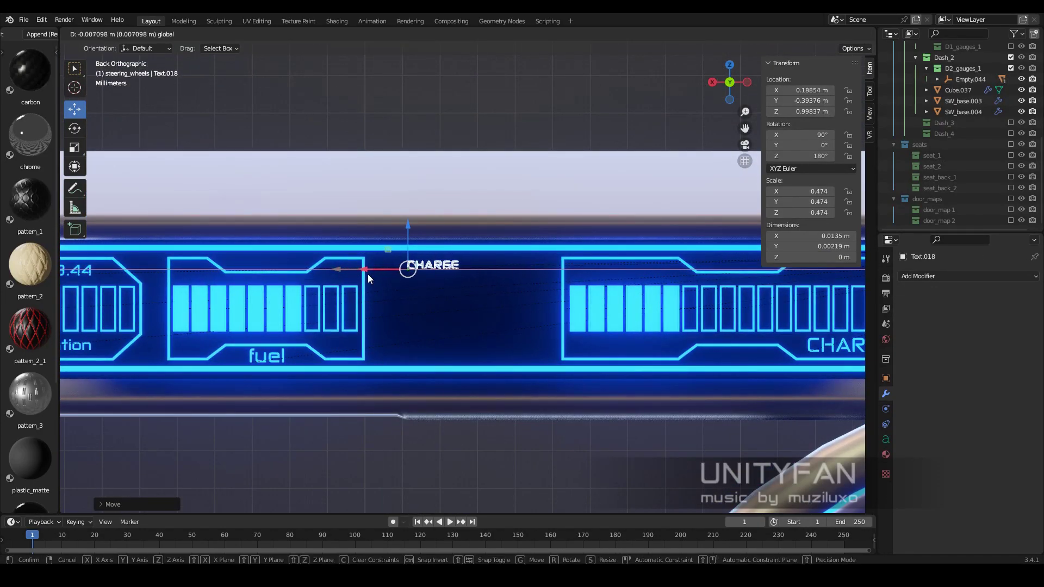
Position the small CHARGE text and extend it to read 'CHARGE 18.32.36.87 limit'
scroll(375, 267, "up", 1)
key("g")
left_click(439, 286)
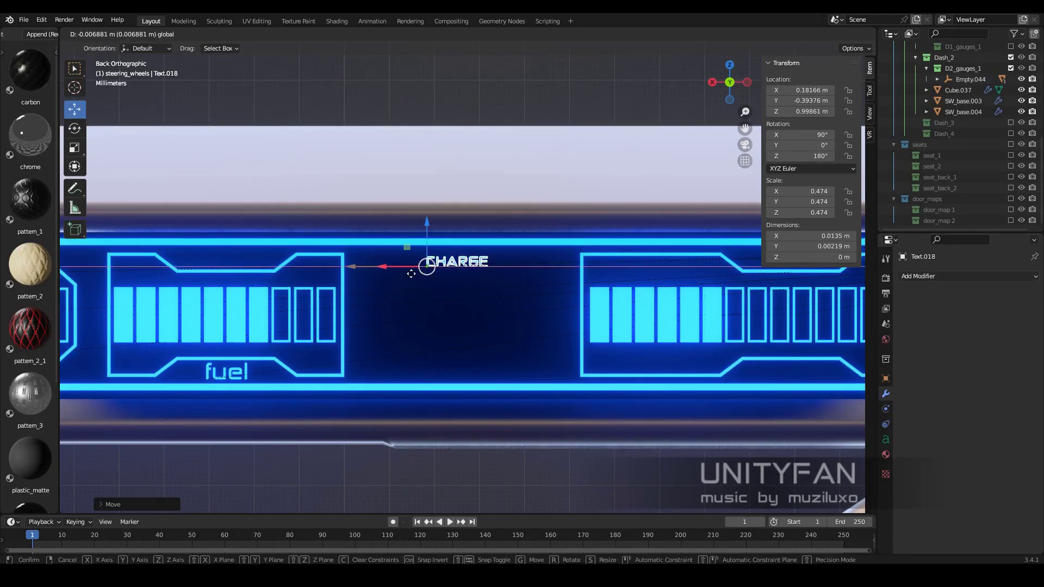
key("ctrl+z")
key("Tab")
type("18.32.36.87")
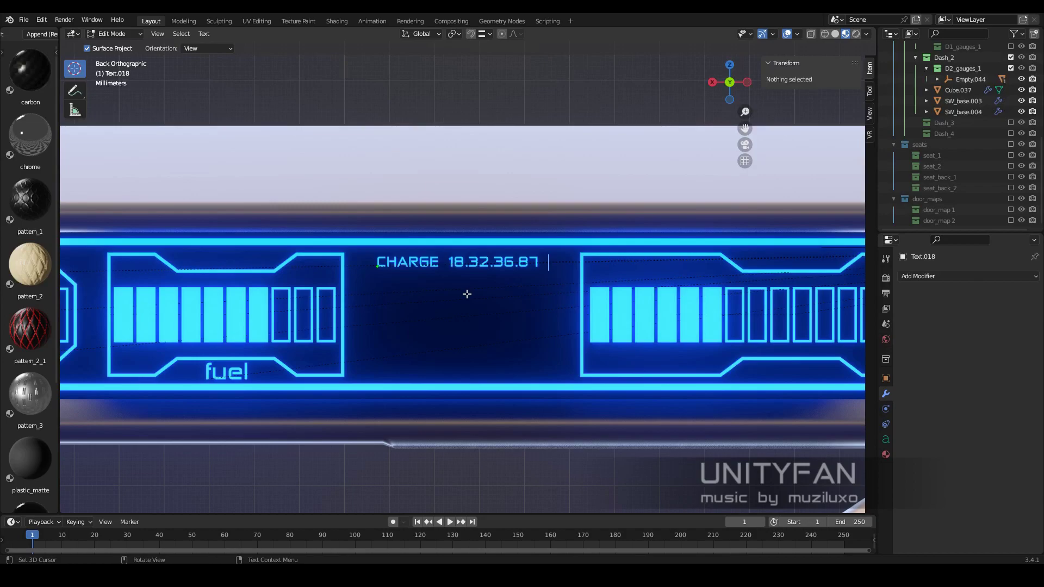
type("limit")
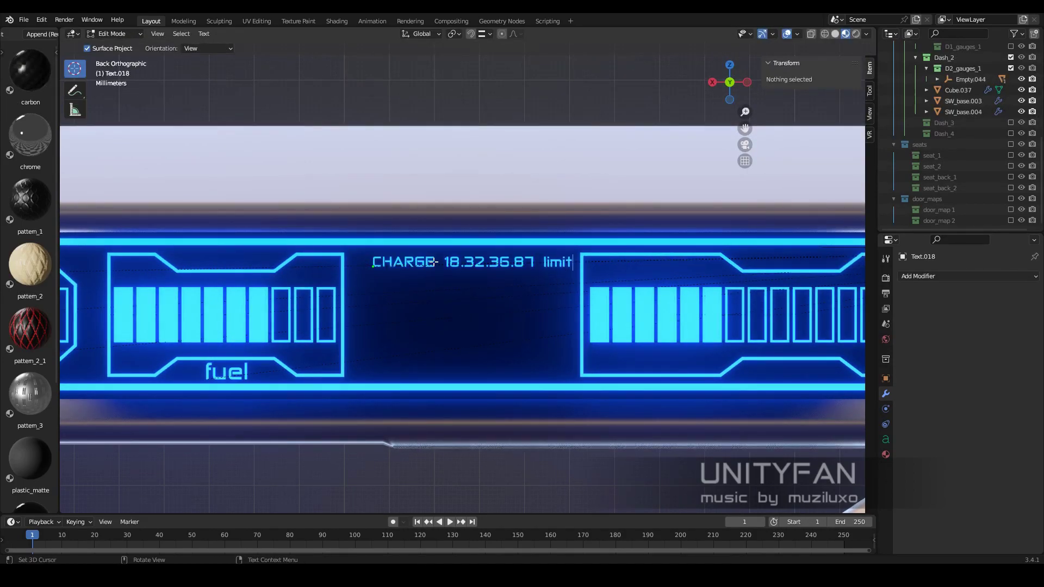
key("Tab")
Add the lines '1275 since last combination.' and ':: lost data' to the readout
scroll(527, 286, "down", 6)
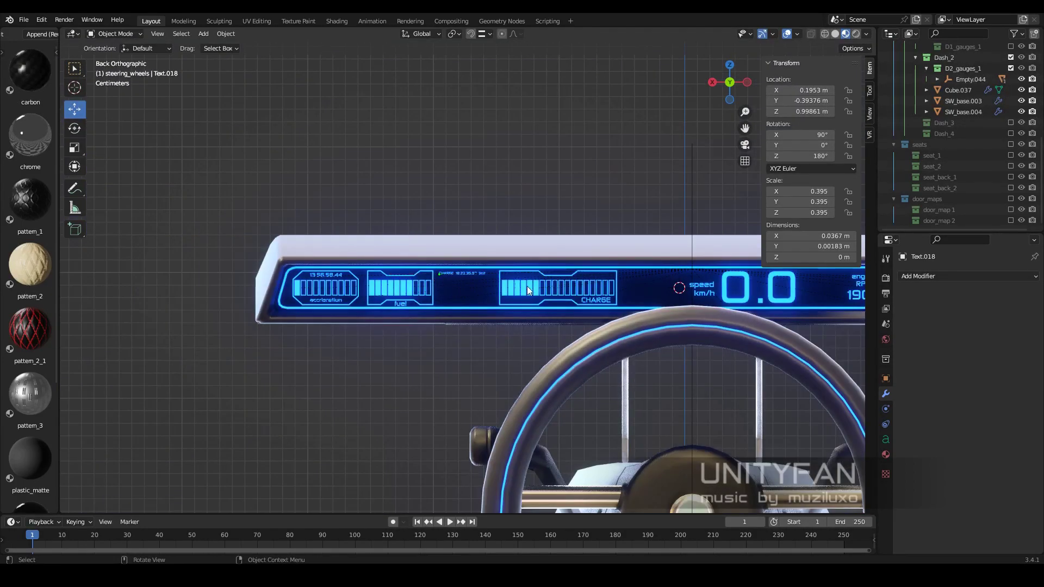
scroll(527, 286, "up", 2)
scroll(481, 272, "up", 1)
scroll(501, 260, "up", 7)
key("Tab")
type("1275 since last combination")
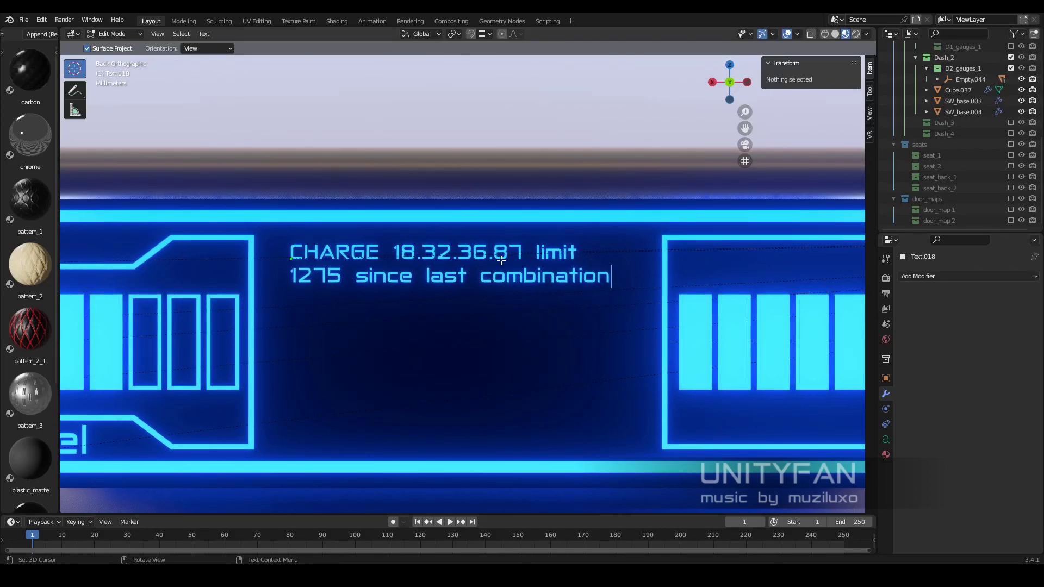
key("Return")
scroll(462, 289, "down", 3)
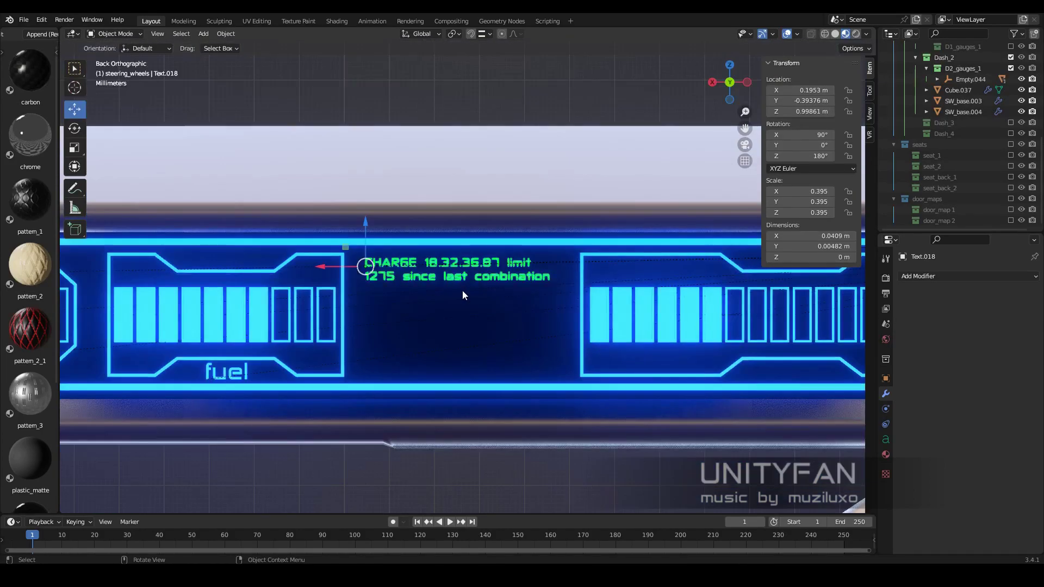
scroll(544, 293, "down", 4)
scroll(543, 293, "up", 4)
scroll(445, 277, "up", 1)
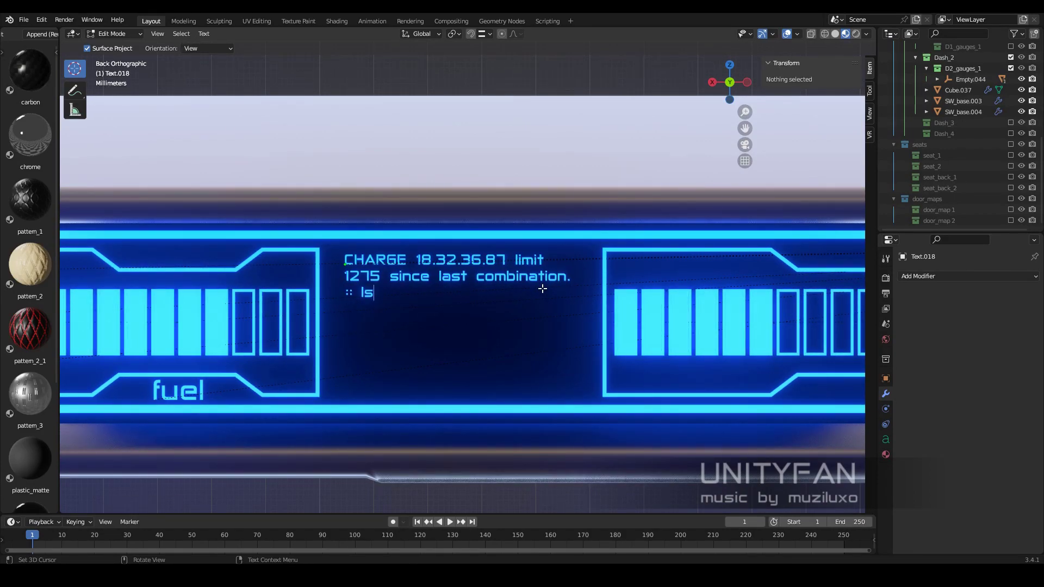
type("at")
key("Tab")
scroll(538, 285, "down", 7)
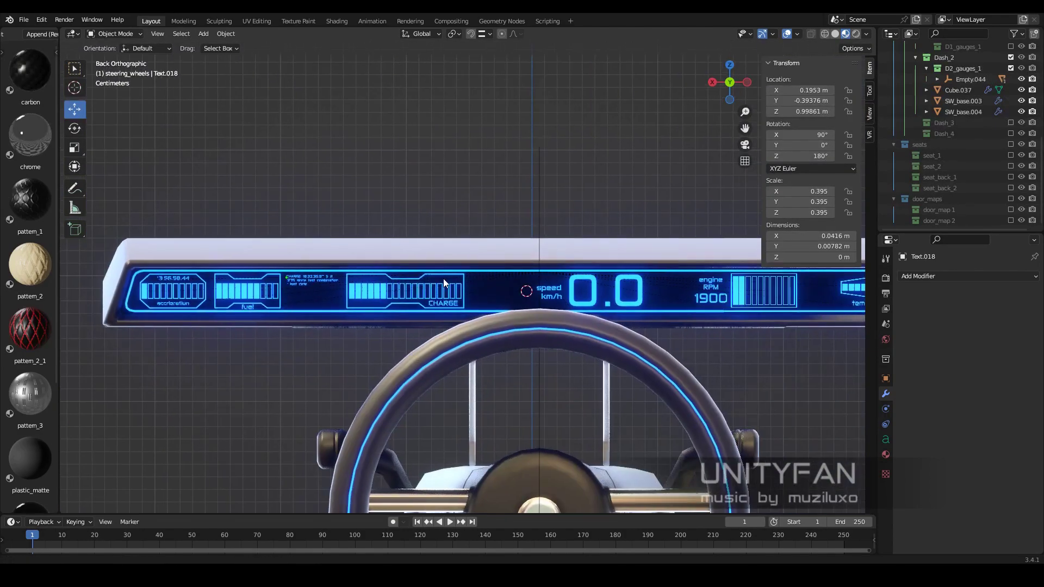
scroll(537, 294, "up", 2)
scroll(537, 295, "down", 1)
Duplicate the readout text block and place the copy right of the CHARGE gauge
key("g")
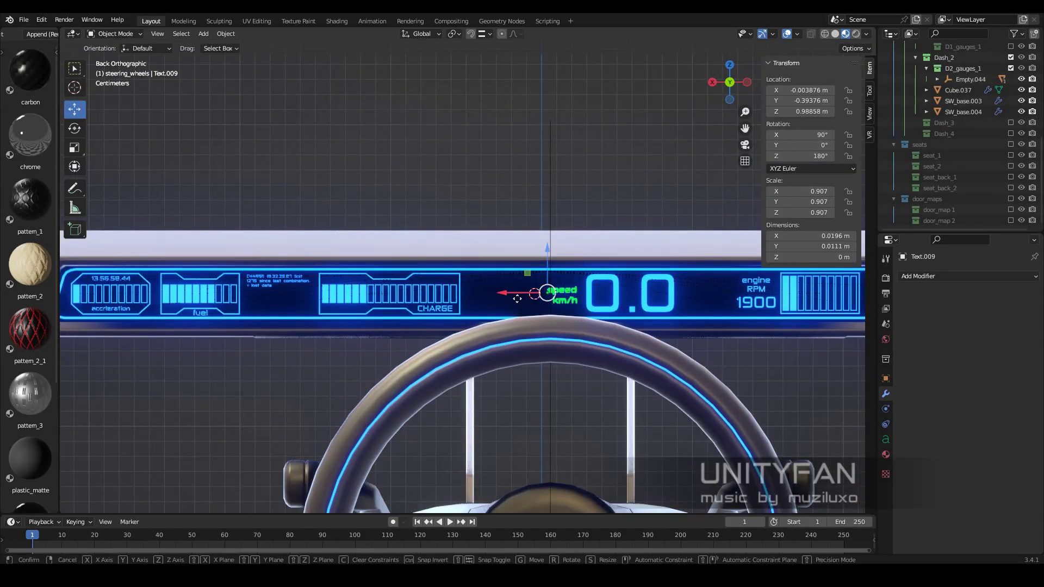
key("Escape")
scroll(268, 306, "up", 1)
key("shift+d")
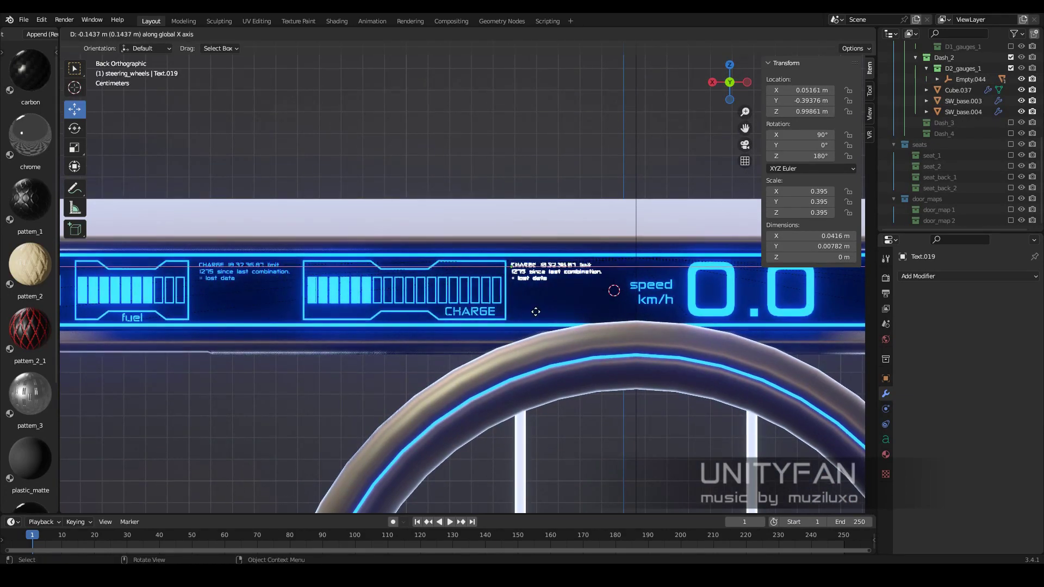
scroll(468, 261, "up", 2)
left_click(474, 279)
scroll(475, 279, "up", 4)
Retype the copy as 'Repeat 18.32.36.87 limit / 1358112.245871 effect / :: lost data'
key("Tab")
left_click(505, 307)
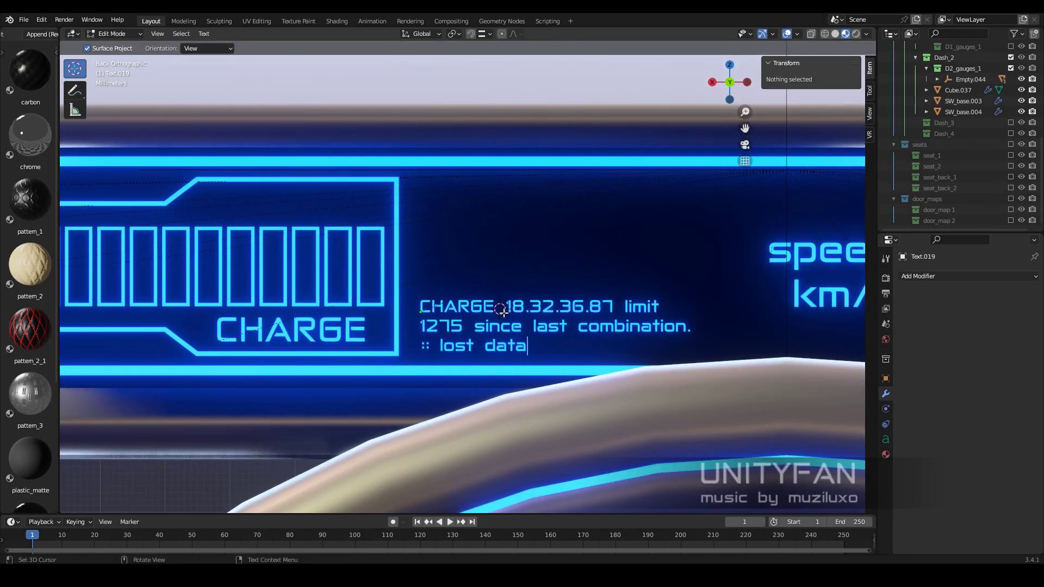
scroll(538, 342, "down", 4)
scroll(542, 339, "up", 2)
key("BackSpace")
key("BackSpace")
key("BackSpace")
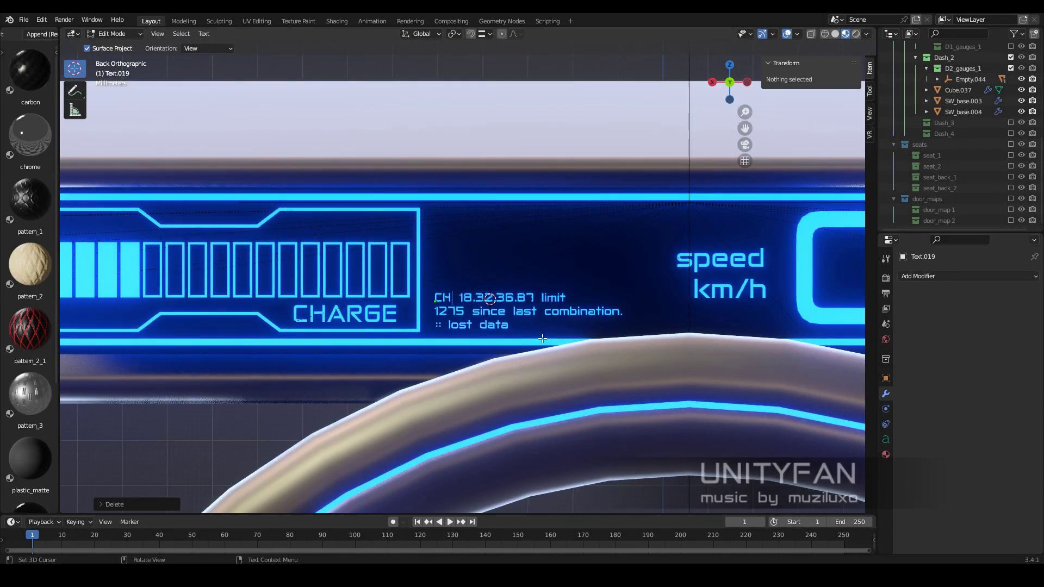
key("BackSpace")
key("BackSpace")
type("Repeat")
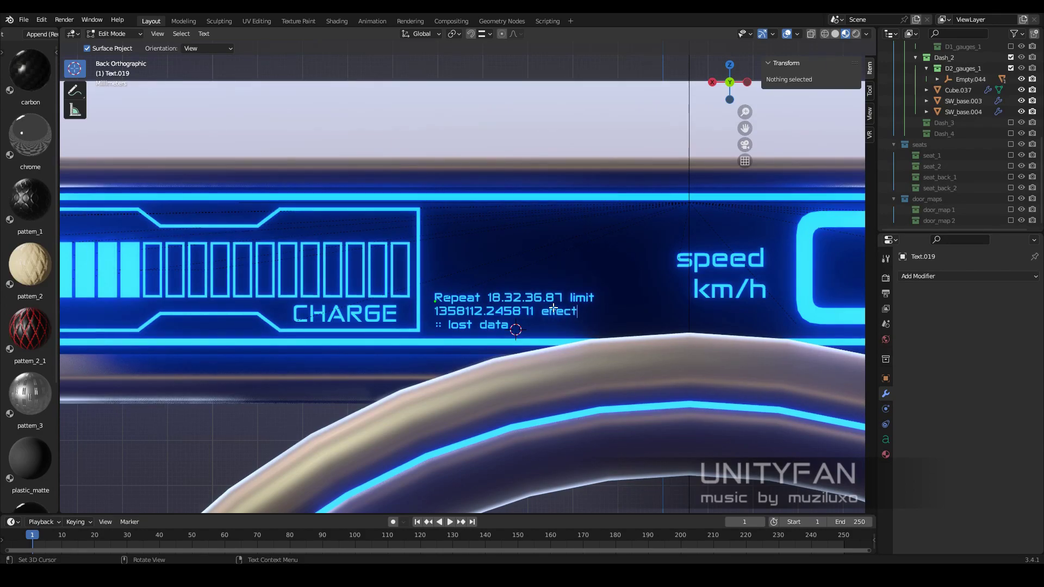
key("Tab")
scroll(593, 317, "down", 4)
scroll(478, 290, "up", 3)
scroll(460, 302, "up", 1)
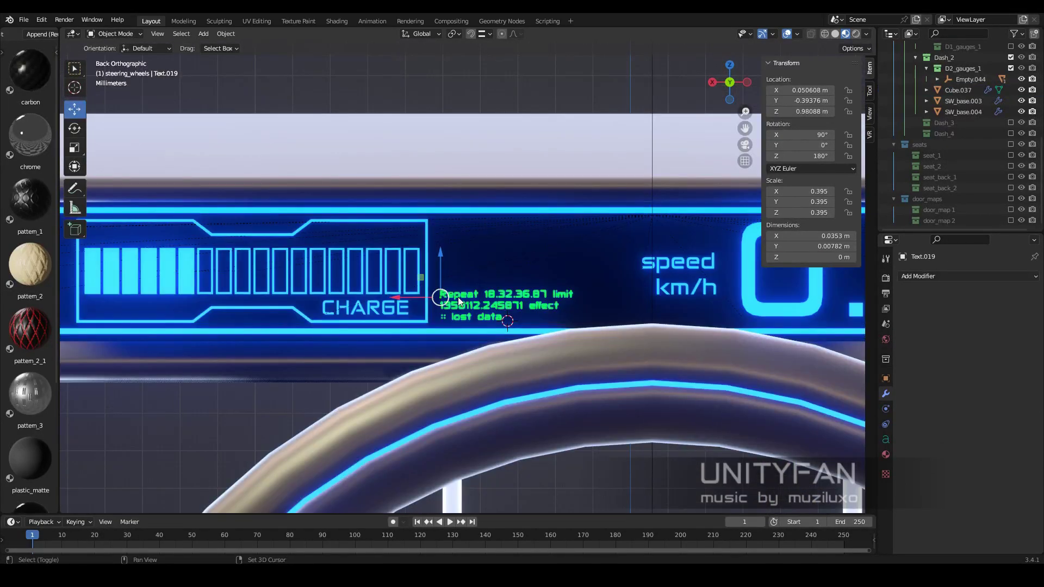
Duplicate the Repeat readout upward on Z and retype it as the 14.20.36.77 timestamp
key("shift+d")
key("z")
left_click(522, 260)
key("Tab")
key("BackSpace")
key("BackSpace")
key("BackSpace")
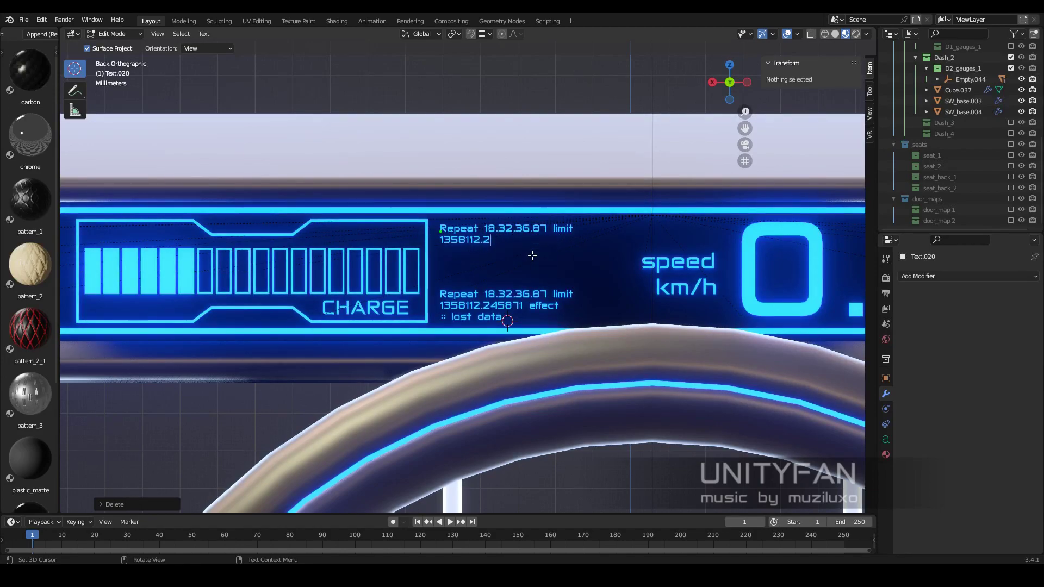
key("BackSpace")
key("BackSpace")
key("BackSpace")
type("14.20.36.")
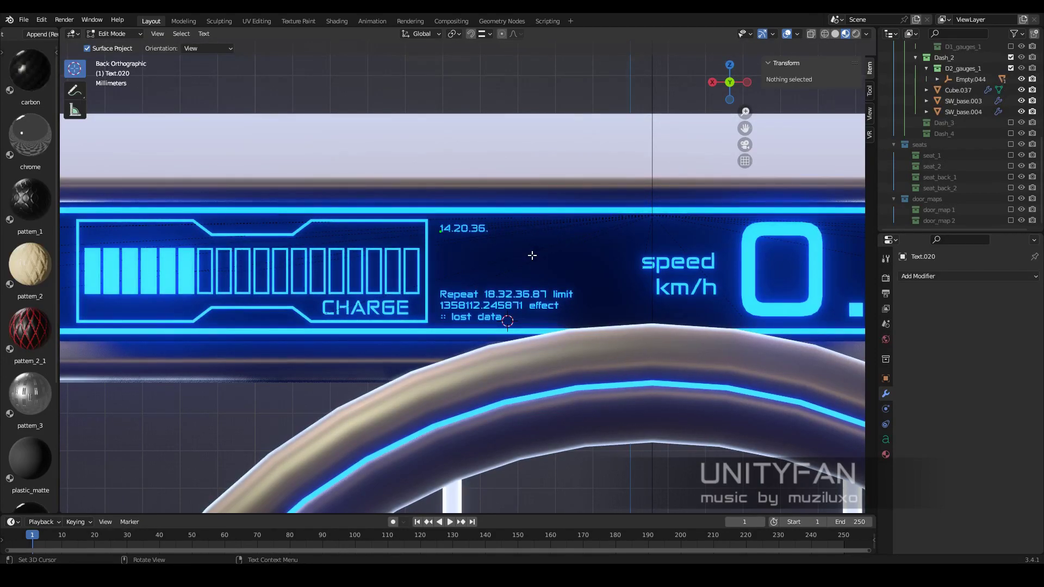
type("77")
key("Tab")
scroll(525, 304, "down", 5)
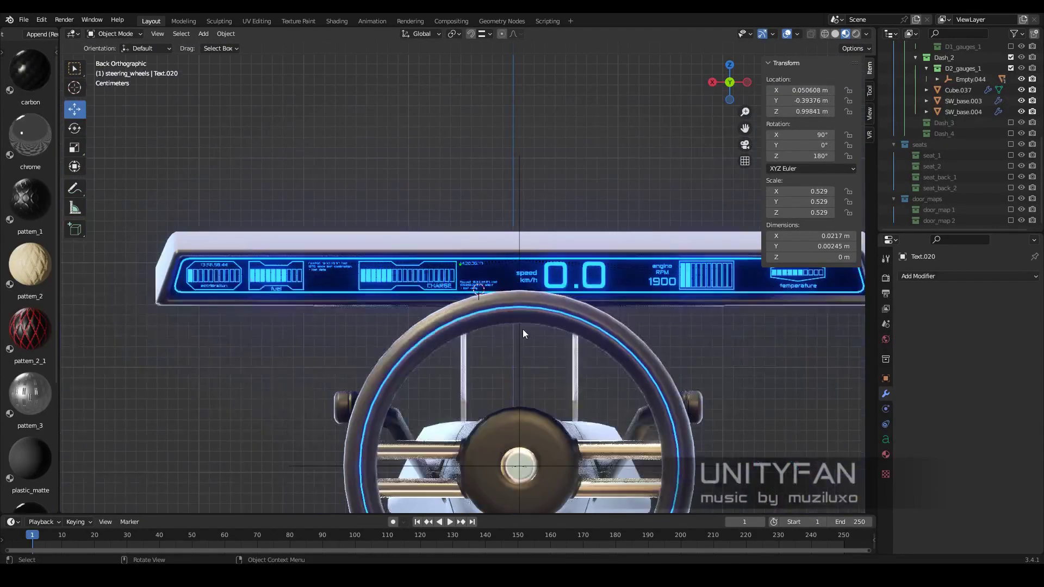
scroll(523, 329, "down", 2)
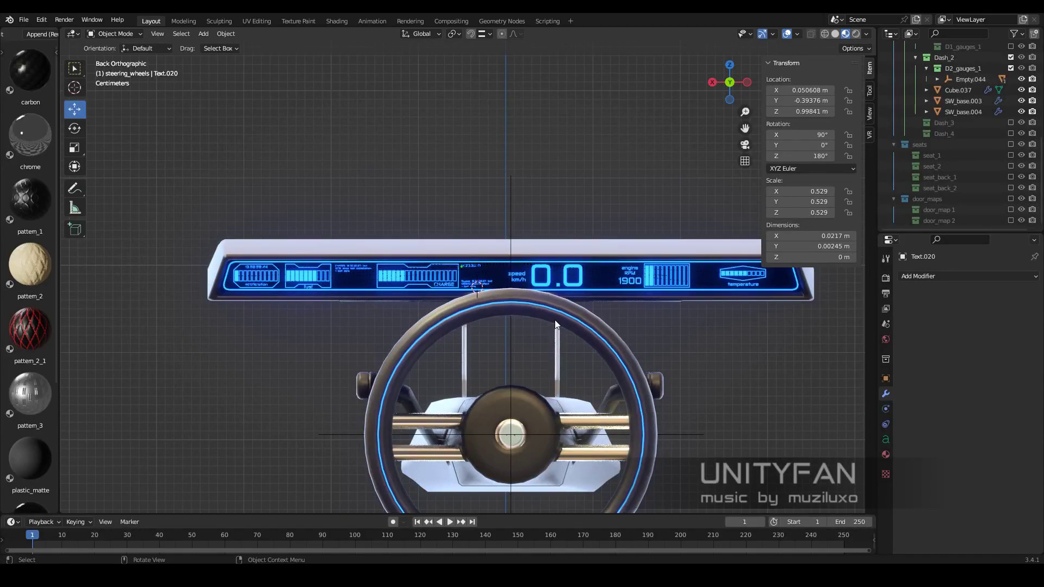
Recolour the CHARGE gauge's bar light to green
mouse_move(554, 320)
middle_mouse_down()
mouse_move(608, 360)
mouse_move(479, 289)
middle_mouse_up()
scroll(479, 289, "up", 3)
scroll(481, 261, "up", 3)
left_click(481, 261)
left_click(886, 469)
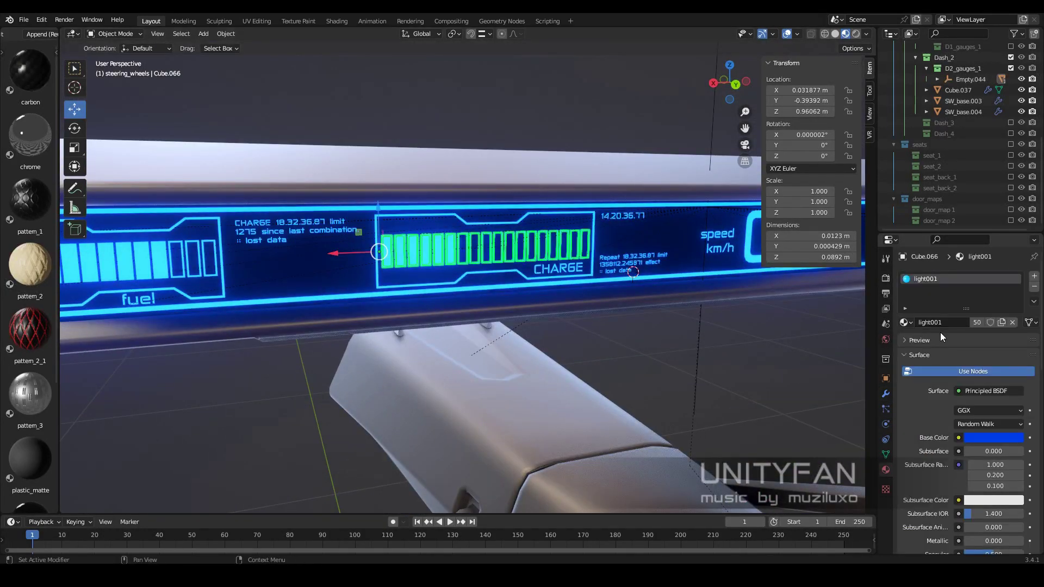
left_click(990, 439)
scroll(602, 341, "down", 2)
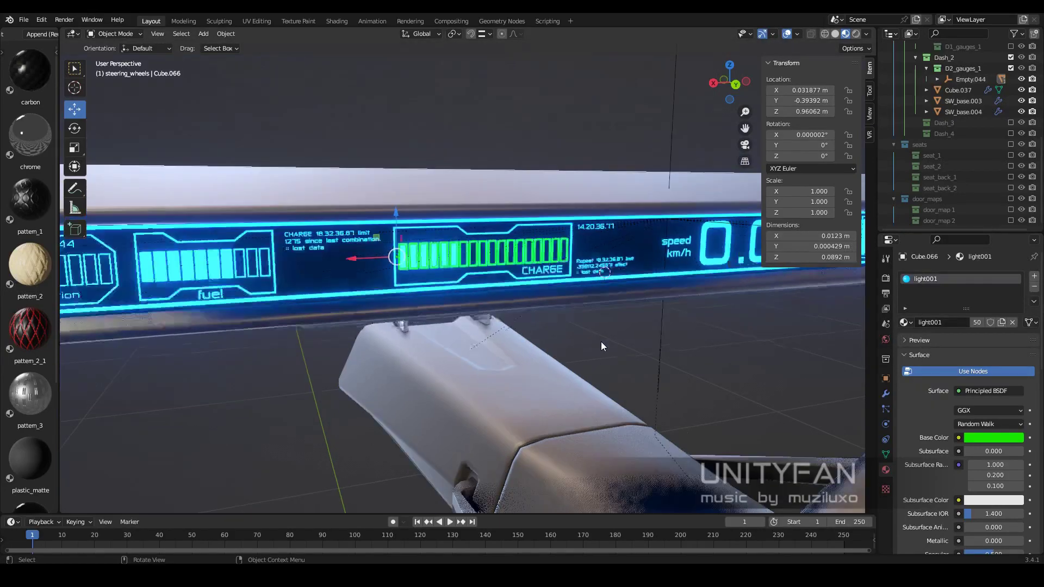
left_click(565, 310)
scroll(566, 310, "down", 2)
Set the speed readout's emission glow to a darker green
left_click(615, 266)
left_click(994, 435)
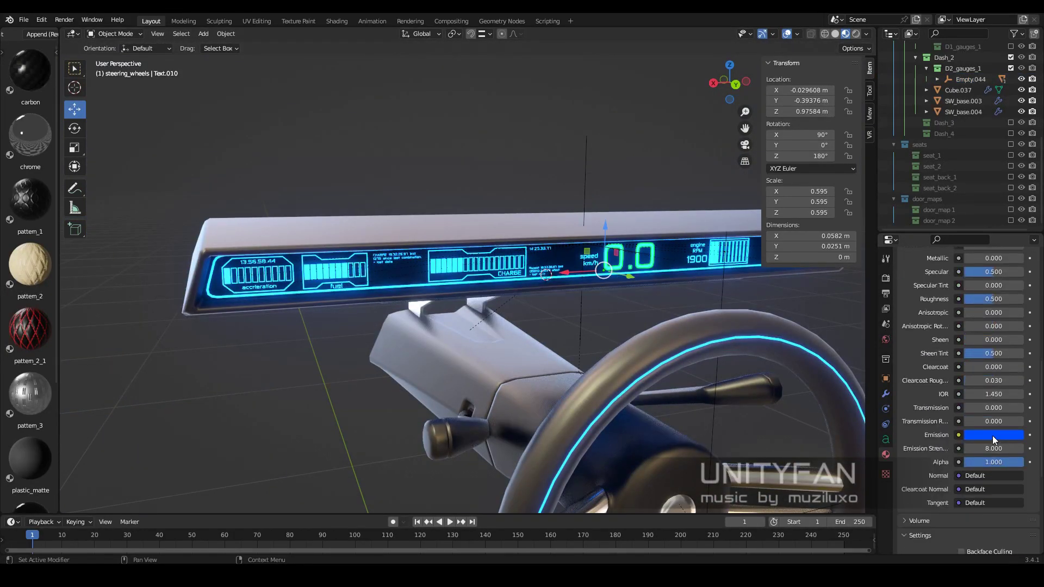
left_click(993, 435)
left_click_drag(968, 318, 936, 292)
scroll(638, 308, "down", 2)
middle_click_drag(638, 308, 609, 283)
left_click(994, 435)
left_click_drag(1000, 408, 973, 408)
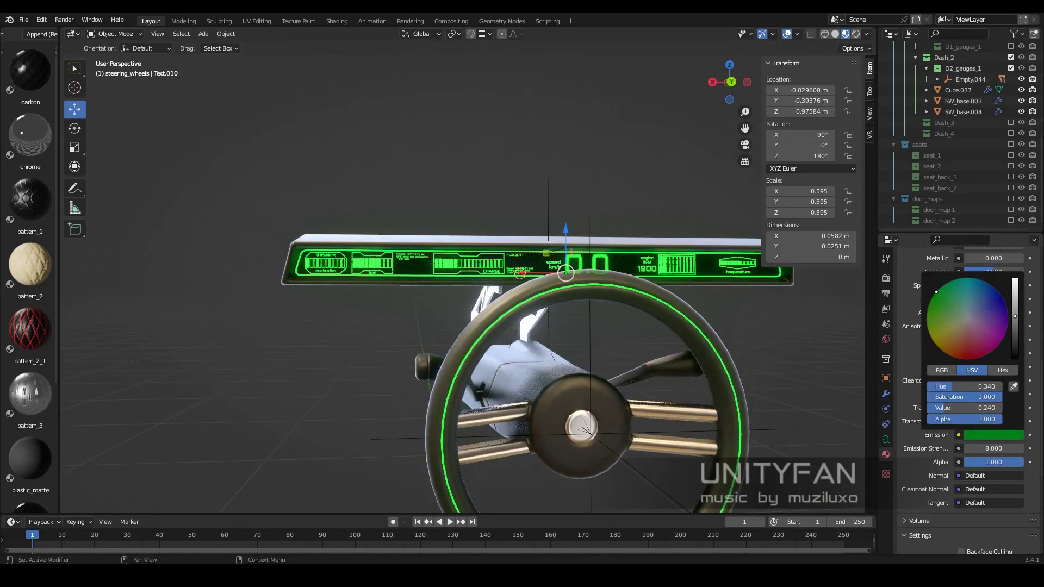
mouse_move(707, 348)
middle_mouse_down()
mouse_move(741, 325)
mouse_move(653, 326)
middle_mouse_up()
Fine-tune the hue of the green emission colour
left_click(994, 435)
left_click(1001, 302)
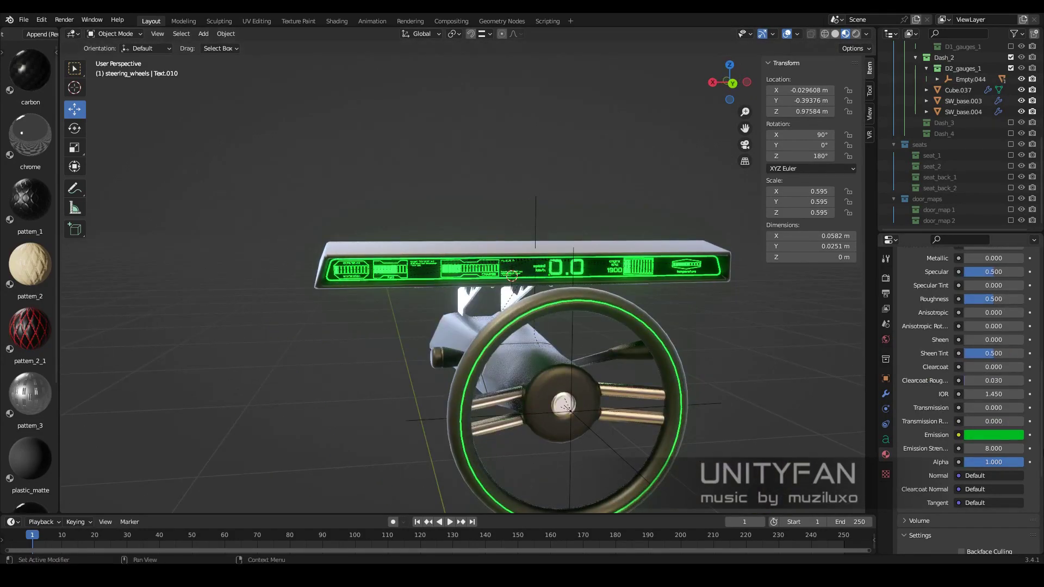
left_click(994, 435)
mouse_move(707, 375)
middle_mouse_down()
mouse_move(624, 373)
mouse_move(748, 377)
middle_mouse_up()
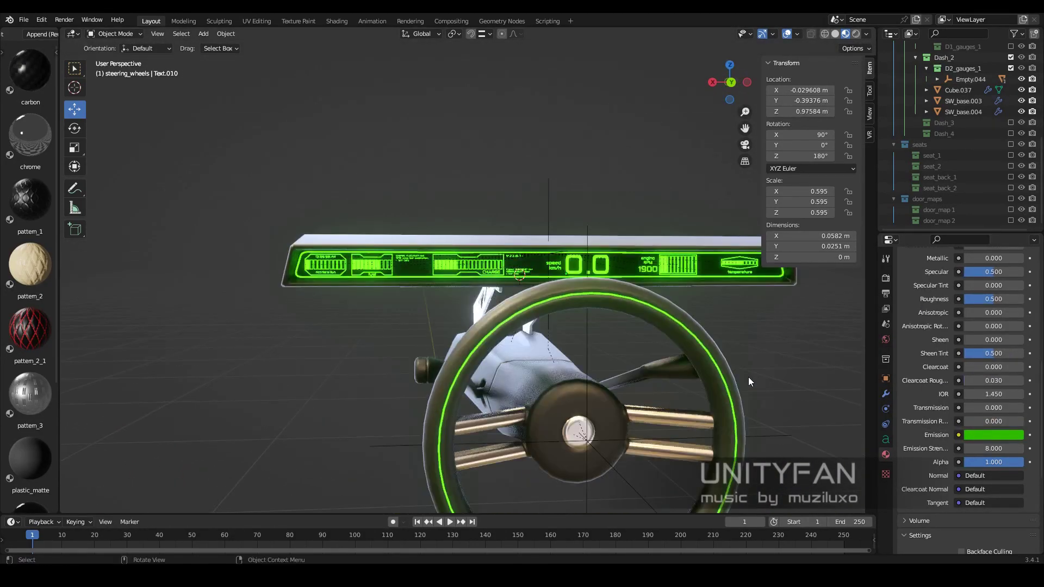
left_click(993, 435)
left_click_drag(1014, 321, 1015, 283)
Lower emission strength to 4 and set the base colour to green
scroll(968, 353, "down", 2)
left_click_drag(994, 405, 973, 405)
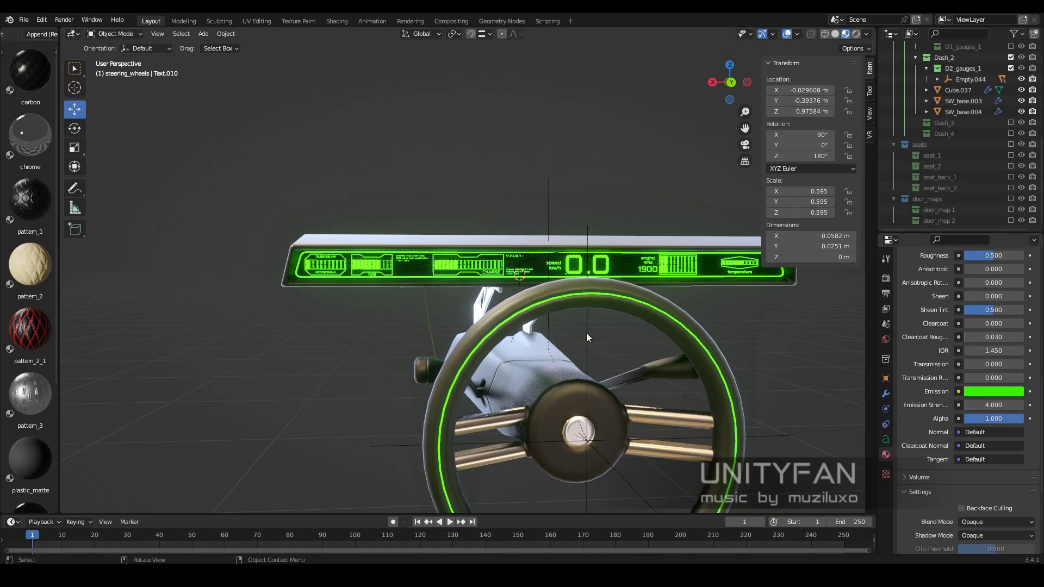
mouse_move(586, 333)
middle_mouse_down()
mouse_move(546, 348)
mouse_move(587, 342)
middle_mouse_up()
scroll(968, 381, "up", 5)
left_click(993, 350)
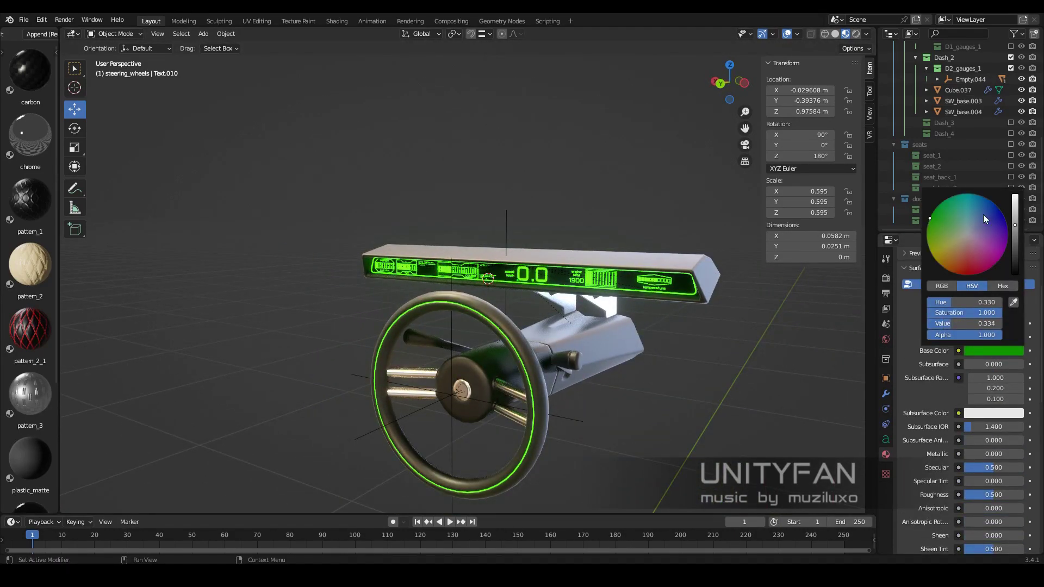
mouse_move(638, 305)
middle_mouse_down()
mouse_move(765, 324)
mouse_move(546, 326)
mouse_move(738, 331)
mouse_move(598, 305)
middle_mouse_up()
left_click(492, 256)
Try lifting the dashboard display, cancel the move, and start renaming the gauge group's empty
left_click_drag(494, 227, 531, 152)
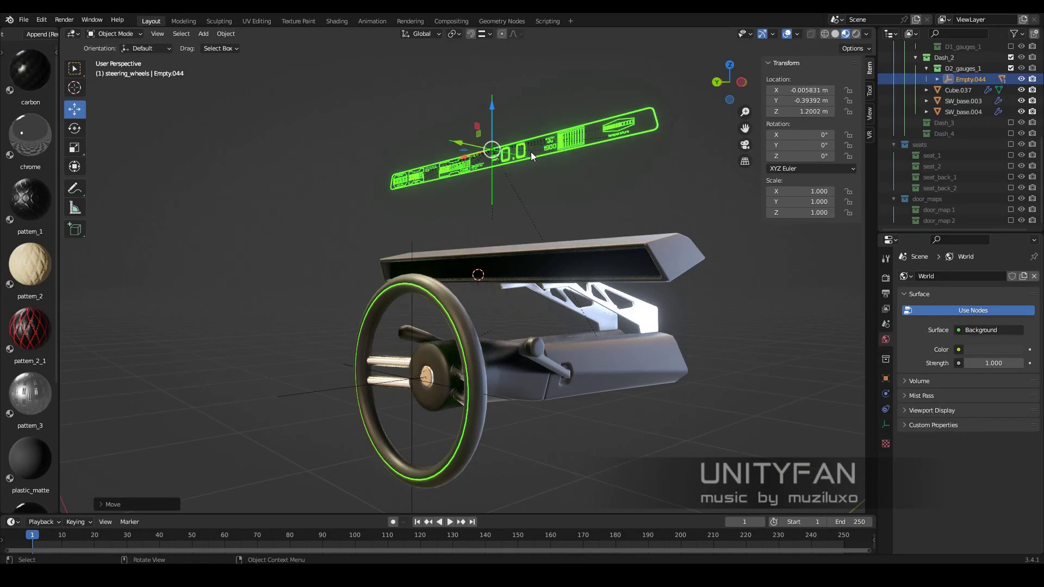
right_click(531, 151)
scroll(979, 163, "up", 5)
double_click(971, 130)
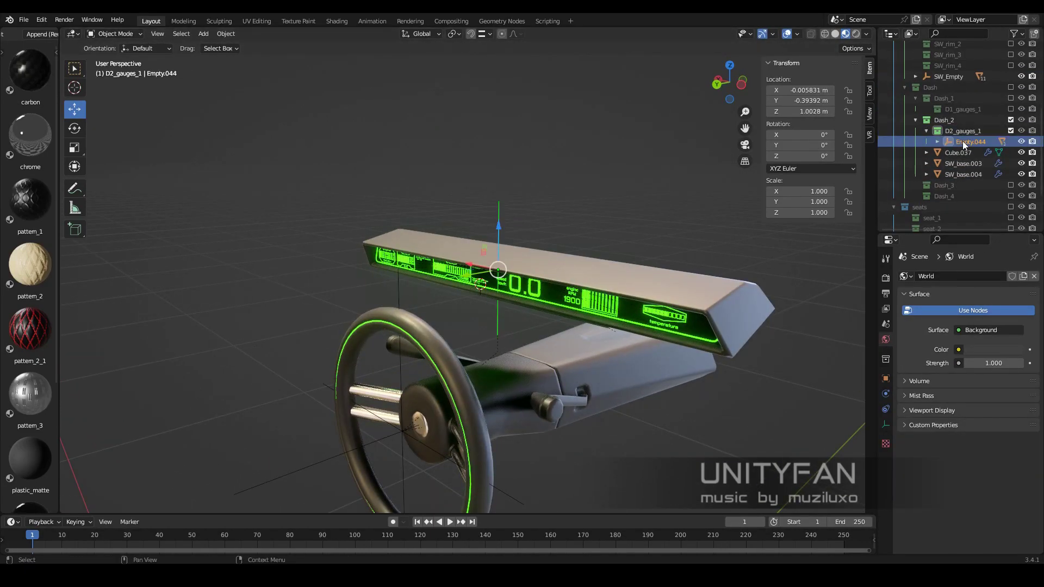
Select the SW_base.004 bracket and make Dash_2 the active collection
middle_click_drag(613, 201, 685, 326)
left_click(701, 342)
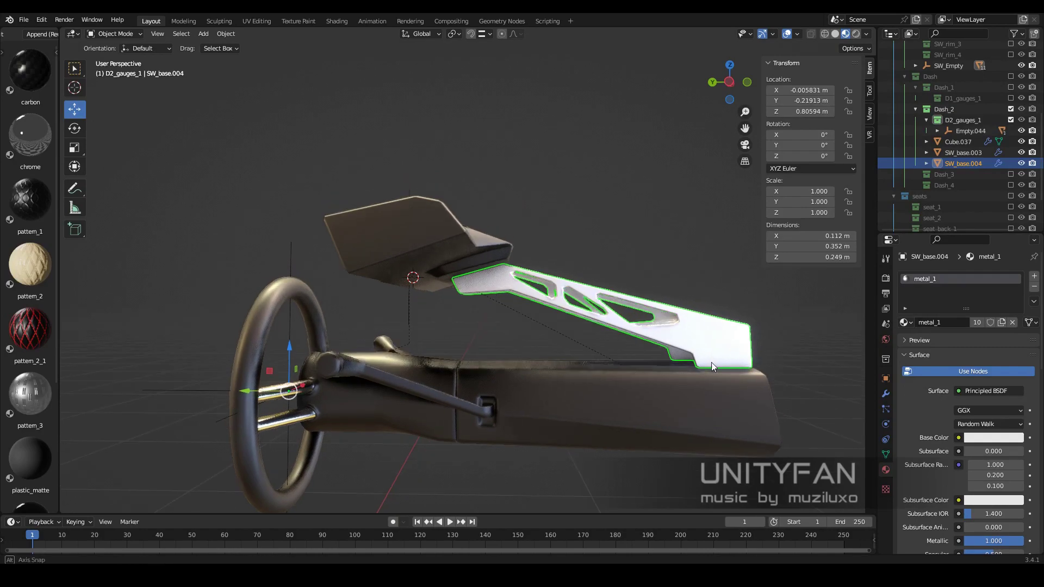
mouse_move(711, 362)
middle_mouse_down()
mouse_move(587, 311)
mouse_move(657, 321)
mouse_move(654, 308)
middle_mouse_up()
left_click(657, 321)
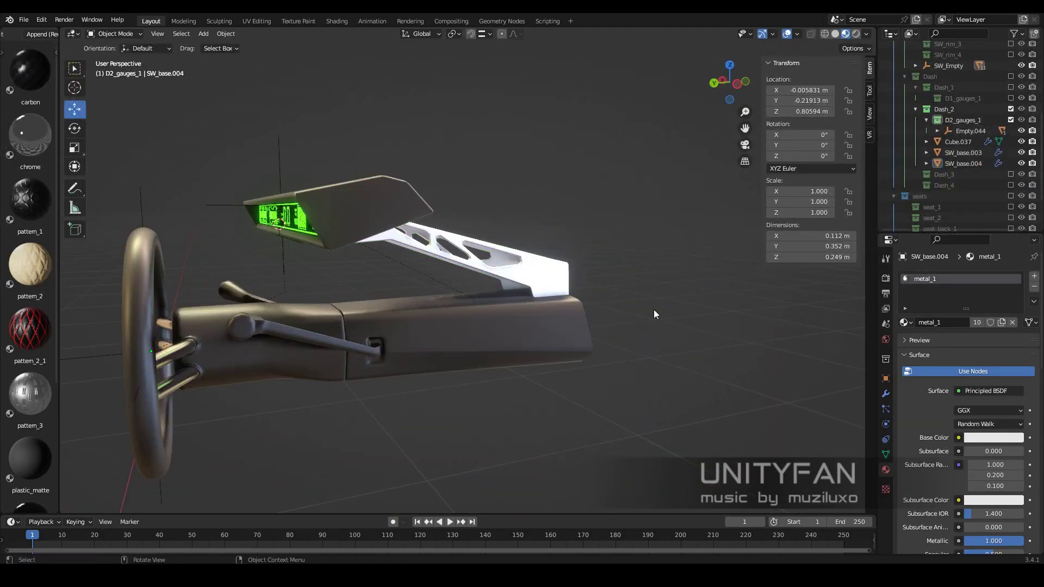
left_click(554, 295)
mouse_move(554, 295)
middle_mouse_down()
mouse_move(427, 295)
mouse_move(585, 288)
middle_mouse_up()
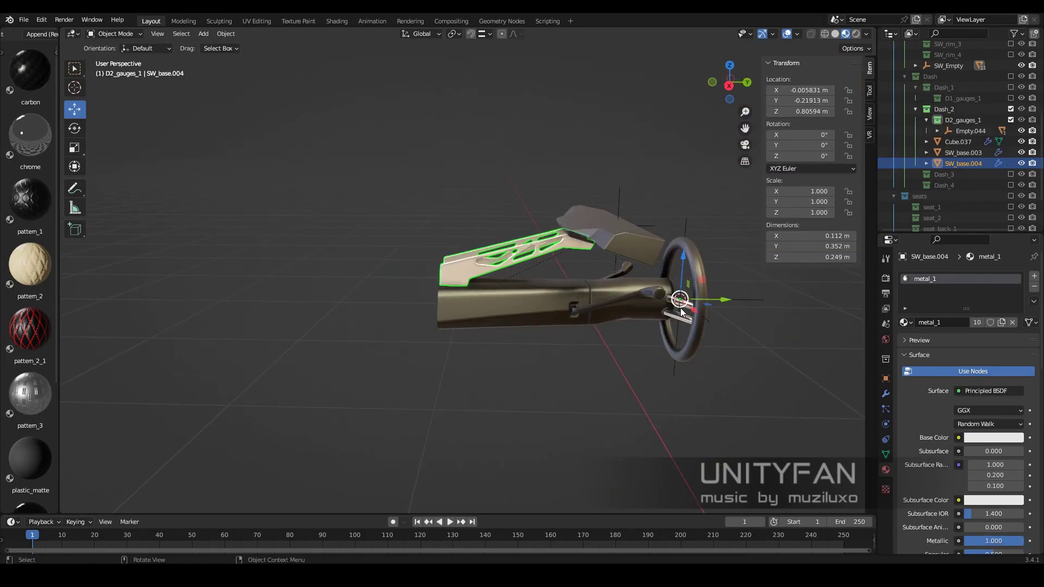
left_click(928, 120)
left_click(958, 142)
left_click(602, 273)
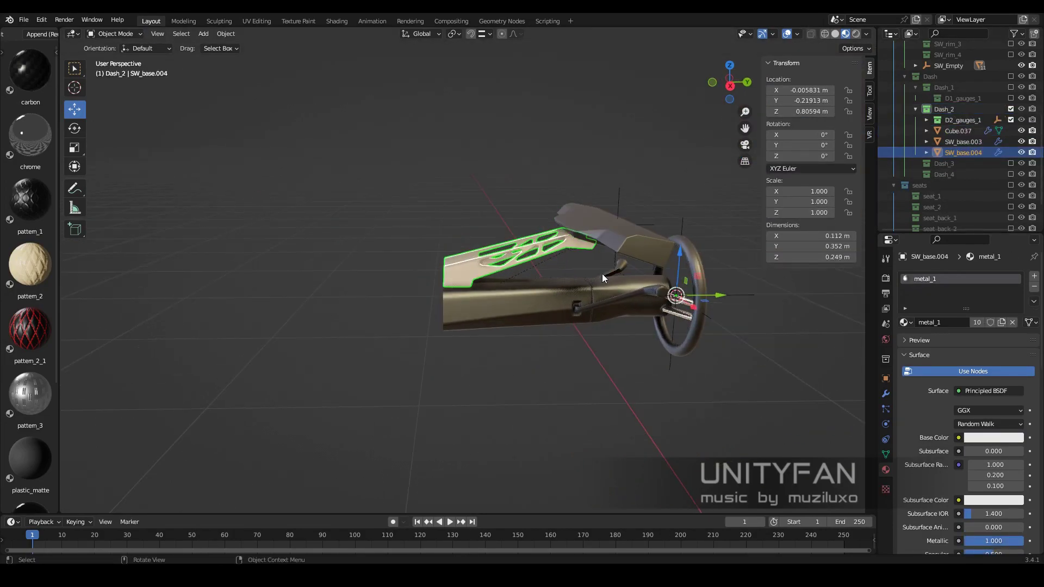
Add a plain axes empty at the bracket's hinge in Right Ortho view and shrink its size
key("shift+a")
left_click(652, 379)
key("KP_3")
scroll(435, 282, "up", 5)
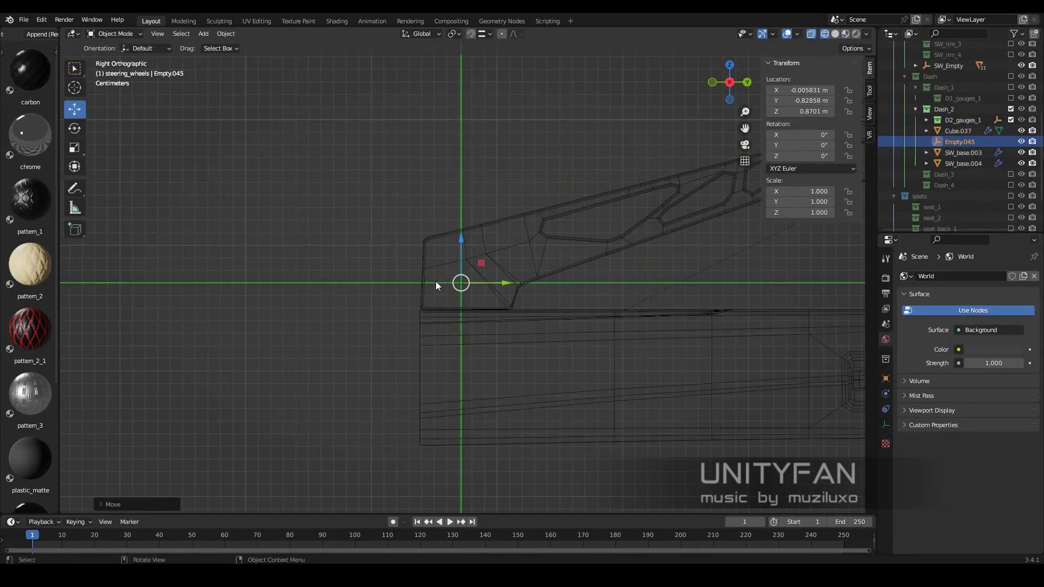
key("g")
left_click(495, 252)
scroll(495, 253, "down", 4)
left_click(886, 424)
left_click_drag(982, 305, 991, 305)
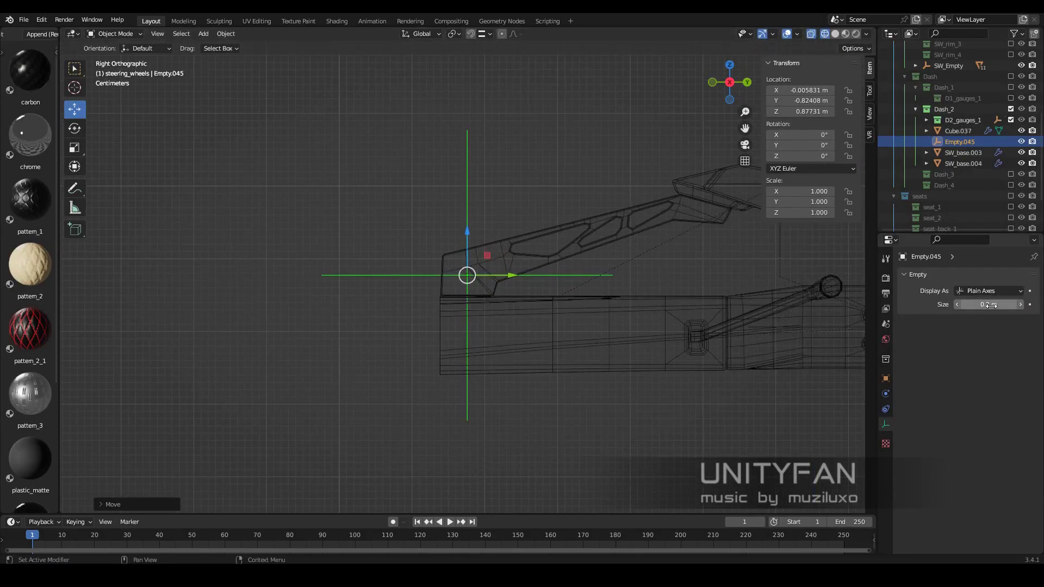
Parent the SW_base.004 bracket to the new empty
key("shift+z")
left_click(577, 267, "shift")
mouse_move(586, 305)
middle_mouse_down()
mouse_move(577, 267)
mouse_move(600, 228)
mouse_move(625, 246)
middle_mouse_up()
key("ctrl+p")
left_click(527, 230)
scroll(600, 227, "down", 3)
Parent the upper dash panel to the empty as well, then orbit to face the wheel
left_click(571, 254)
scroll(571, 255, "up", 4)
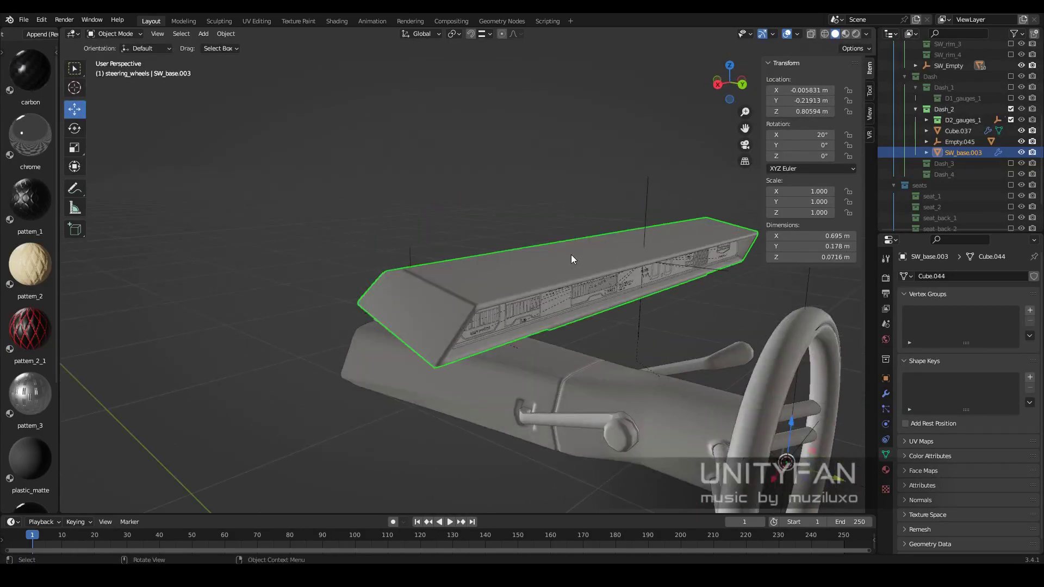
scroll(615, 252, "up", 2)
scroll(616, 253, "down", 3)
left_click(440, 252, "shift")
key("ctrl+p")
mouse_move(478, 247)
middle_mouse_down()
mouse_move(686, 203)
mouse_move(435, 266)
mouse_move(282, 207)
middle_mouse_up()
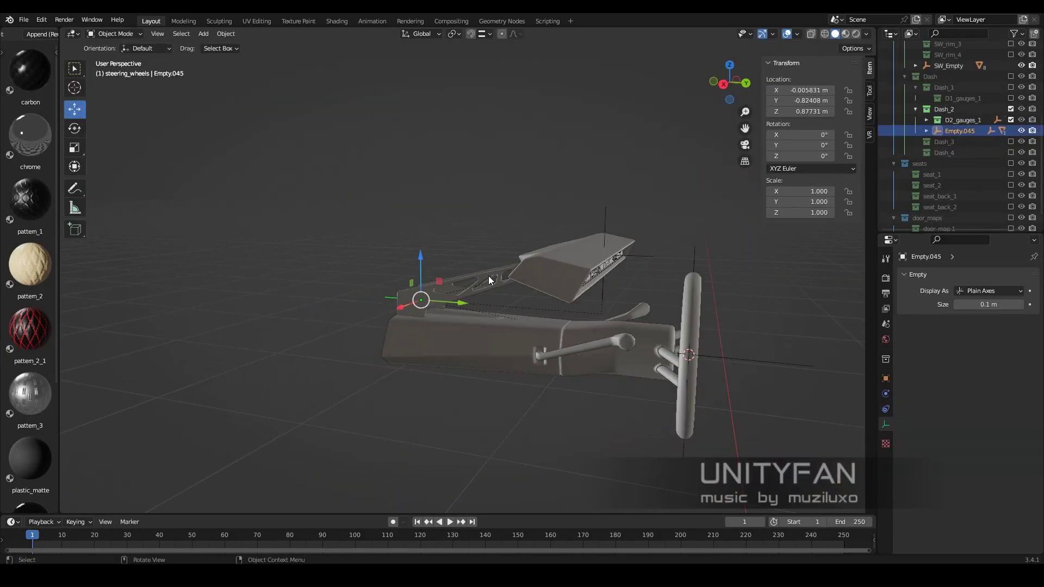
left_click(74, 129)
mouse_move(402, 288)
middle_mouse_down()
mouse_move(447, 244)
mouse_move(630, 270)
middle_mouse_up()
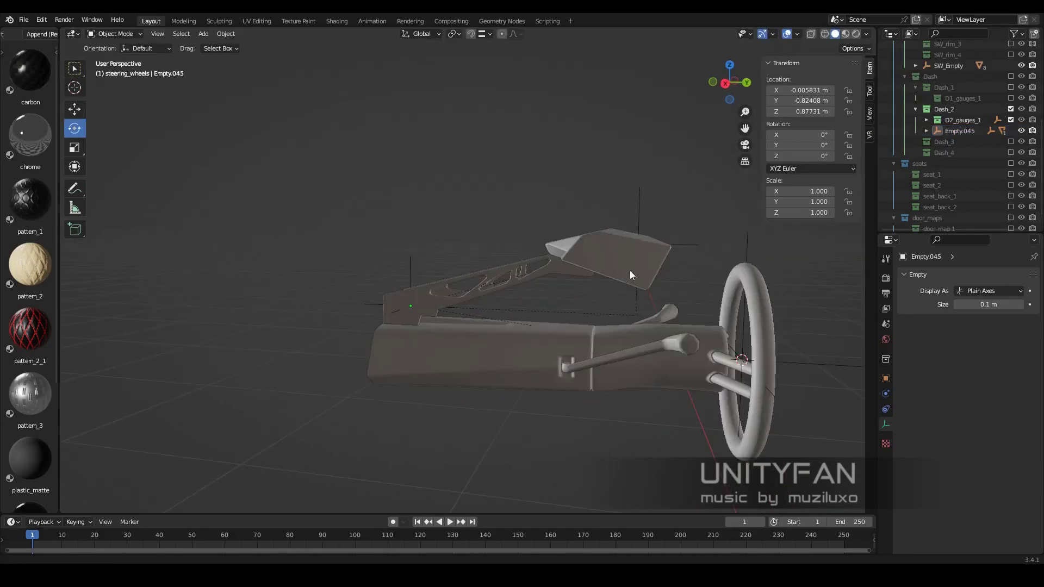
Tilt the steering wheel's SW_Empty 20° on the X axis
scroll(559, 207, "up", 3)
left_click(559, 211)
left_click(804, 135)
key("Return")
key("ctrl+z")
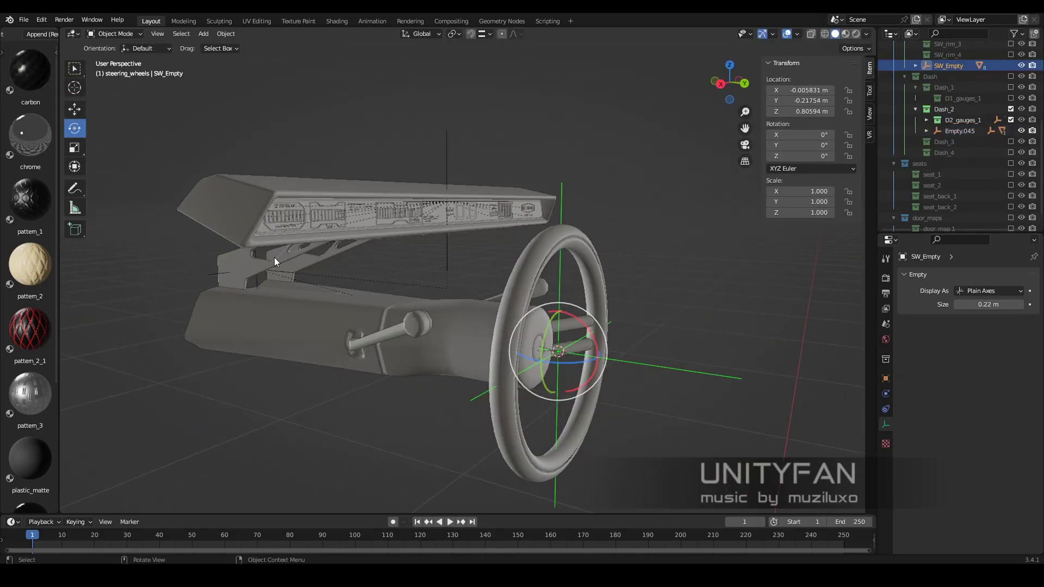
mouse_move(644, 360)
middle_mouse_down()
mouse_move(467, 322)
mouse_move(625, 330)
middle_mouse_up()
left_click(625, 331)
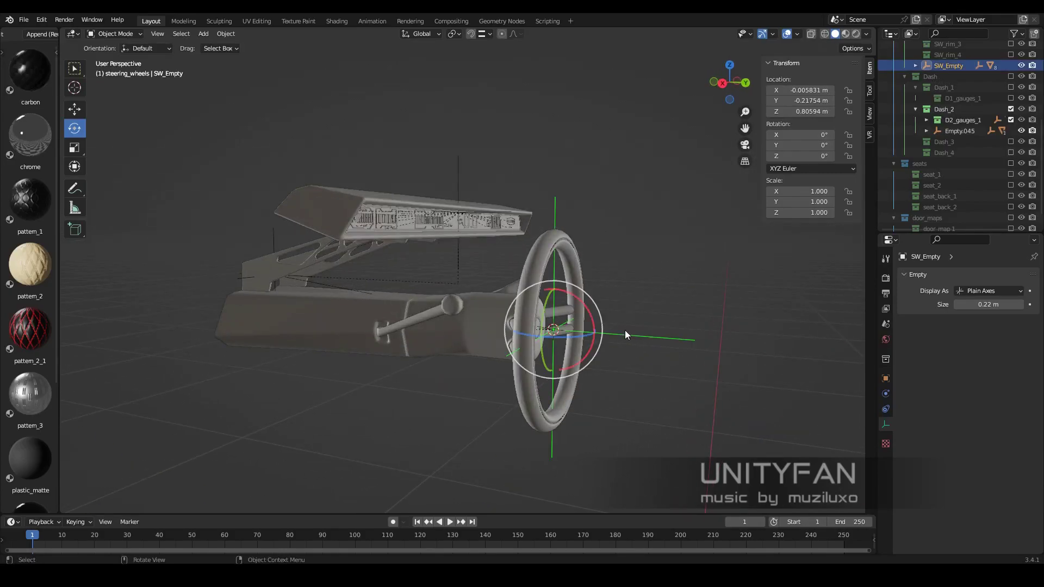
left_click(75, 109)
type("20")
key("Return")
left_click(660, 211)
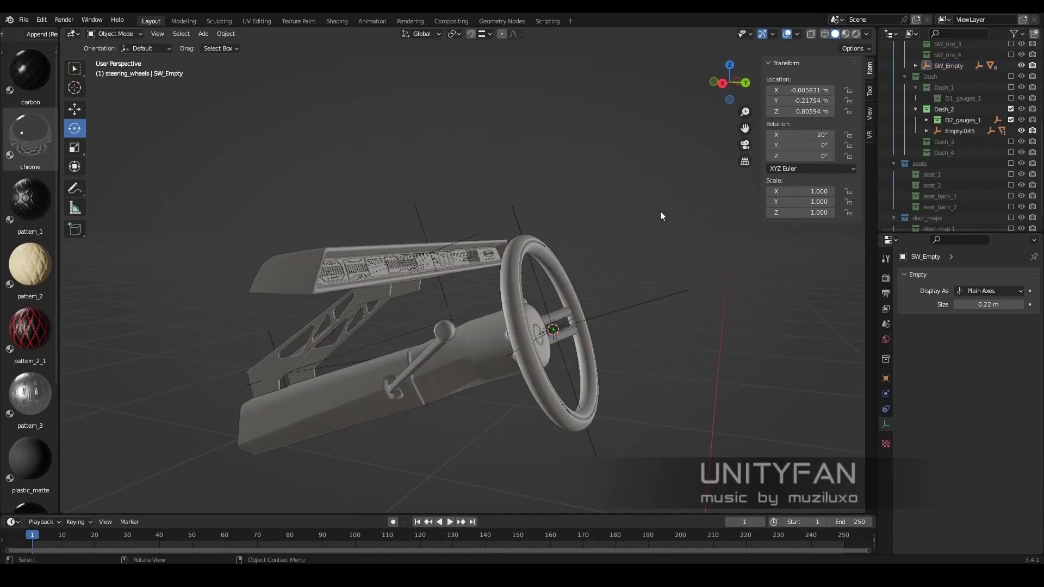
Switch the wheel rim to the red-stitched SW_rim_3
mouse_move(546, 306)
middle_mouse_down()
mouse_move(566, 277)
mouse_move(460, 282)
mouse_move(512, 279)
middle_mouse_up()
scroll(975, 170, "up", 3)
scroll(1007, 162, "up", 2)
left_click(1011, 166)
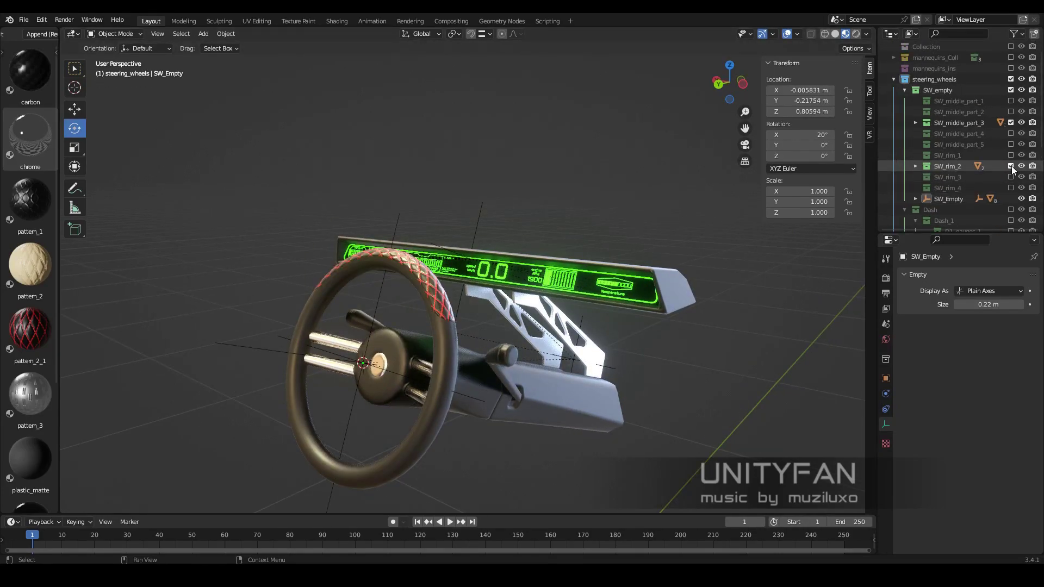
middle_click_drag(620, 335, 609, 341)
mouse_move(785, 233)
middle_mouse_down()
mouse_move(594, 238)
mouse_move(582, 259)
middle_mouse_up()
Show the SW_middle_part_2 hub instead of parts 4 and 5, then save the comment image
left_click(1011, 144, "ctrl")
left_click(1011, 122, "ctrl")
left_click(1010, 144, "ctrl")
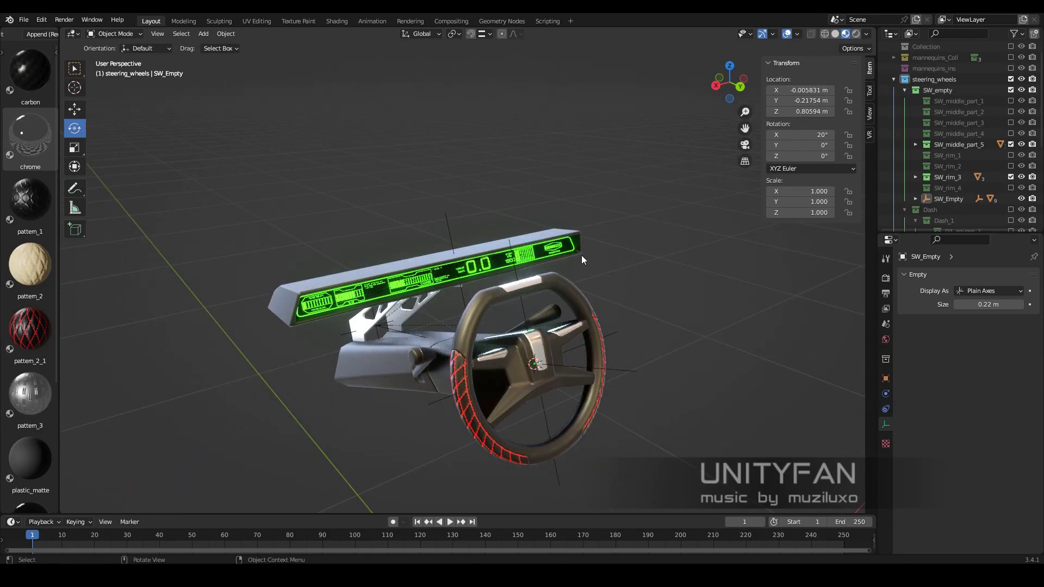
mouse_move(606, 209)
middle_mouse_down()
mouse_move(579, 327)
mouse_move(459, 312)
mouse_move(729, 305)
middle_mouse_up()
left_click(1011, 133, "ctrl")
left_click(1011, 123, "ctrl")
mouse_move(625, 327)
middle_mouse_down()
mouse_move(545, 349)
mouse_move(559, 346)
mouse_move(521, 345)
mouse_move(560, 344)
middle_mouse_up()
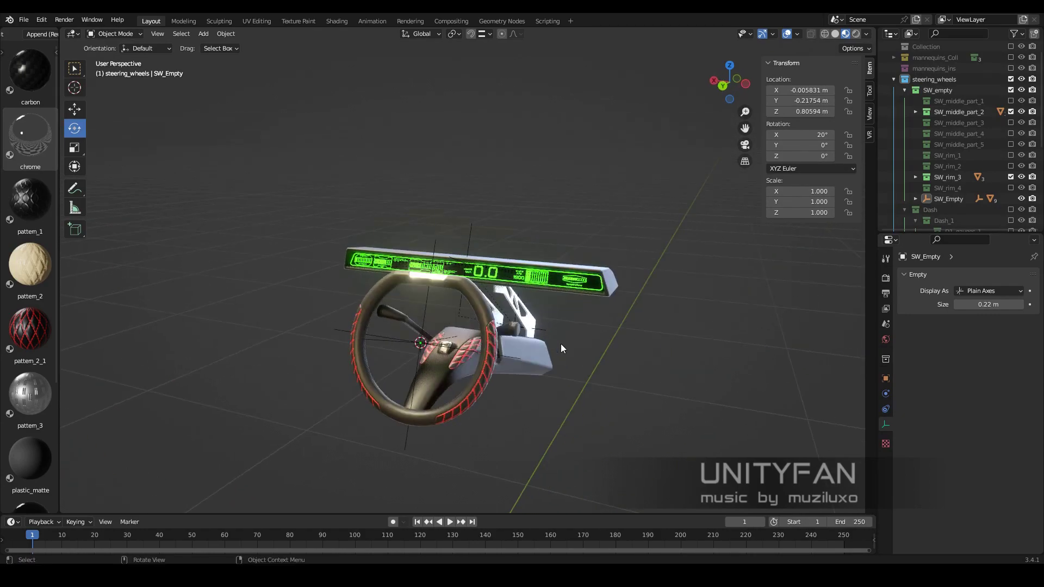
scroll(558, 350, "up", 2)
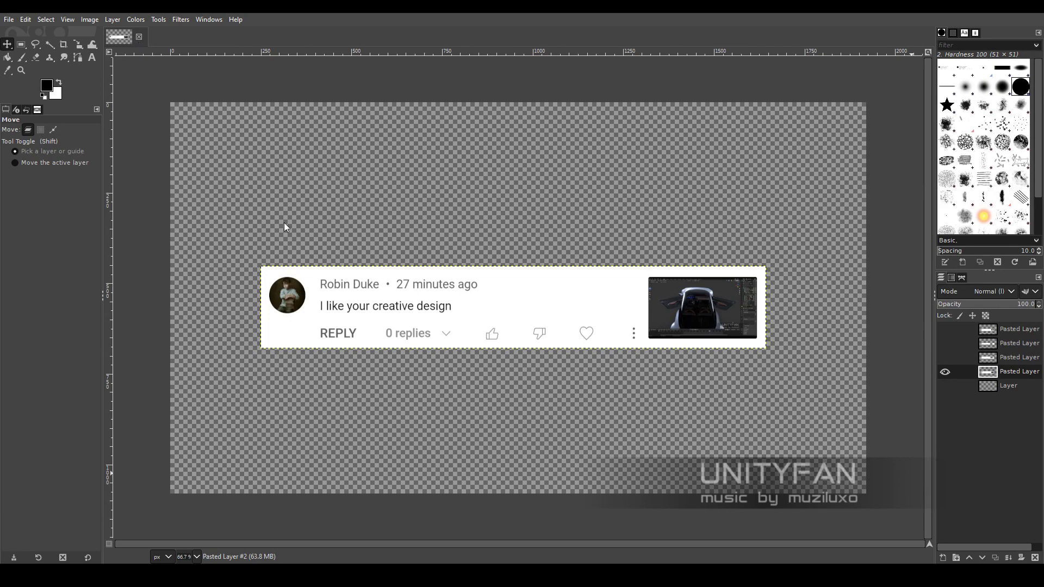
key("ctrl+w")
key("Return")
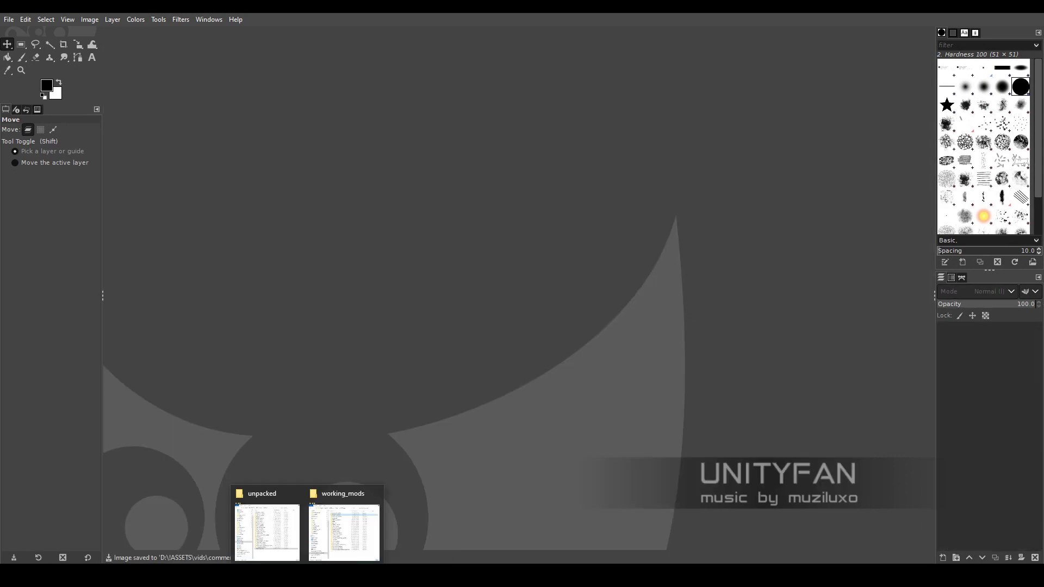
Browse to unityFAN > vehicles > patterns and drag pattern_2_nm.png into GIMP
left_click(343, 533)
left_click(530, 246)
scroll(662, 337, "down", 2)
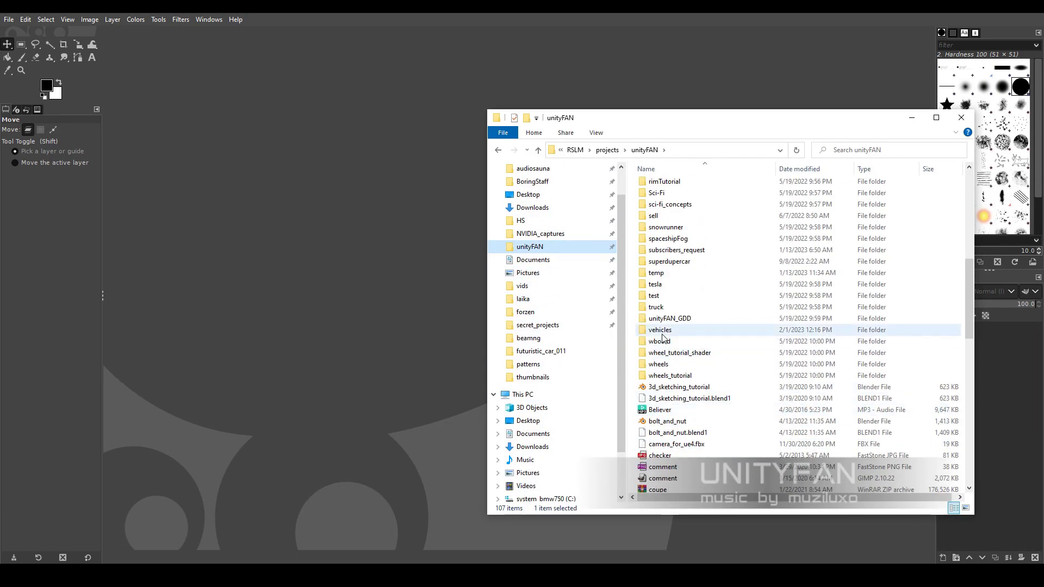
double_click(662, 332)
double_click(669, 174)
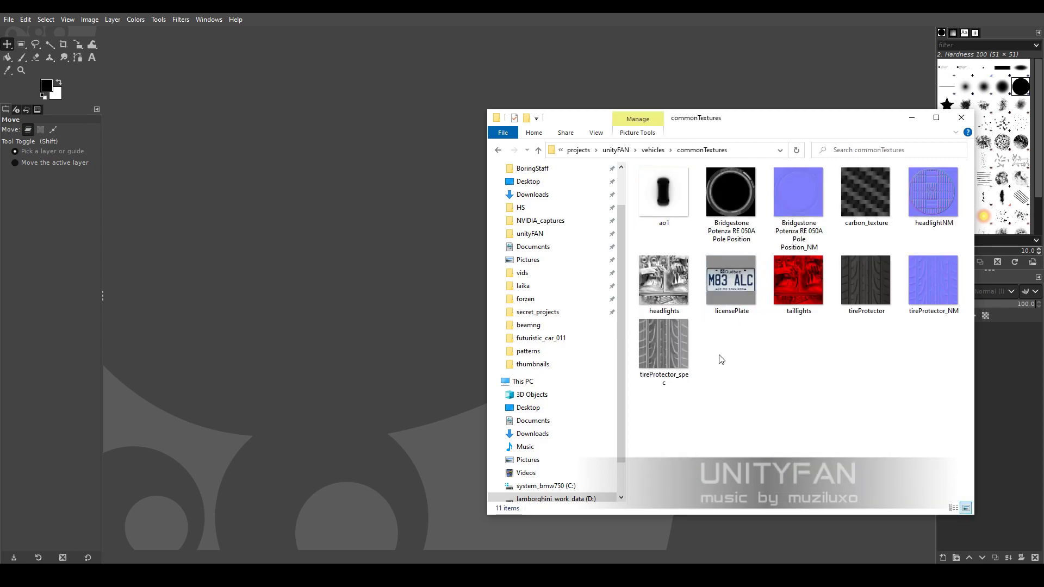
left_click(656, 151)
scroll(710, 326, "down", 5)
double_click(652, 431)
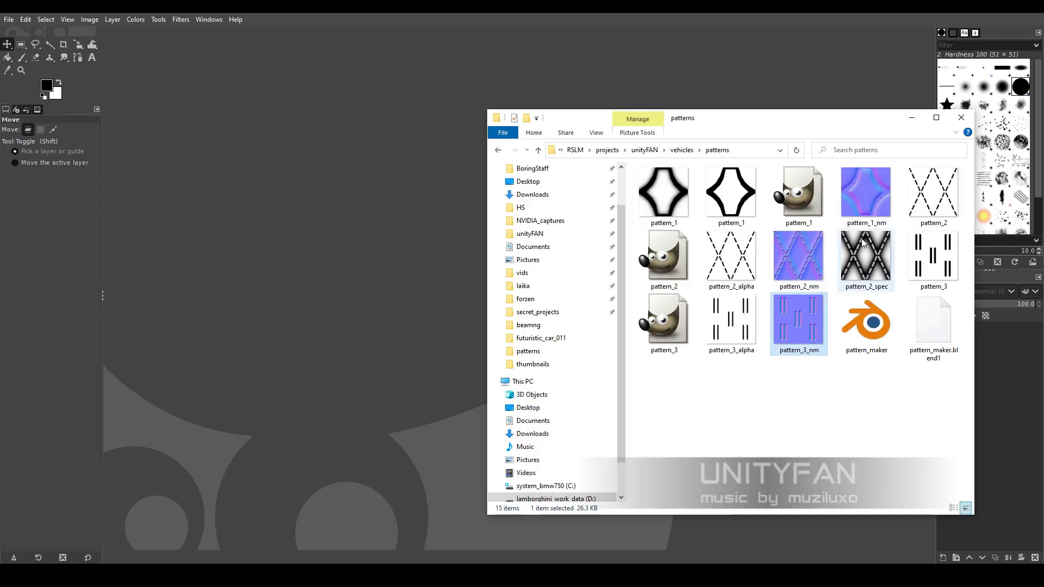
left_click(790, 270)
left_click_drag(798, 258, 384, 277)
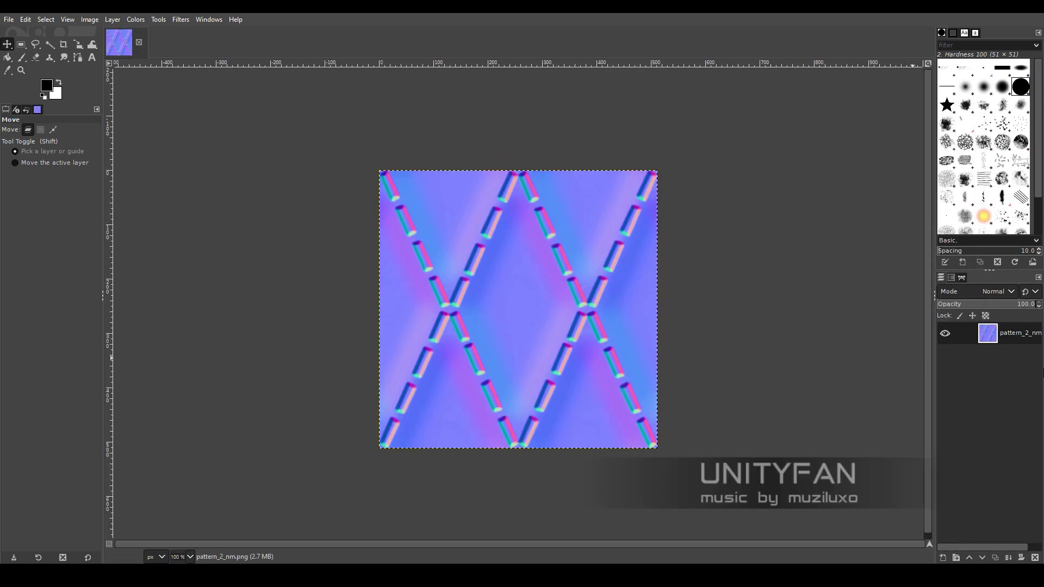
Add a new transparent layer and export the image as pattern_4_nm.png with default PNG settings
left_click(943, 558)
left_click(9, 19)
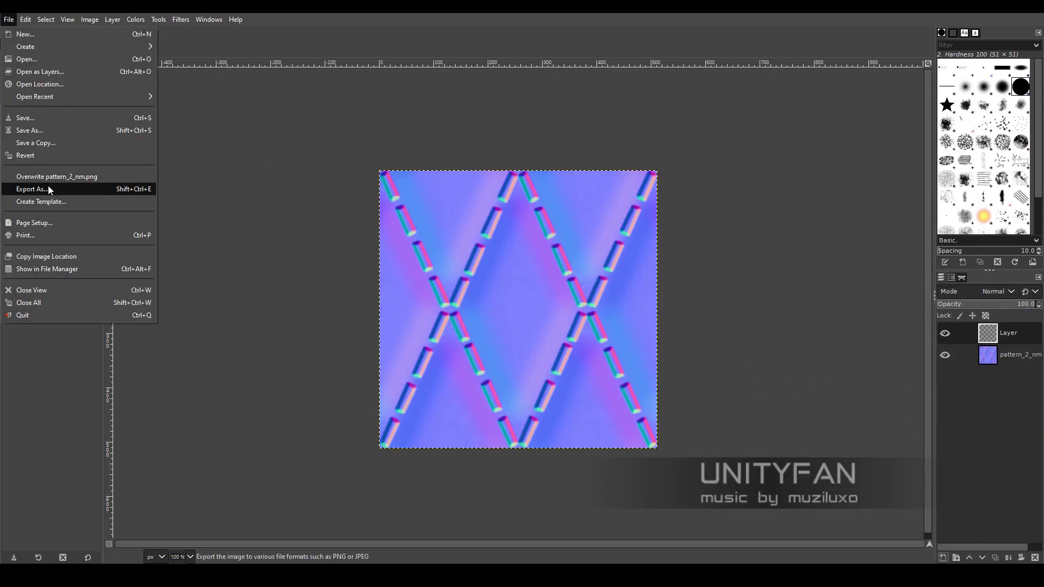
left_click(49, 190)
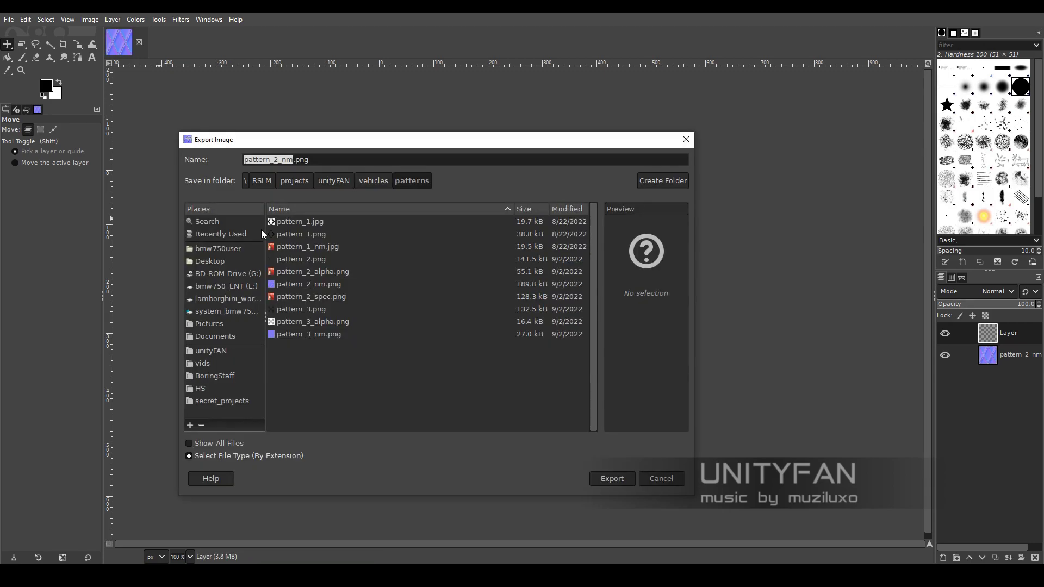
type("3")
left_click(277, 163)
left_click(613, 480)
left_click(543, 417)
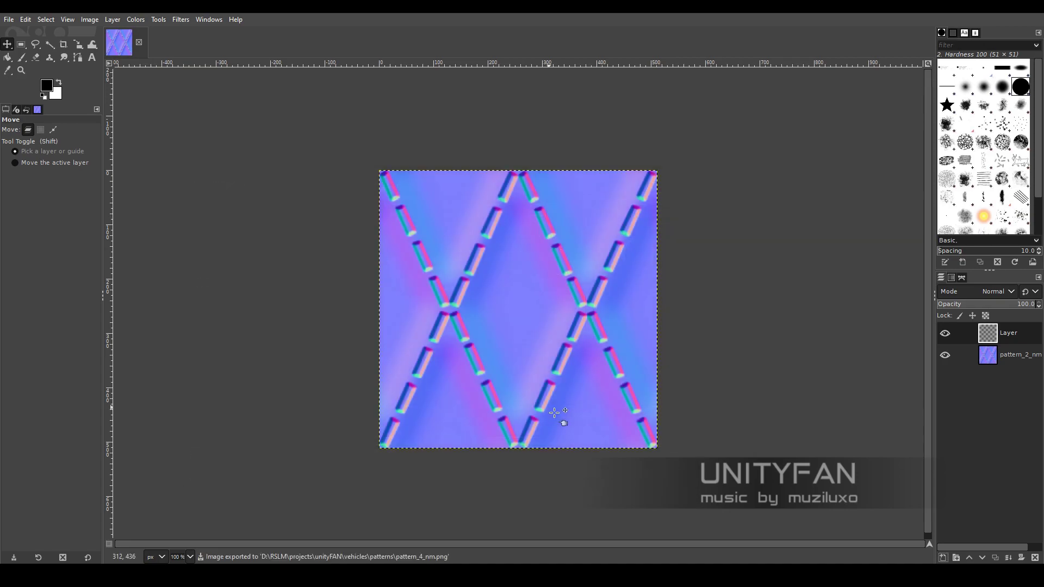
Draw a vertical gradient on the new layer and pick the Rounded edge gradient preset
key("r")
left_click_drag(637, 470, 313, 316)
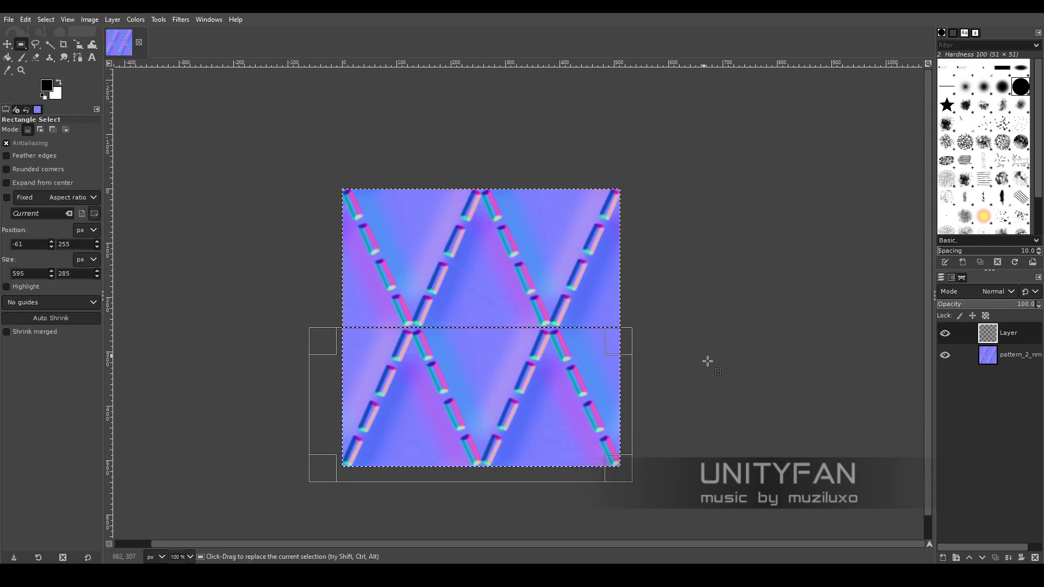
left_click(172, 116)
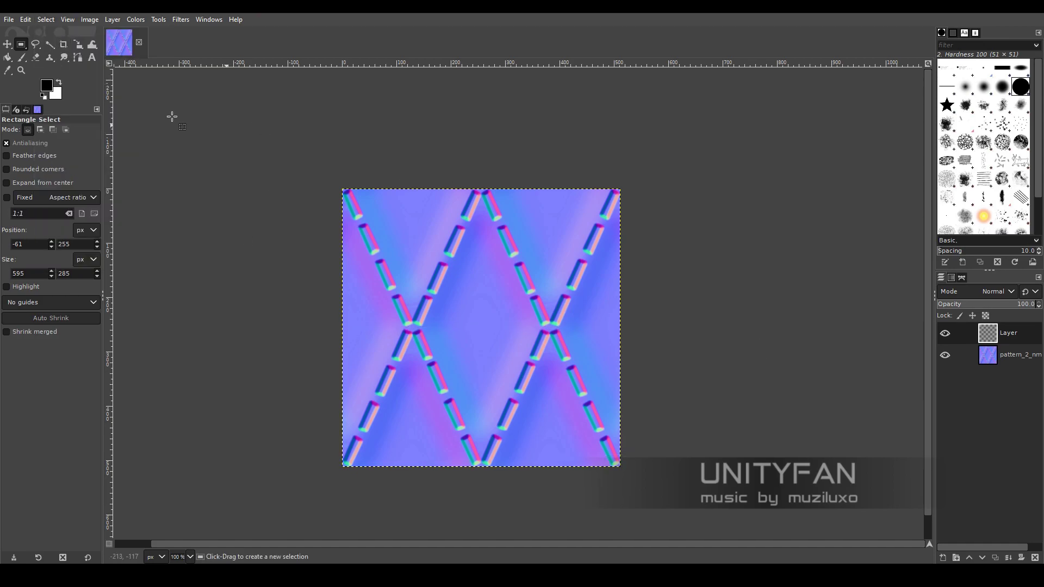
key("g")
mouse_move(413, 327)
left_mouse_down()
mouse_move(421, 375)
mouse_move(412, 465)
mouse_move(422, 467)
left_mouse_up()
left_click(11, 162)
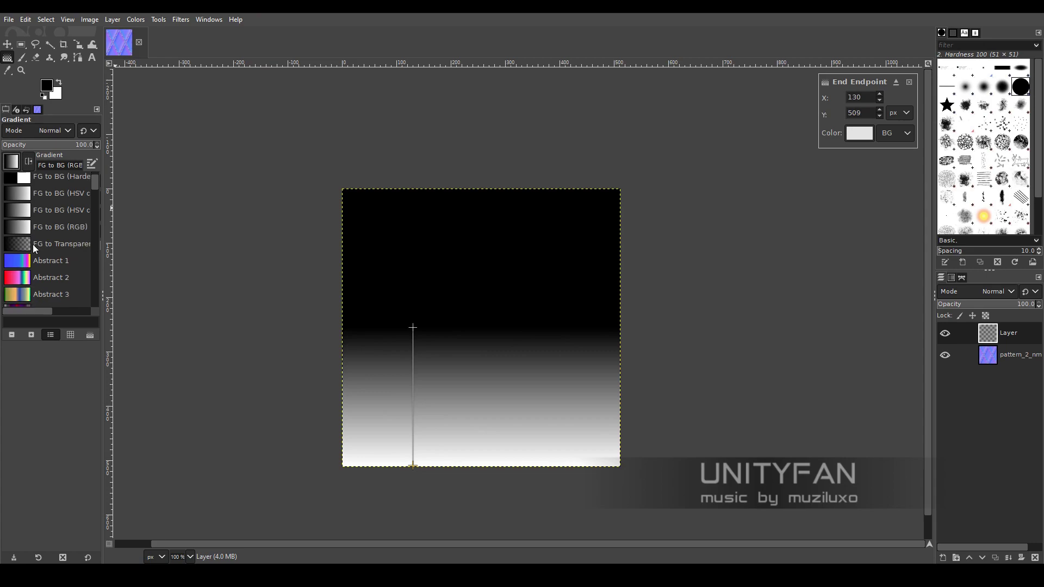
scroll(34, 245, "down", 5)
scroll(35, 244, "down", 5)
scroll(37, 244, "down", 5)
double_click(37, 246)
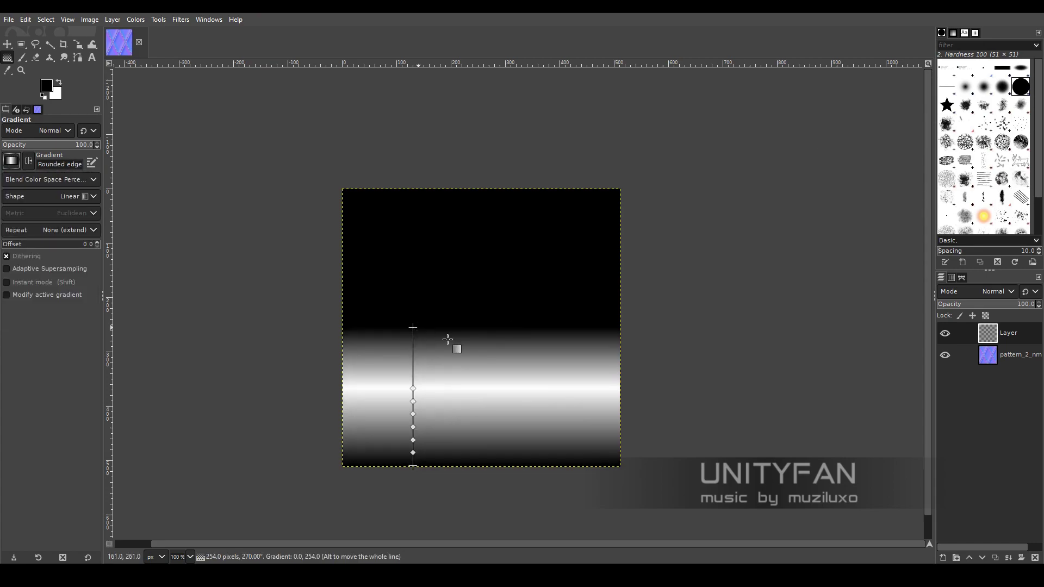
Try stretching the gradient toward the top, then discard the trial previews
left_click_drag(413, 327, 413, 191)
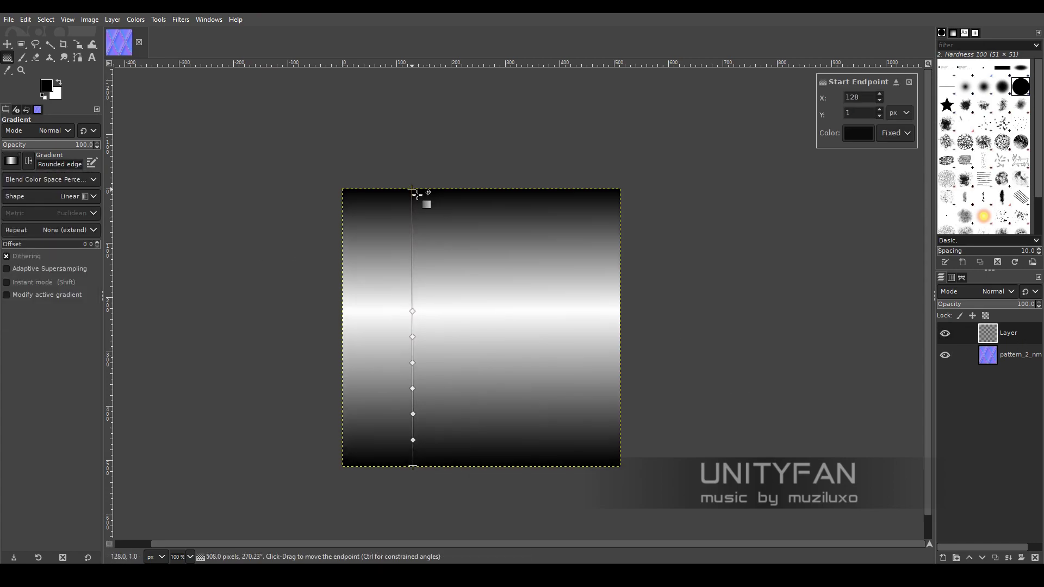
left_click_drag(415, 311, 417, 351)
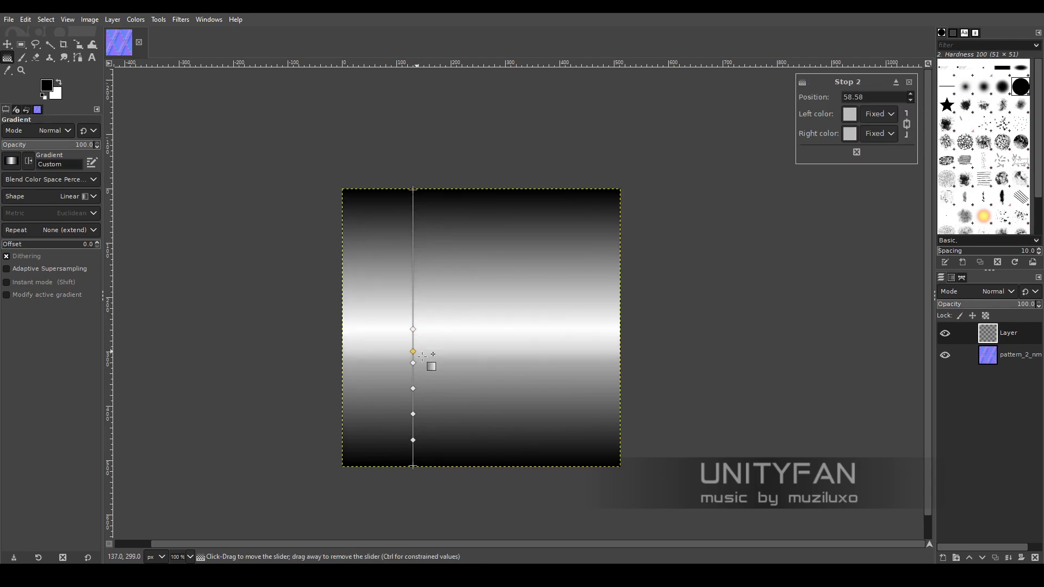
key("Escape")
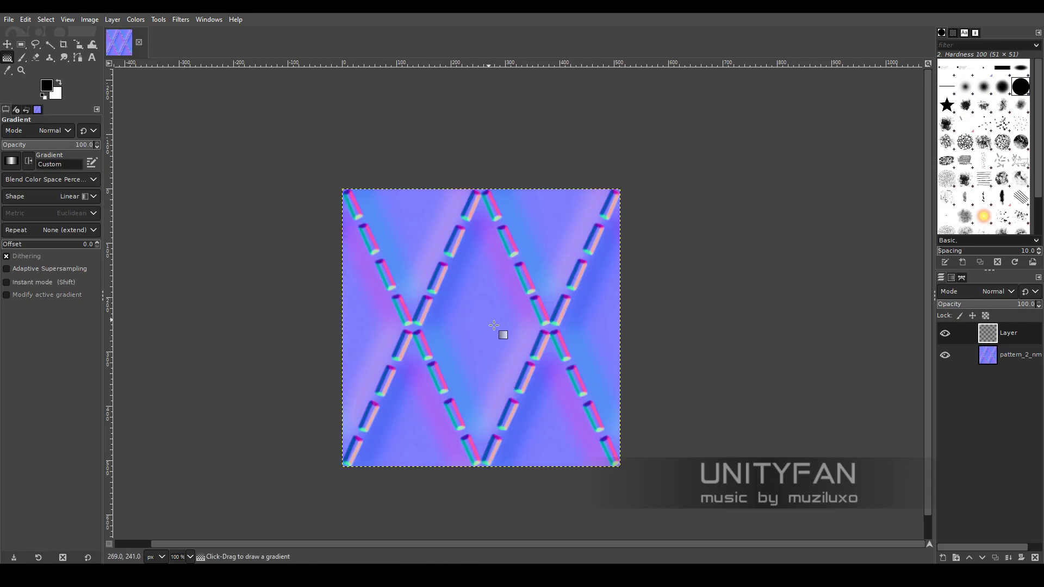
left_click_drag(418, 334, 415, 454)
key("Escape")
Draw a full-height vertical gradient, reposition its stops for a bright middle band, and commit
left_click_drag(486, 194, 496, 467)
left_click(482, 451)
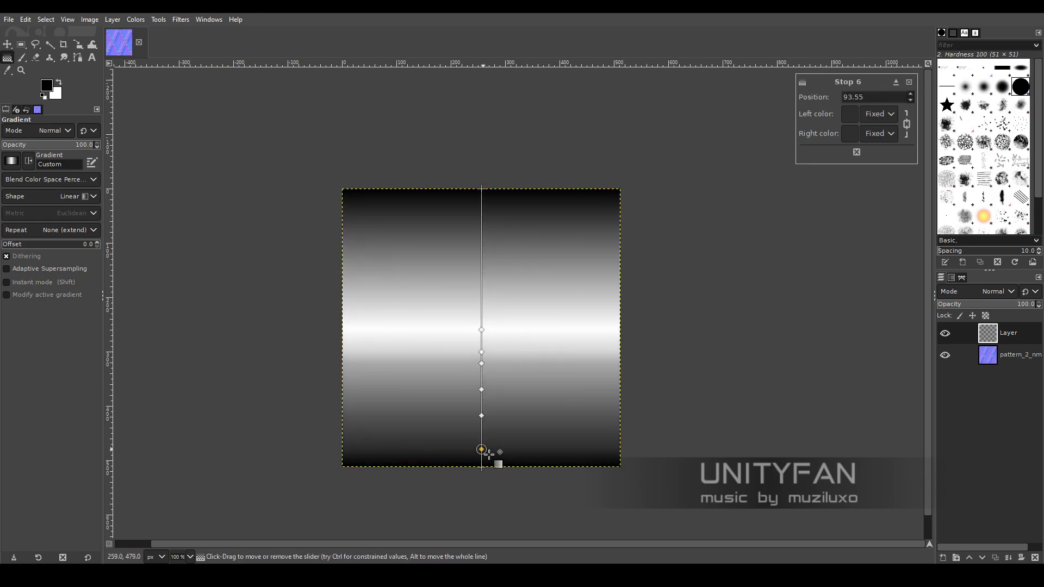
left_click_drag(482, 389, 482, 410)
left_click(482, 352)
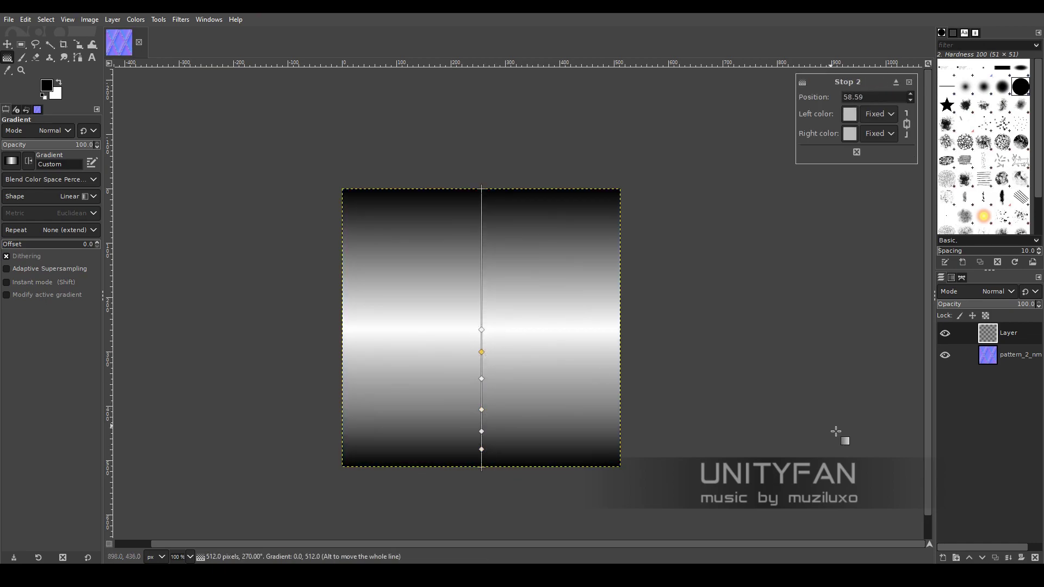
left_click_drag(481, 449, 482, 447)
left_click(481, 407)
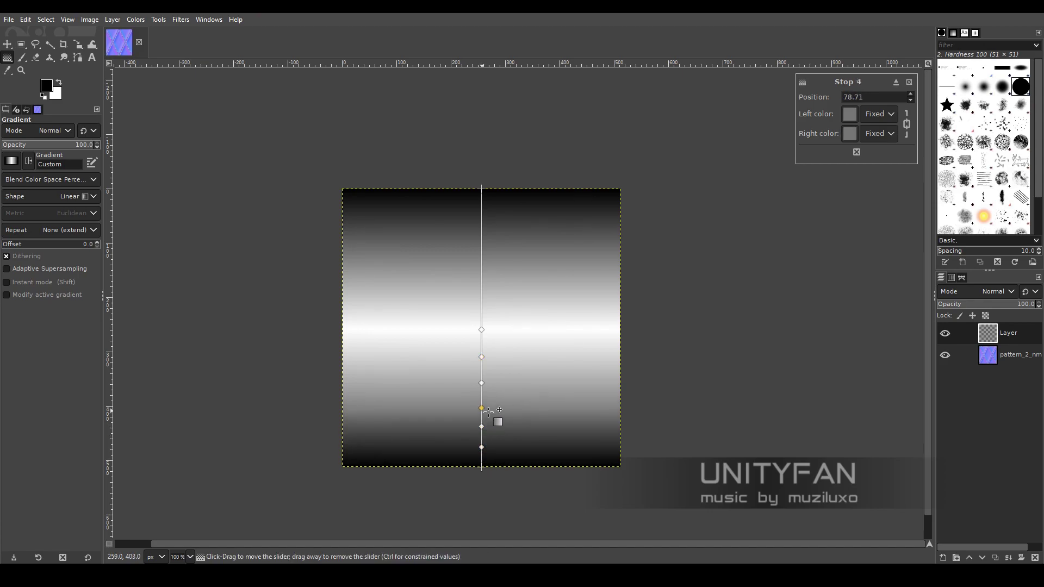
left_click_drag(481, 408, 481, 404)
left_click_drag(482, 383, 481, 379)
key("Return")
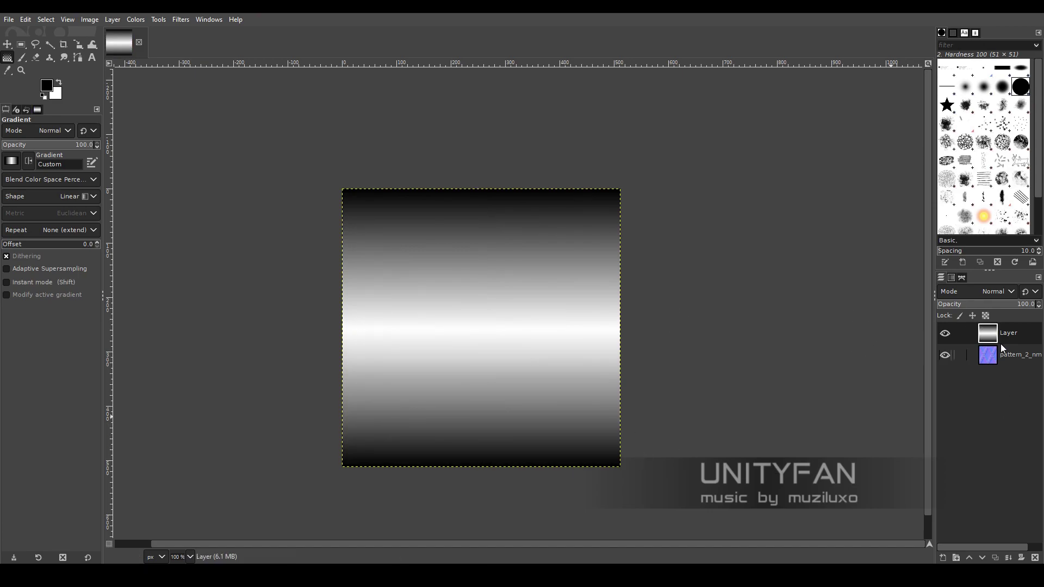
Export the gradient as pattern_4_spec.png and duplicate the gradient layer
left_click(9, 20)
left_click(49, 191)
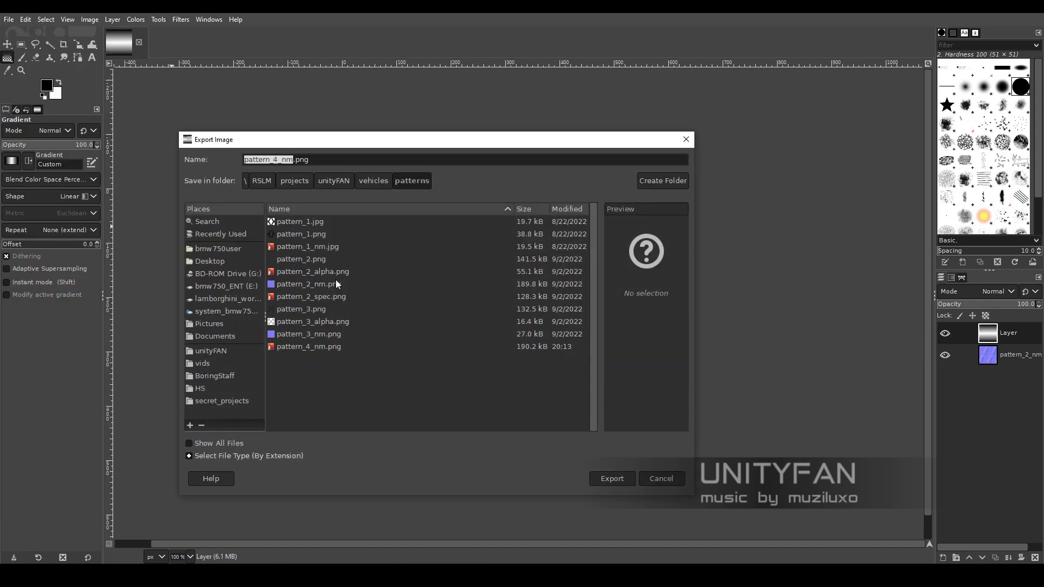
type("c")
key("Return")
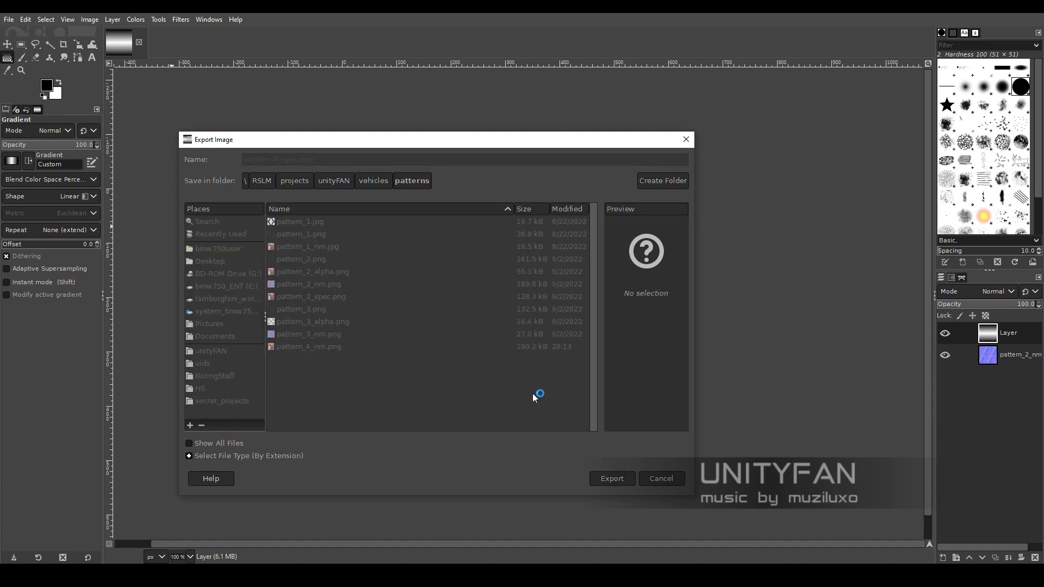
left_click(543, 416)
right_click(1015, 336)
left_click(944, 116)
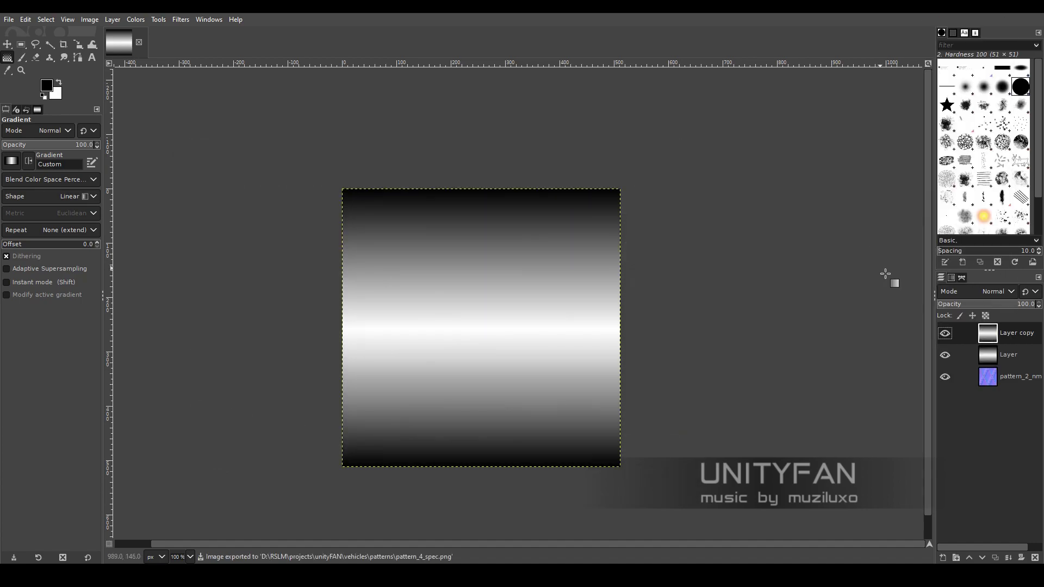
Open the Normalmap filter and try a 9x9 filter, scale -1 and edge wrapping
left_click(181, 19)
left_click(353, 337)
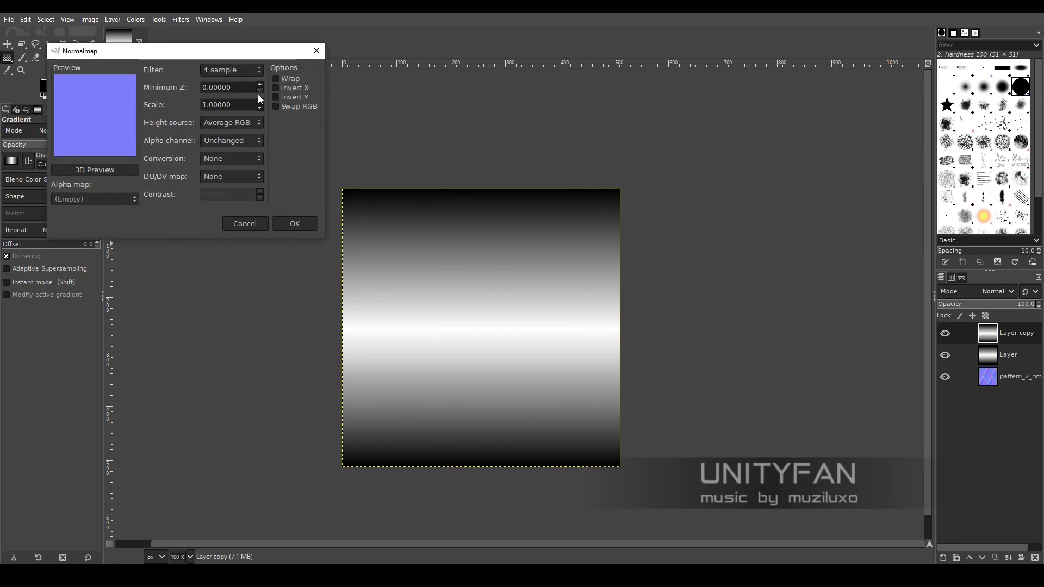
left_click(260, 108)
left_click(231, 70)
left_click(232, 124)
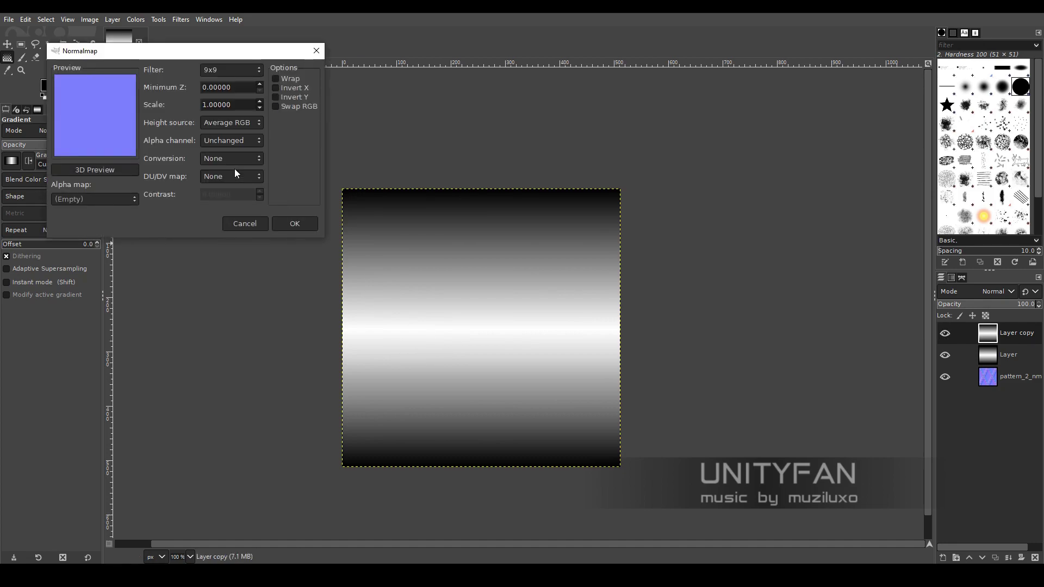
left_click(260, 107)
left_click(259, 107)
left_click(276, 79)
scroll(260, 108, "up", 10)
left_click(259, 107)
left_click(260, 107)
Keep alpha Unchanged and Average RGB height, invert X and Y, use the 7x7 filter, and apply
left_click(260, 141)
left_click(260, 155)
left_click(247, 140)
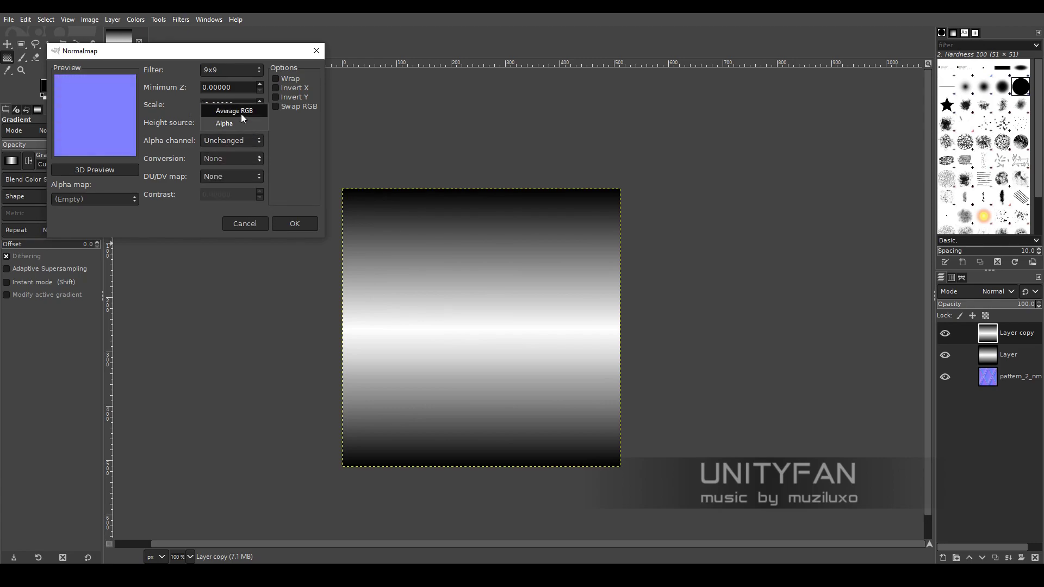
left_click(240, 113)
left_click(276, 88)
left_click(276, 96)
left_click(231, 70)
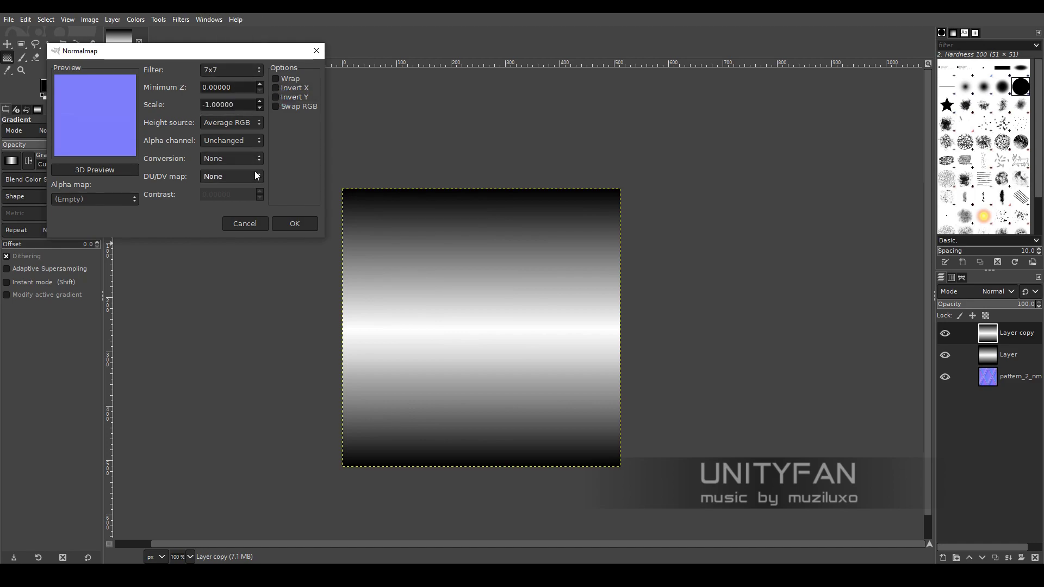
left_click(295, 223)
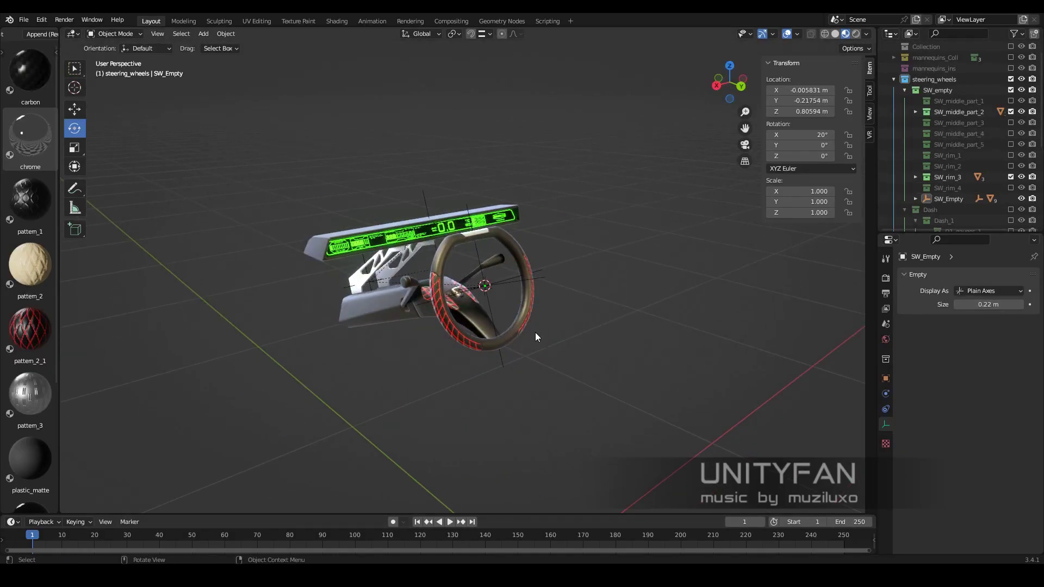
Exclude the steering_wheels collection from the view layer and delete the empty Collection 7
mouse_move(535, 337)
middle_mouse_down()
mouse_move(554, 263)
mouse_move(585, 295)
mouse_move(548, 268)
mouse_move(496, 361)
middle_mouse_up()
scroll(895, 87, "up", 1)
left_click(894, 90)
left_click(1010, 90)
right_click(884, 185)
left_click(870, 142)
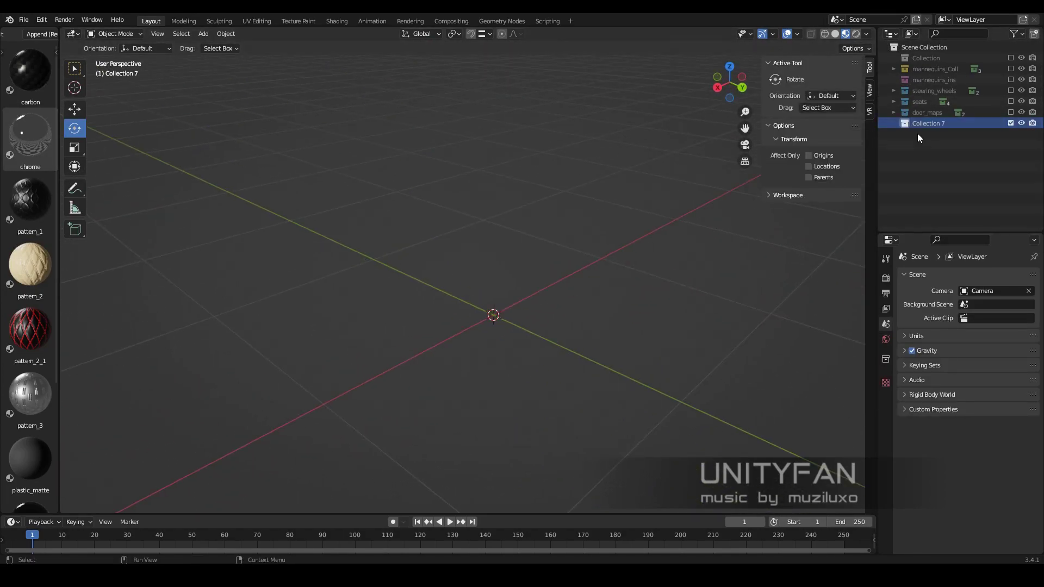
right_click(924, 124)
left_click(837, 175)
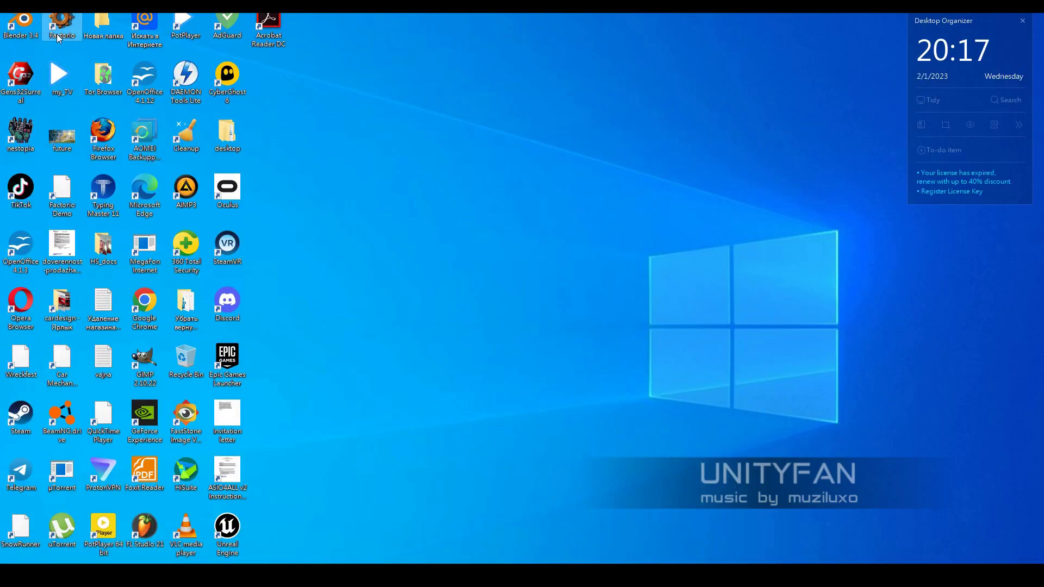
Start a fresh Blender session and open pattern_maker.blend from the patterns folder
double_click(178, 200)
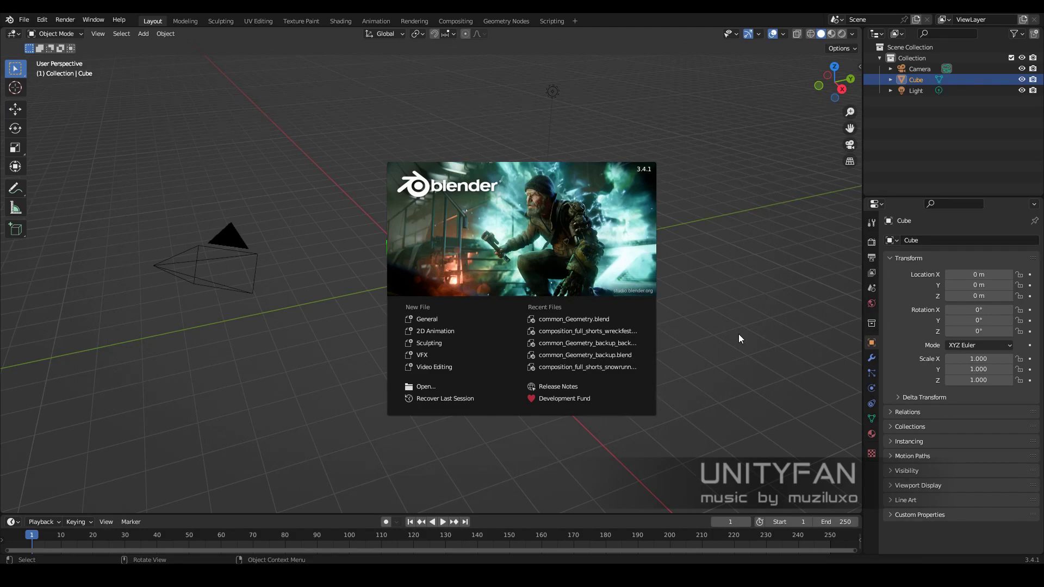
left_click(184, 202)
key("ctrl+o")
double_click(376, 346)
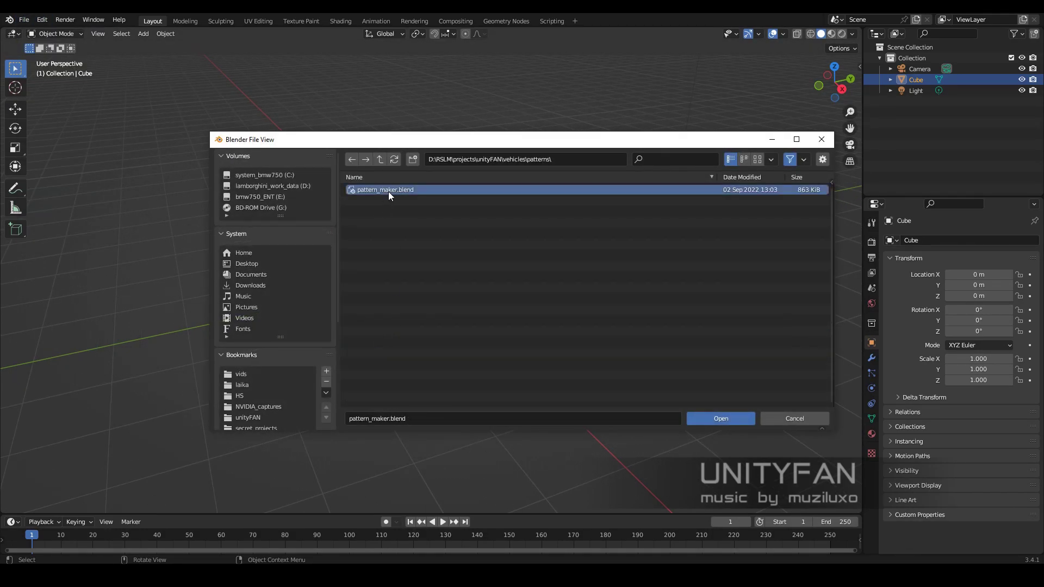
double_click(390, 191)
Save a copy of the file as pattern_maker_backup.blend
left_click(24, 19)
left_click(46, 102)
type("_backup")
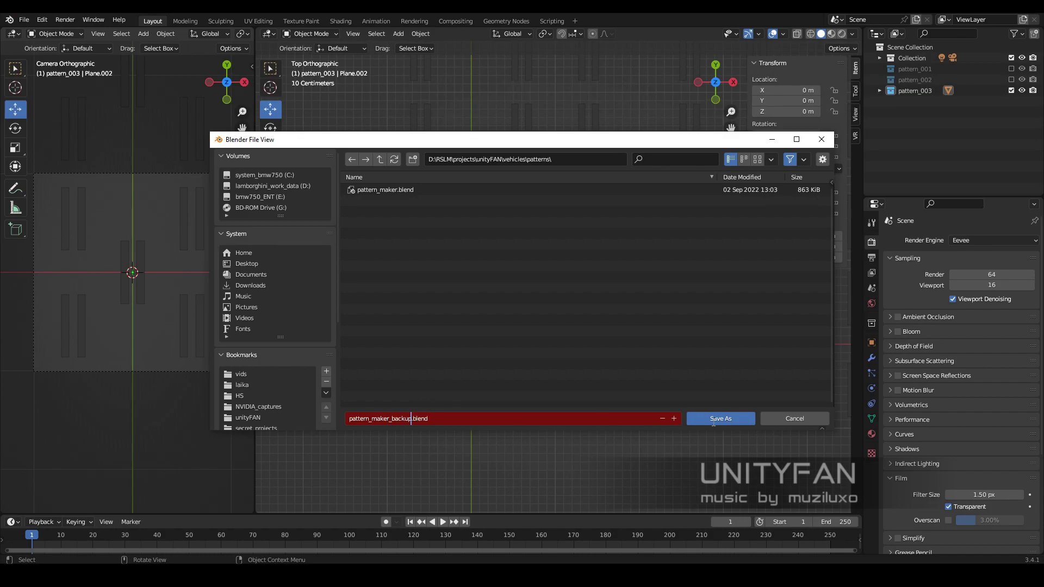
left_click(712, 418)
left_click(24, 20)
left_click(46, 106)
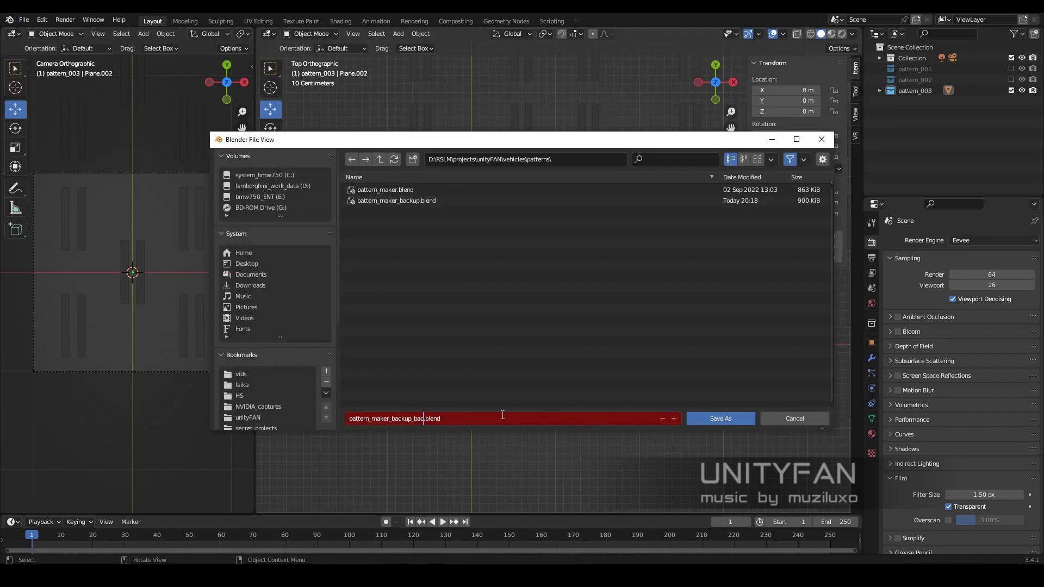
key("Return")
Save the file back over pattern_maker.blend
left_click(24, 20)
left_click(45, 102)
left_click(385, 189)
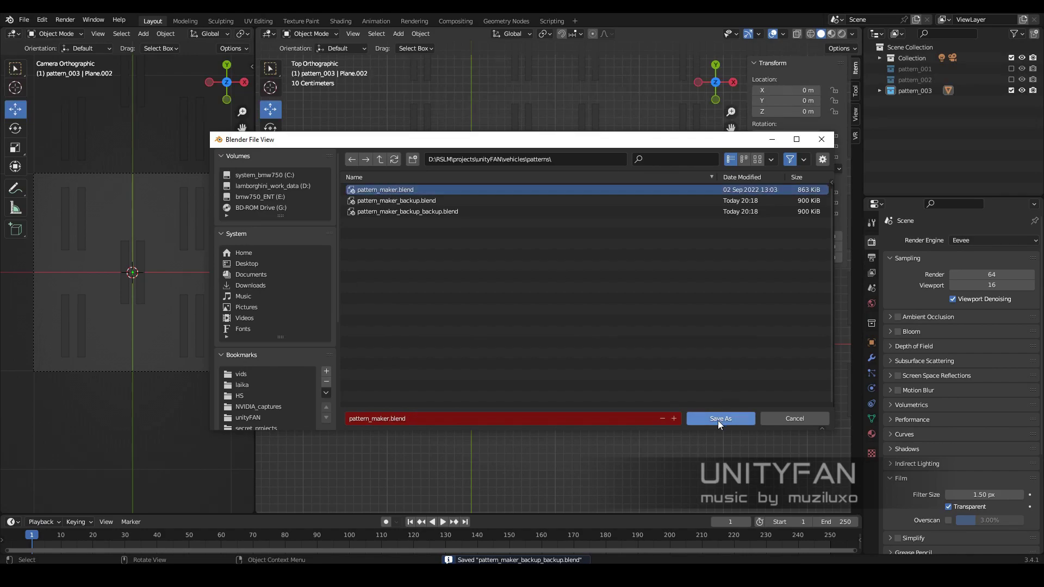
left_click(720, 418)
right_click(893, 91)
Duplicate pattern_003 as pattern_004, exclude pattern_003, and select Plane.003
left_click(821, 180)
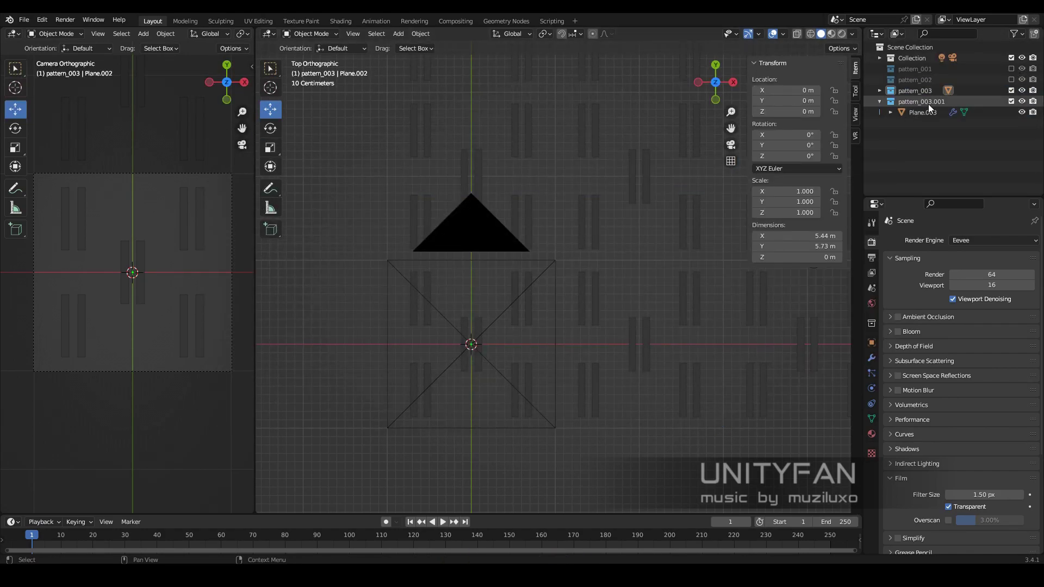
double_click(928, 102)
type("pattern_004")
key("Return")
left_click(1011, 90)
left_click(923, 112)
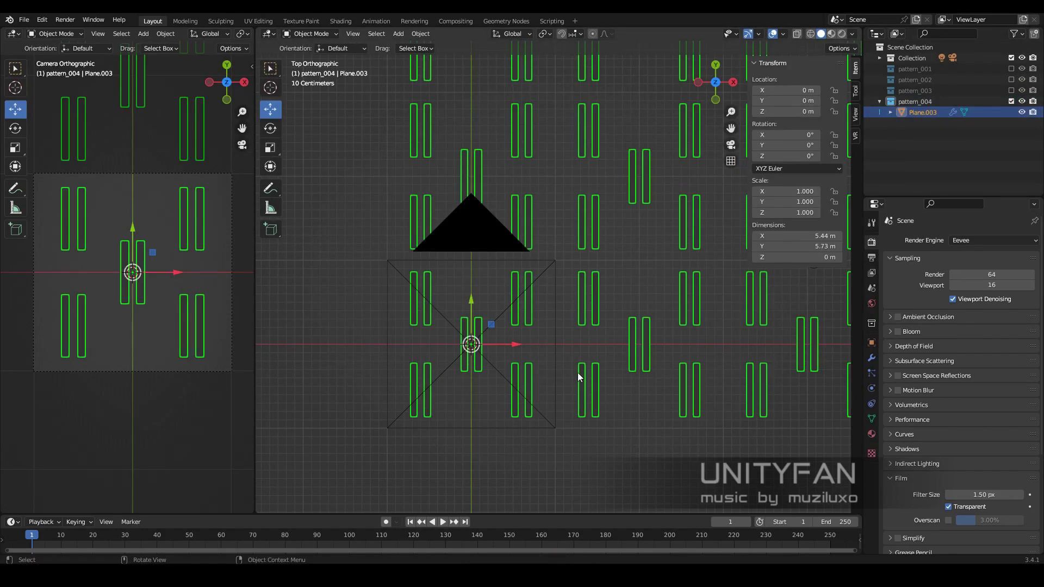
Check Plane.003's modifier stack and show the second array in the viewport
mouse_move(578, 373)
middle_mouse_down()
mouse_move(625, 315)
mouse_move(566, 354)
mouse_move(606, 322)
mouse_move(566, 331)
mouse_move(499, 318)
middle_mouse_up()
key("Tab")
left_click(872, 358)
key("Tab")
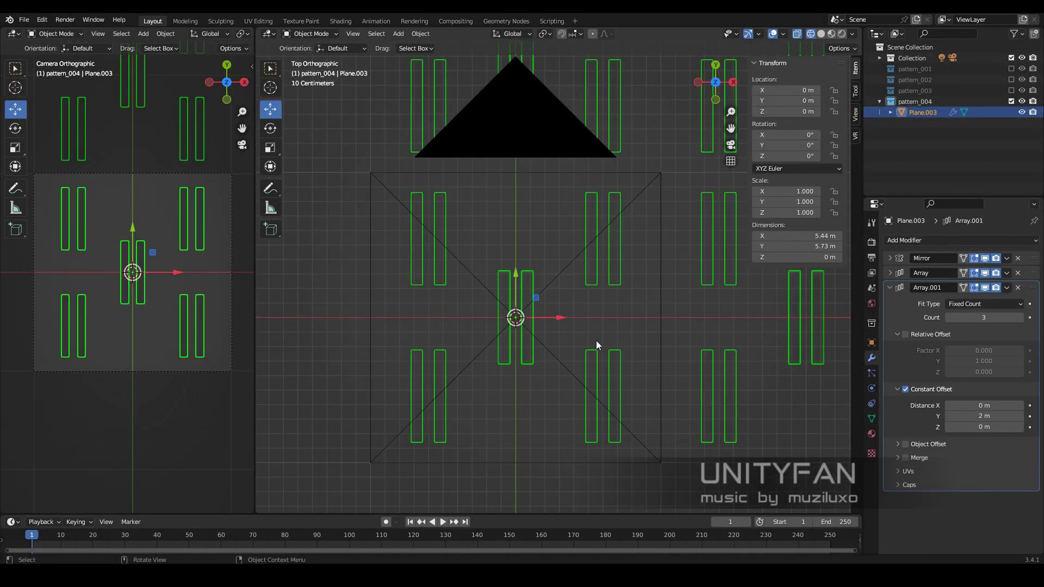
mouse_move(596, 340)
middle_mouse_down()
mouse_move(641, 304)
mouse_move(544, 305)
mouse_move(589, 299)
mouse_move(629, 249)
middle_mouse_up()
left_click(986, 288)
key("Tab")
Delete the second strip's geometry so only one strip remains
left_click(544, 299)
key("2")
left_click(489, 307)
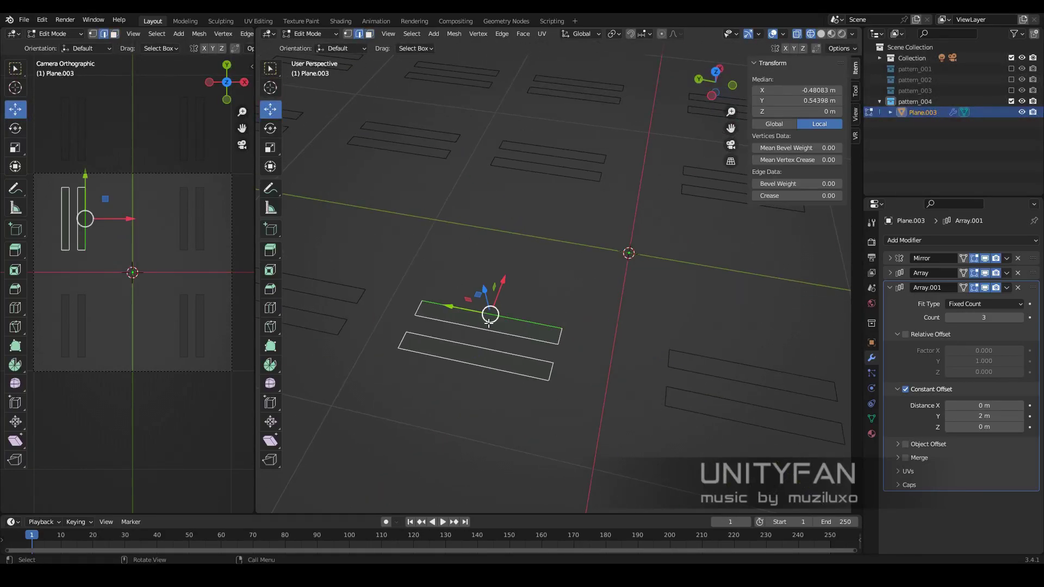
middle_click_drag(489, 308, 331, 22)
key("ctrl+l")
key("x")
left_click(478, 268)
middle_click_drag(479, 268, 501, 261)
key("a")
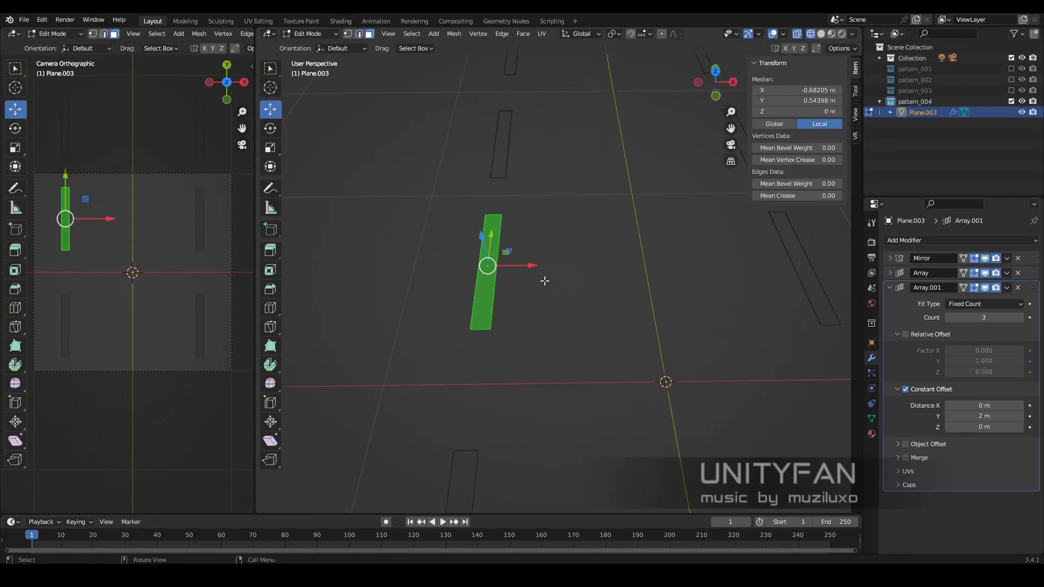
Widen the remaining strip by setting its edge to X 1 m and Y 1 m
left_click(495, 272)
left_click_drag(797, 90, 814, 92)
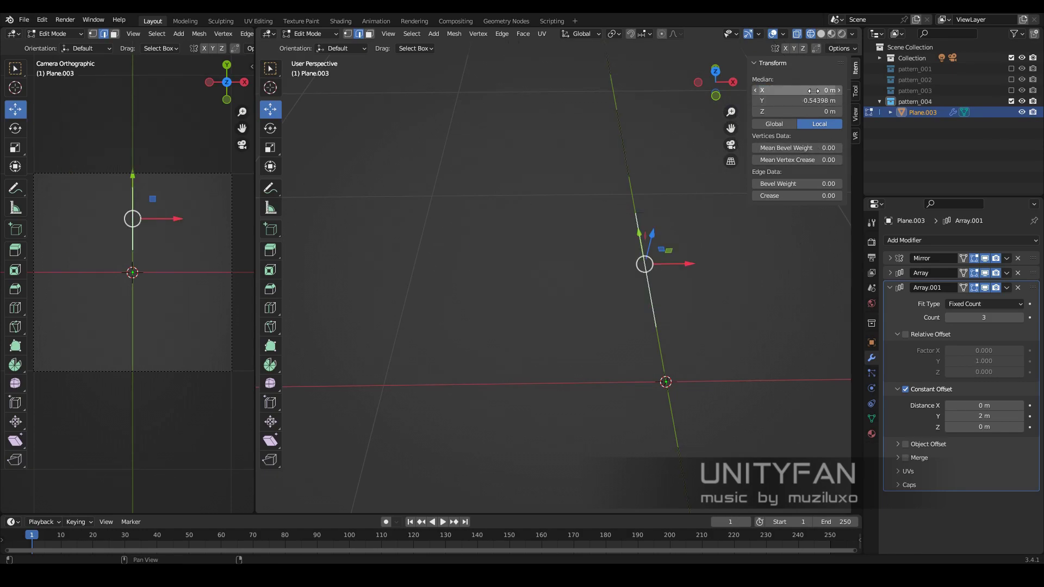
double_click(814, 93)
type("1")
key("Return")
double_click(815, 101)
type("1")
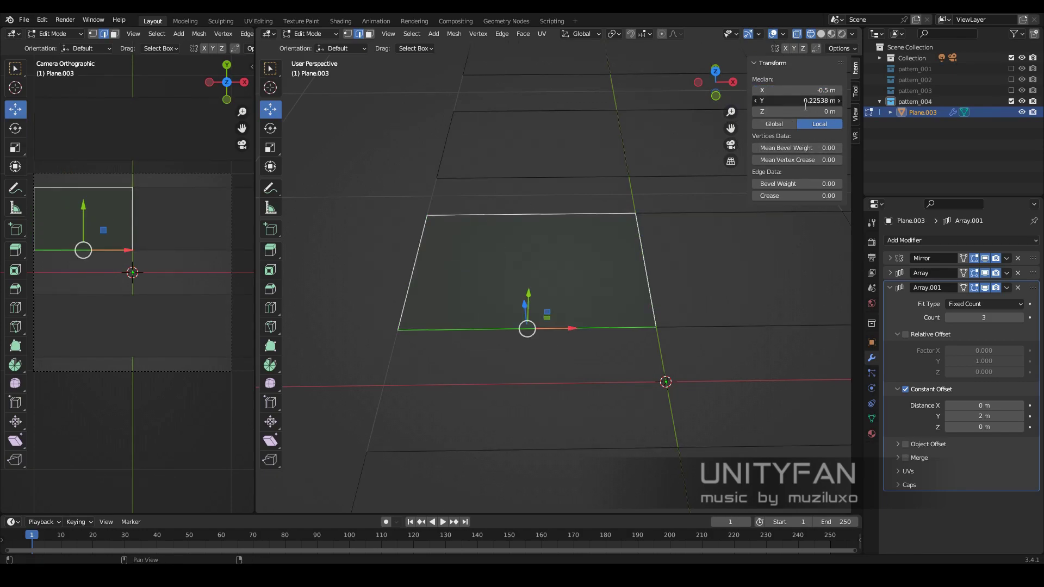
key("Return")
Add a middle loop cut and raise it along Z to form a ridge
key("ctrl+r")
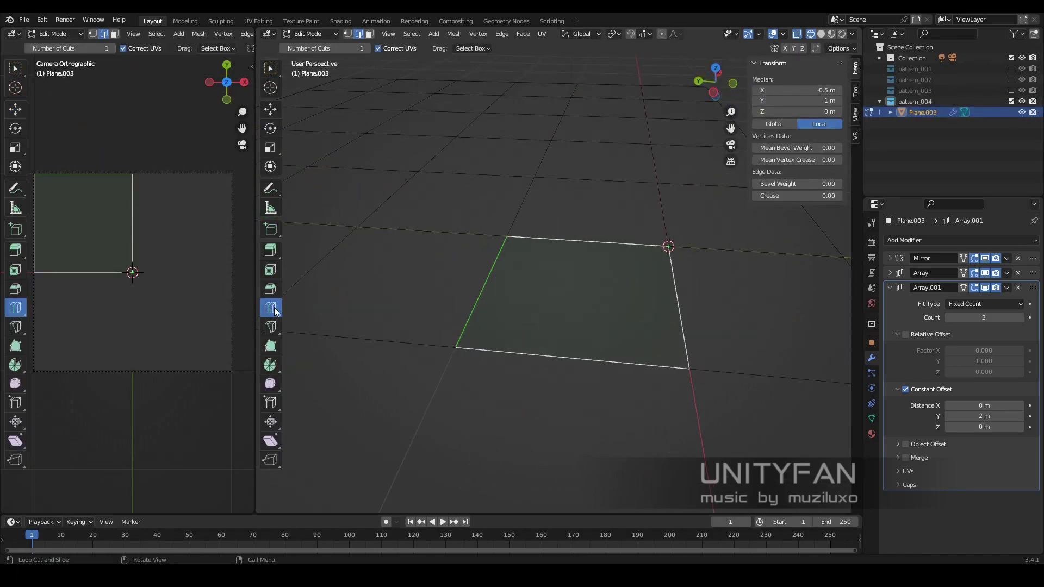
left_click(661, 294)
key("g")
key("z")
left_click(589, 199)
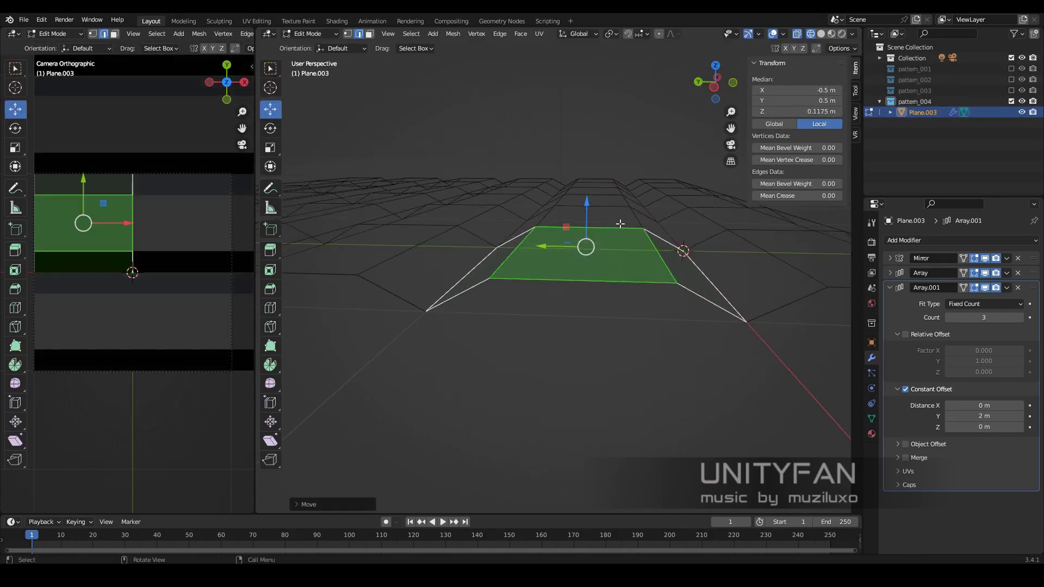
key("Tab")
Set the viewport object colour to Single and smooth-shade the ridged plane
left_click(852, 34)
left_click(806, 182)
middle_click_drag(707, 228, 598, 262)
right_click(598, 262)
left_click(598, 263)
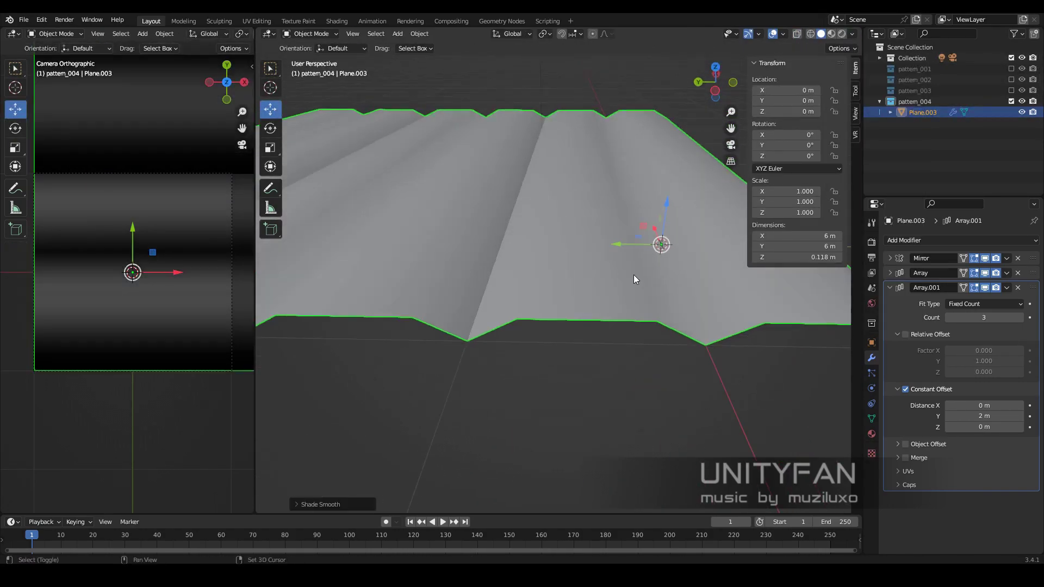
Turn off merging in the Mirror modifier
left_click(890, 273)
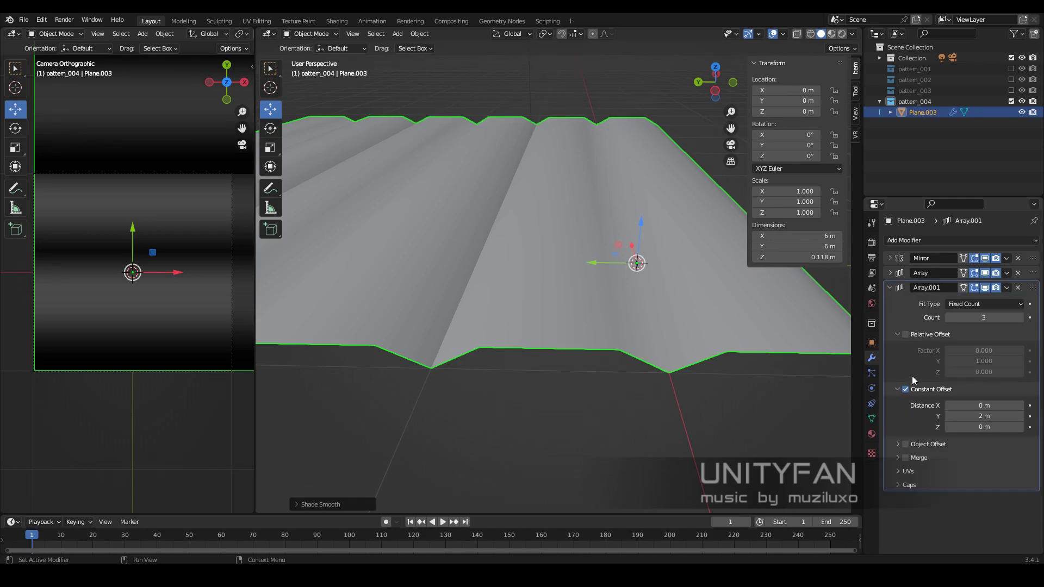
left_click(890, 258)
left_click(949, 338)
key("Tab")
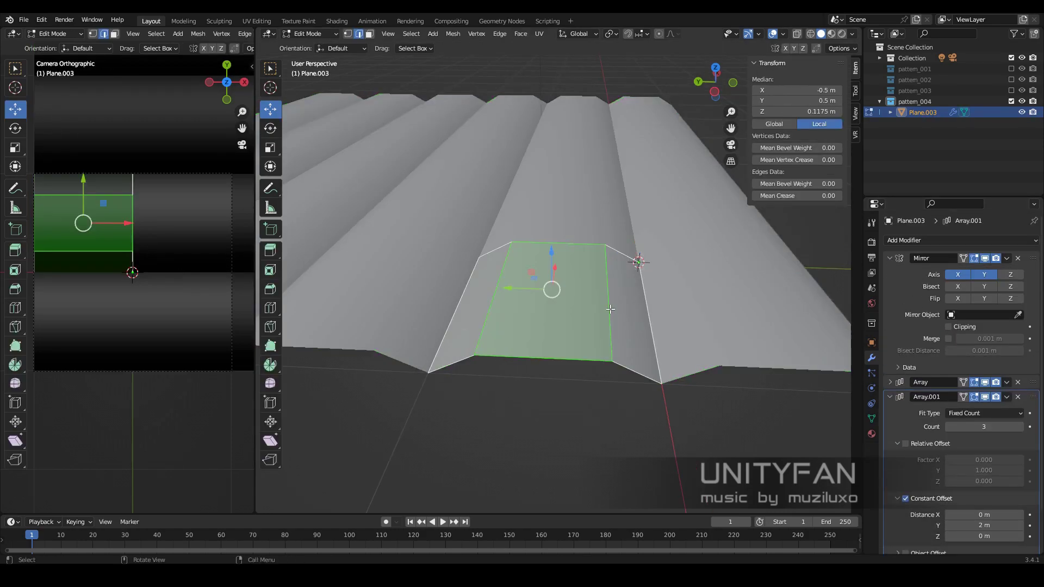
middle_click_drag(544, 228, 495, 285)
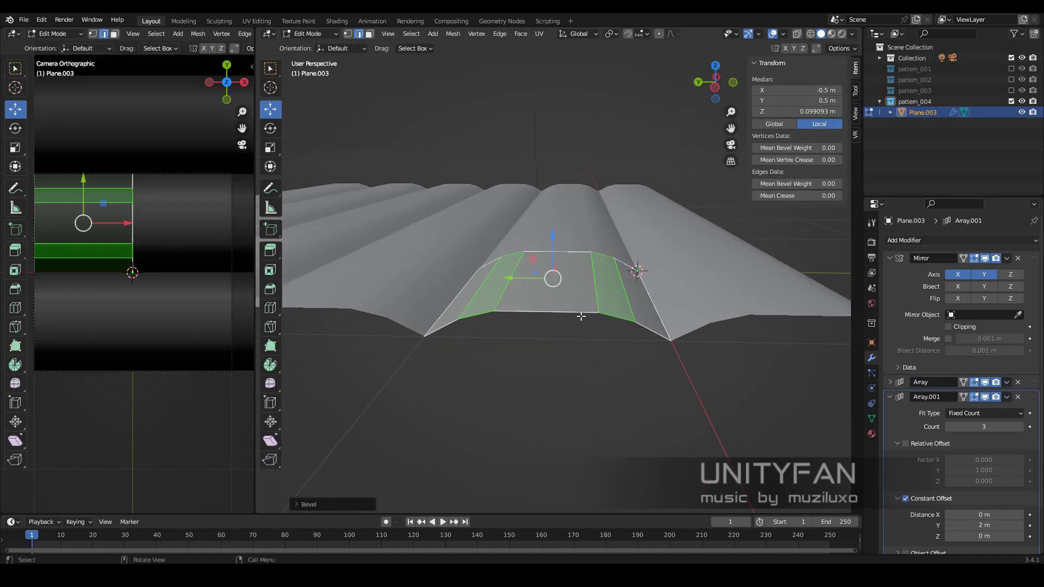
key("Tab")
Add a new flat plane above the wavy surface
scroll(540, 340, "down", 5)
middle_click_drag(540, 340, 523, 343)
left_click(654, 328)
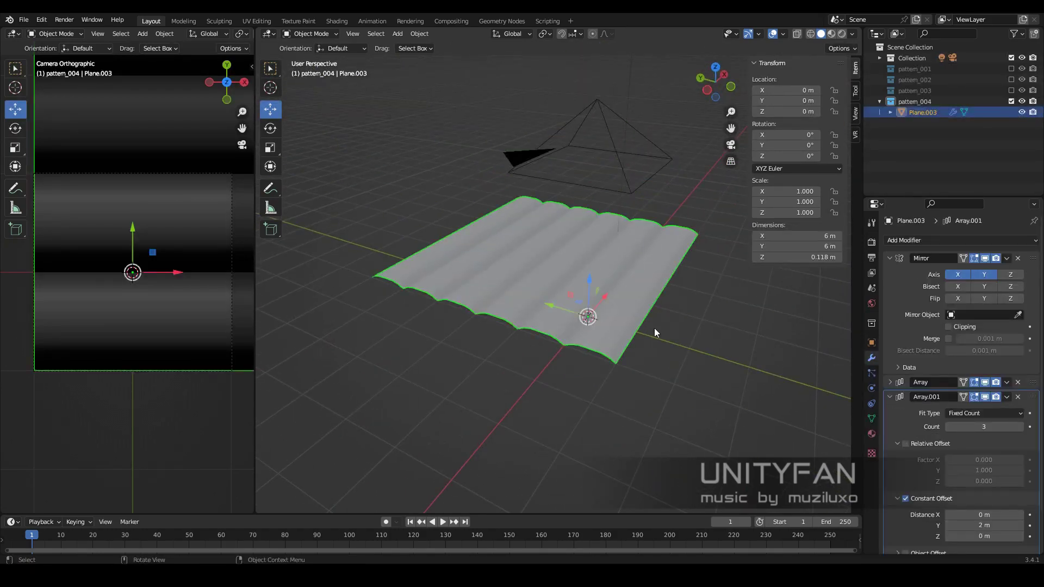
middle_click_drag(654, 327, 681, 325)
key("shift+a")
Raise the new plane along Z and switch the render engine to Cycles
key("g")
key("z")
scroll(167, 295, "down", 3)
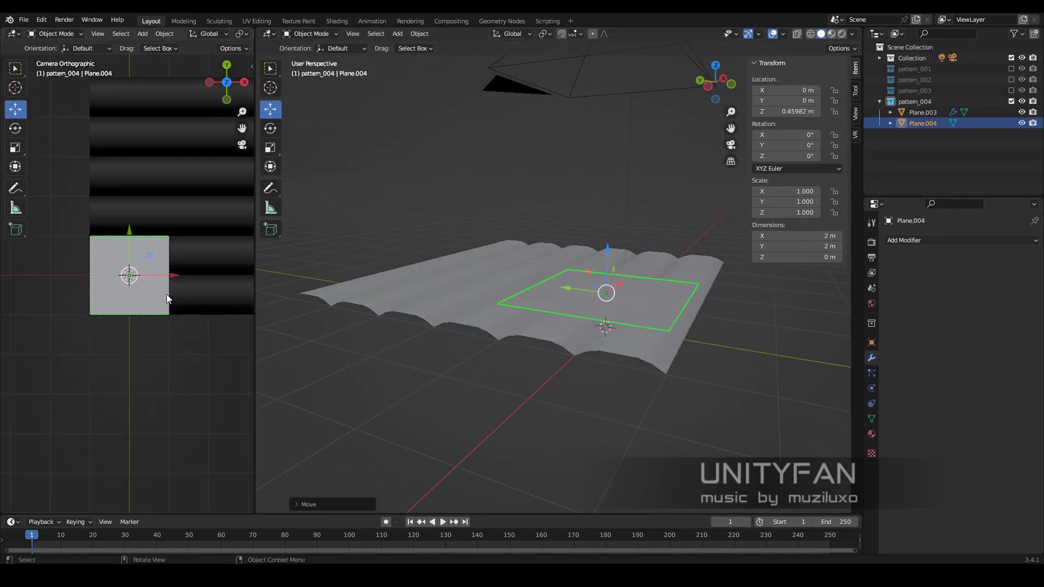
left_click(871, 242)
left_click(993, 240)
left_click(963, 277)
scroll(699, 393, "down", 2)
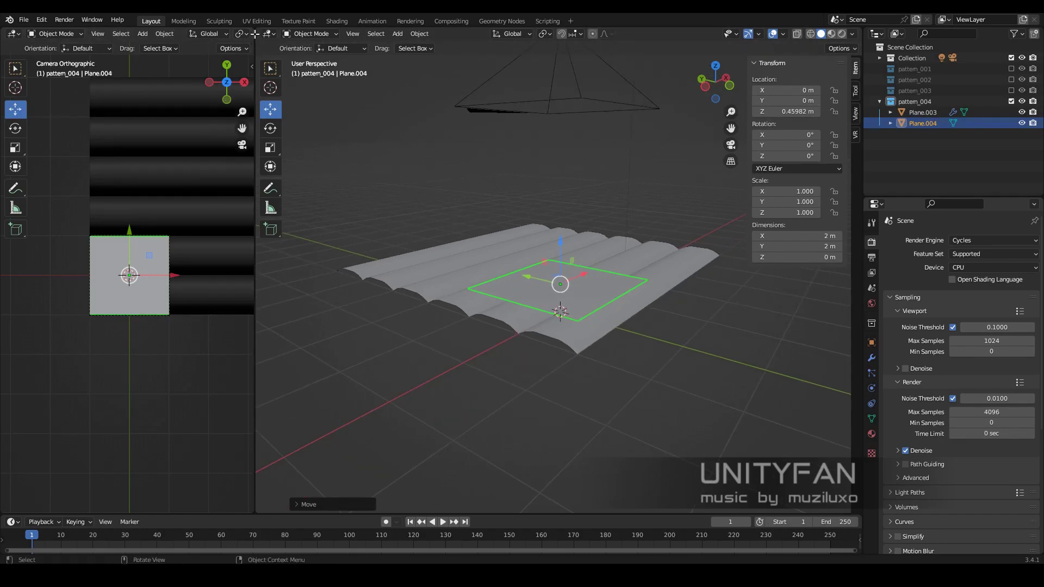
Turn the top-left area into an Image Editor and set the bake type to Normal
left_click_drag(255, 33, 234, 272)
left_click(13, 34)
left_click(38, 77)
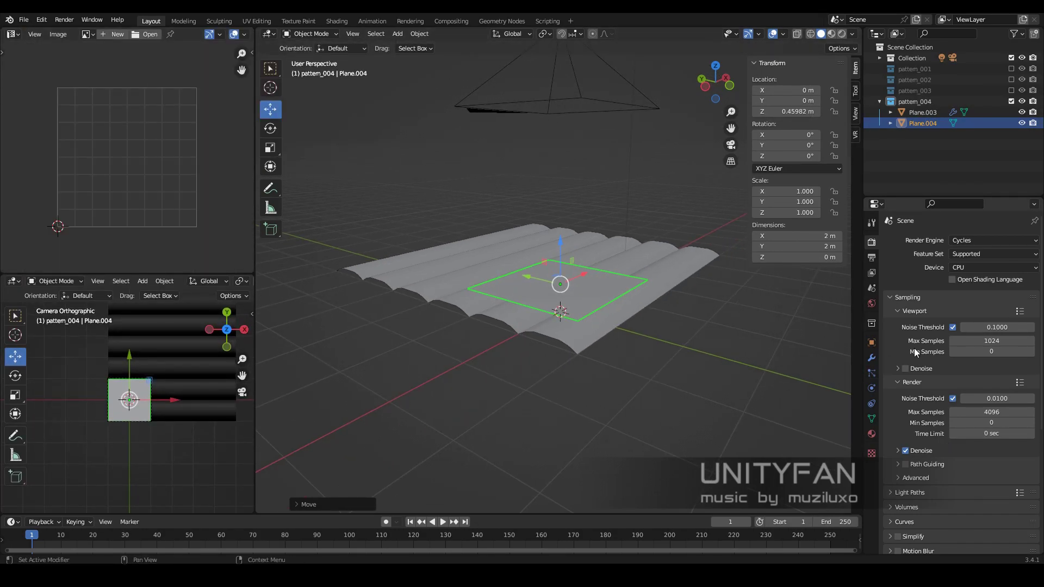
scroll(935, 397, "down", 10)
left_click(984, 422)
left_click(984, 421)
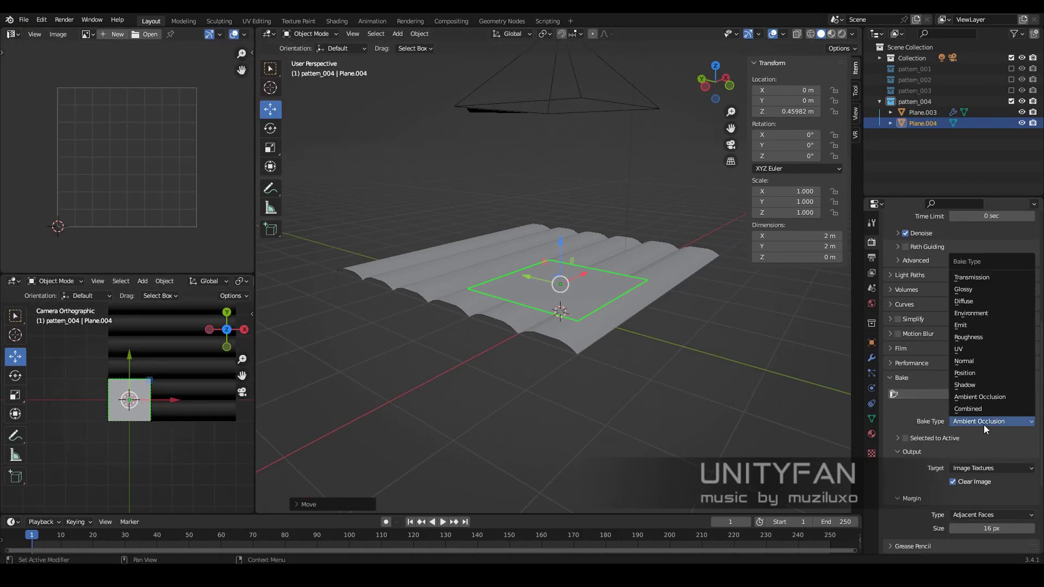
left_click(983, 362)
scroll(569, 308, "up", 1)
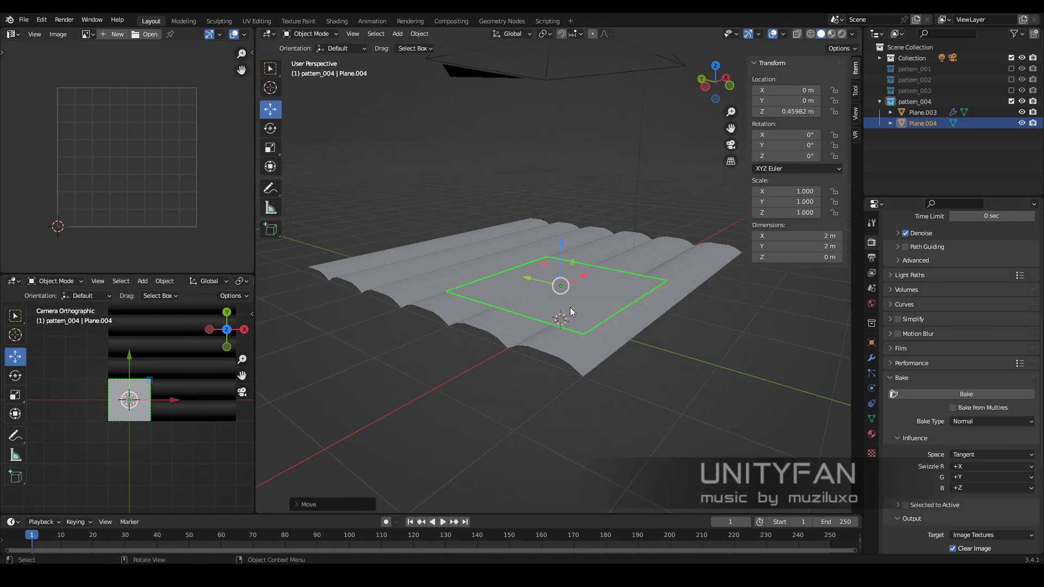
Create a new blank image named pattern_4_NM, using the name copied from the pattern file
left_click_drag(255, 33, 234, 141)
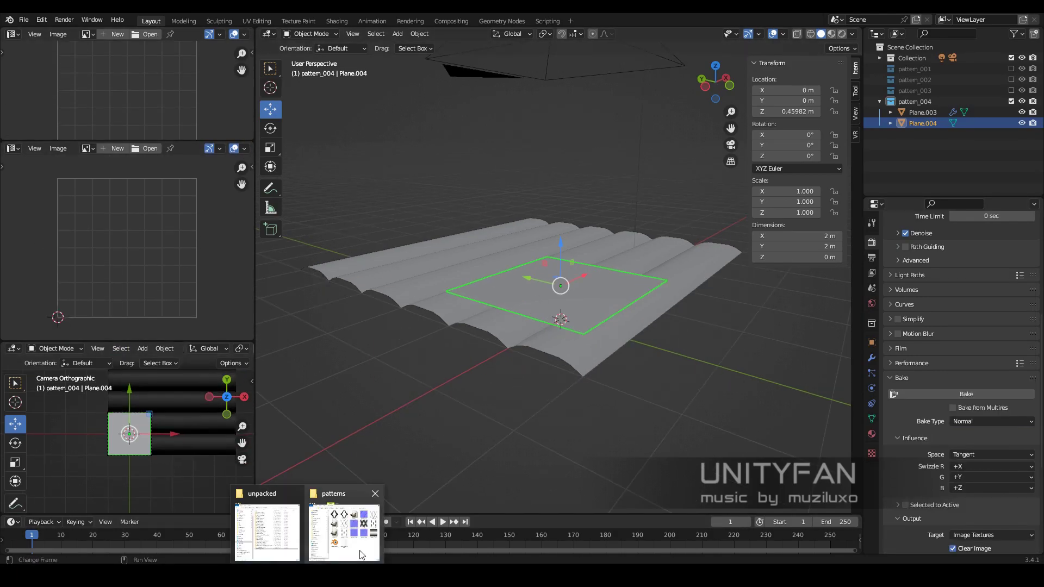
left_click(348, 522)
right_click(932, 256)
left_click(886, 541)
key("ctrl+c")
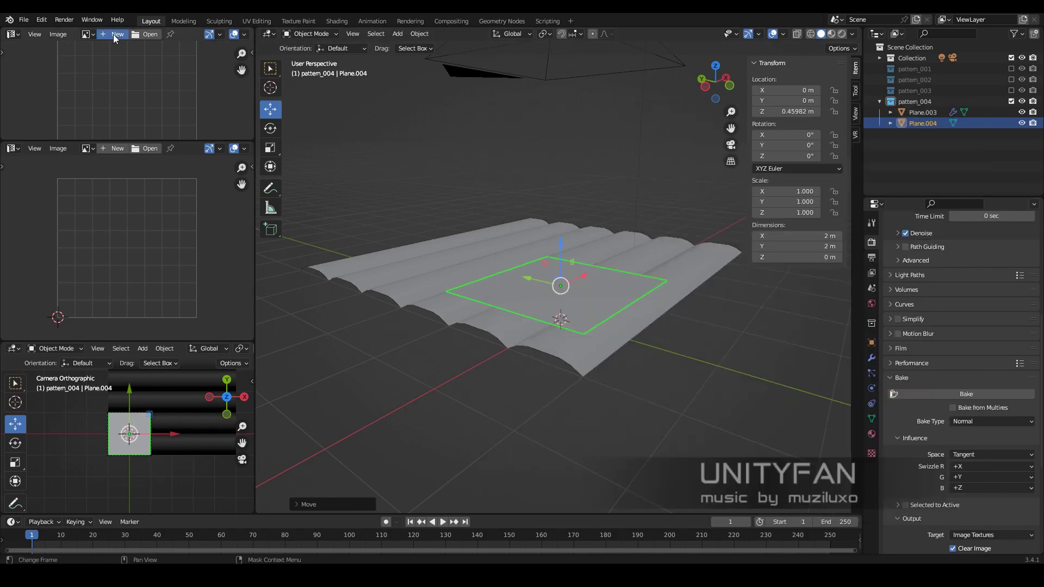
left_click(118, 33)
key("ctrl+v")
left_click(172, 151)
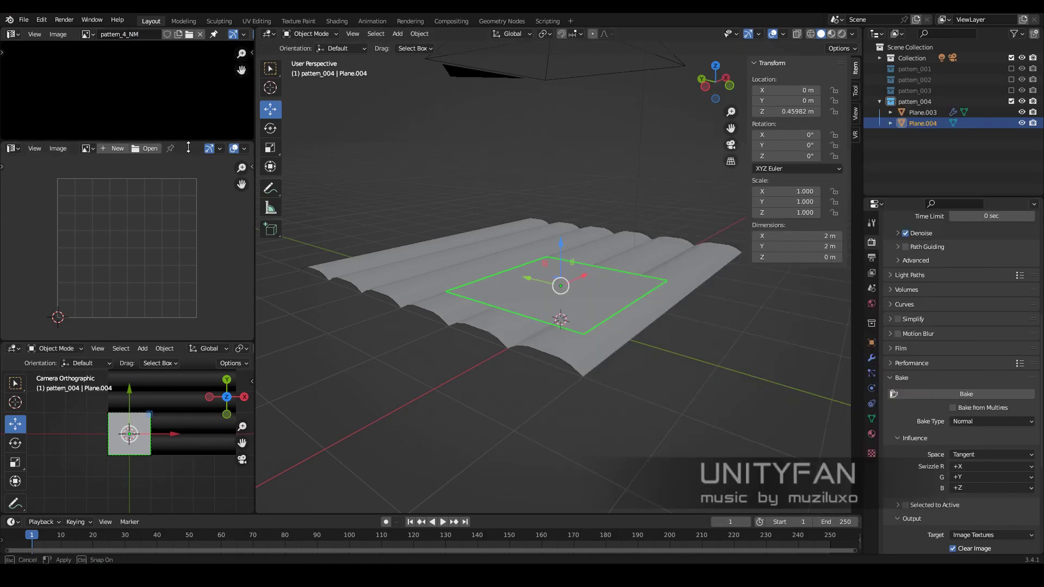
Switch the lower-left area to the Shader Editor
left_click(12, 147)
left_click(32, 242)
left_click(923, 112)
Give the flat plane a new material with an Image Texture node using pattern_4_NM
left_click(872, 434)
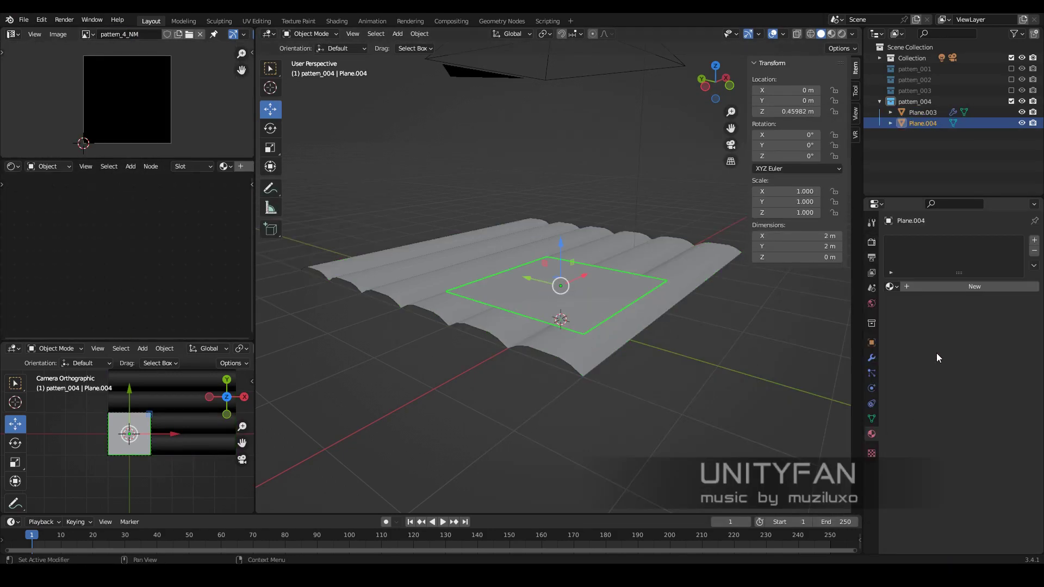
left_click(957, 287)
double_click(936, 286)
type("pattern_4_NM")
scroll(71, 240, "up", 5)
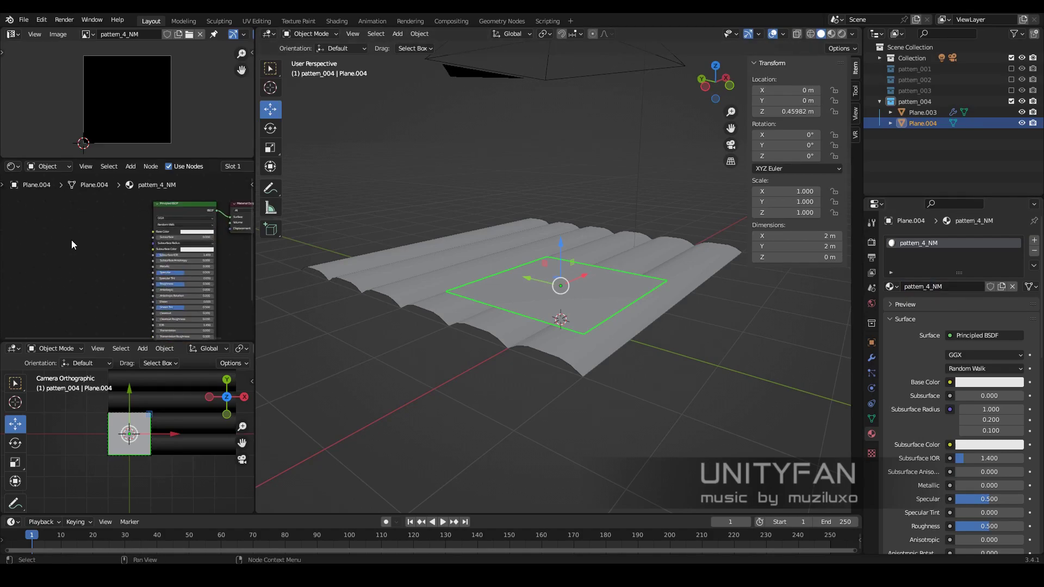
key("shift+a")
left_click(142, 357)
left_click(35, 260)
left_click(142, 296)
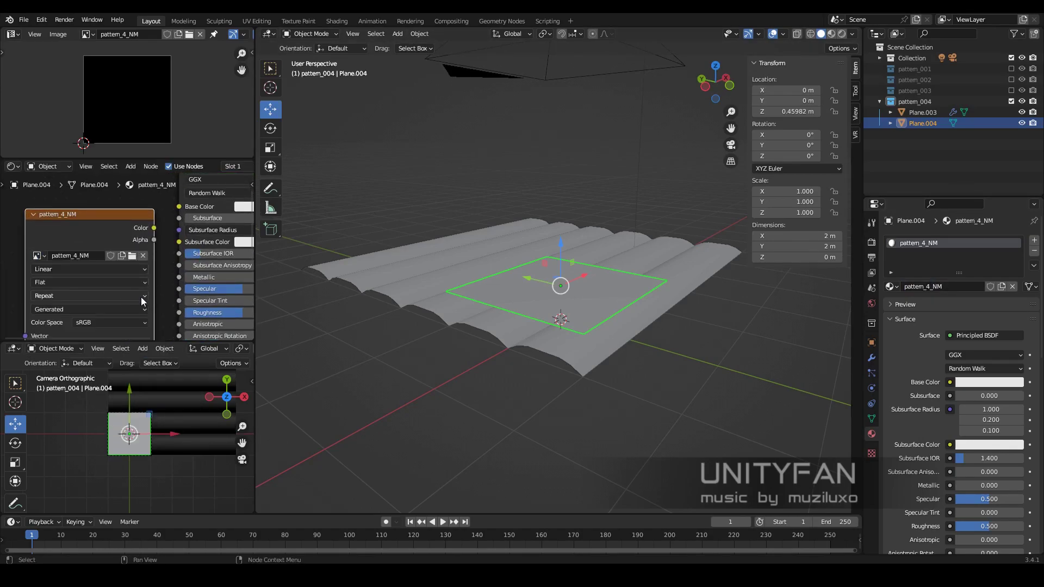
Start a normal bake from the render settings, then cancel it
scroll(113, 263, "down", 3)
scroll(135, 273, "down", 2)
left_click(871, 242)
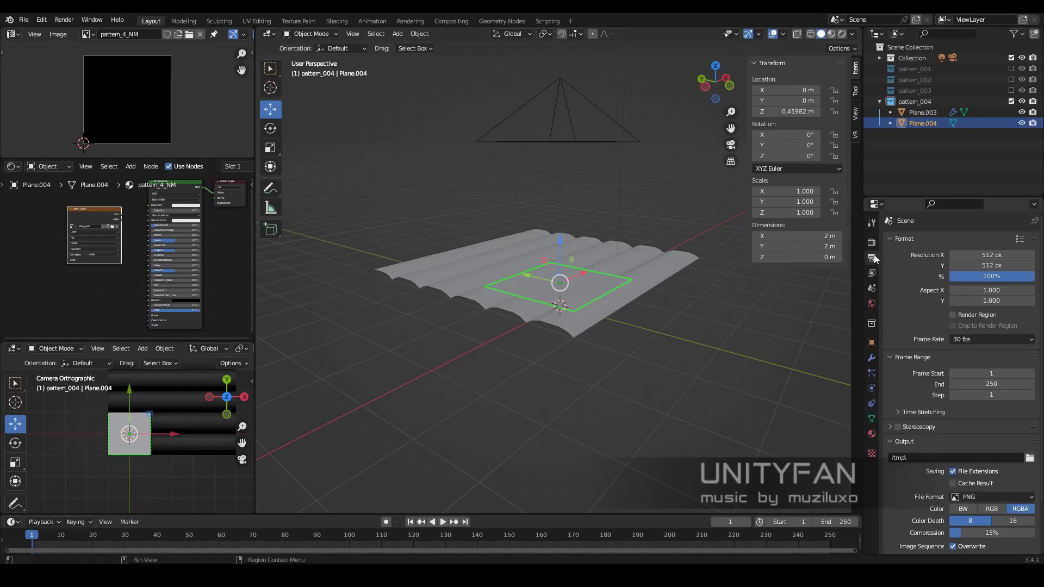
scroll(964, 465, "down", 10)
scroll(964, 466, "down", 5)
scroll(976, 442, "up", 1)
left_click(967, 329)
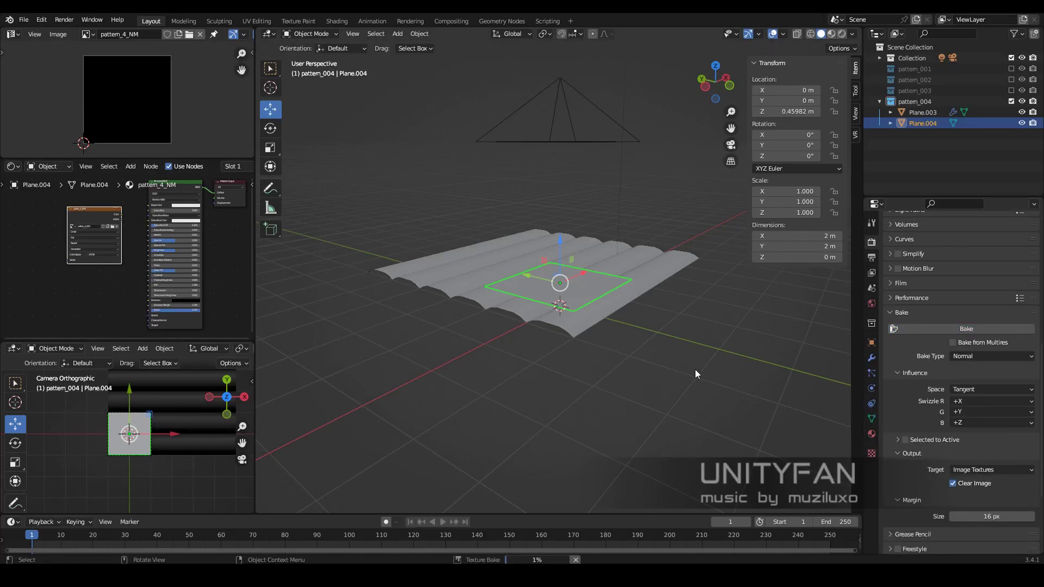
key("Escape")
scroll(599, 353, "up", 3)
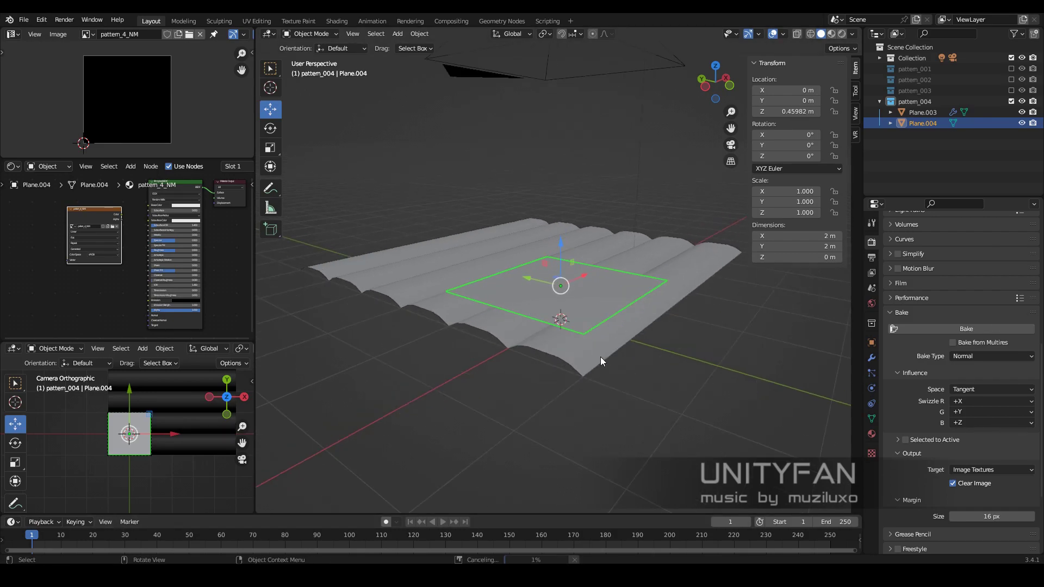
middle_click_drag(600, 356, 581, 375)
Set bake margin to 0 px, enable Selected to Active, and select the wavy plane with the flat plane active
key("Return")
scroll(925, 468, "down", 3)
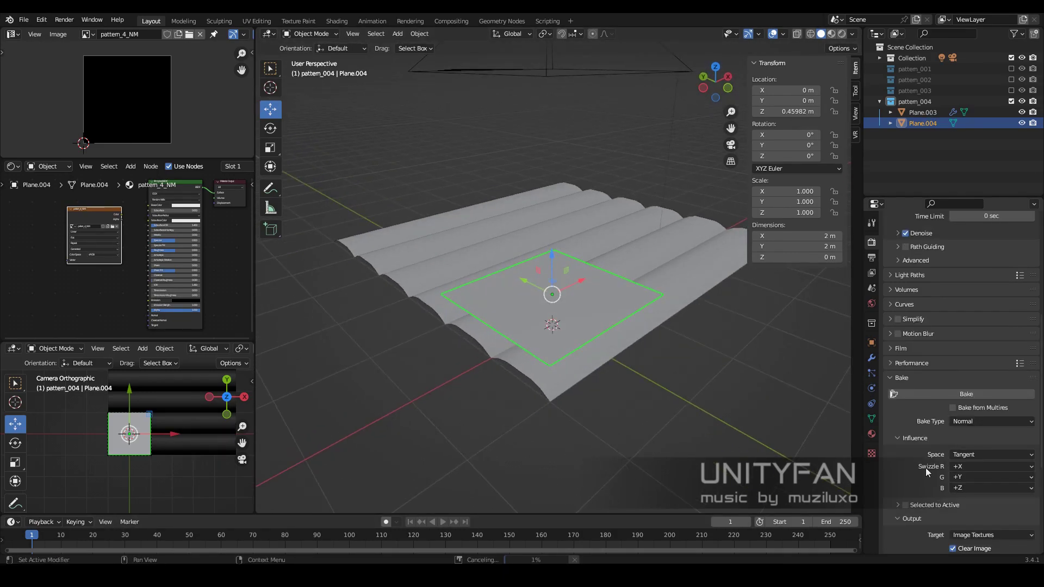
left_click(905, 374)
left_click(589, 364, "shift")
left_click(578, 342, "shift")
scroll(978, 348, "up", 10)
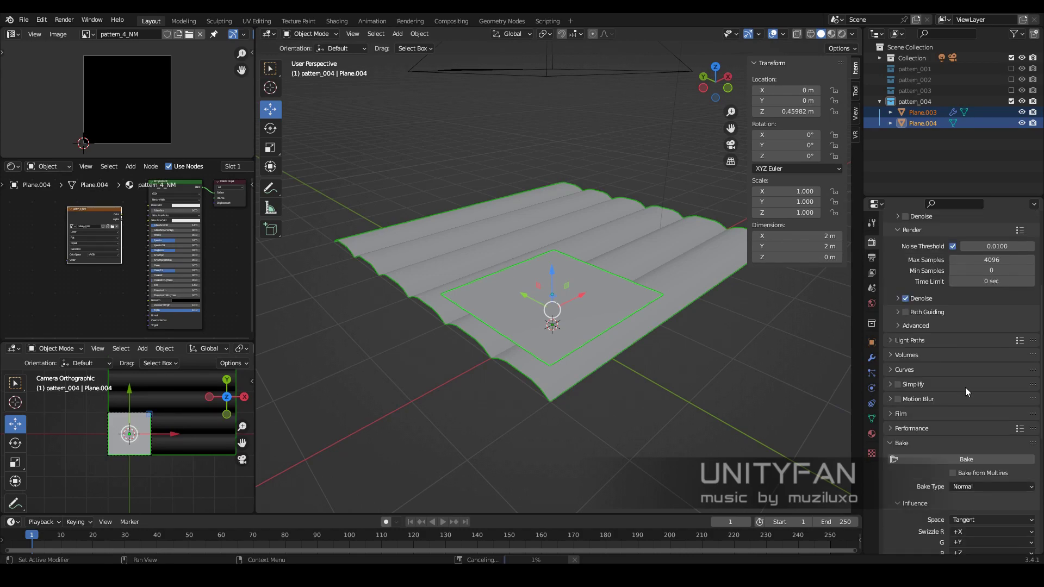
Set viewport samples to 6 and render samples to 32, then bake the wavy surface's normals
left_click(999, 340)
type("6")
key("Return")
left_click(1003, 414)
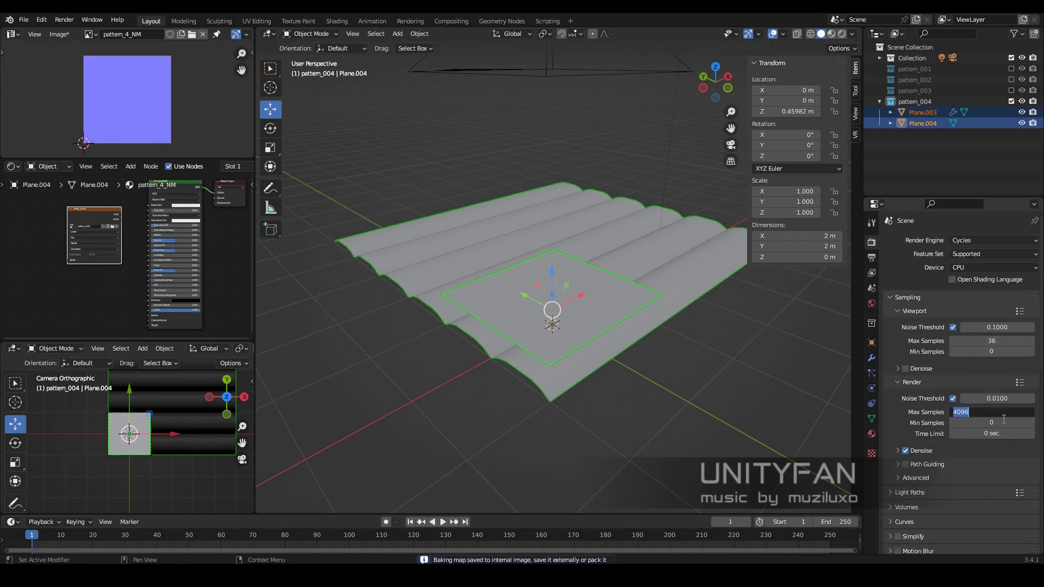
type("32")
key("Return")
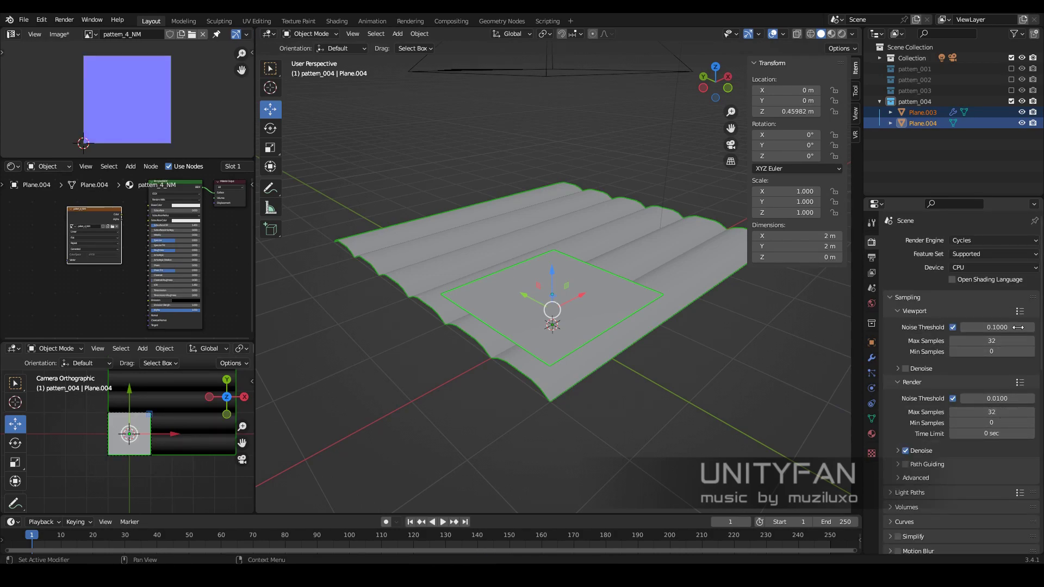
scroll(979, 364, "down", 10)
left_click(951, 396)
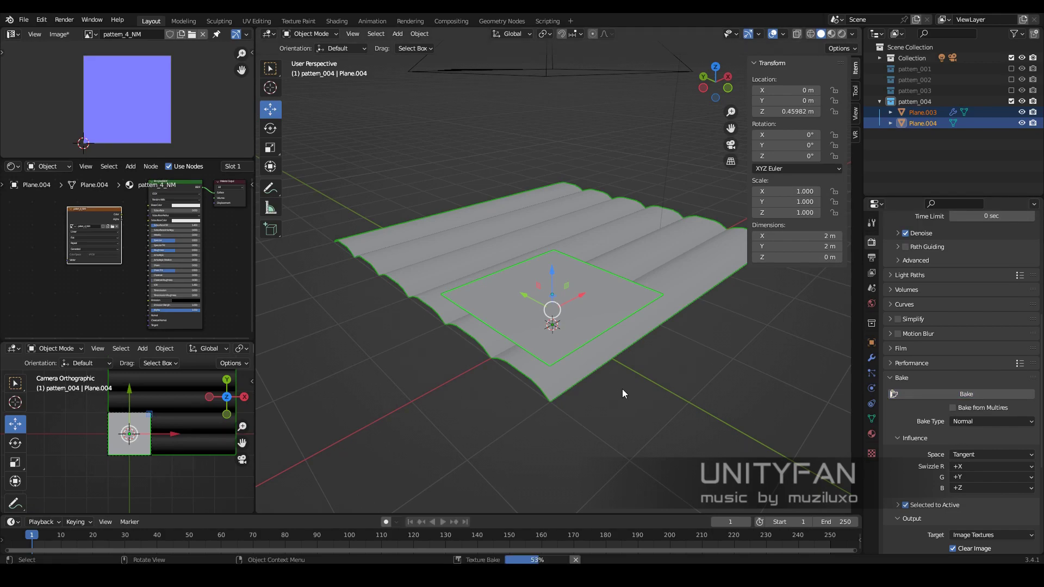
Set the normal bake space to Object and bake into pattern_4_NM
scroll(623, 389, "up", 1)
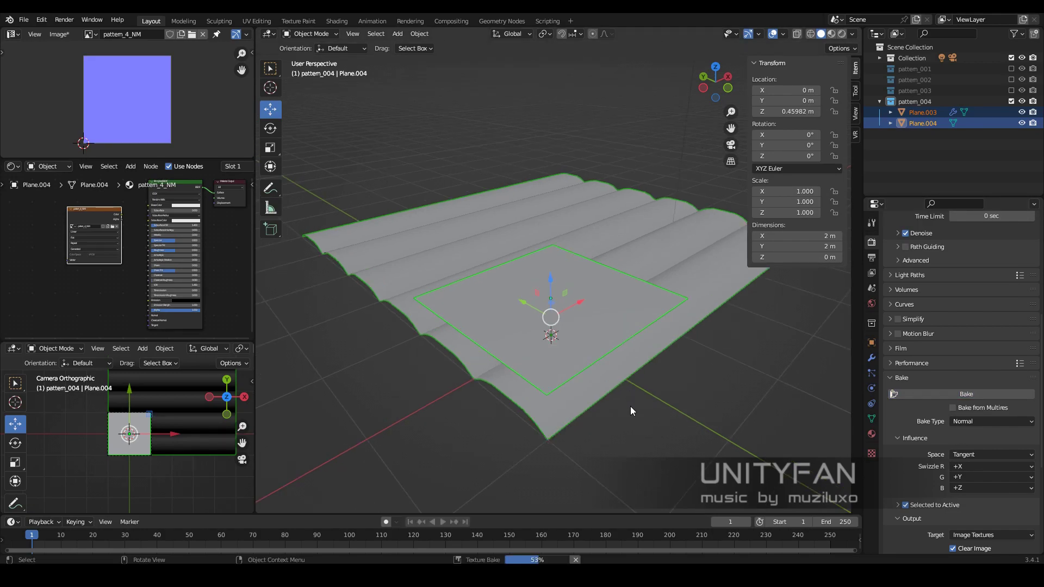
middle_click_drag(630, 406, 633, 387)
scroll(650, 393, "up", 2)
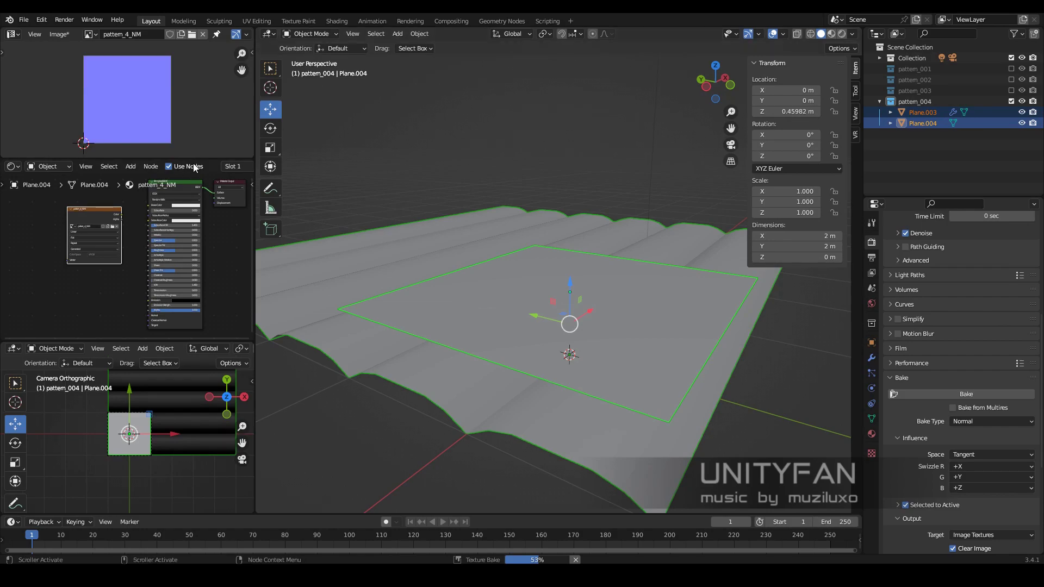
left_click_drag(194, 163, 193, 189)
scroll(107, 300, "down", 1)
scroll(151, 136, "up", 2)
middle_click_drag(599, 380, 630, 381)
scroll(984, 452, "down", 4)
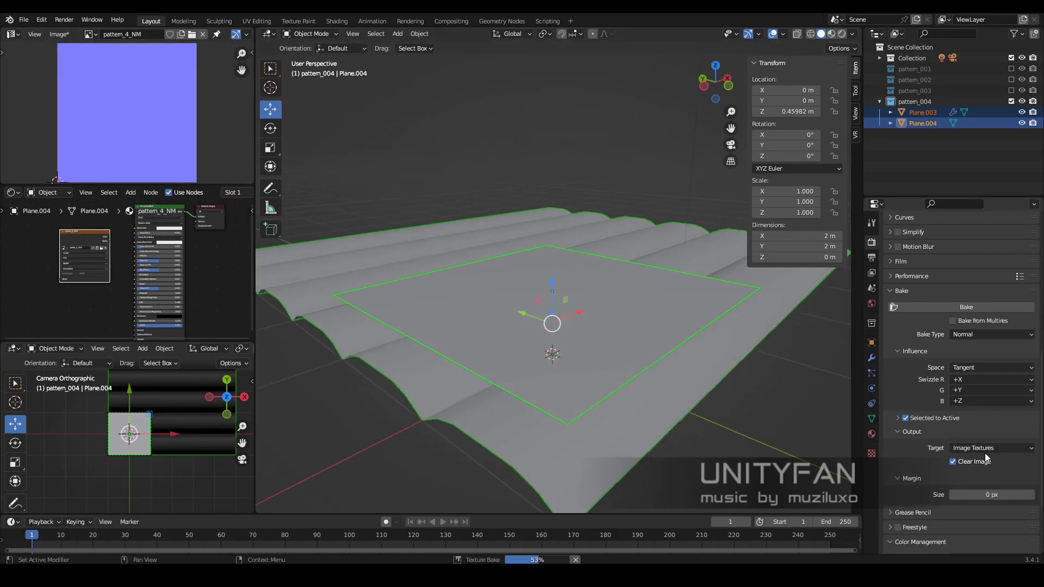
left_click(935, 417)
scroll(979, 459, "down", 1)
scroll(130, 129, "down", 1)
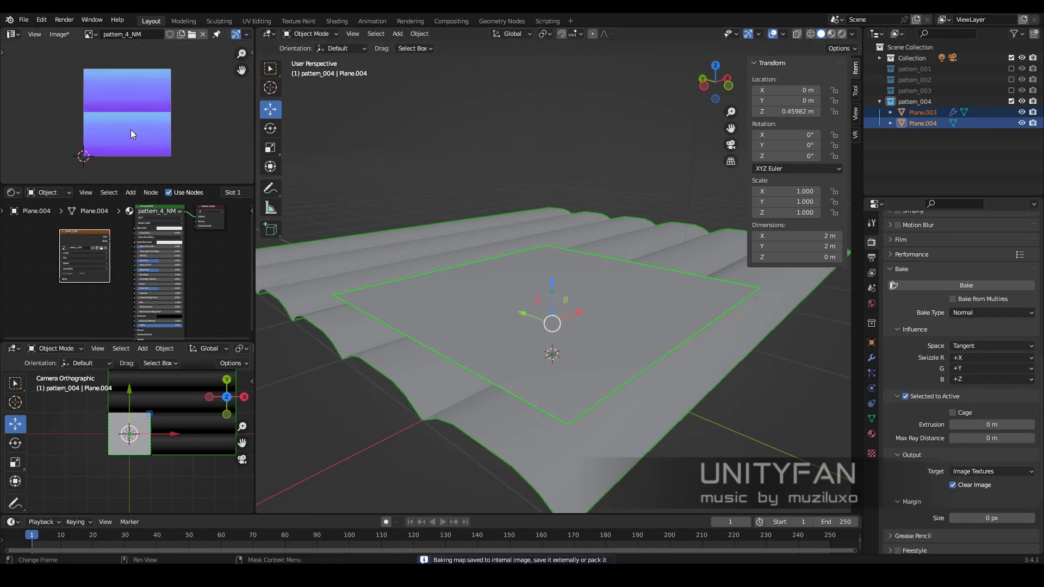
scroll(134, 131, "down", 1)
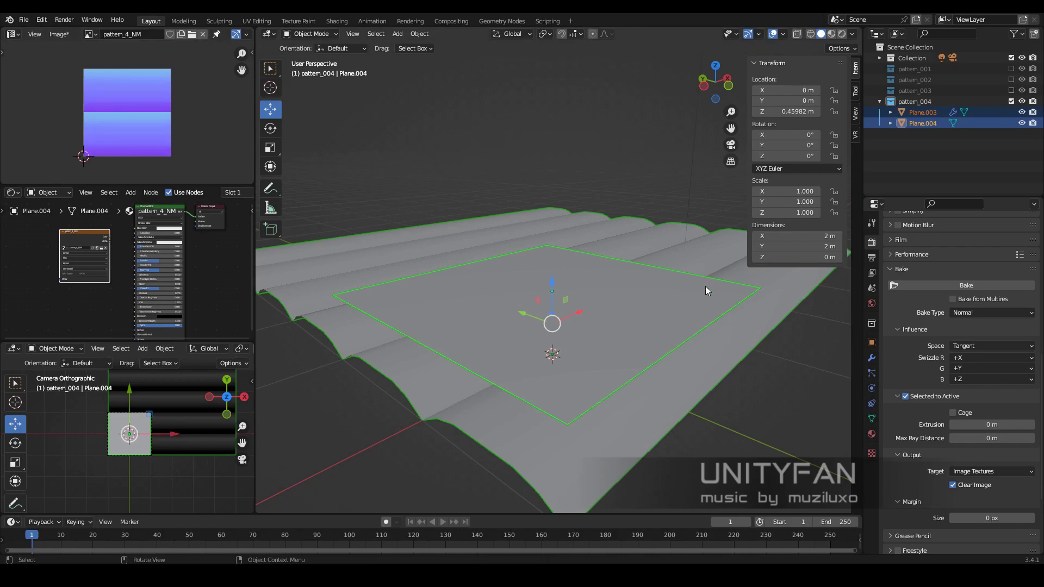
left_click(979, 358)
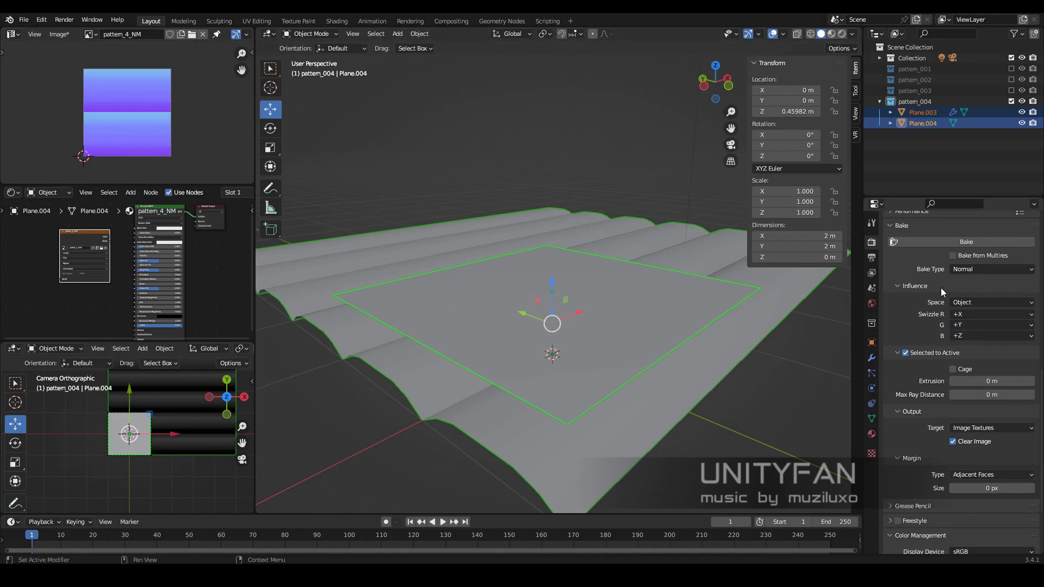
Save the baked pattern_4_NM image to disk with Save As
scroll(940, 288, "up", 1)
left_click(58, 34)
left_click(91, 132)
double_click(408, 299)
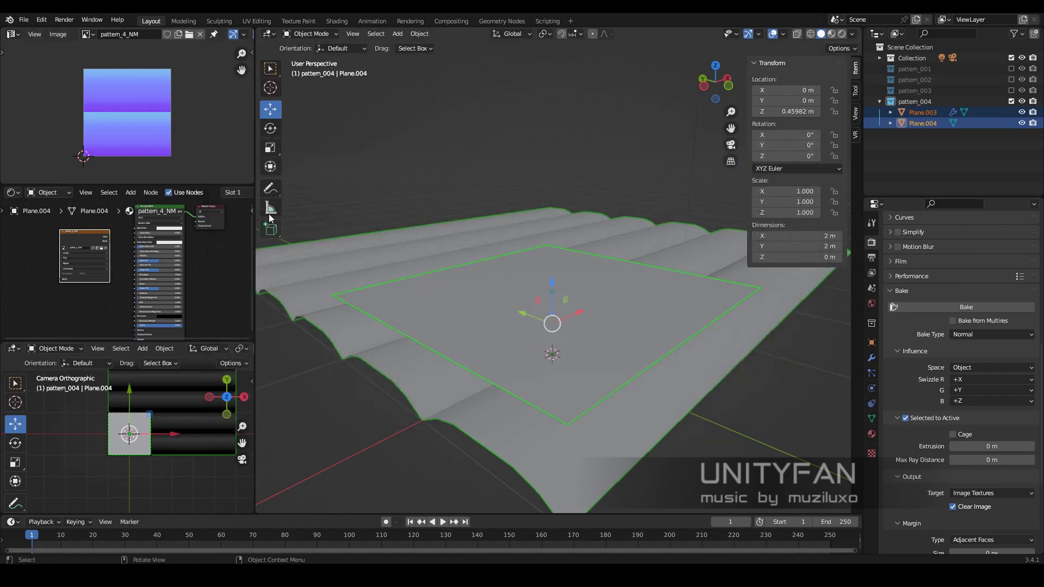
Bake the normal map again and set the bake space back to Tangent
left_click(968, 308)
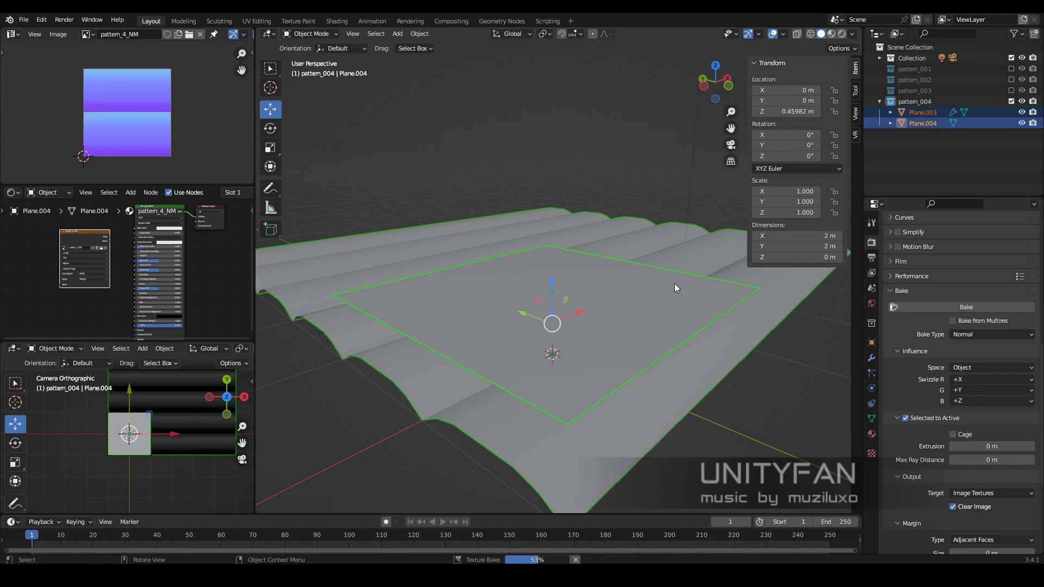
mouse_move(707, 323)
middle_mouse_down()
mouse_move(678, 329)
mouse_move(701, 326)
mouse_move(680, 315)
middle_mouse_up()
left_click(983, 367)
left_click(978, 394)
scroll(930, 405, "down", 2)
left_click(59, 33)
Switch the bake type to Ambient Occlusion and bake, producing a pale white map
left_click(992, 291)
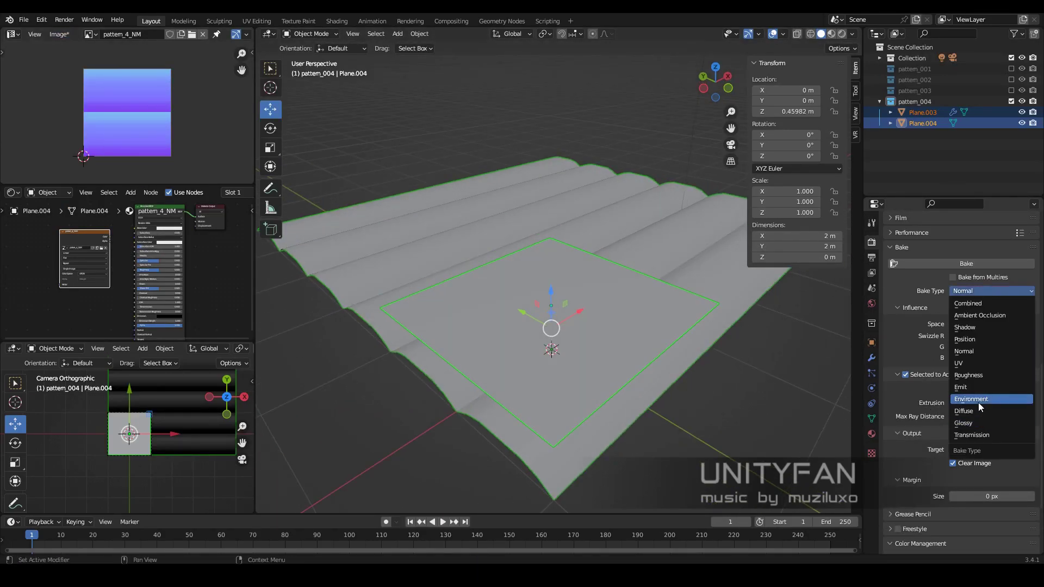
left_click(979, 315)
scroll(968, 326, "up", 4)
left_click(966, 348)
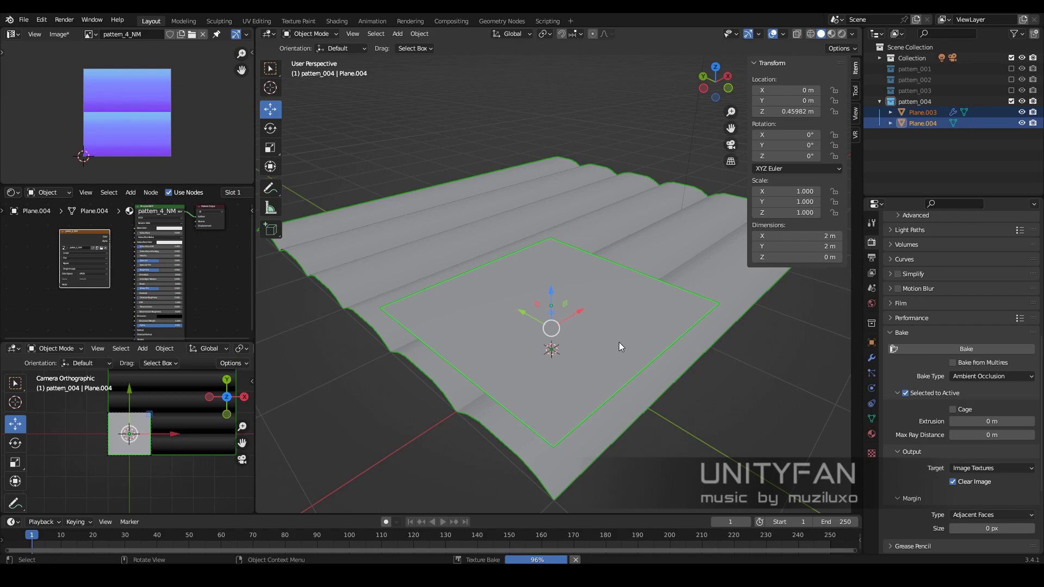
middle_click_drag(619, 341, 633, 413)
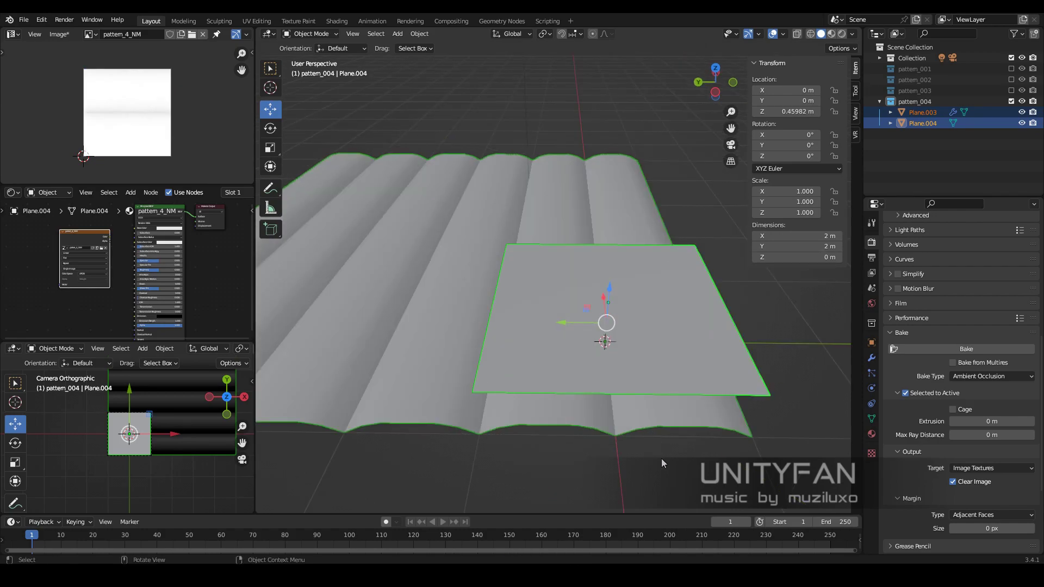
middle_click_drag(328, 388, 556, 361)
Hide the pattern_004 collection, show pattern_003 again, and save pattern_maker.blend
key("alt+a")
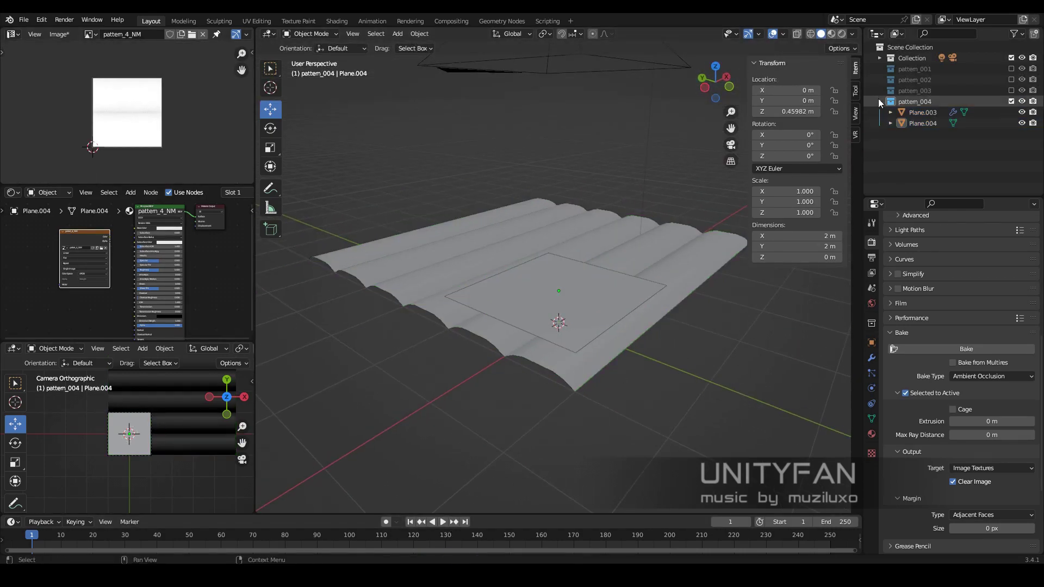
left_click(1011, 90)
left_click(1011, 101)
left_click(23, 20)
left_click(32, 90)
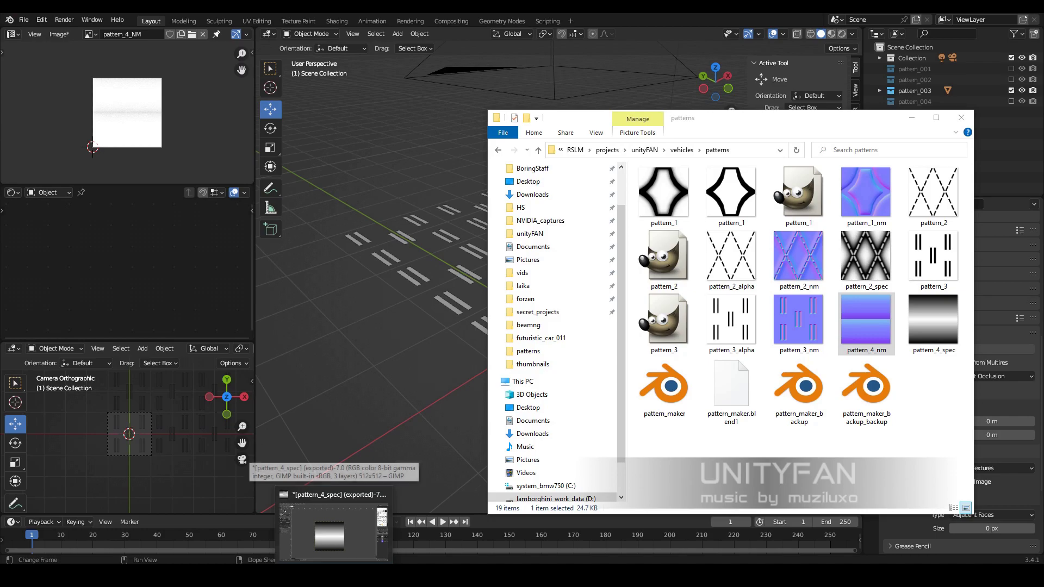
Check pattern_4_nm's Details in its file properties, then drag it into GIMP as a layer
left_click(348, 516)
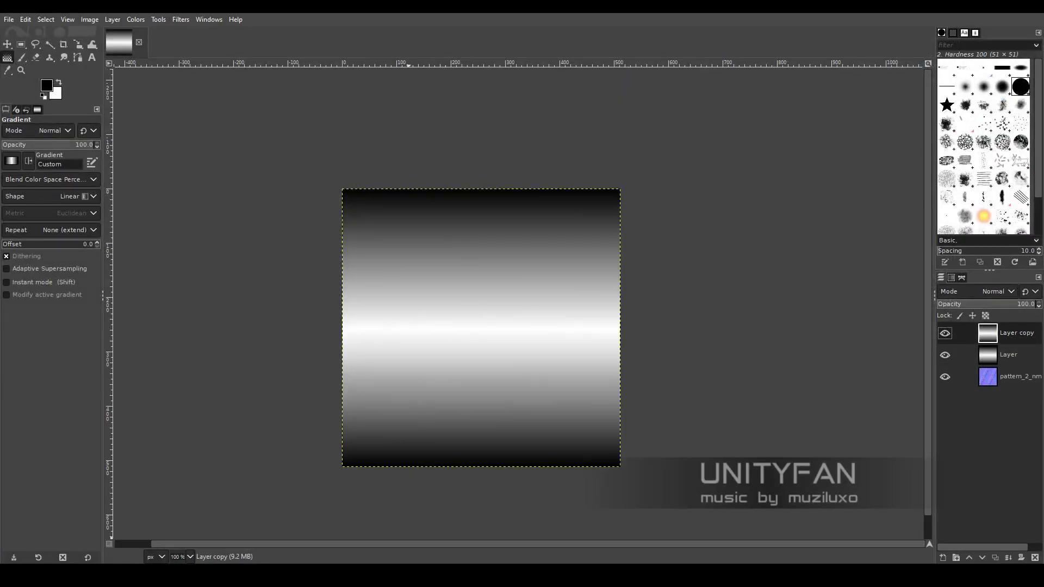
left_click_drag(862, 233, 446, 380)
scroll(586, 420, "up", 3)
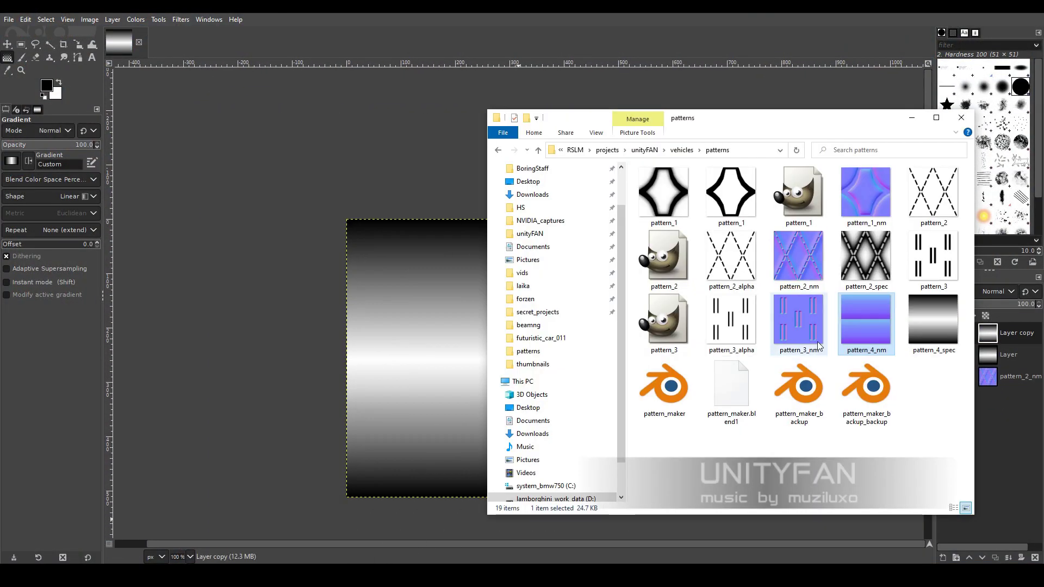
left_click(894, 556)
left_click(887, 310)
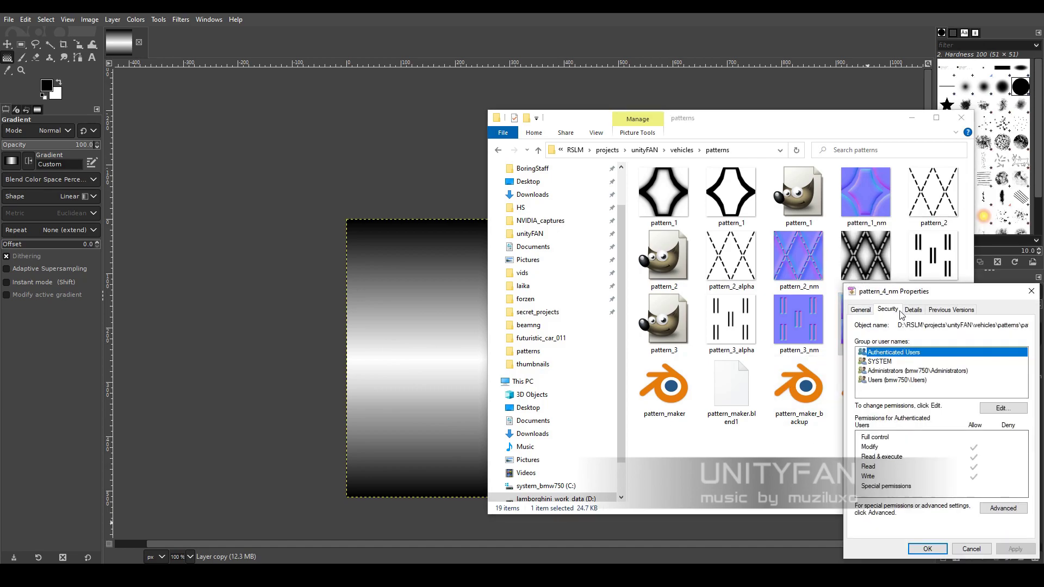
left_click(971, 549)
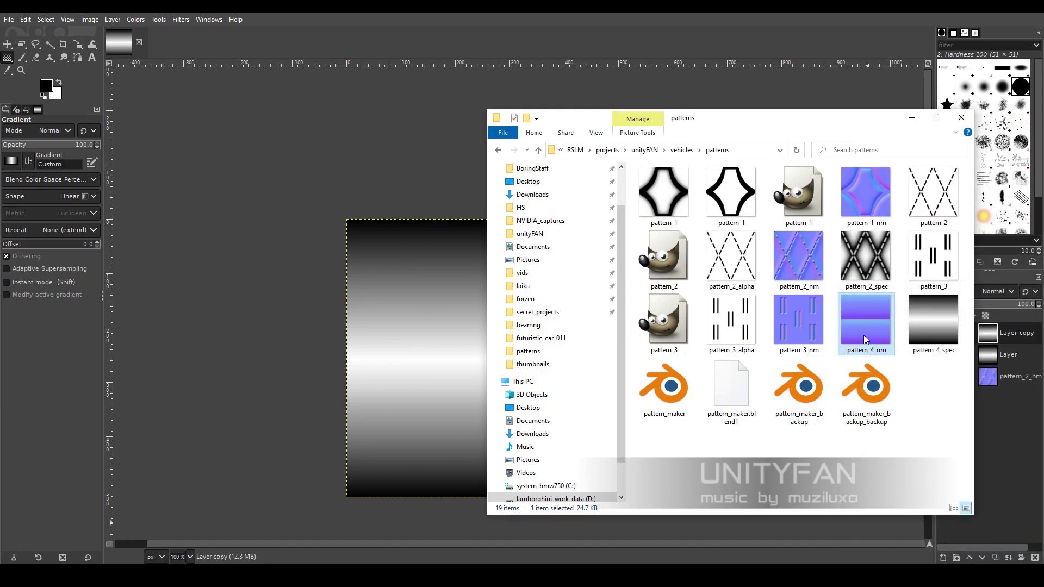
key("shift+s")
left_click(329, 214)
Scale the pattern_4_nm layer to 512 × 512 px and align it over the gradient
left_click_drag(329, 213, 714, 255)
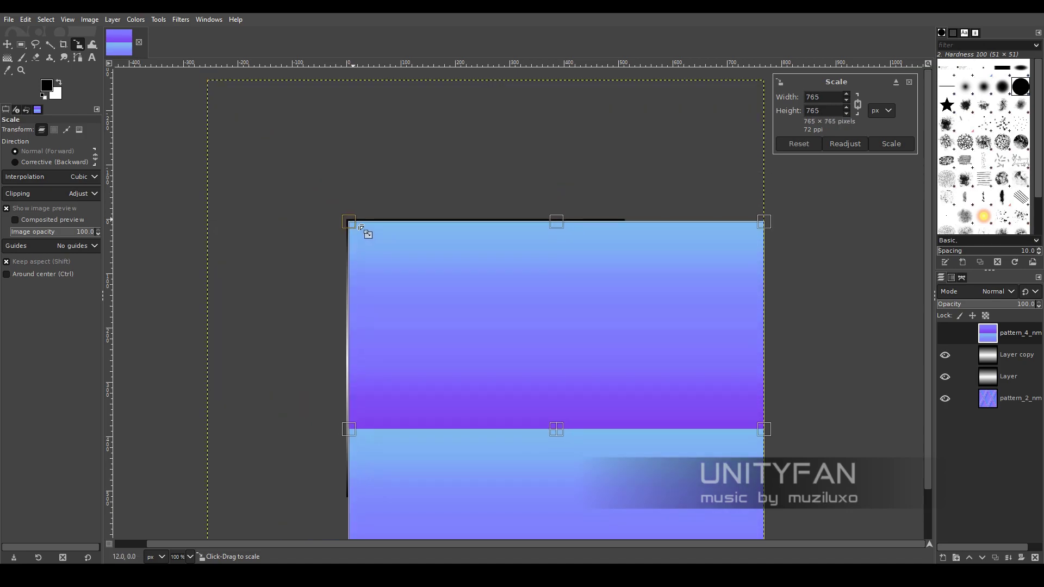
type("512")
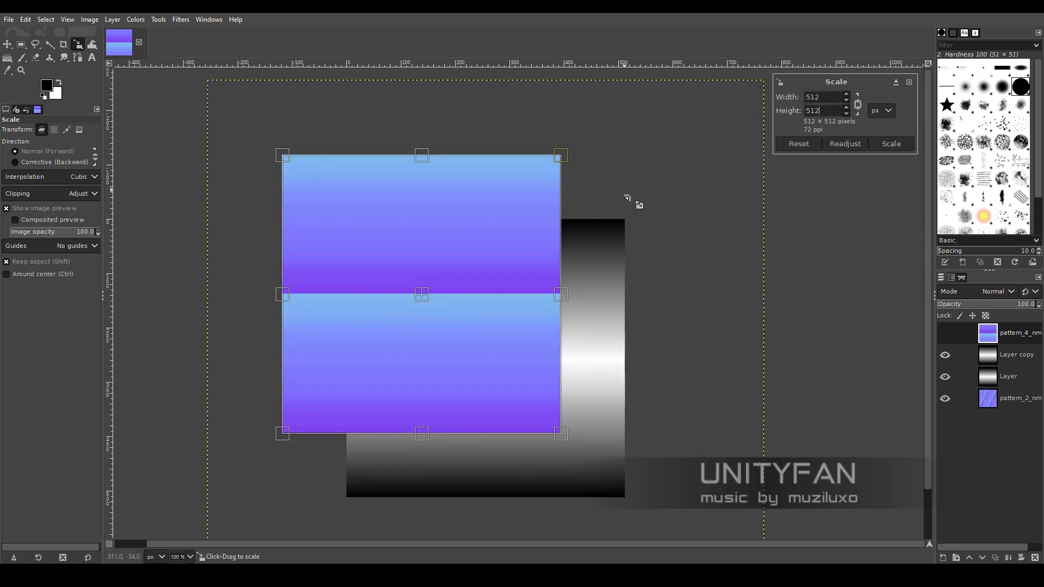
left_click(891, 144)
key("m")
left_click_drag(394, 281, 458, 339)
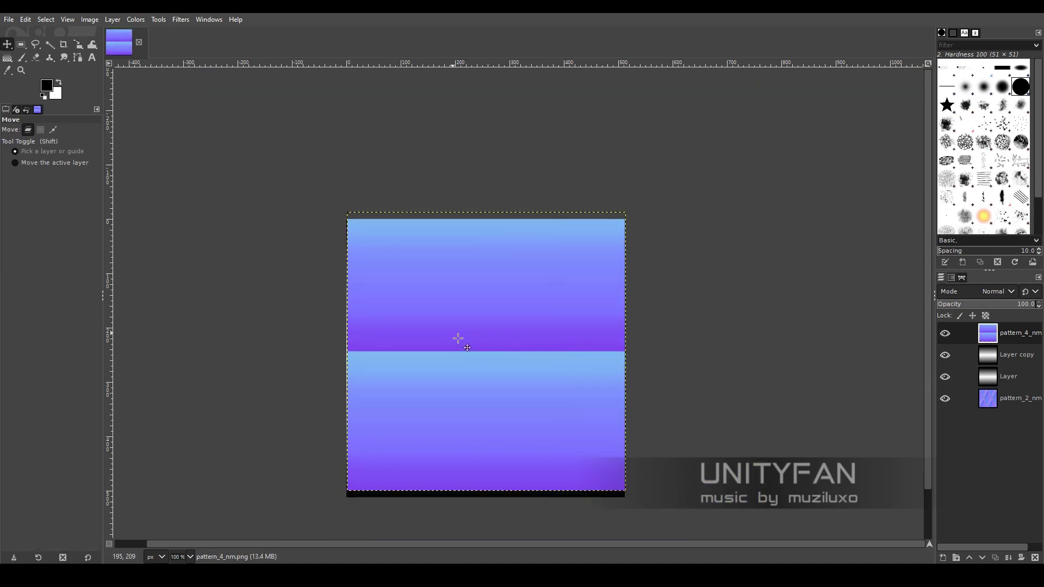
Duplicate the Layer copy gradient at the stack top and fade pattern_4_nm to about 48%
left_click_drag(1002, 379, 1024, 340)
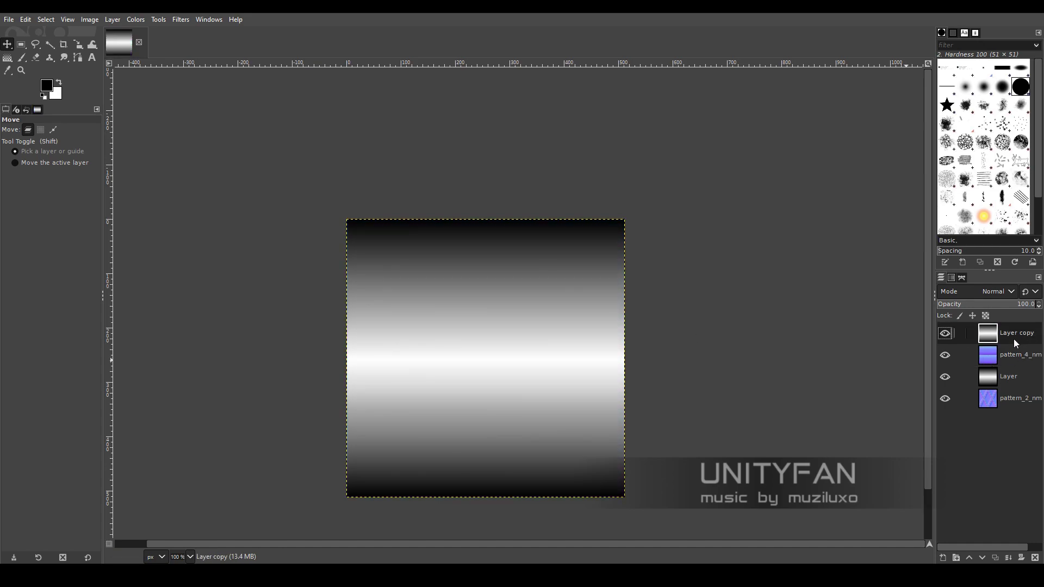
right_click(1015, 343)
left_click(973, 115)
left_click_drag(1017, 376, 1017, 333)
Squash the duplicated gradient layer to half height
left_click(985, 305)
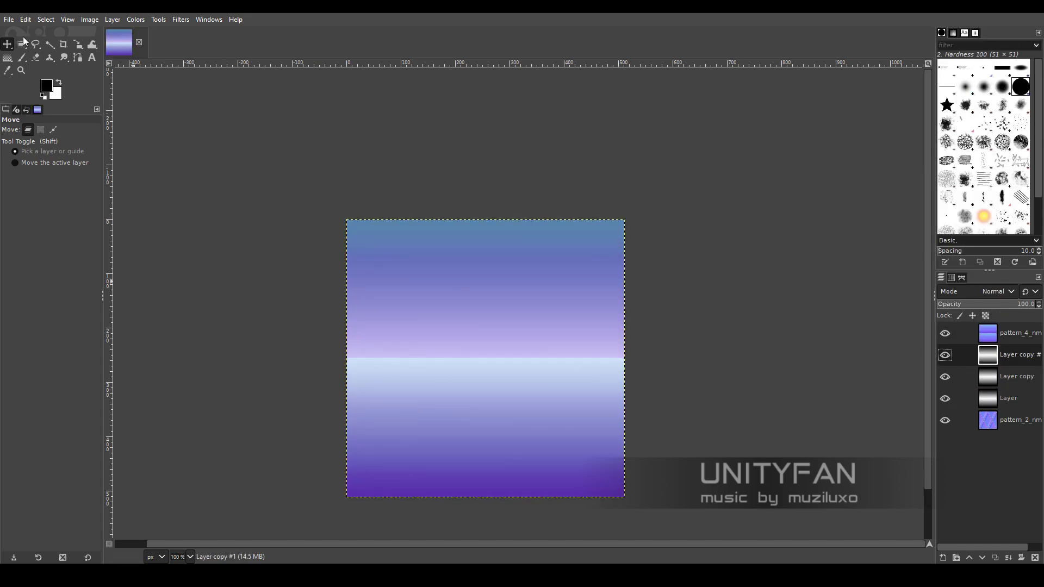
key("shift+s")
left_click(431, 422)
mouse_move(485, 497)
left_mouse_down()
mouse_move(493, 369)
mouse_move(484, 368)
left_mouse_up()
key("Return")
Duplicate the squashed band, hide pattern_4_nm, and move the copy into the bottom half
right_click(1027, 369)
left_click(1022, 319)
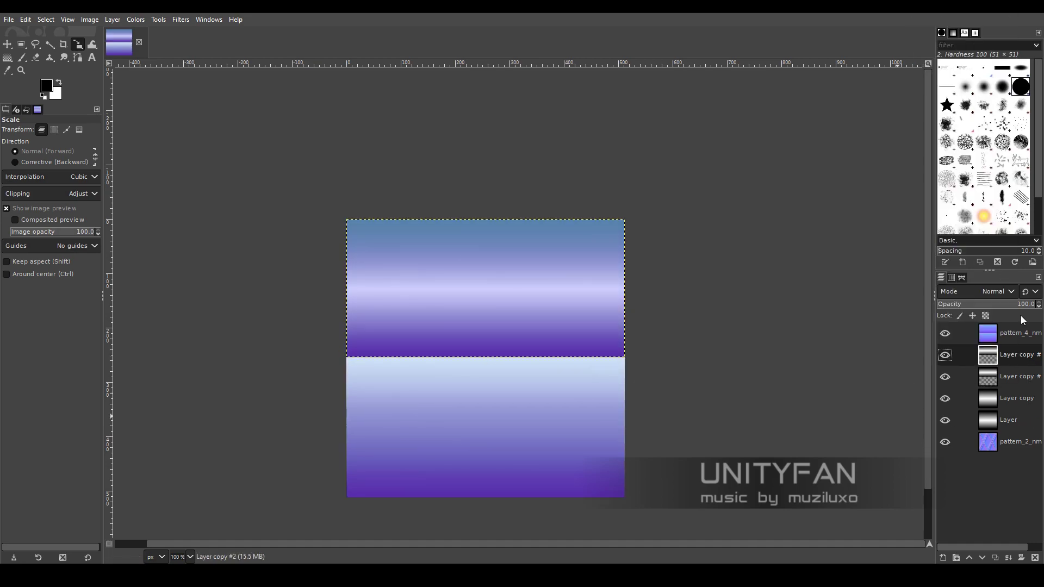
left_click(944, 331)
key("m")
left_click_drag(481, 293, 480, 431)
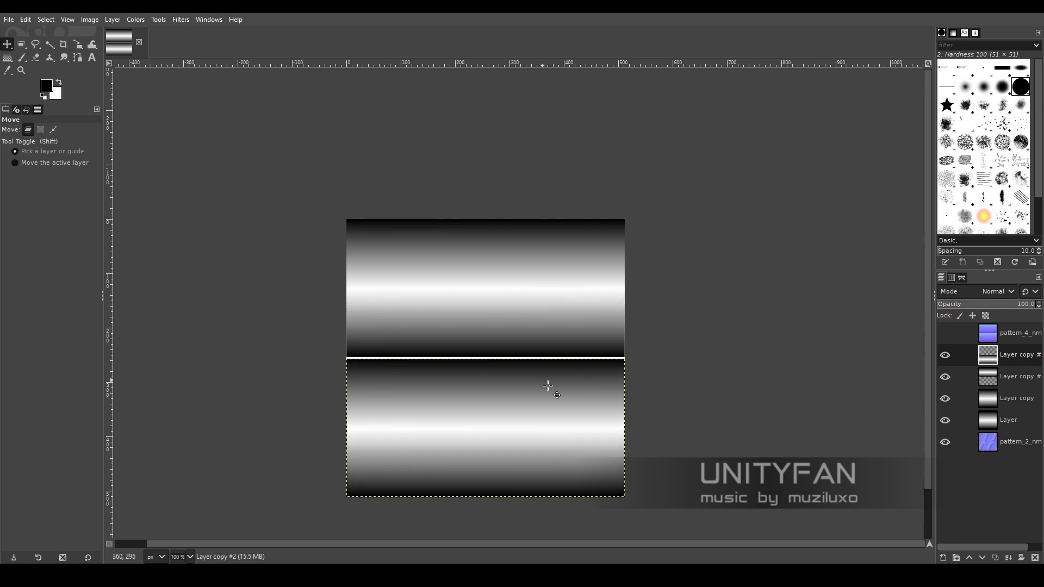
Resize the bottom and upper gradient bands and make the upper band visible again
scroll(465, 392, "up", 1, "ctrl")
key("shift+s")
left_click(497, 345)
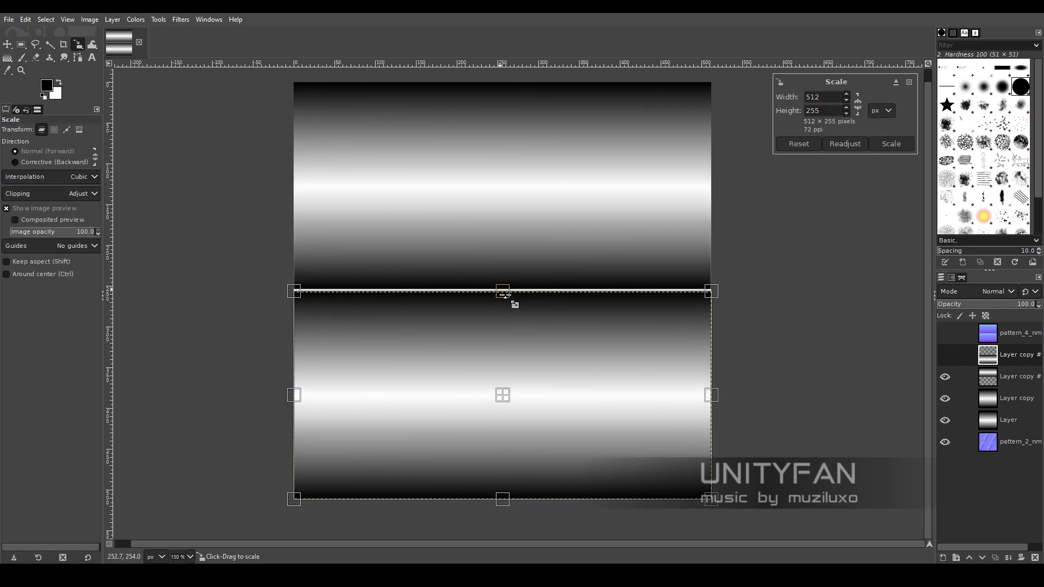
key("Page_Down")
left_click(511, 297)
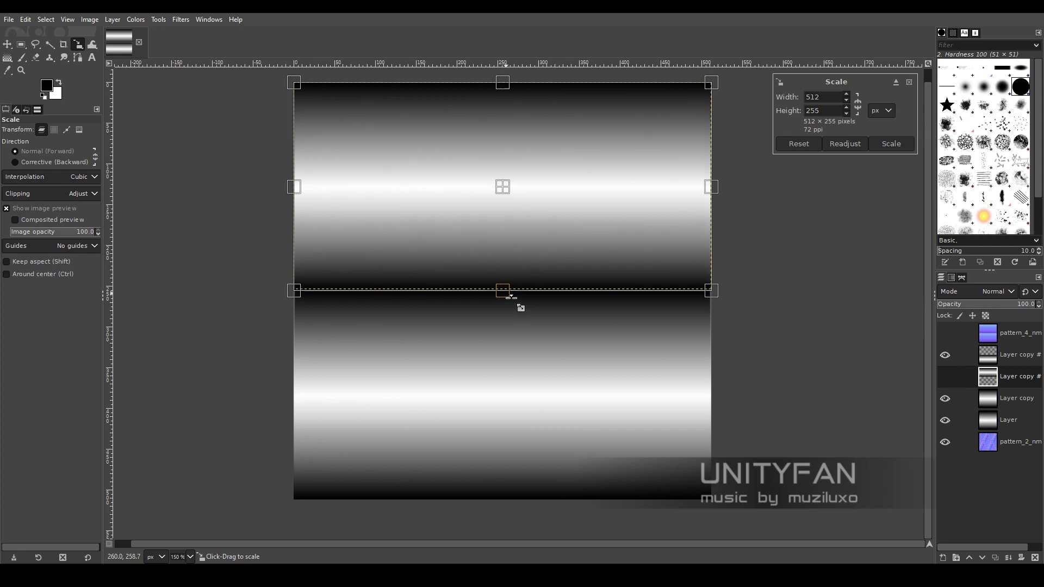
left_click(945, 376)
Merge the two gradient bands into one layer and duplicate the merged result
left_click(942, 558, "shift")
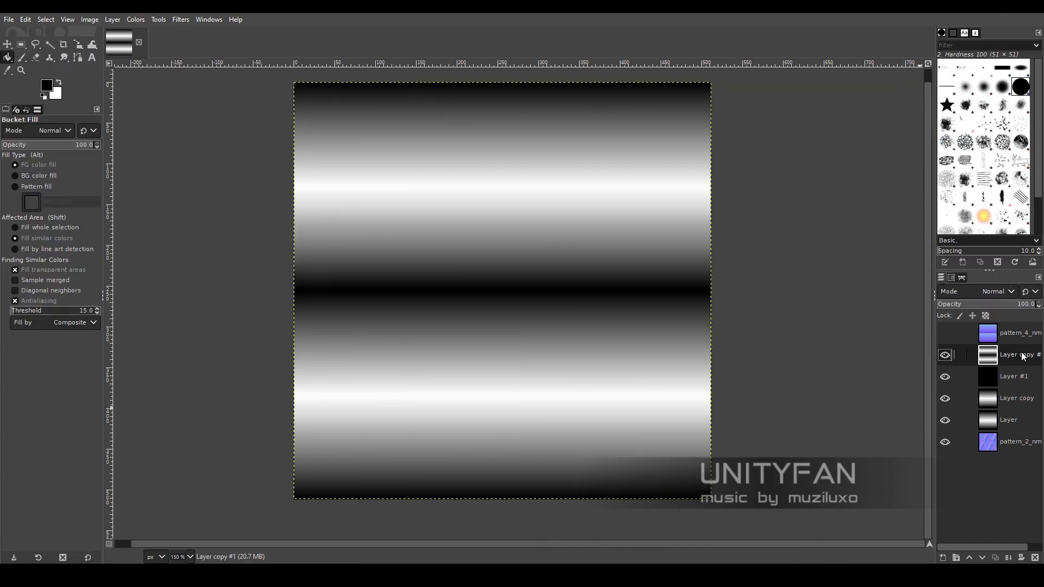
key("z")
left_click(470, 259, "ctrl")
right_click(1006, 354)
left_click(960, 133)
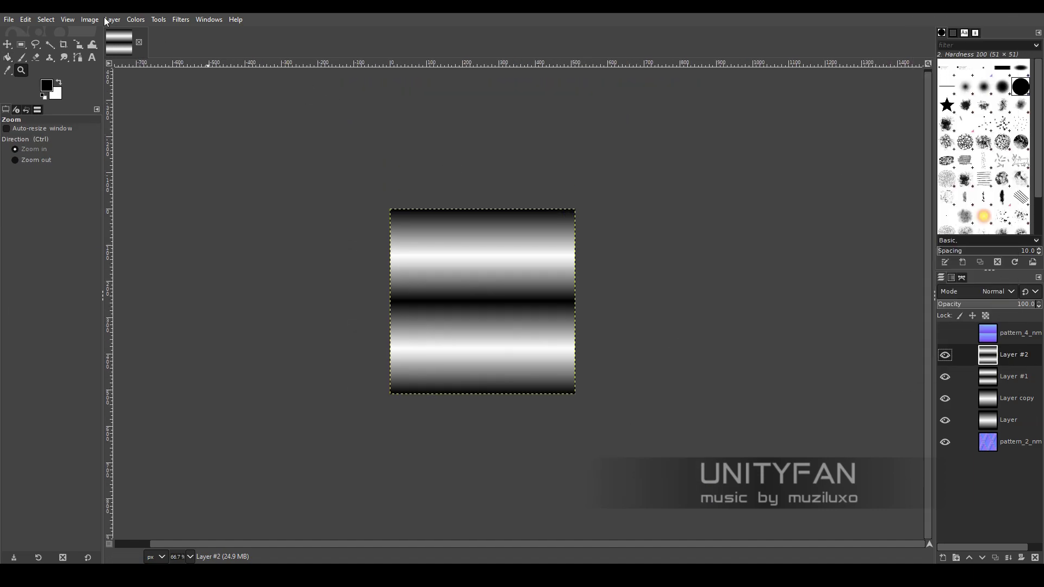
left_click(181, 19)
Apply Normalmap at filter 7x7, scale -1 after checking its 3D preview, then re-show pattern_4_nm
left_click(335, 354)
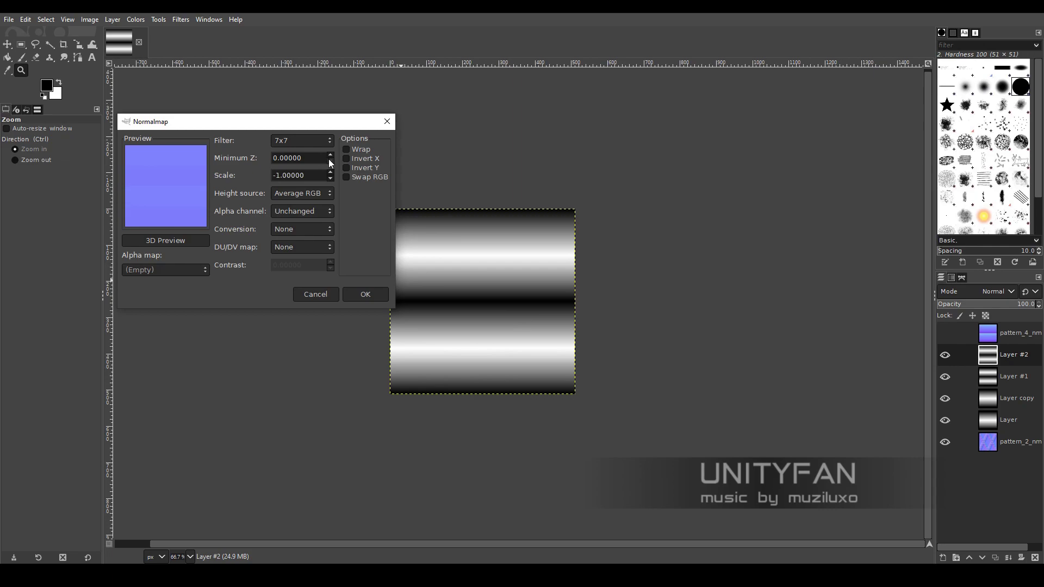
left_click(165, 240)
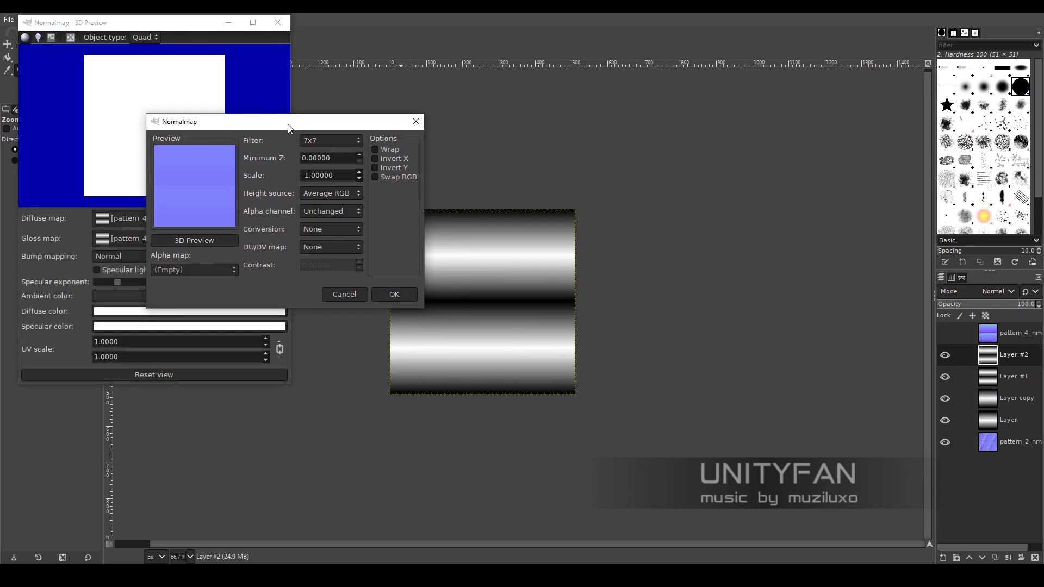
left_click_drag(98, 130, 174, 135)
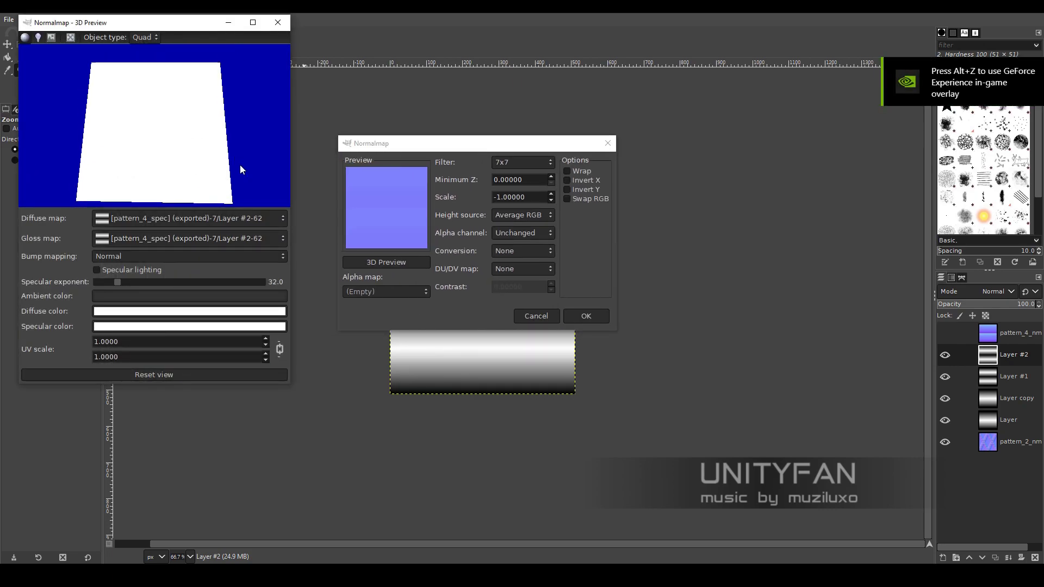
left_click(278, 22)
left_click(605, 317)
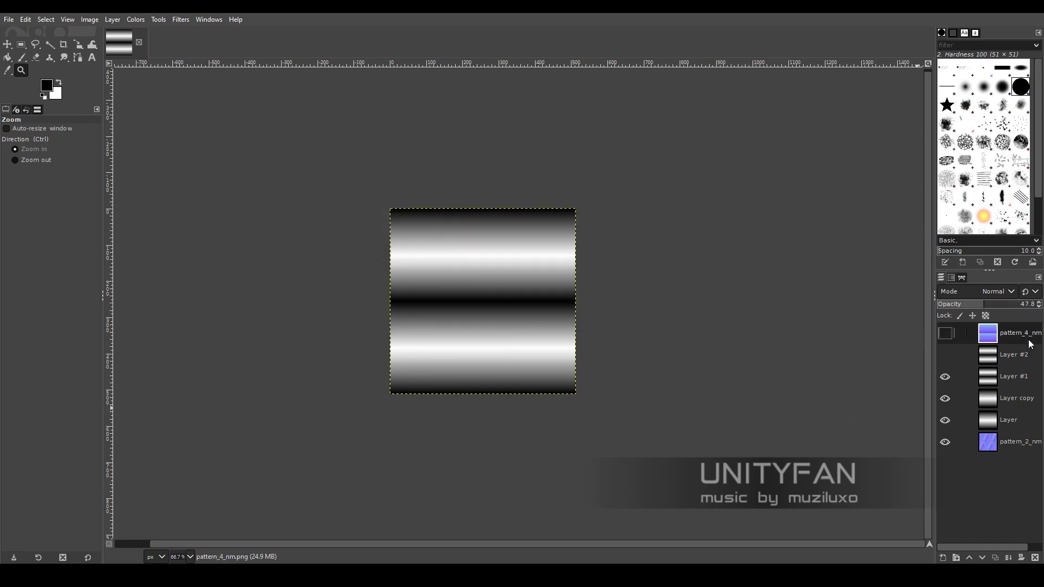
left_click(945, 334)
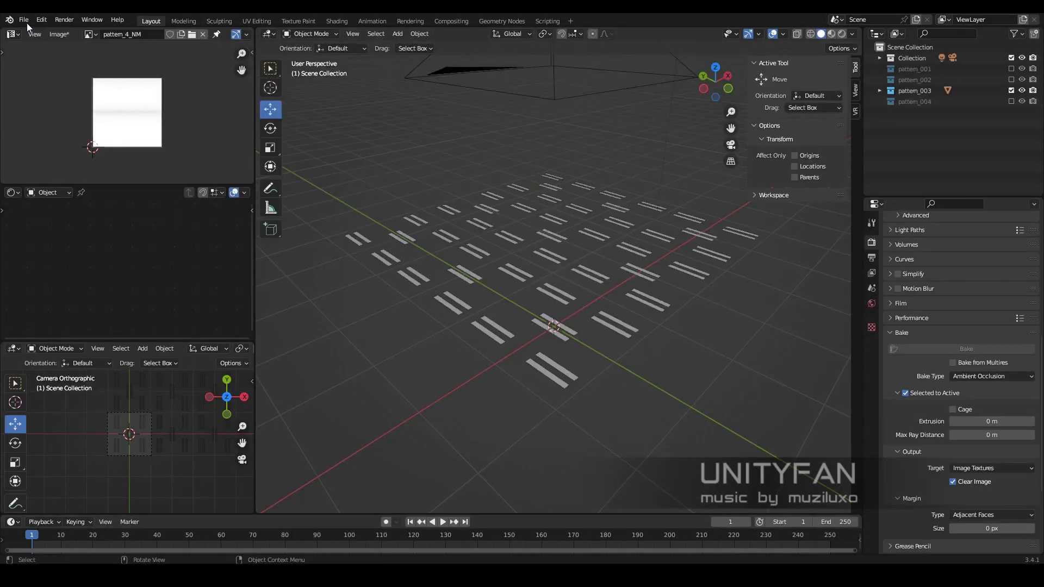
Open materials.blend from the 00_blender_ASSETS folder
key("ctrl+o")
left_click(538, 313)
left_click(380, 160)
left_click(380, 159)
double_click(380, 266)
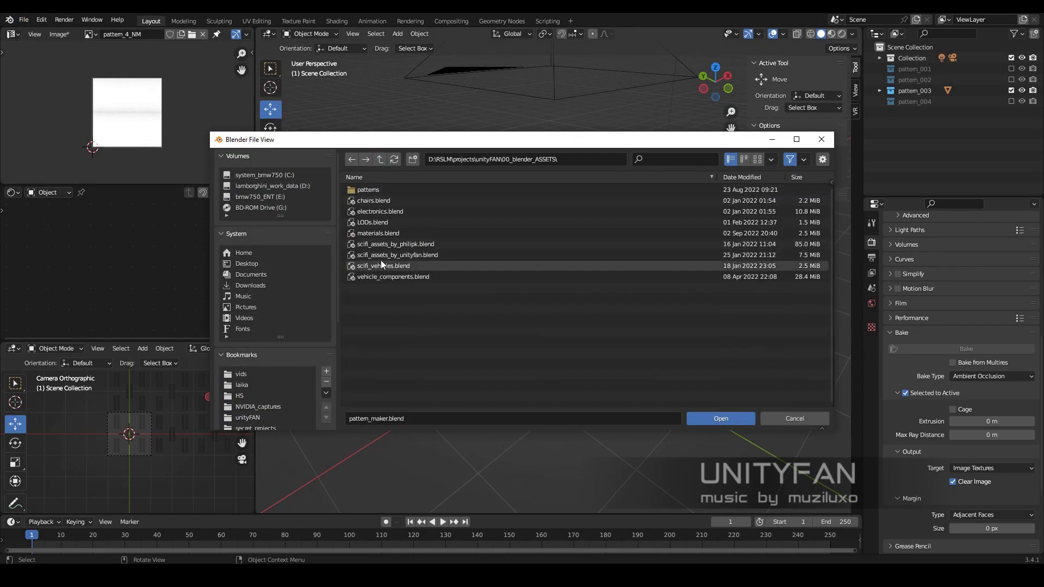
double_click(384, 233)
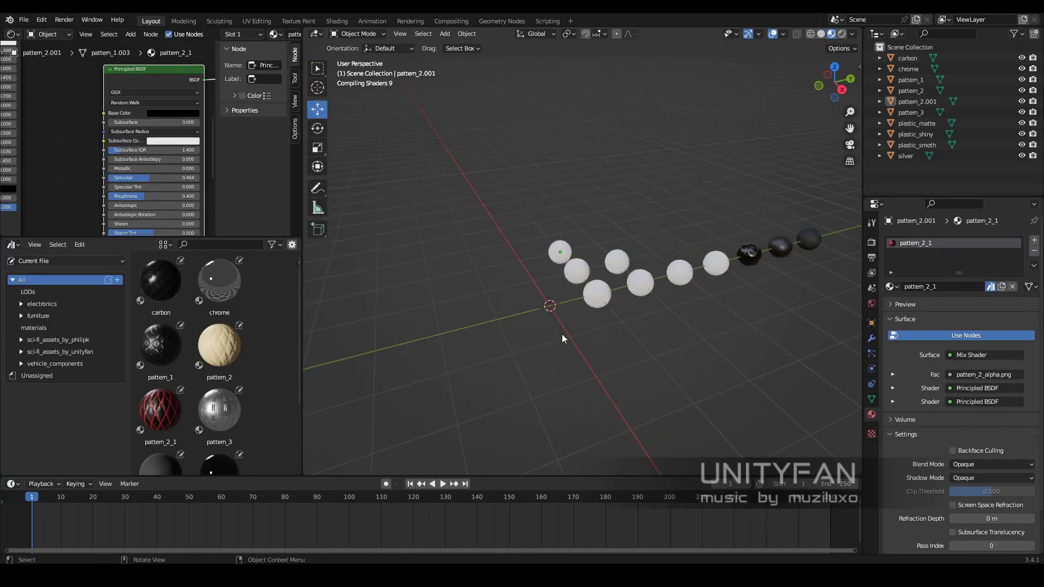
Duplicate the cream pattern_2 sphere up and to the right, naming the copy pattern_4
left_click(560, 255)
scroll(556, 268, "up", 3)
scroll(565, 268, "up", 2)
scroll(572, 278, "up", 2)
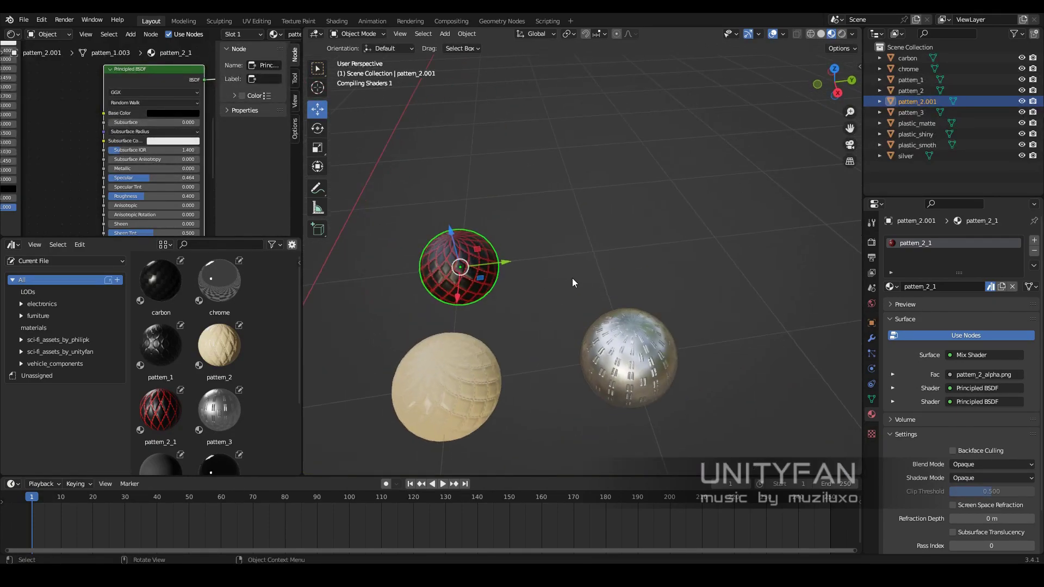
scroll(543, 267, "down", 2)
left_click(461, 381)
key("shift+d")
left_click_drag(442, 349, 607, 224)
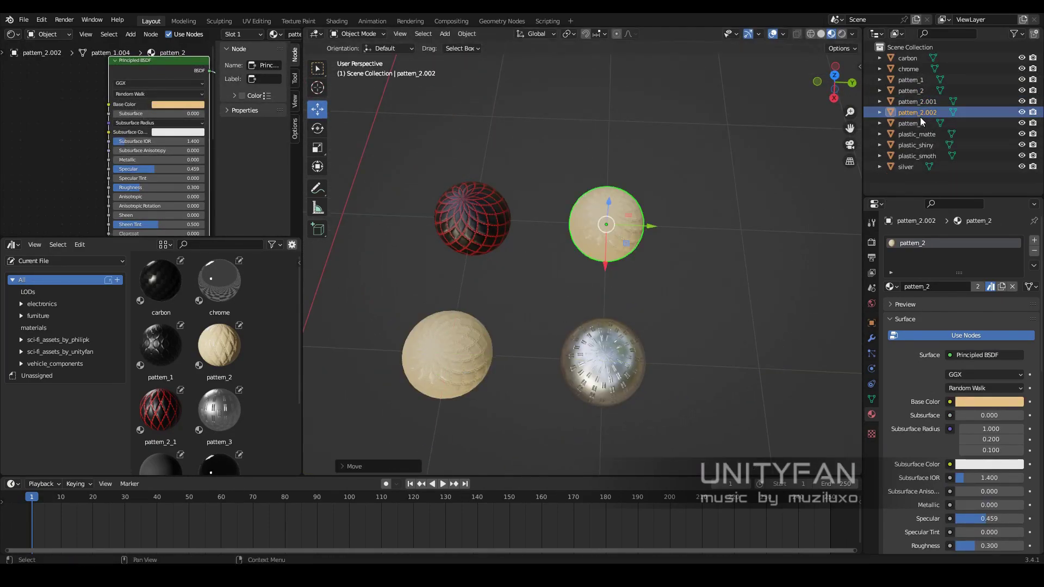
type("4")
key("Return")
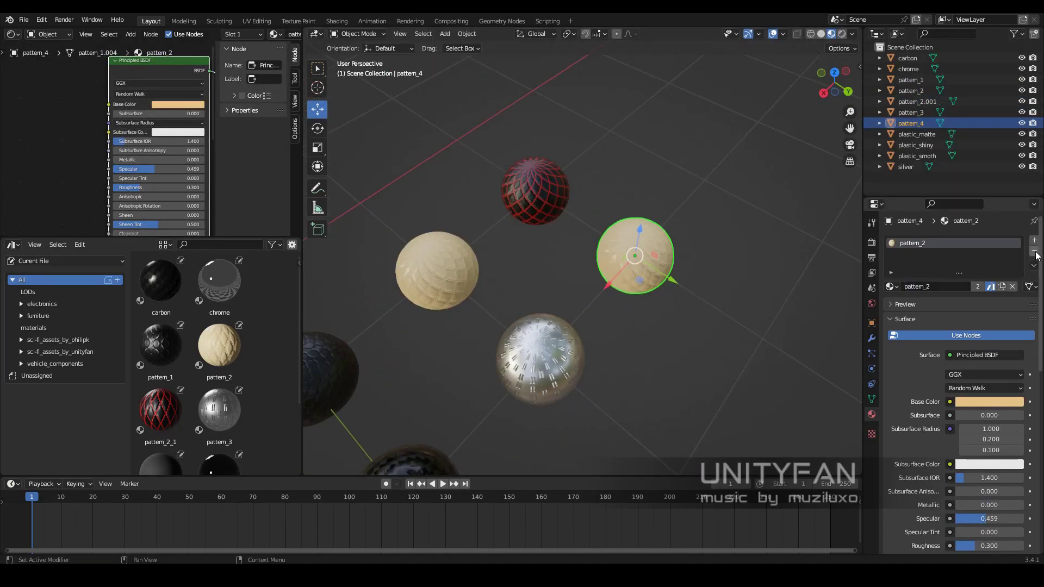
Replace the copy's inherited pattern_2 material with a new pattern_4 material
left_click(1034, 252)
double_click(933, 288)
type("4")
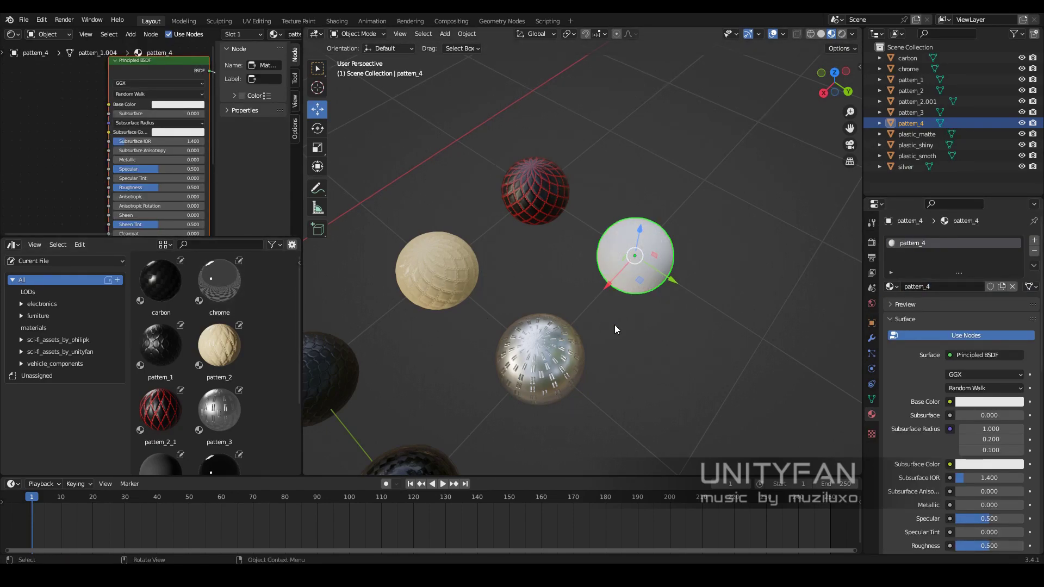
middle_click_drag(615, 329, 555, 285)
scroll(163, 147, "down", 3)
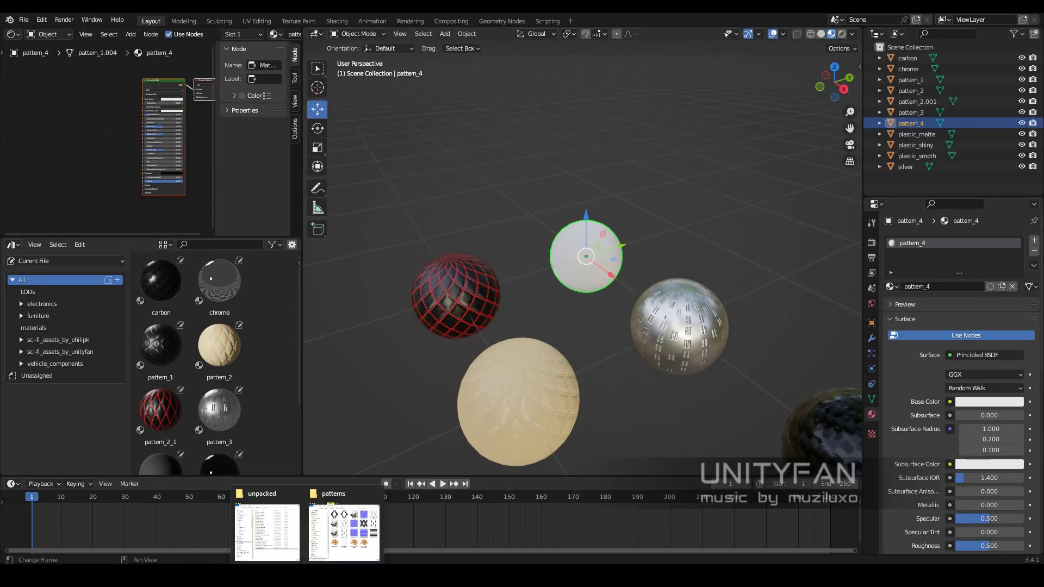
Add the pattern normal-map image and a Normal Map node, linking its colour into it
left_click(344, 532)
left_click_drag(663, 174, 85, 170)
key("shift+a")
left_click(147, 174)
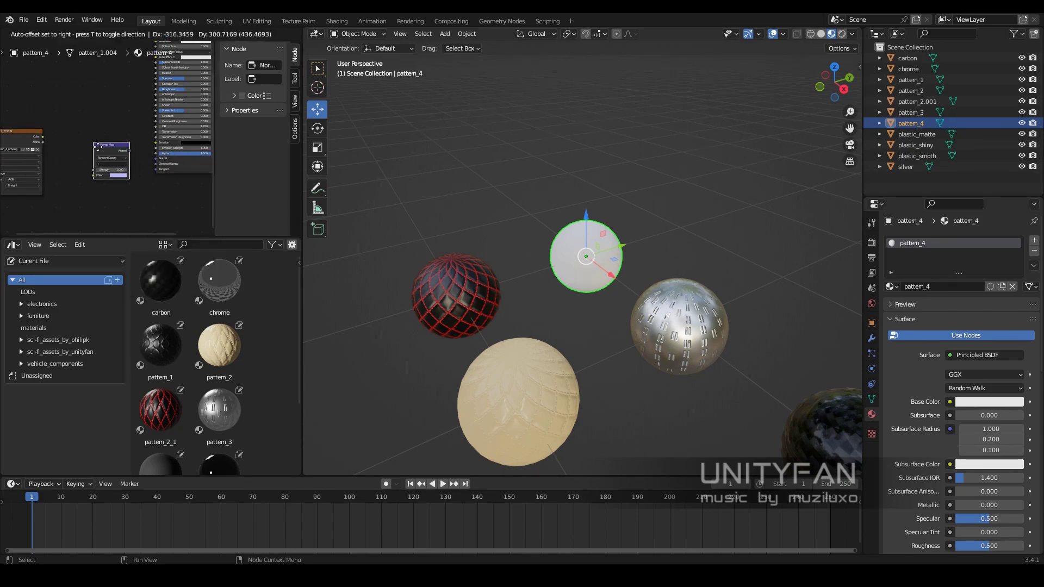
left_click(98, 146)
scroll(109, 163, "up", 2)
left_click_drag(85, 129, 155, 184)
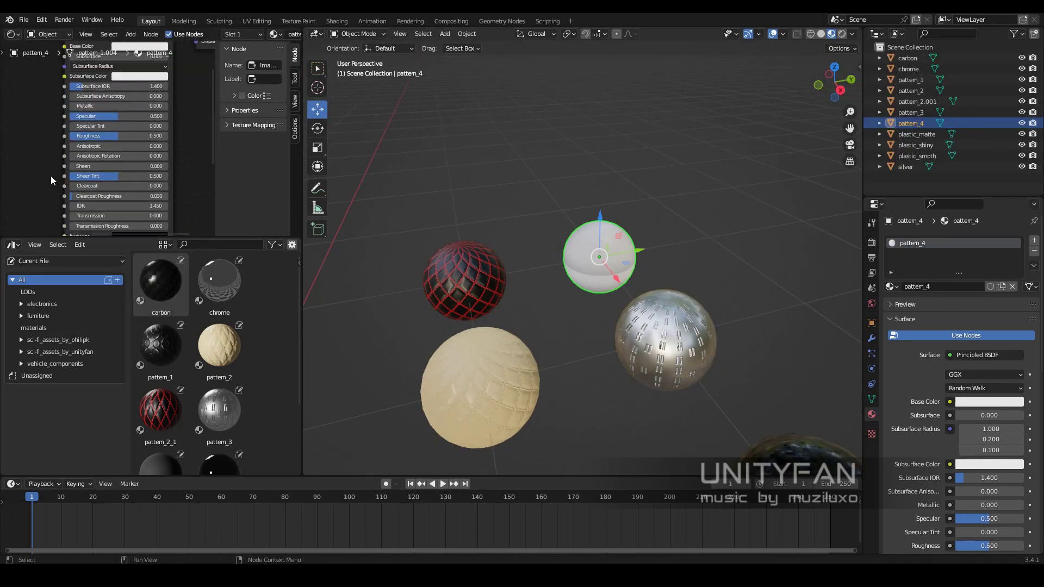
Add Mapping (scale 7) and Texture Coordinate nodes and link them to the image
left_click(465, 280)
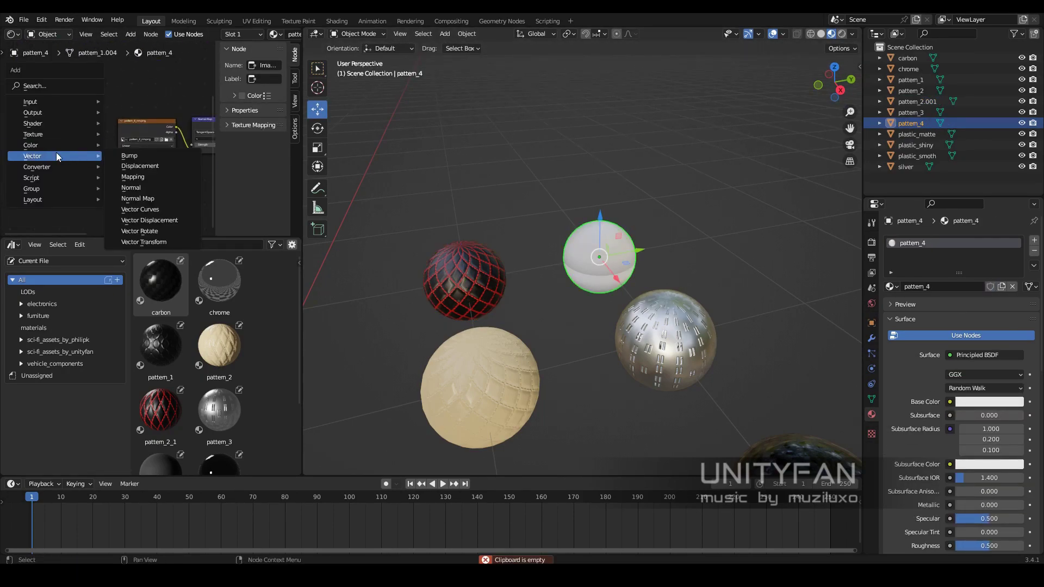
left_click(132, 176)
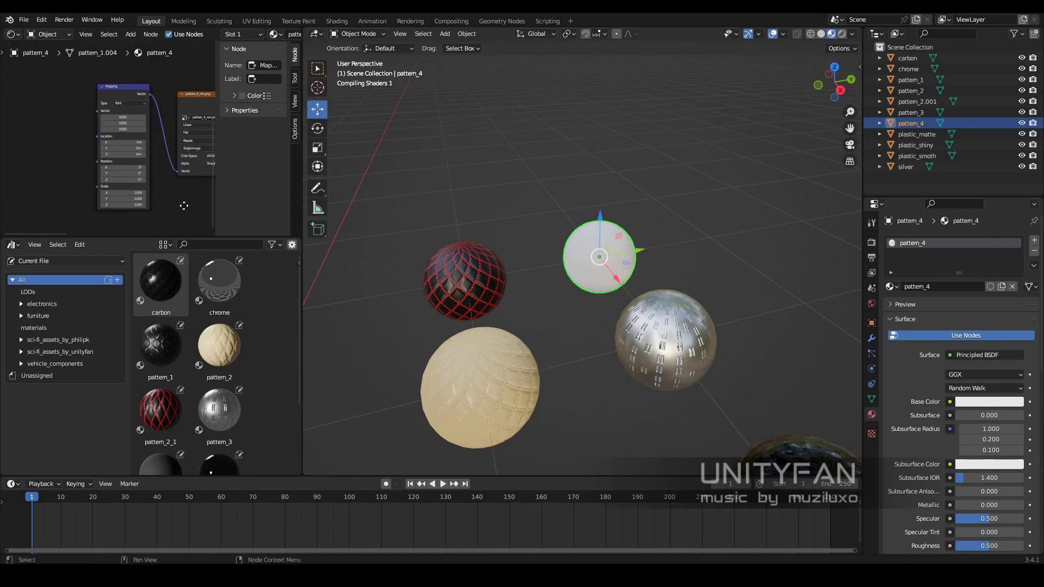
scroll(71, 159, "up", 1)
left_click(142, 275)
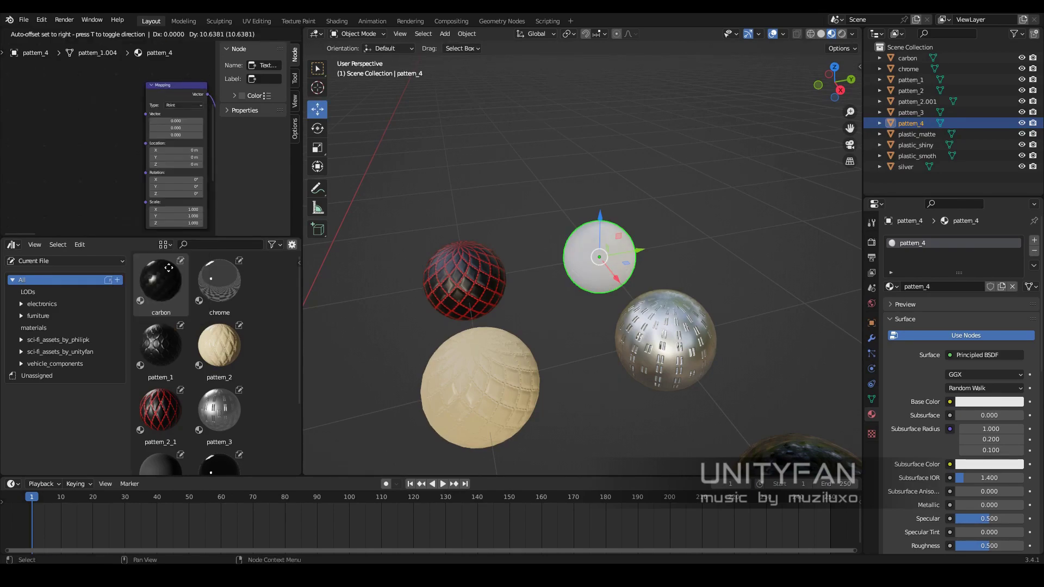
scroll(71, 136, "up", 1)
left_click_drag(71, 98, 106, 95)
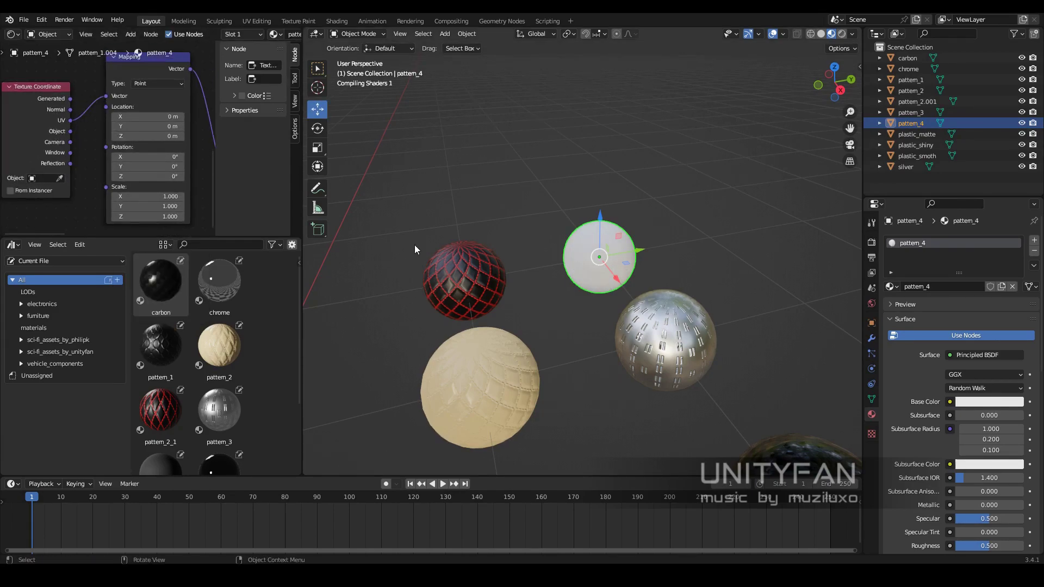
middle_click_drag(168, 198, 170, 186)
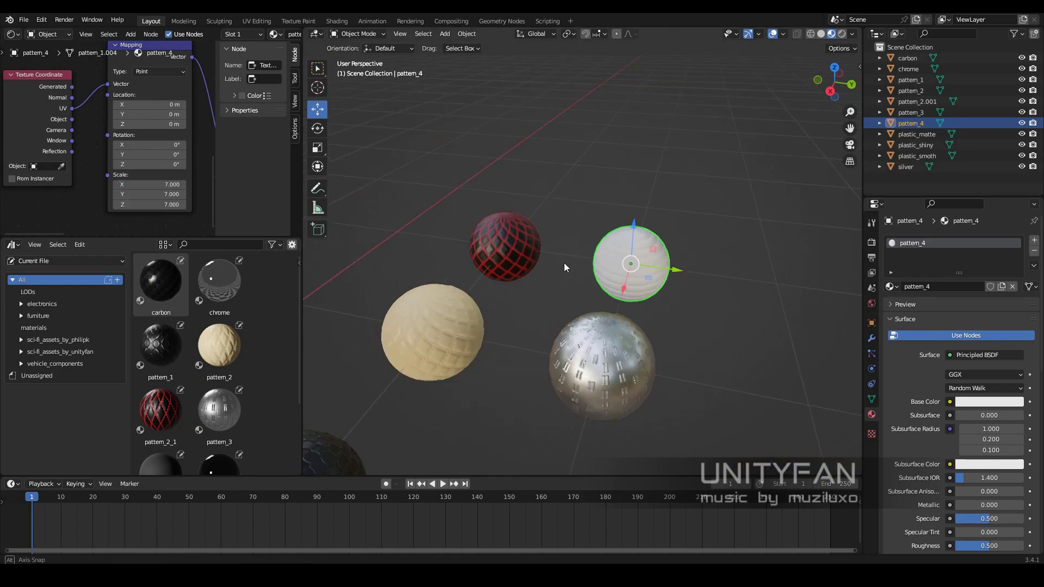
scroll(598, 272, "up", 3)
Darken the sphere's Base Color and change the normal-map image's colour space
middle_click_drag(109, 163, 145, 126)
left_click(143, 121)
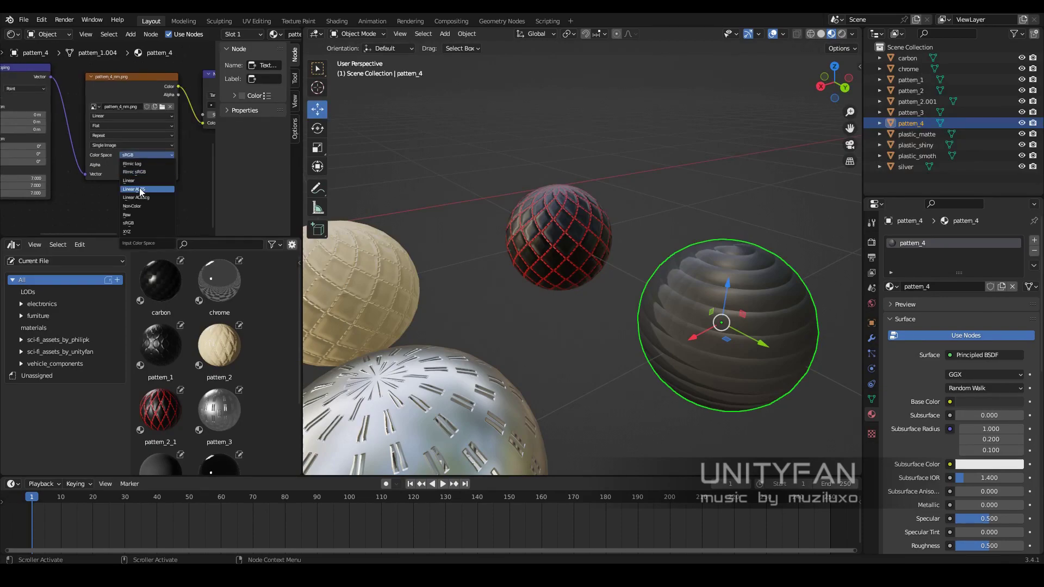
middle_click_drag(707, 326, 625, 283)
middle_click_drag(82, 179, 103, 222)
scroll(104, 222, "up", 3)
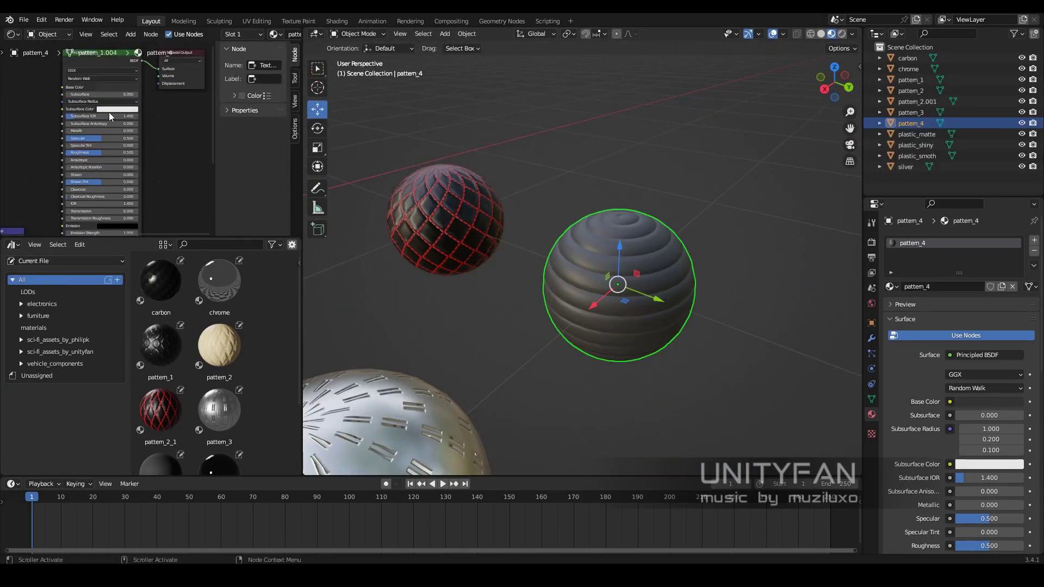
middle_click_drag(543, 326, 577, 323)
scroll(577, 323, "up", 3)
Save materials.blend and resize the material asset area
left_click(23, 20)
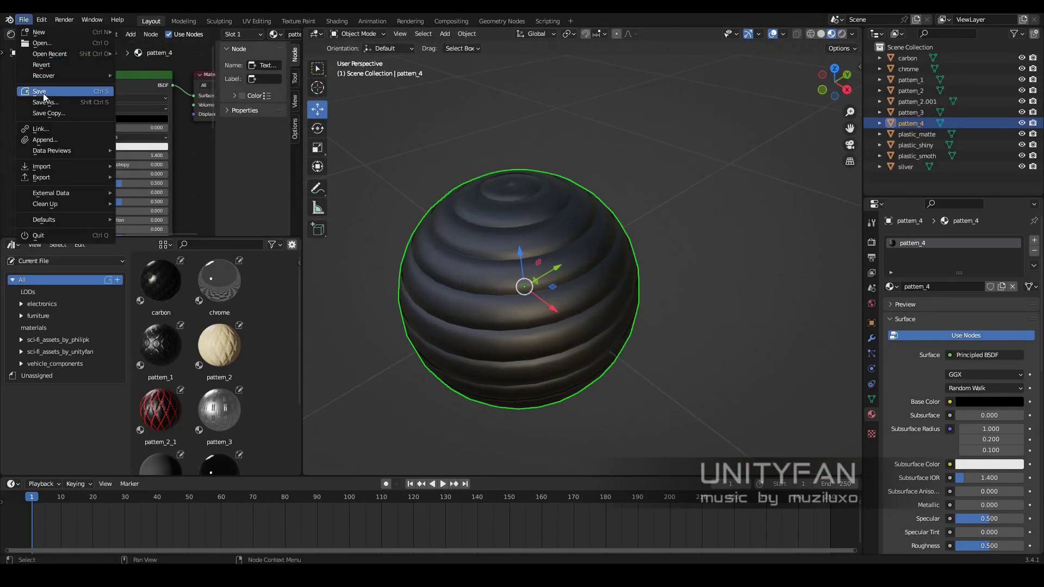
left_click(38, 139)
scroll(224, 360, "down", 4)
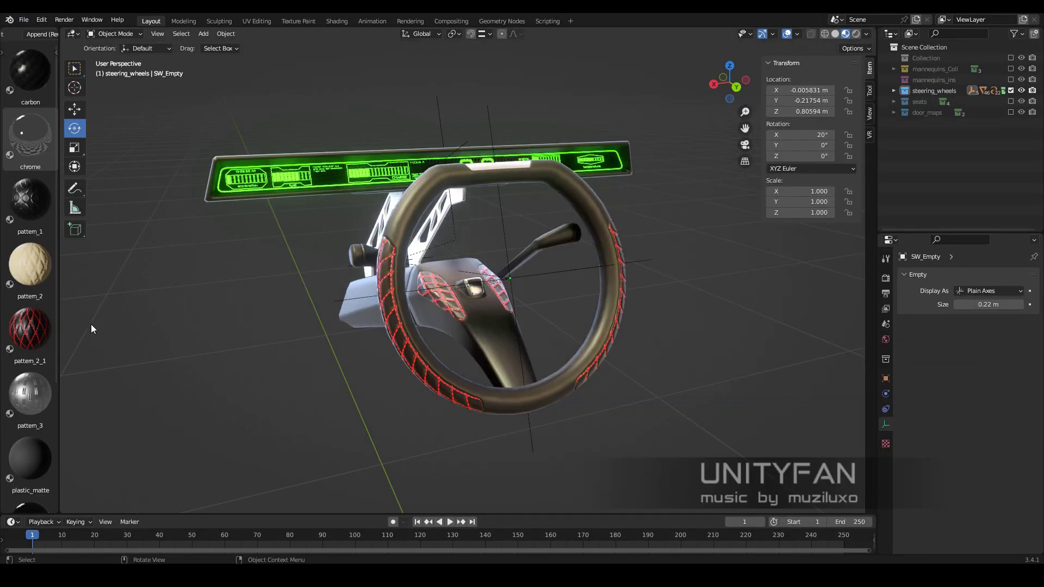
left_click(30, 332)
mouse_move(58, 326)
left_mouse_down()
mouse_move(144, 327)
mouse_move(11, 307)
left_mouse_up()
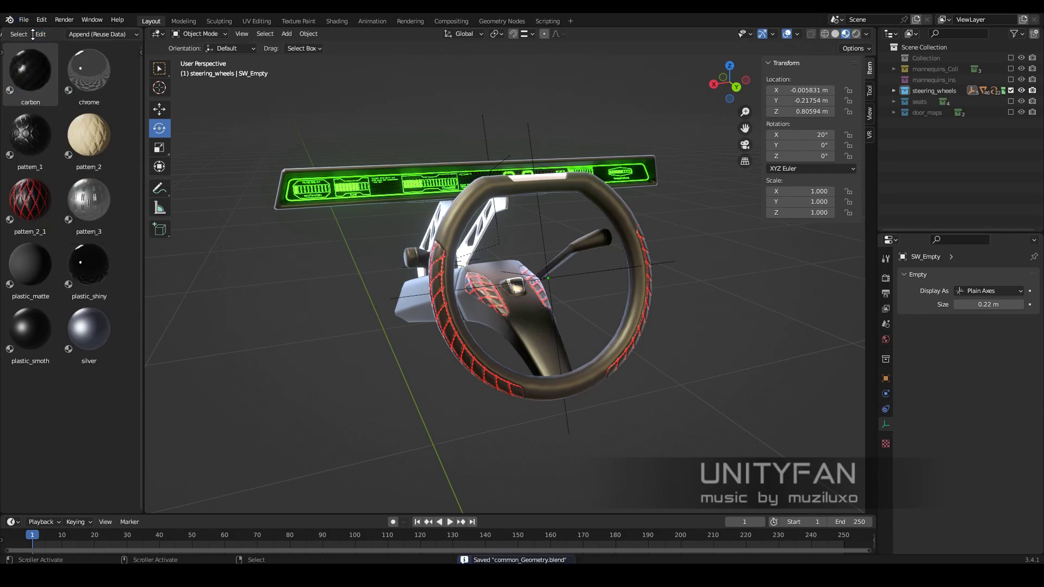
mouse_move(143, 337)
left_mouse_down()
mouse_move(147, 345)
mouse_move(256, 331)
left_mouse_up()
Place pattem_4 in the materials catalog and save the file
left_click(131, 215)
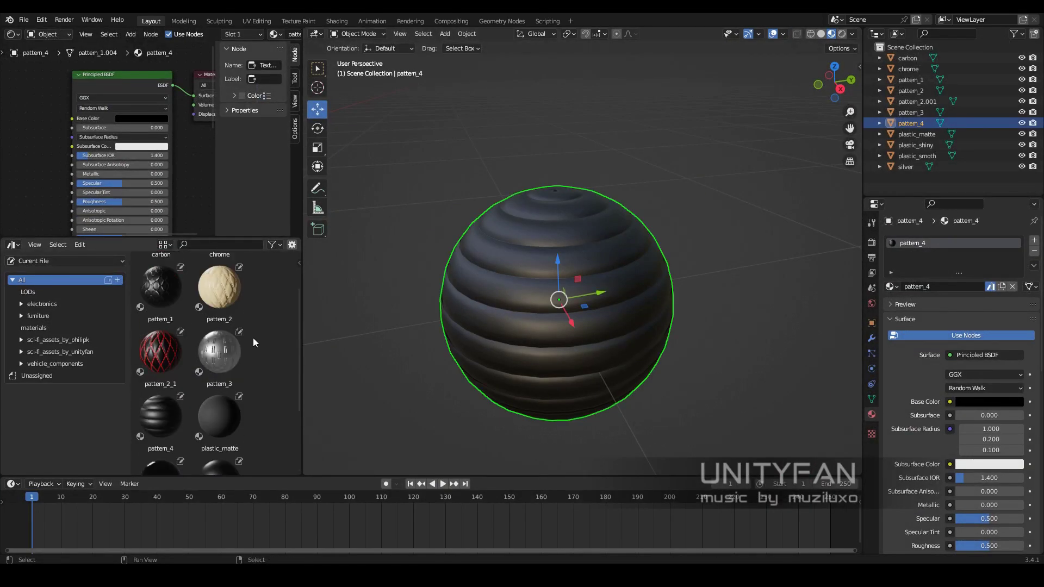
left_click_drag(163, 239, 163, 222)
scroll(217, 327, "up", 2)
scroll(165, 335, "down", 2)
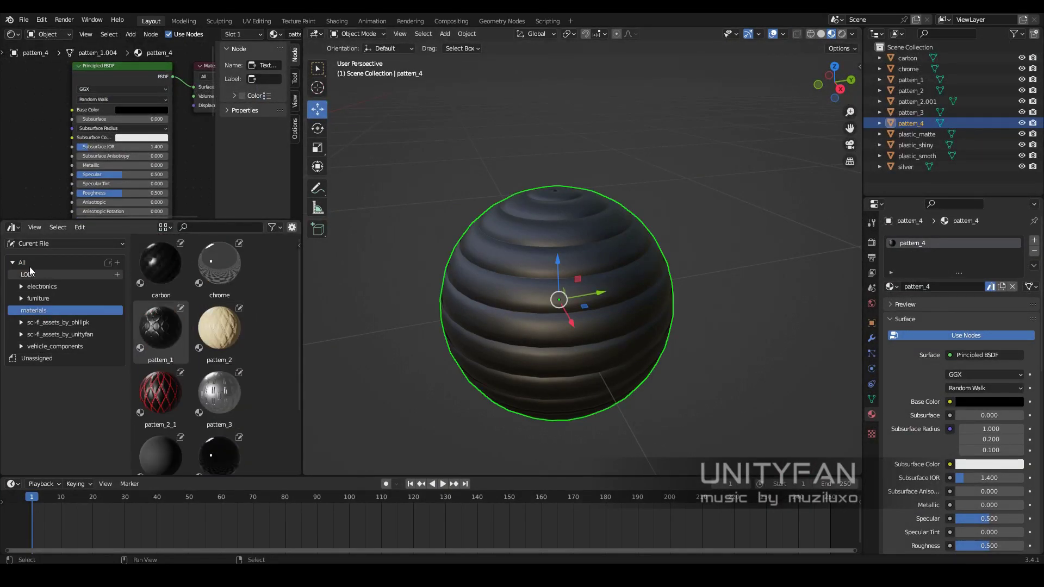
left_click_drag(160, 435, 50, 312)
left_click(108, 312)
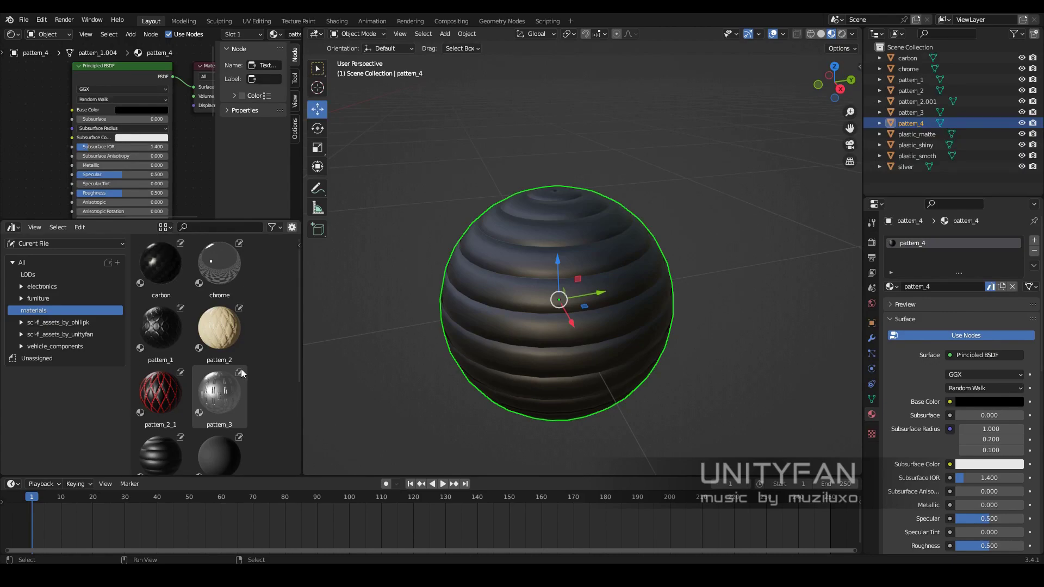
key("ctrl+s")
Return to the steering-wheel scene and refresh the asset library to include pattem_4
mouse_move(576, 283)
middle_mouse_down()
mouse_move(648, 281)
mouse_move(627, 312)
mouse_move(628, 351)
middle_mouse_up()
scroll(648, 280, "up", 3)
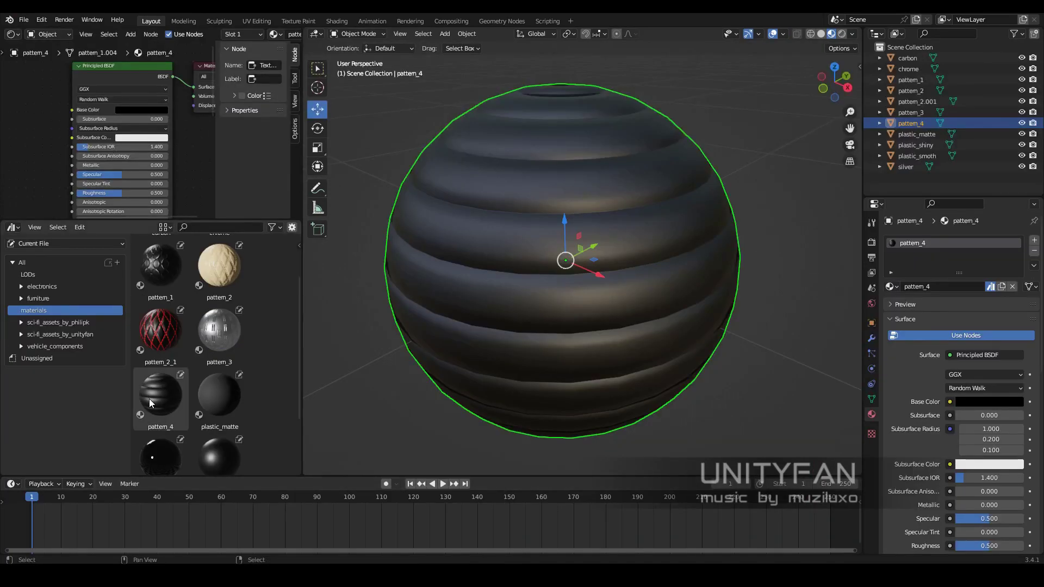
left_click(327, 530)
left_click(55, 50)
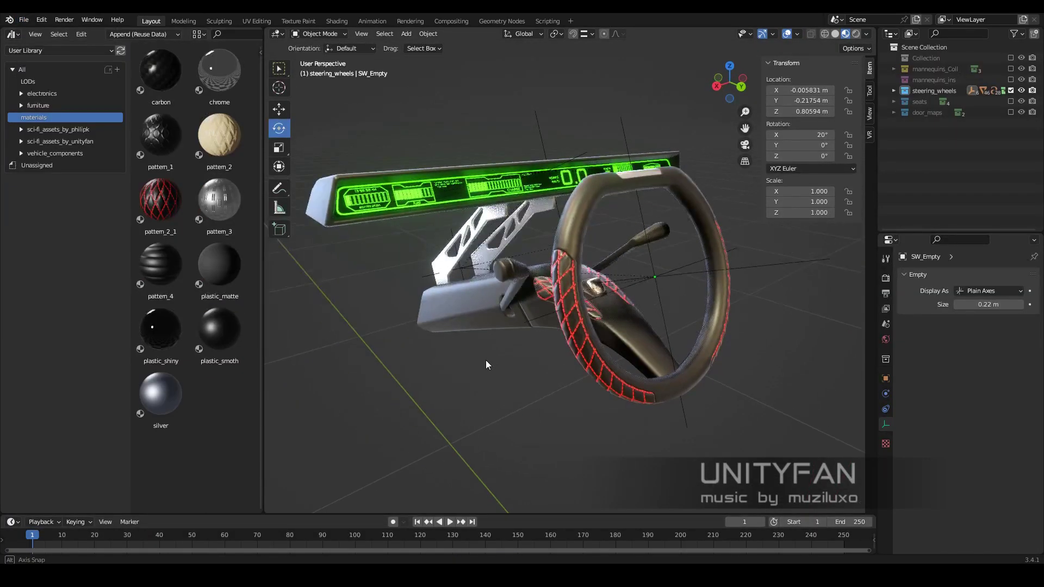
Apply the ribbed pattem_4 material to the steering-wheel grips
mouse_move(522, 304)
middle_mouse_down()
mouse_move(552, 373)
mouse_move(607, 322)
mouse_move(527, 315)
middle_mouse_up()
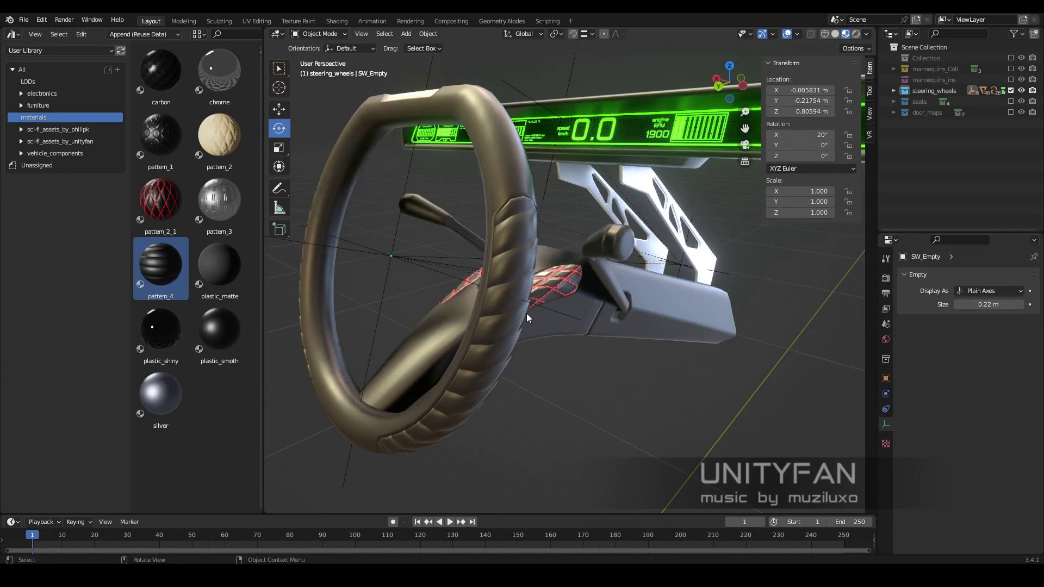
mouse_move(494, 452)
middle_mouse_down()
mouse_move(379, 311)
mouse_move(406, 268)
mouse_move(634, 385)
mouse_move(638, 352)
mouse_move(590, 317)
mouse_move(632, 293)
mouse_move(547, 303)
middle_mouse_up()
left_click(547, 302)
left_click(886, 470)
Tint the grips' base colour dark green, then return to materials.blend
left_click(993, 438)
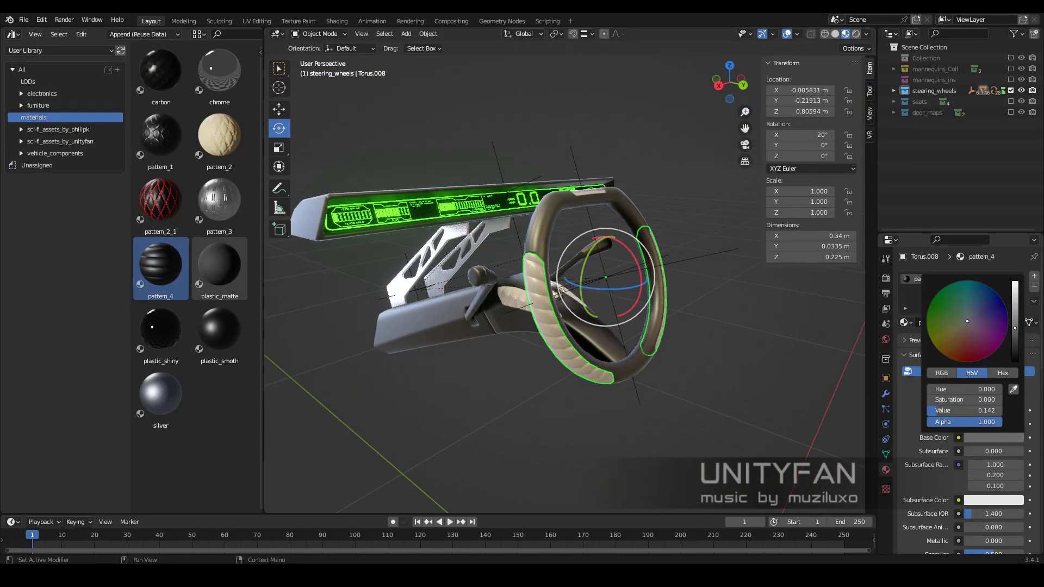
left_click_drag(968, 322, 1000, 321)
mouse_move(924, 392)
middle_mouse_down()
mouse_move(692, 375)
mouse_move(655, 351)
mouse_move(788, 380)
middle_mouse_up()
left_click(989, 438)
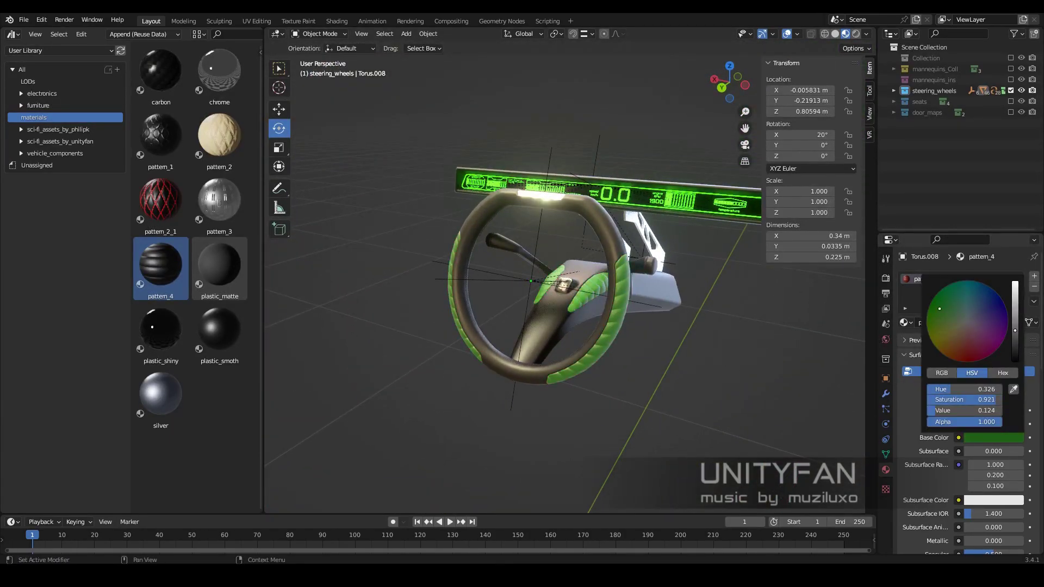
left_click_drag(1014, 330, 1014, 347)
middle_click_drag(707, 354, 625, 348)
left_click(994, 438)
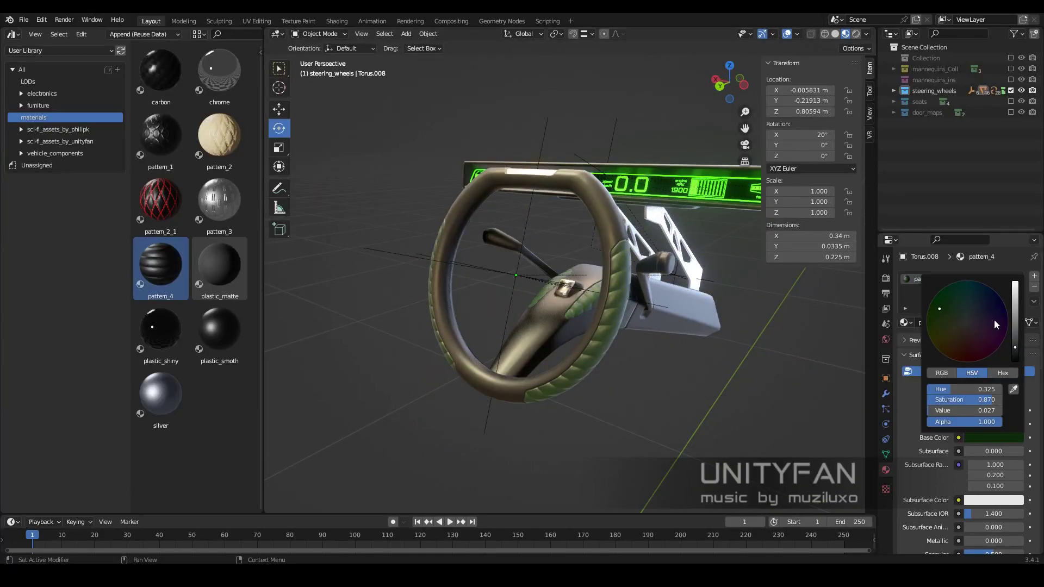
left_click_drag(995, 325, 978, 297)
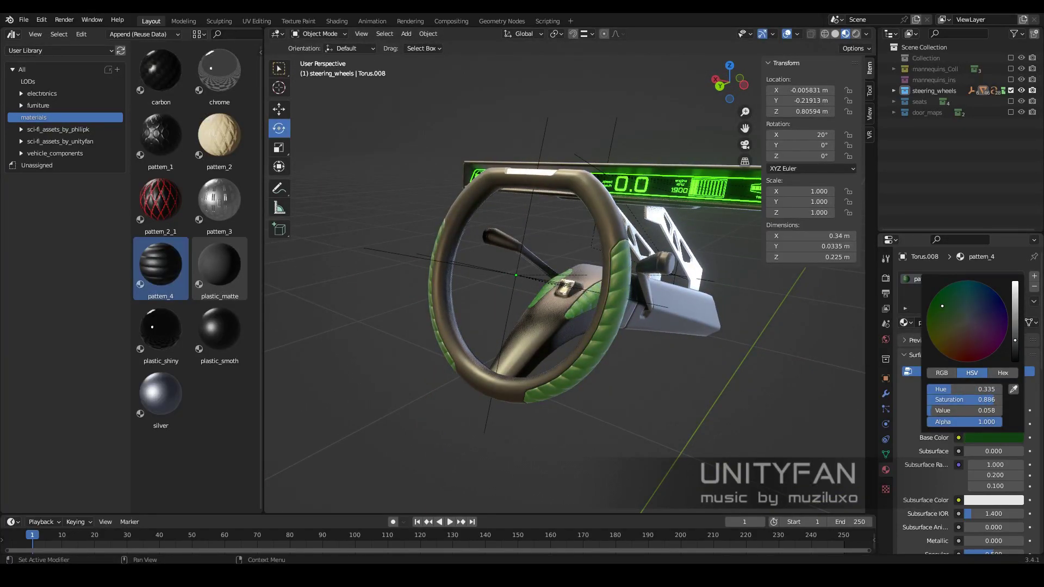
left_click(440, 527)
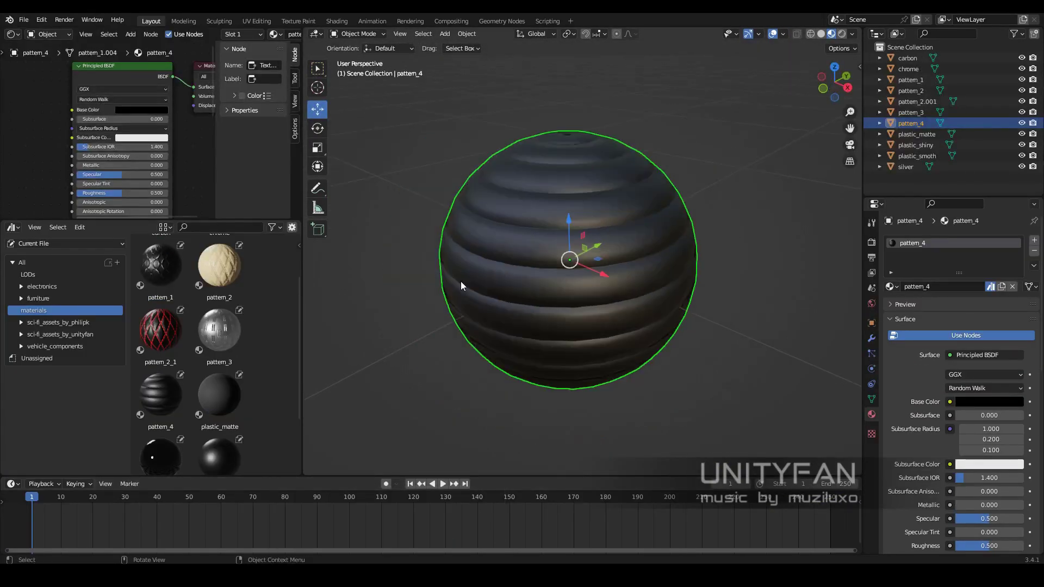
Reopen the pattern_maker file, show pattern_004 instead of pattern_003, and move the wavy plane -2 m on X and Y
left_click(24, 19)
left_click(136, 56)
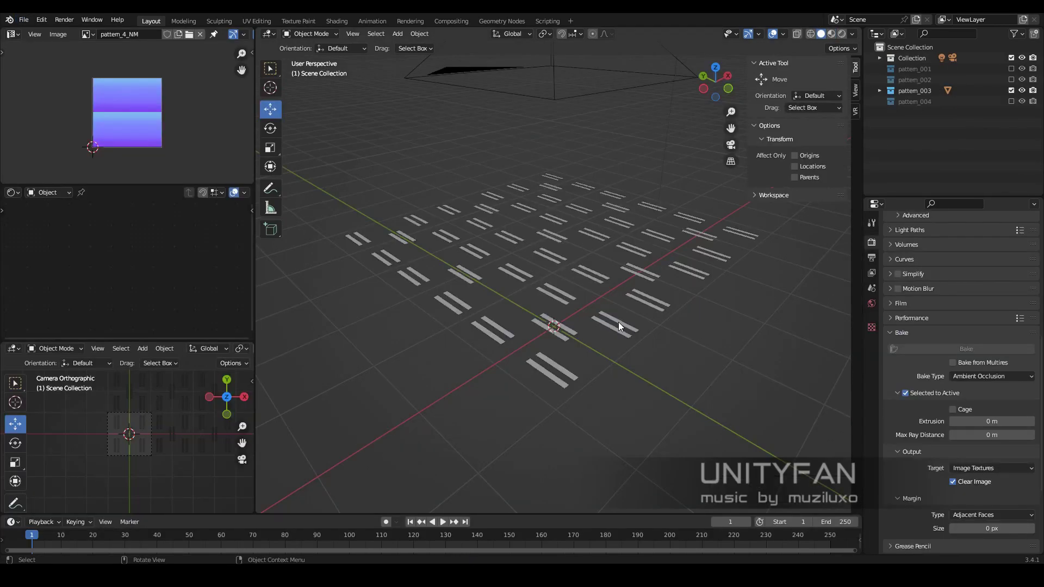
left_click(1011, 101, "ctrl")
mouse_move(585, 295)
middle_mouse_down()
mouse_move(553, 301)
mouse_move(566, 394)
mouse_move(559, 352)
middle_mouse_up()
scroll(550, 291, "down", 2)
key("g")
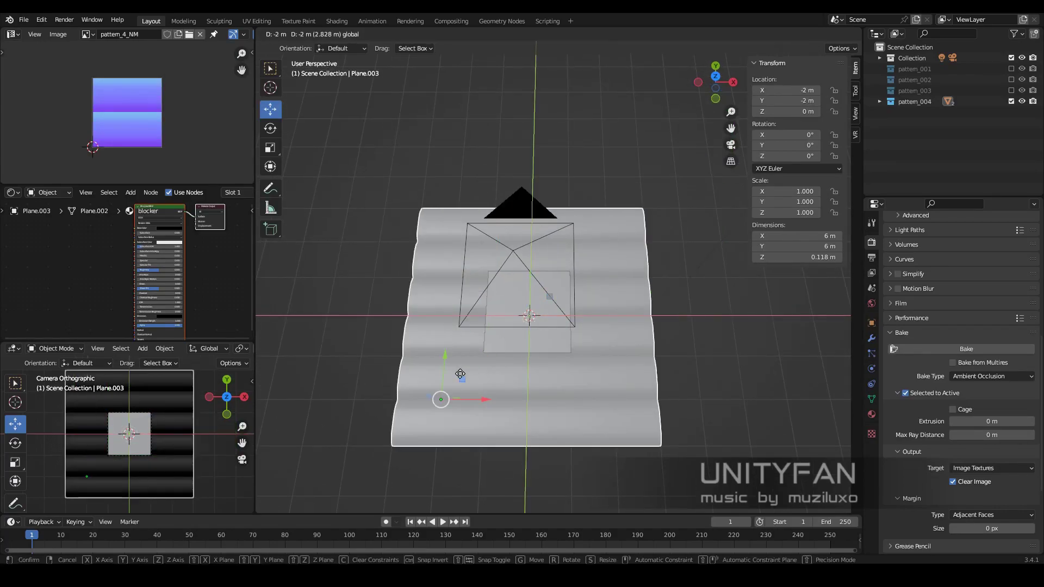
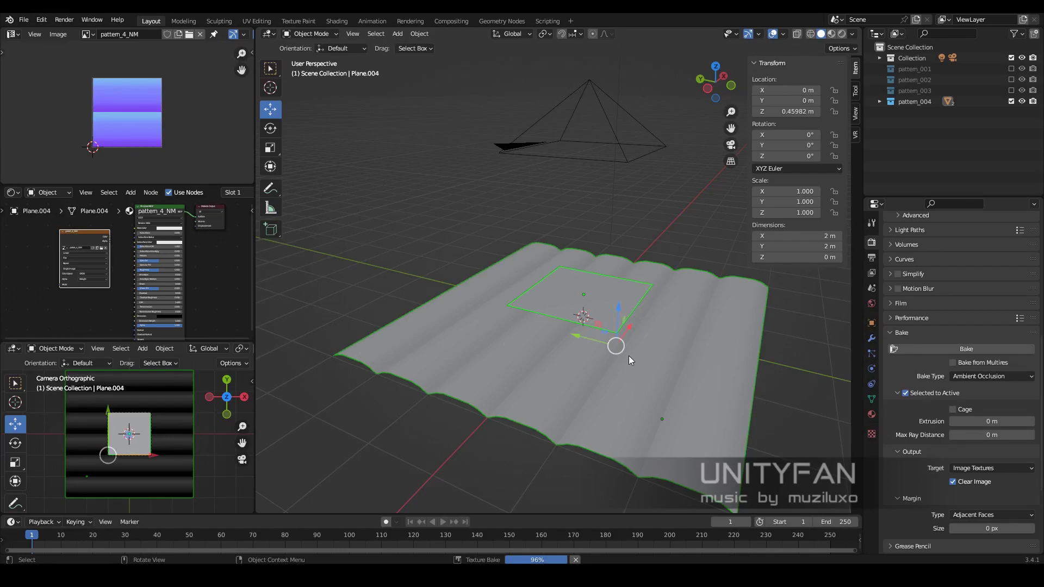
Orbit the view to inspect the baked ambient occlusion on the ribbed plane
scroll(630, 353, "up", 1)
scroll(635, 348, "up", 1)
scroll(635, 351, "up", 1)
scroll(635, 351, "down", 3)
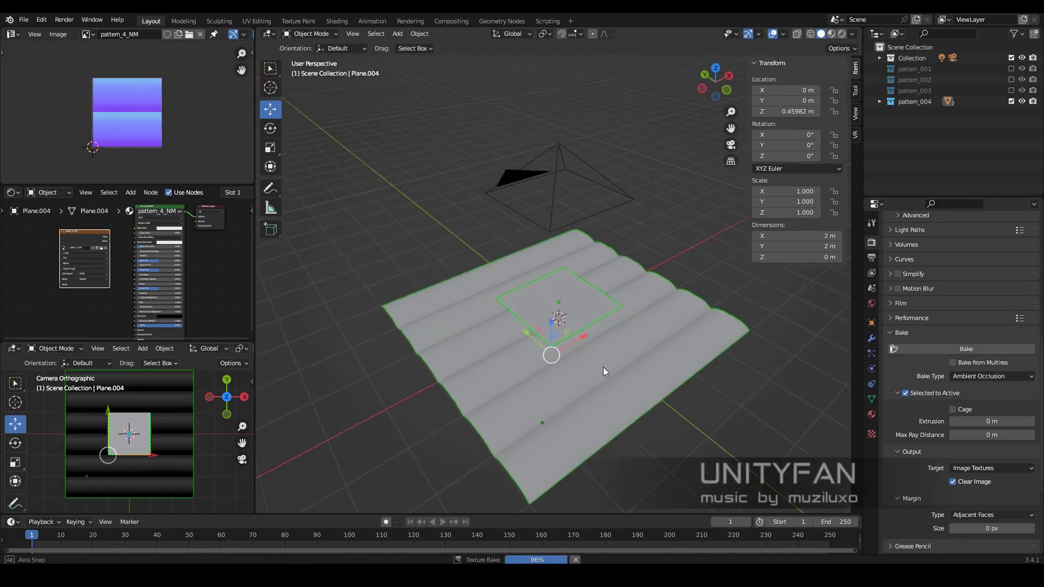
mouse_move(603, 367)
middle_mouse_down()
mouse_move(447, 302)
mouse_move(458, 320)
middle_mouse_up()
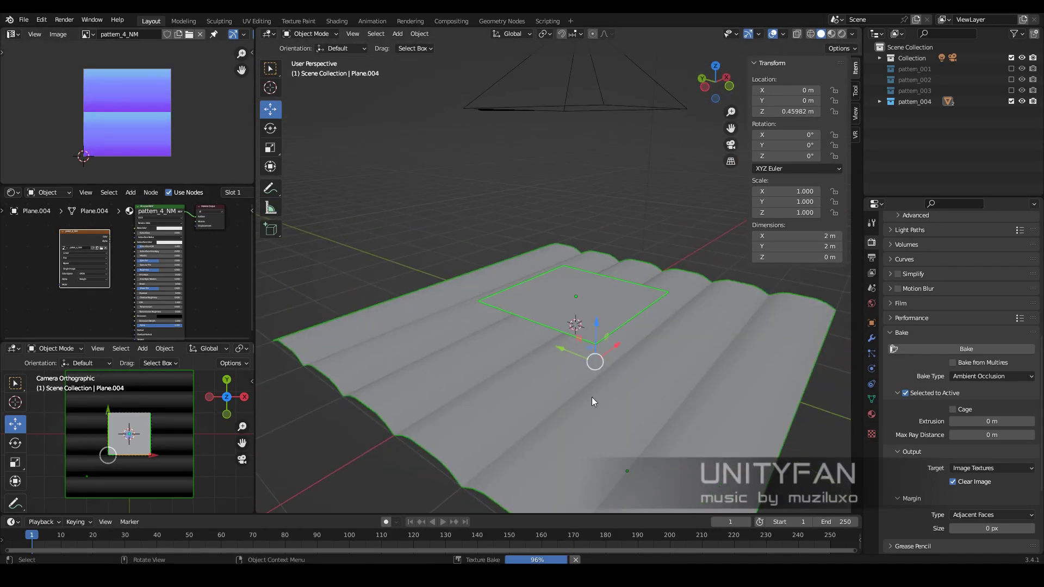
Save the baked image as pattern_4_ao.png in the patterns folder
left_click(327, 525)
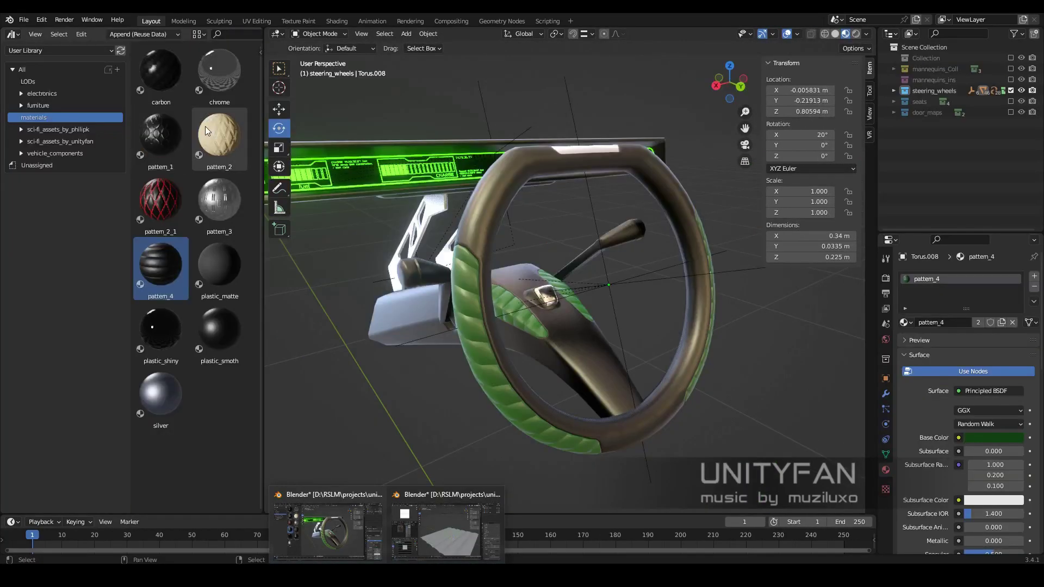
left_click(446, 530)
left_click(59, 33)
left_click(81, 135)
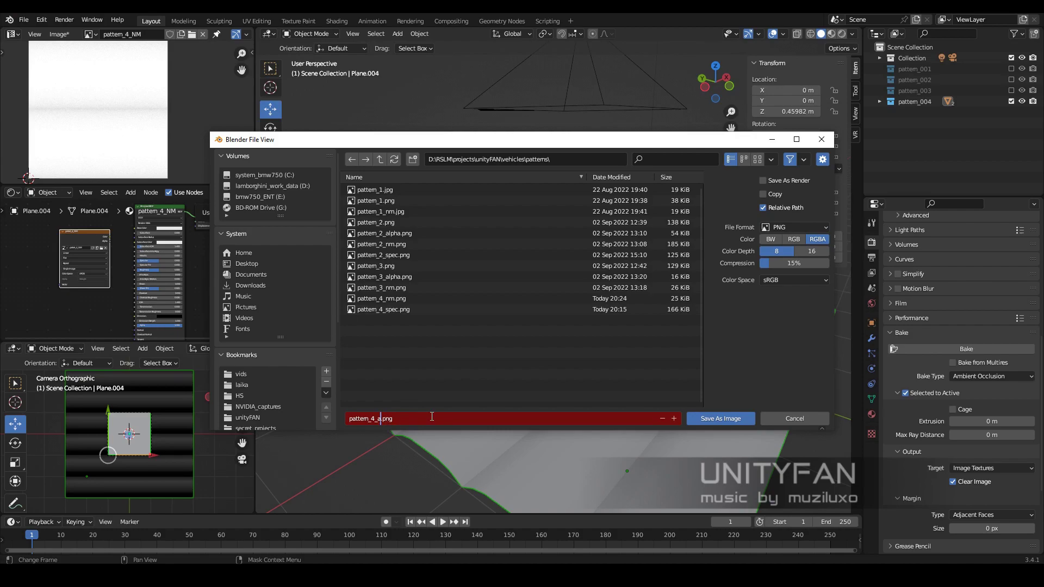
left_click(739, 423)
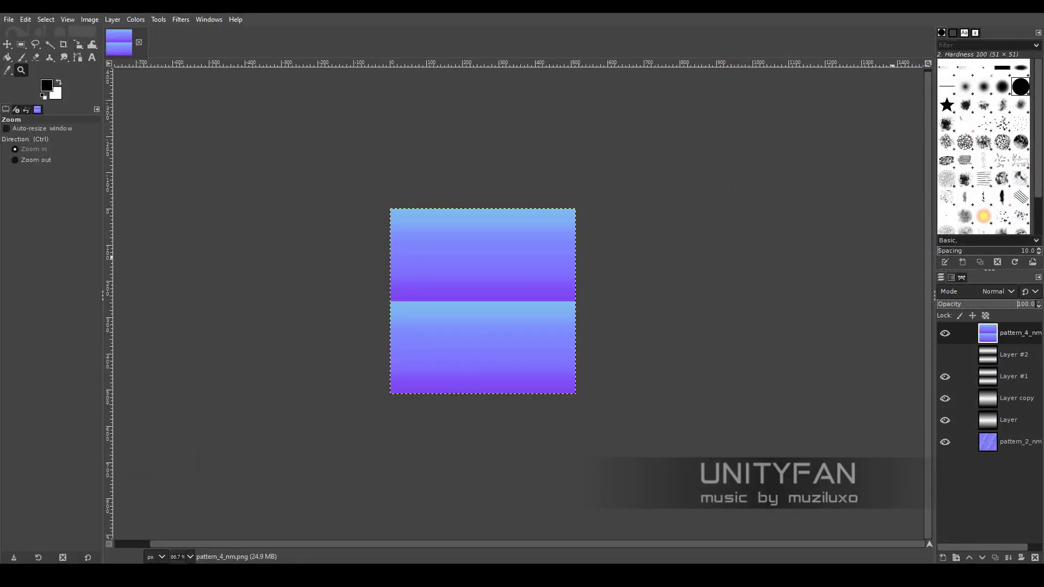
Close the normal map without saving and apply Color to Alpha on pattern_4_ao's top layer
left_click(138, 42)
left_click(556, 345)
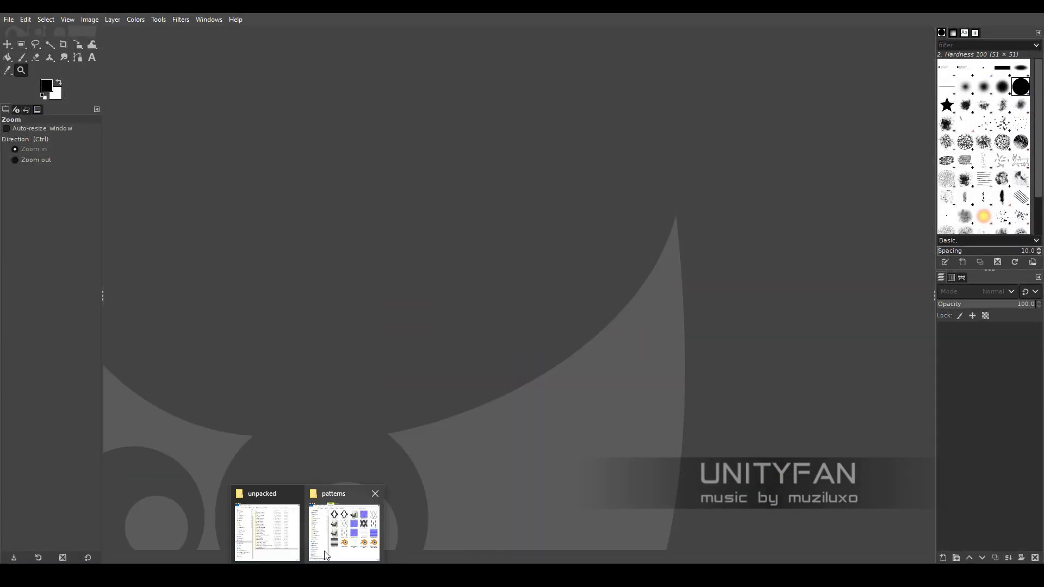
left_click(340, 525)
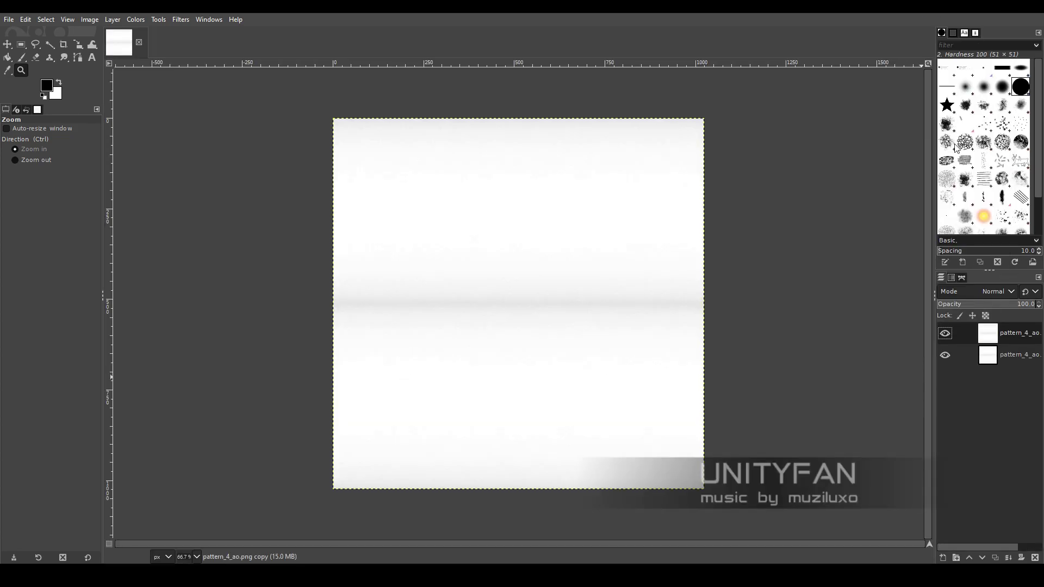
left_click(135, 21)
left_click(256, 275)
left_click(790, 360)
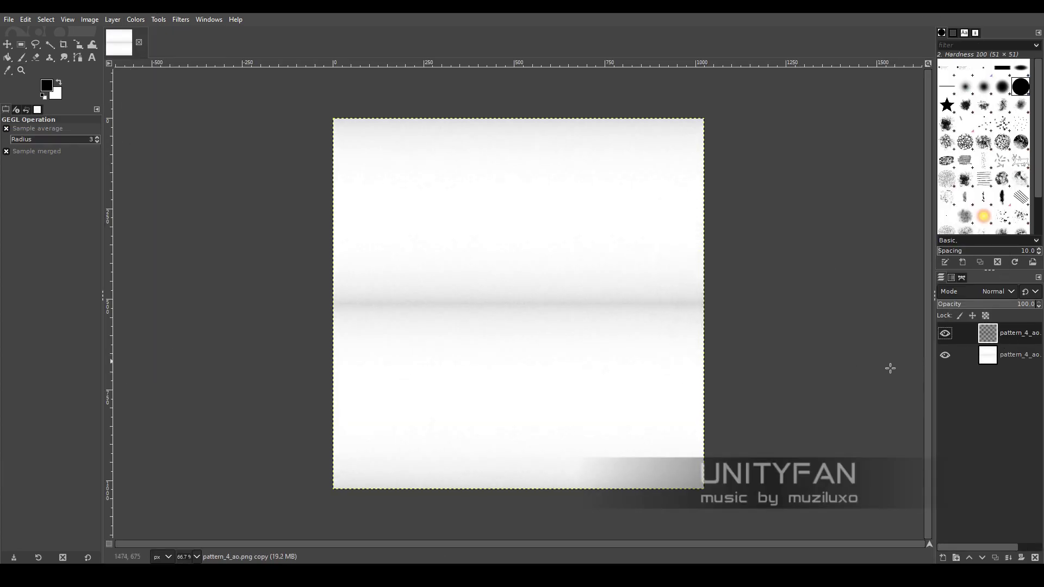
Duplicate the transparent top layer five times
right_click(1011, 332)
left_click(959, 116)
right_click(1003, 326)
left_click(959, 116)
right_click(1011, 332)
left_click(959, 117)
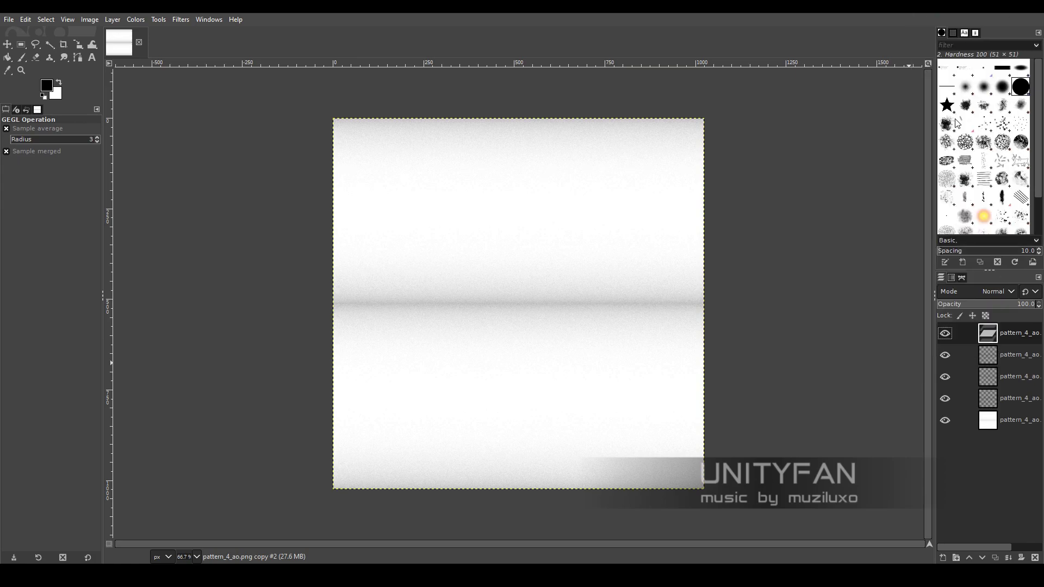
right_click(1011, 332)
left_click(959, 116)
right_click(1011, 332)
left_click(959, 117)
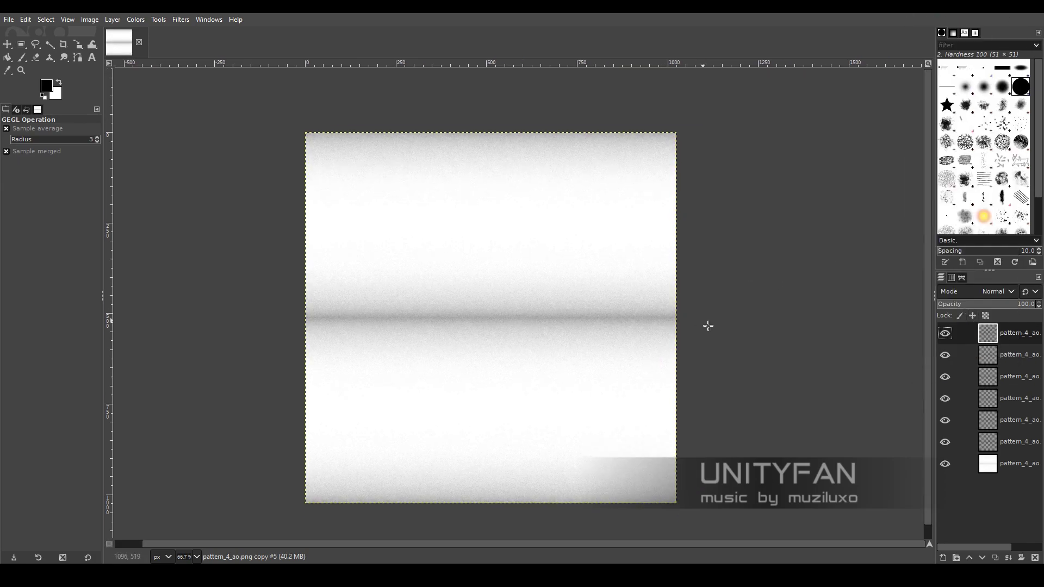
Merge the stacked copies down into a single darker layer
right_click(1011, 332)
left_click(955, 129)
right_click(1011, 332)
left_click(955, 130)
right_click(1011, 333)
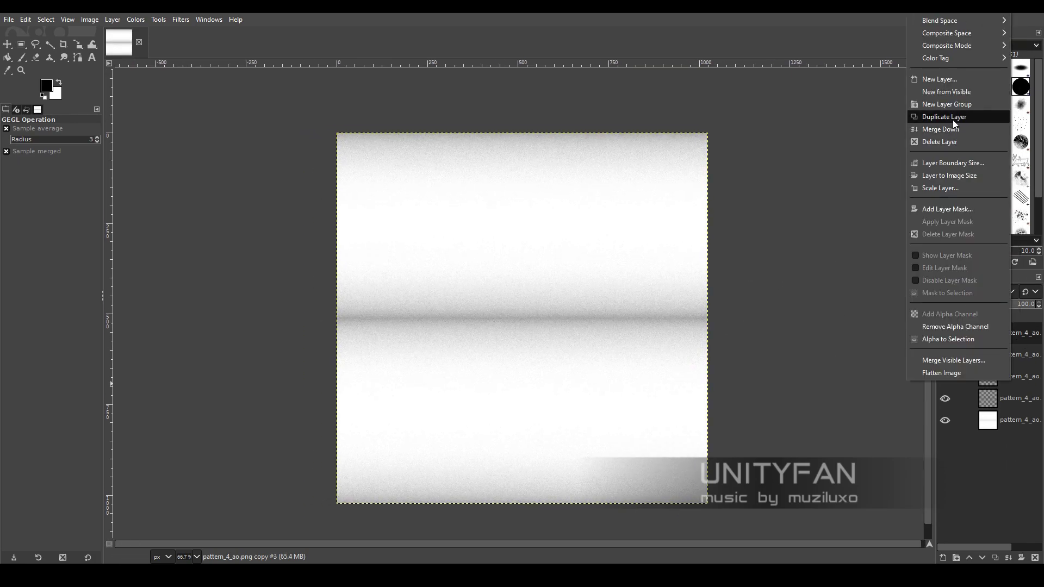
left_click(952, 129)
left_click(951, 133)
Apply Noise Reduction at strength 4, duplicate the cleaned layer and hide the middle copy
left_click(181, 19)
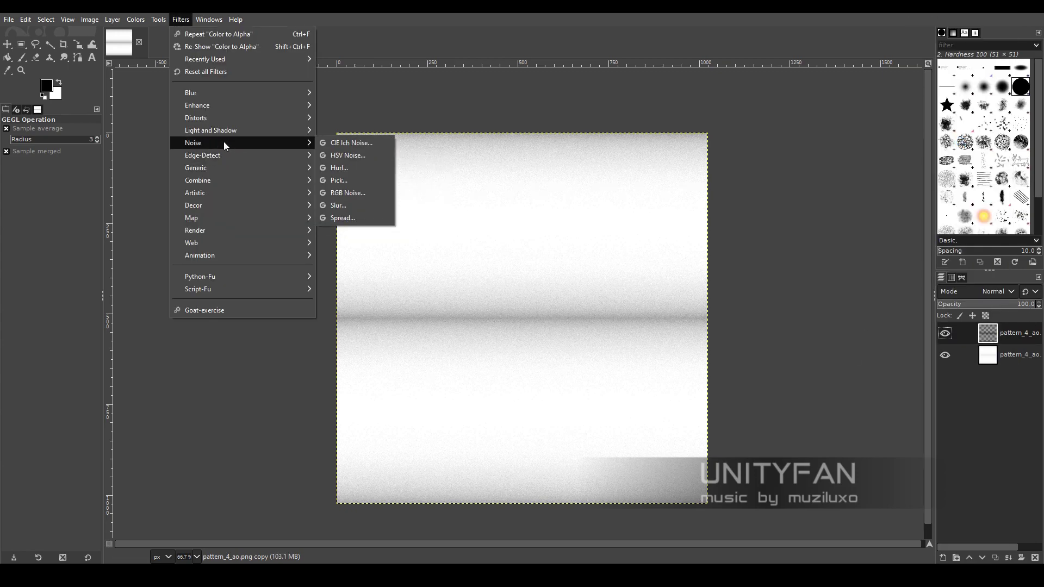
left_click(356, 143)
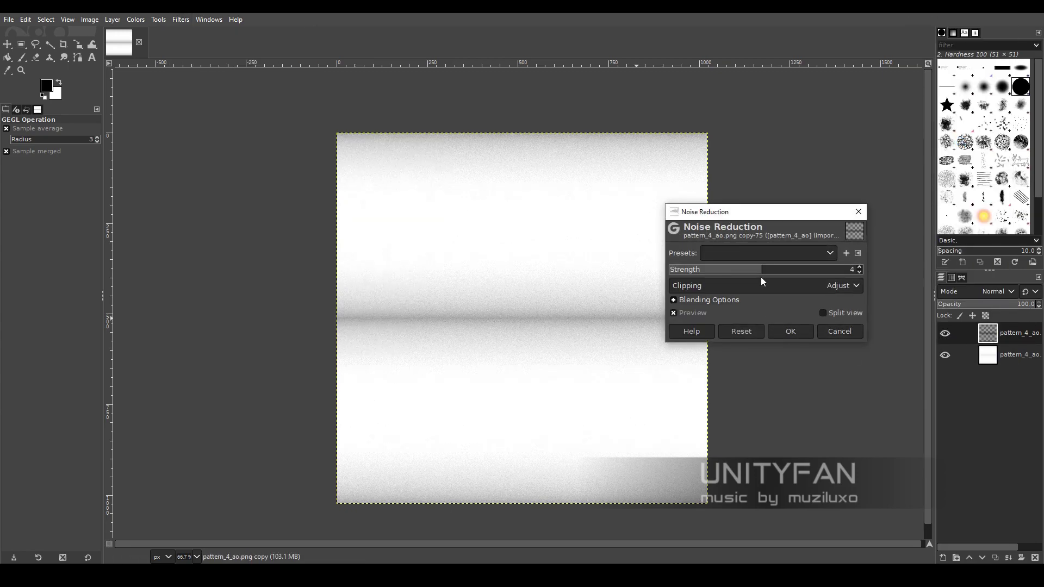
left_click(791, 332)
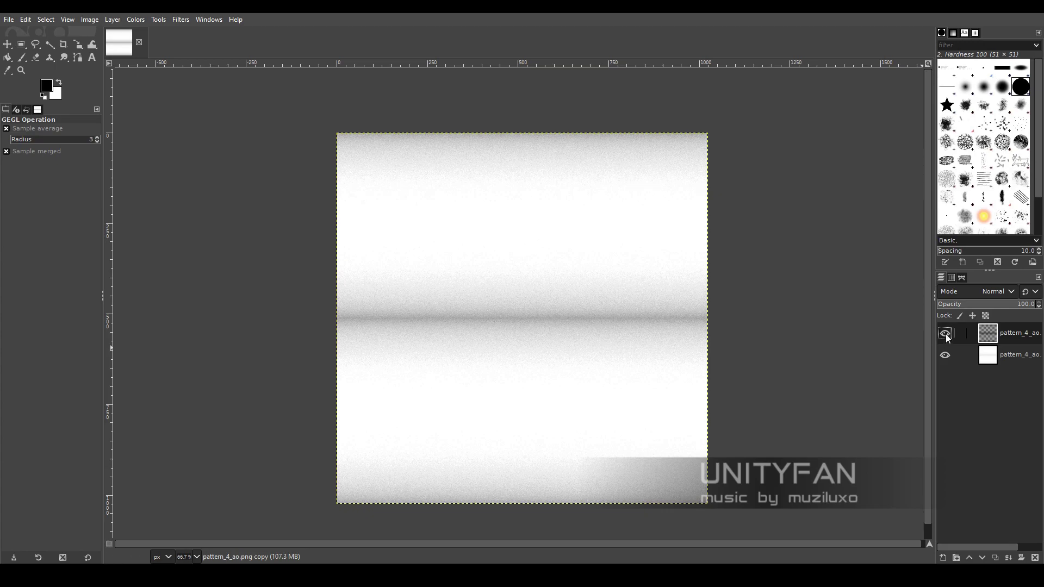
right_click(1017, 333)
left_click(949, 116)
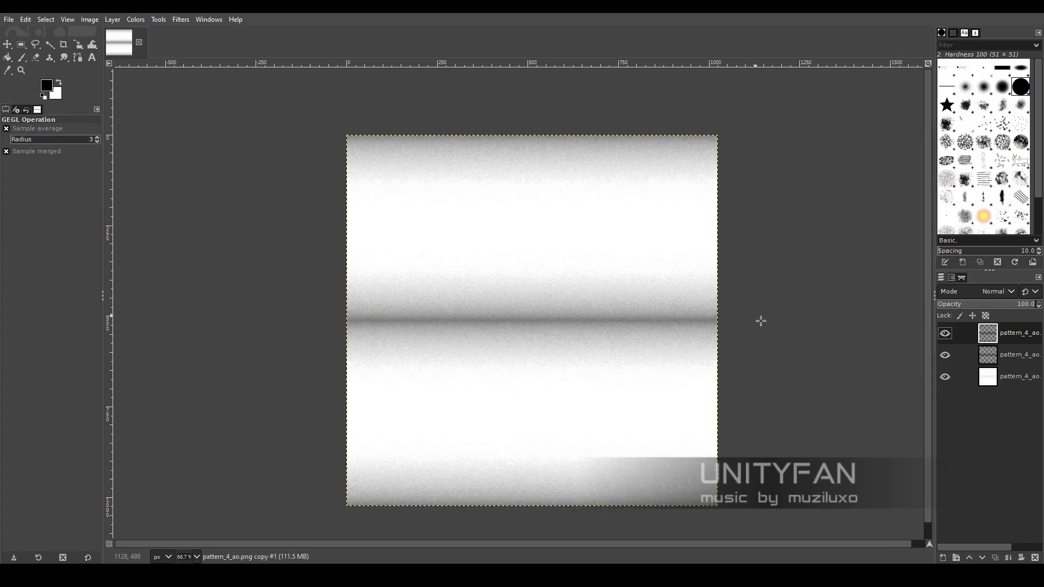
right_click(1017, 333)
left_click(960, 141)
right_click(1012, 335)
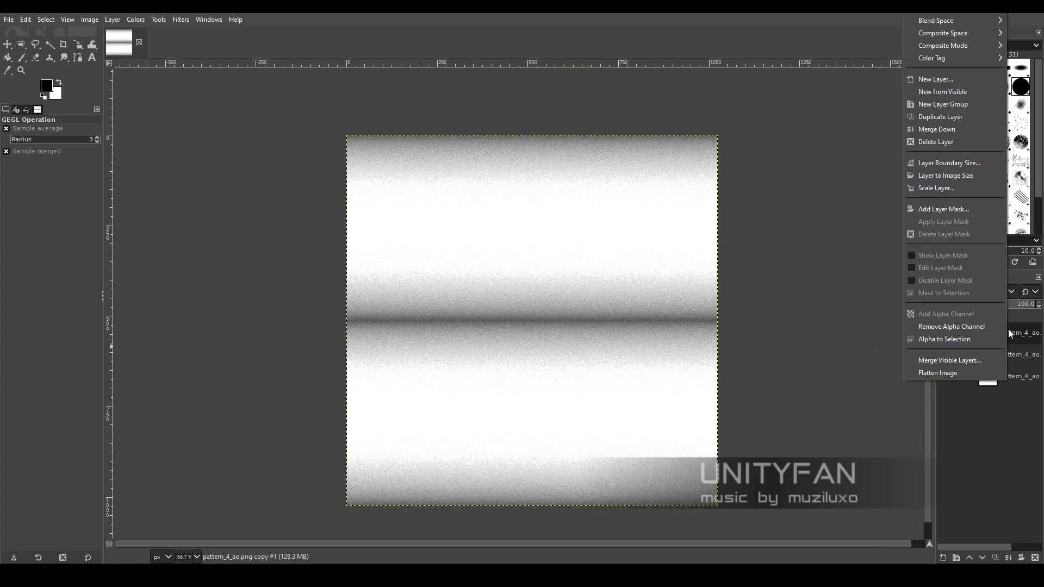
right_click(1011, 342)
left_click(948, 116)
left_click(945, 355)
Gaussian-blur the top layer and add a copy faded to about 66% opacity
left_click(180, 19)
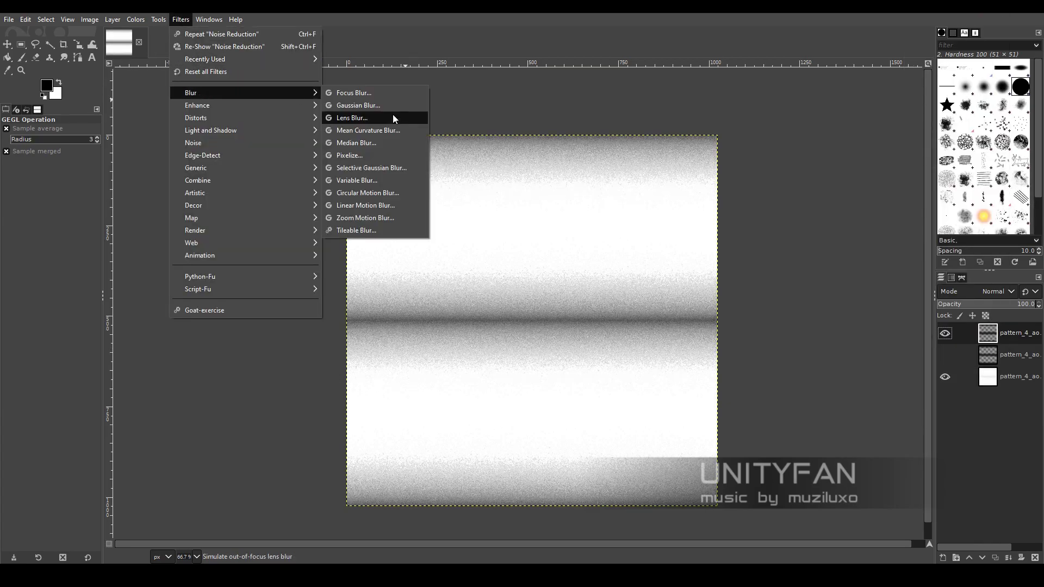
left_click(386, 106)
left_click(790, 387)
right_click(1013, 333)
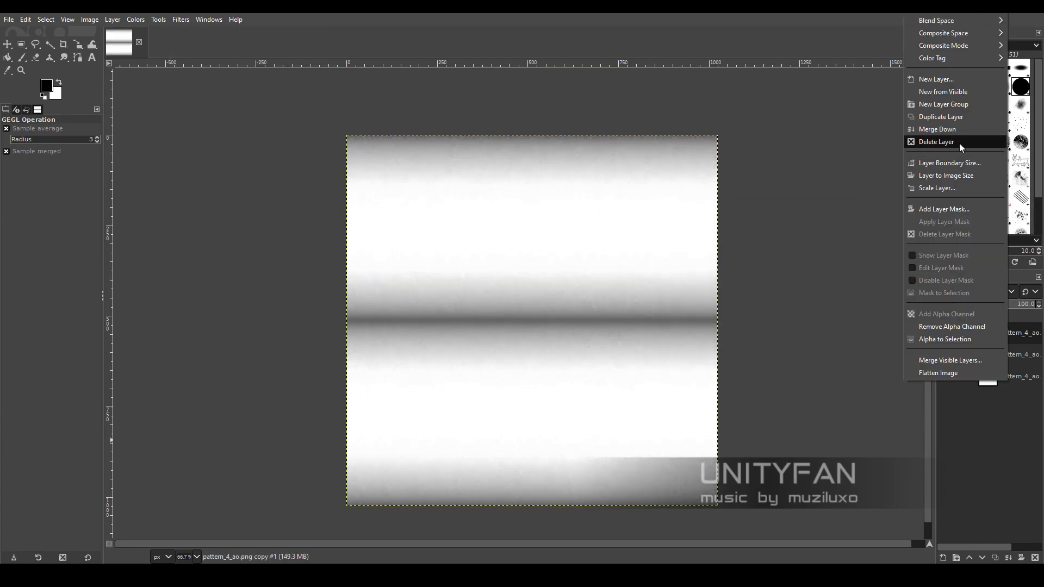
left_click(948, 116)
left_click(1005, 304)
Export the image as pattern_4_spec.png
key("ctrl+shift+e")
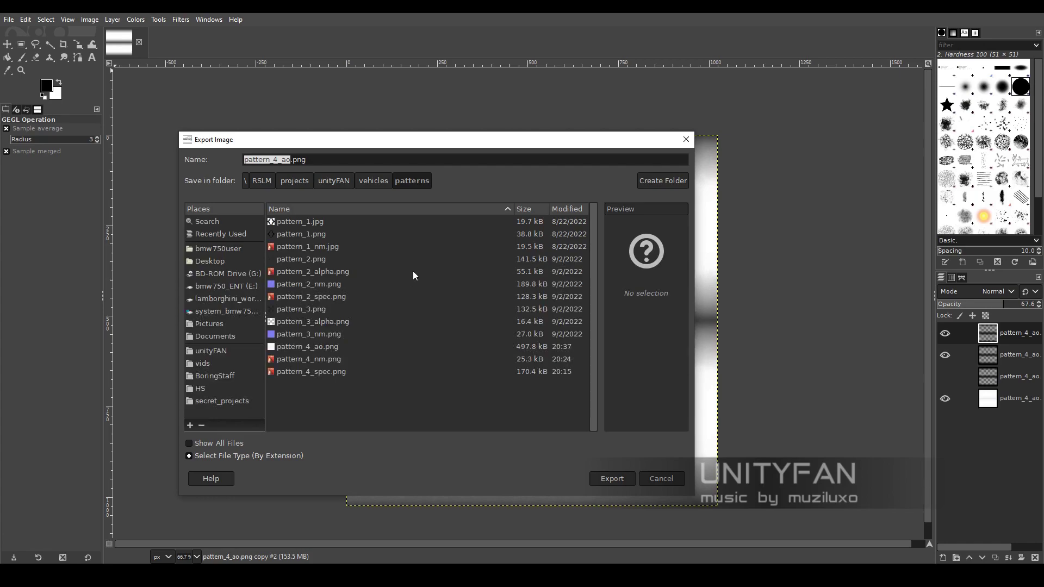
left_click(340, 371)
left_click(612, 479)
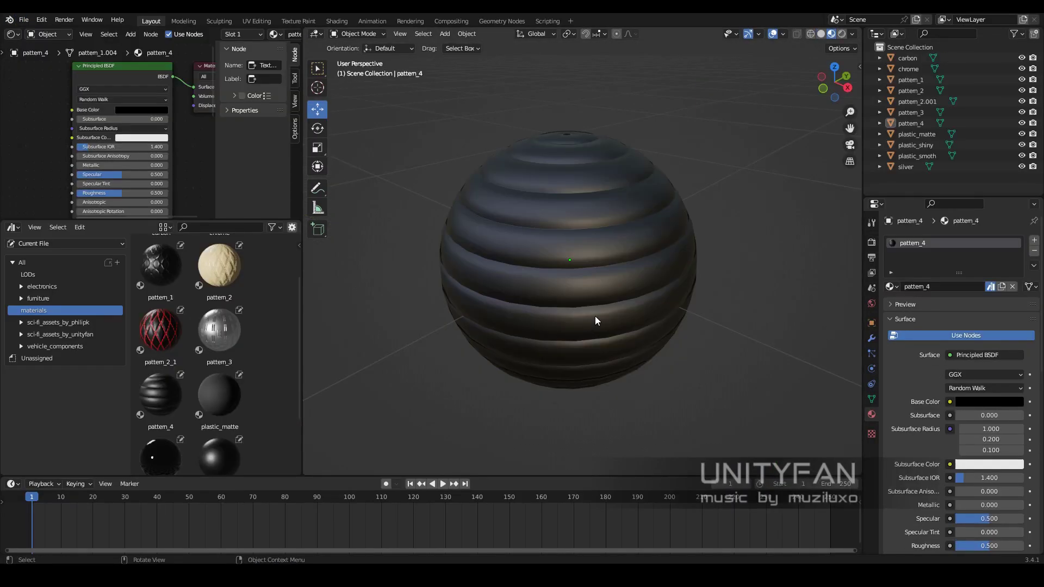
Select the pattern_4 sphere and material, and set the View Transform to Standard
left_click(594, 315)
scroll(246, 384, "up", 2)
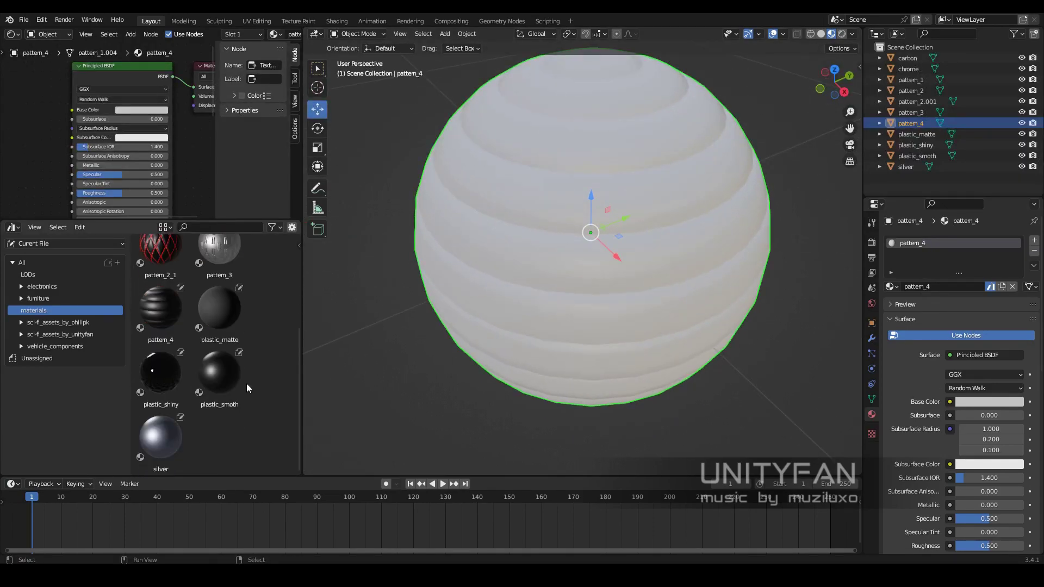
left_click(161, 439)
scroll(132, 148, "down", 2)
left_click(872, 241)
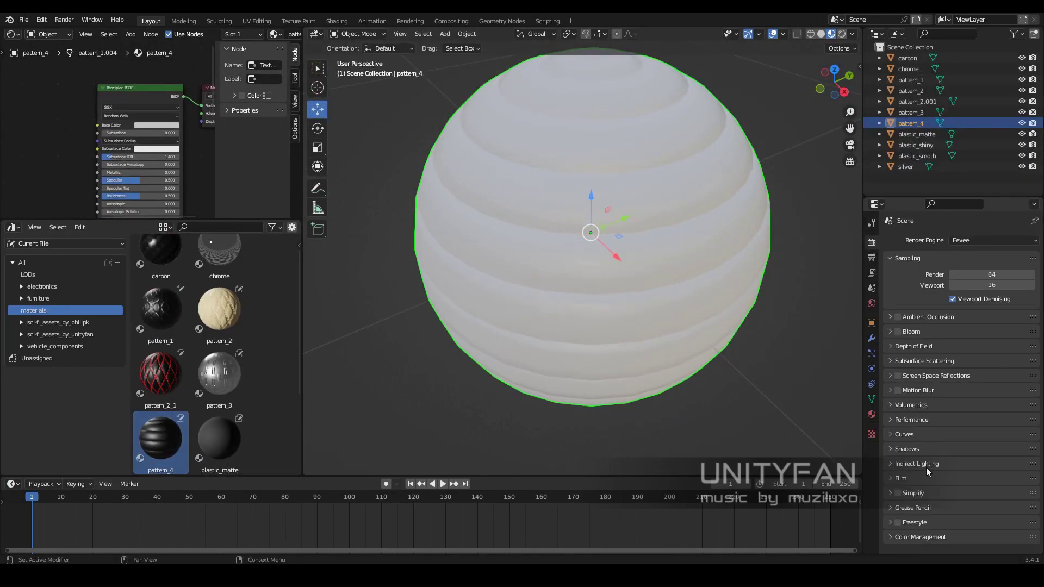
scroll(957, 381, "down", 10)
left_click(992, 478)
scroll(630, 317, "down", 2)
Add a colour Mix node feeding Base Color, and link Mapping to the Image Texture's Vector
left_click(363, 558)
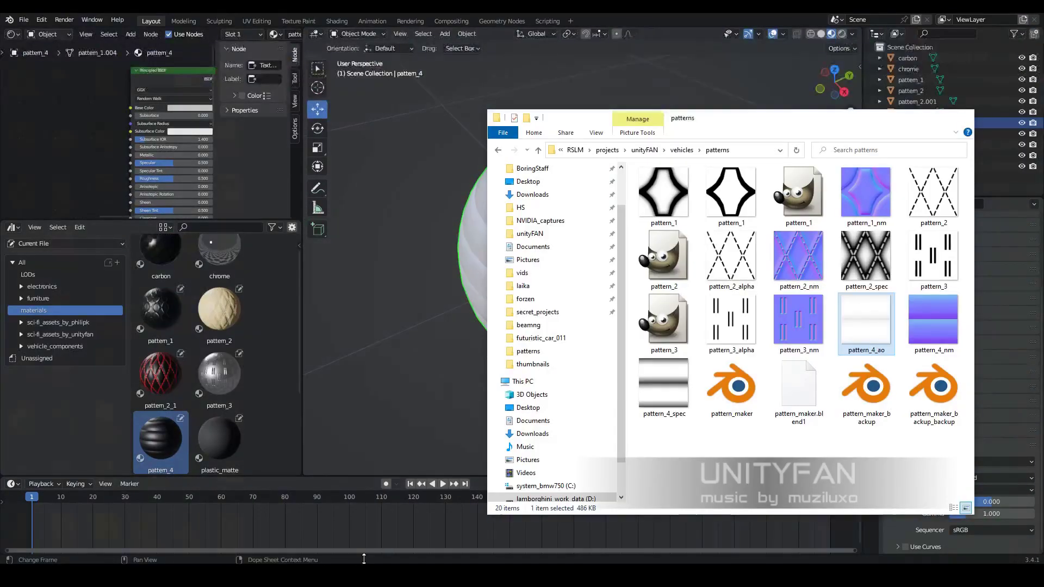
left_click(25, 132)
scroll(106, 120, "down", 3)
key("shift+a")
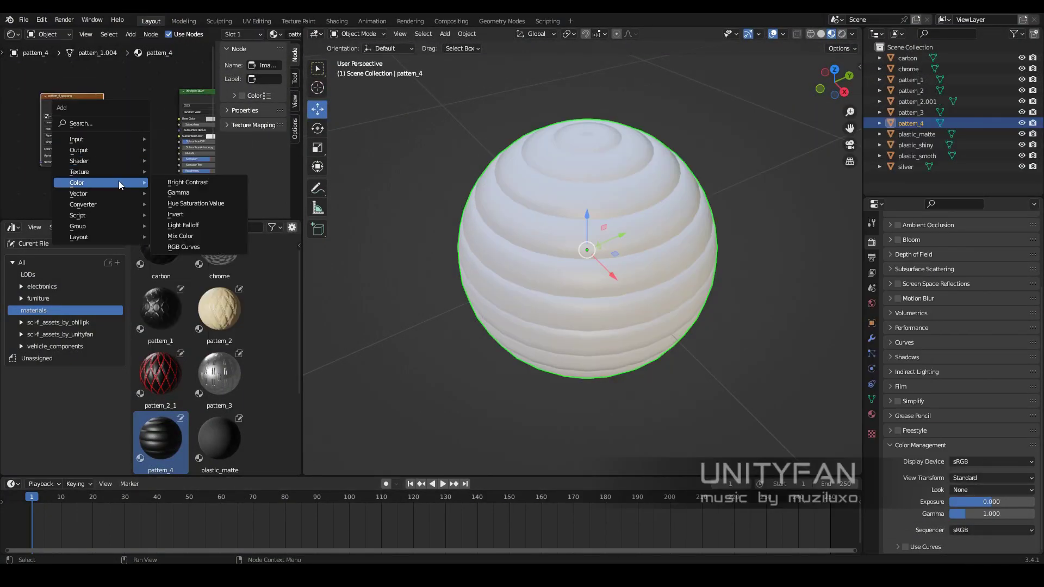
scroll(106, 128, "up", 2)
scroll(164, 150, "up", 1)
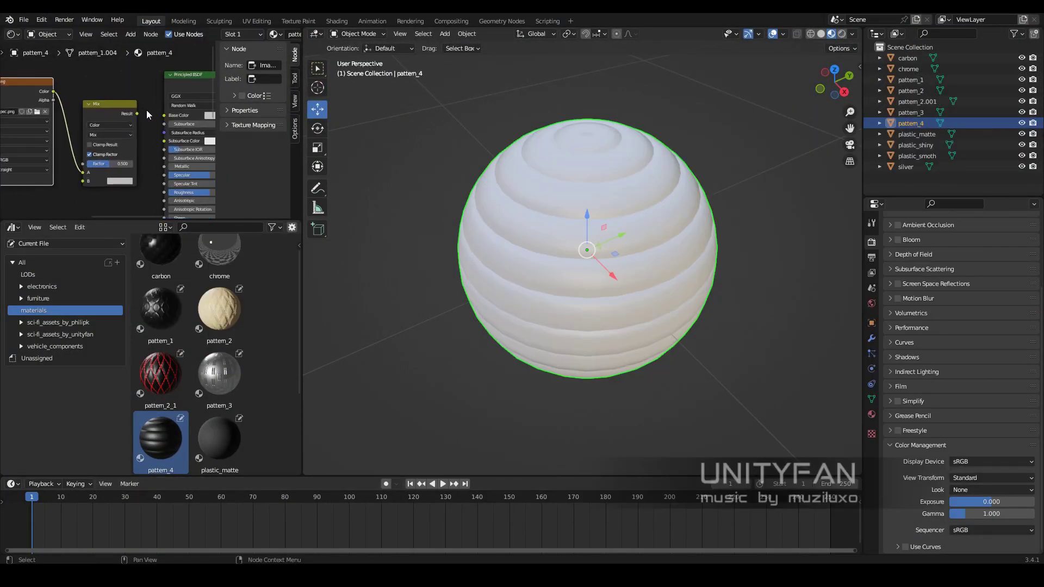
left_click_drag(142, 110, 173, 113)
left_click(94, 153)
scroll(138, 150, "down", 3)
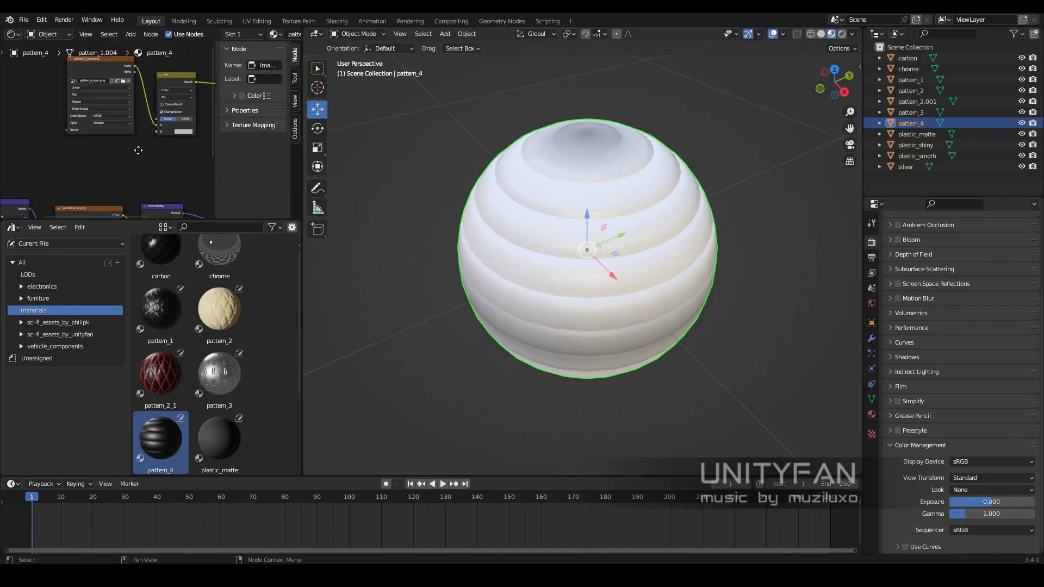
mouse_move(105, 172)
left_mouse_down()
mouse_move(118, 125)
mouse_move(92, 127)
left_mouse_up()
scroll(567, 279, "down", 3)
Set the Mix node to Multiply with a tan second colour
scroll(92, 127, "up", 2)
left_click(118, 140)
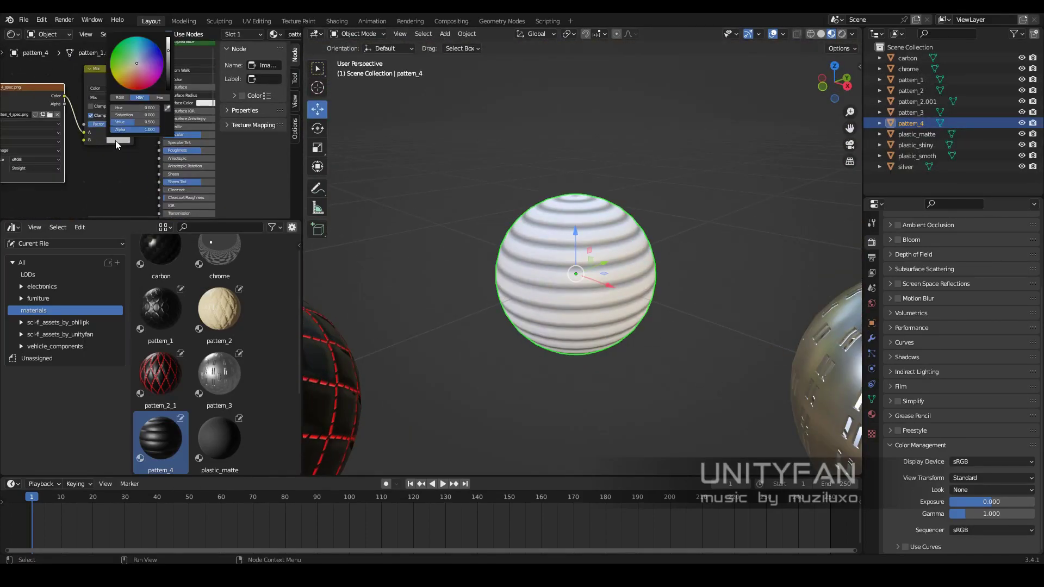
left_click(116, 80)
left_click(111, 77)
left_click(109, 103)
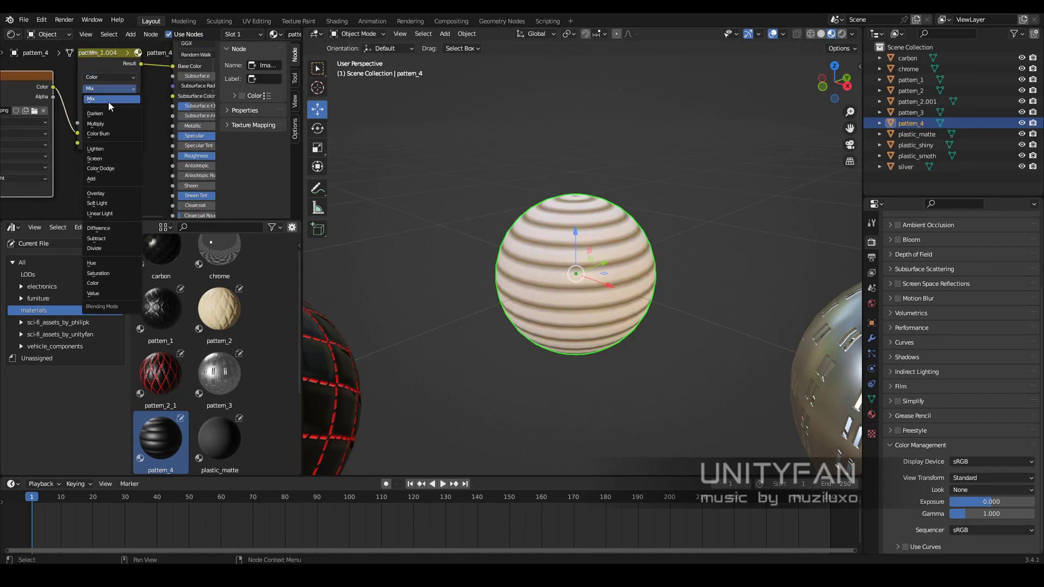
left_click(109, 125)
middle_click_drag(109, 125, 124, 140)
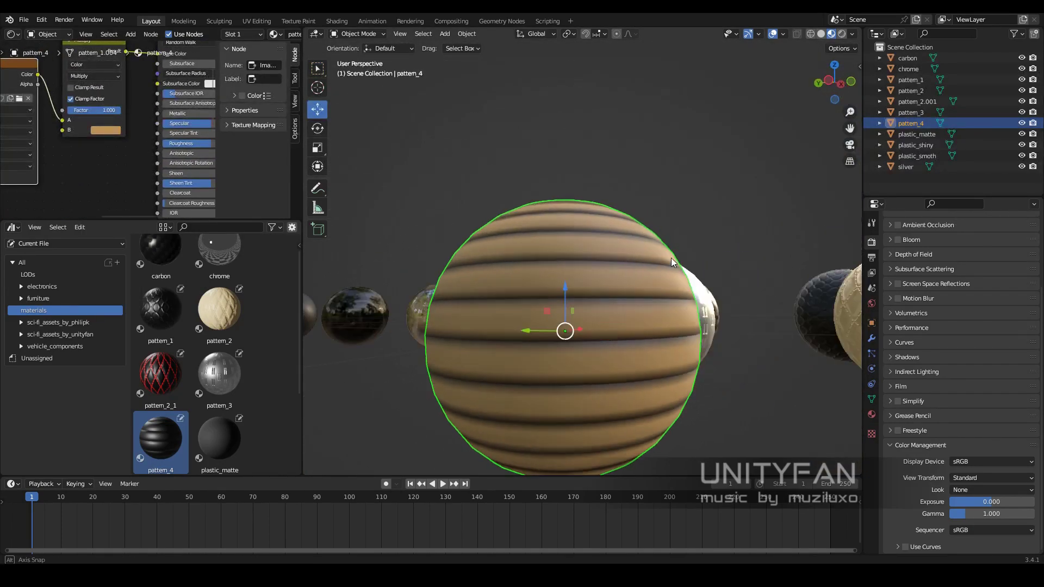
Connect the Image Texture's Color output to the Specular input
mouse_move(617, 289)
middle_mouse_down()
mouse_move(526, 305)
mouse_move(489, 271)
middle_mouse_up()
scroll(66, 195, "up", 2)
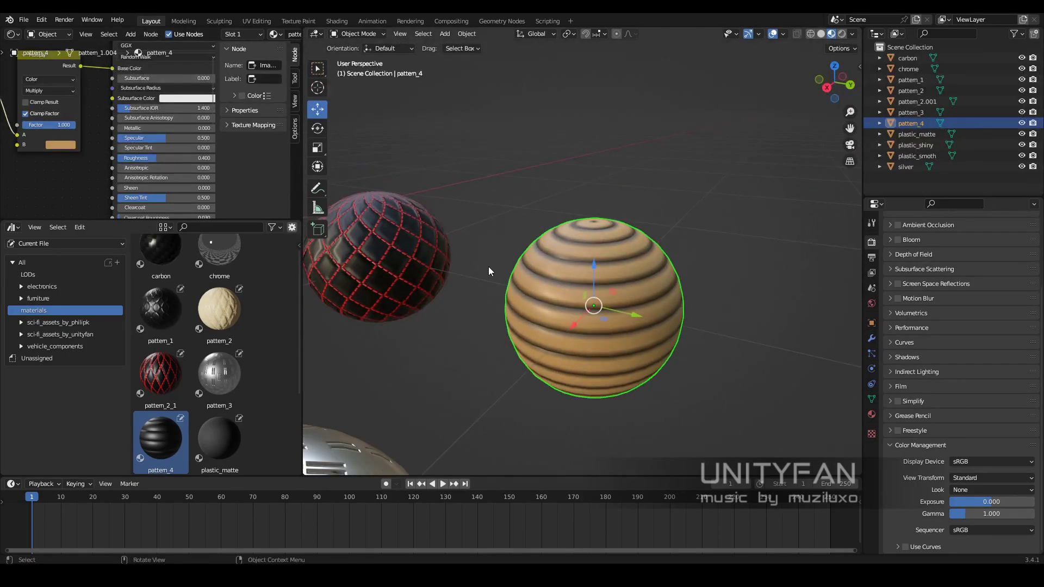
scroll(489, 270, "up", 4)
middle_click_drag(82, 66, 136, 90)
scroll(148, 144, "down", 2)
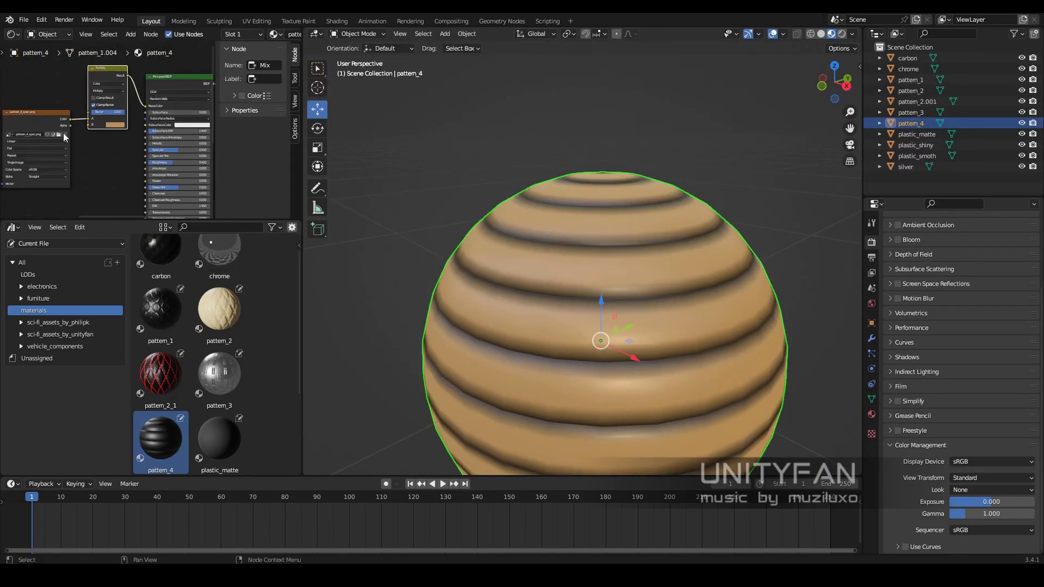
left_click_drag(65, 155, 154, 153)
scroll(686, 284, "down", 2)
mouse_move(686, 285)
middle_mouse_down()
mouse_move(759, 257)
mouse_move(559, 273)
middle_mouse_up()
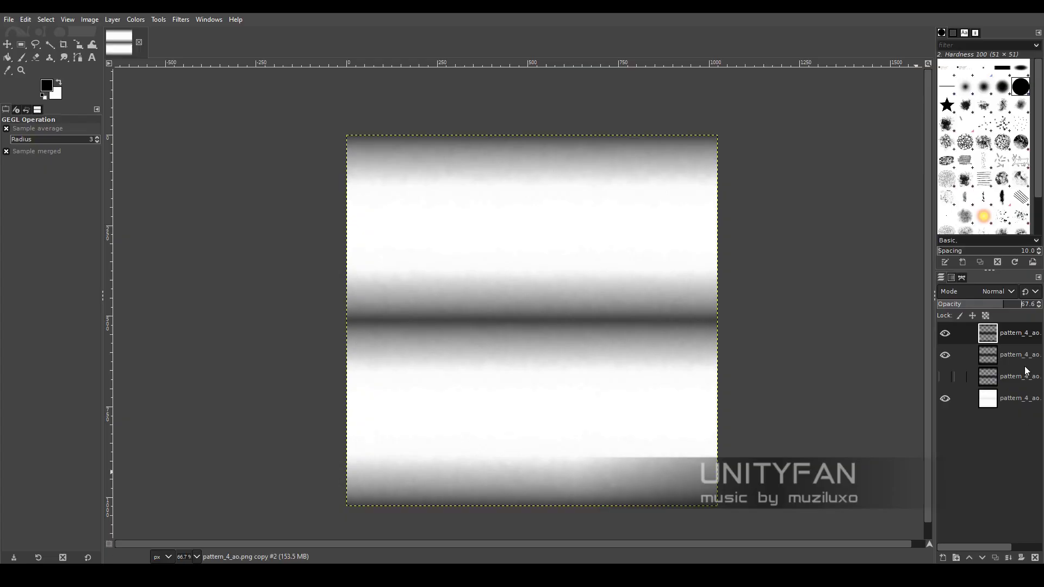
Load pattern_4_spec.png into the Image Texture node as the specular map
left_click(944, 333)
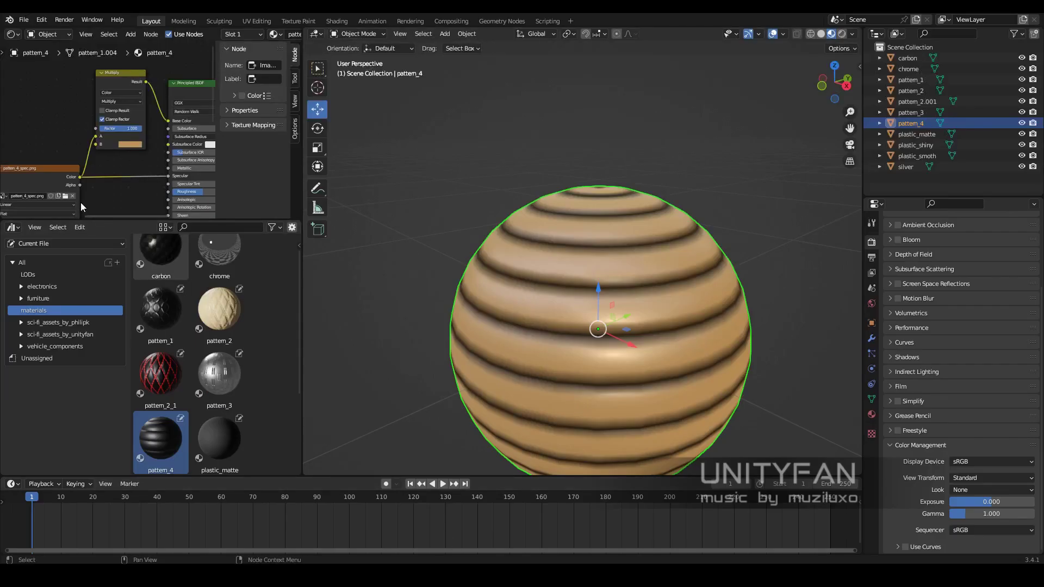
left_click(80, 202)
left_click(723, 325)
left_click(722, 415)
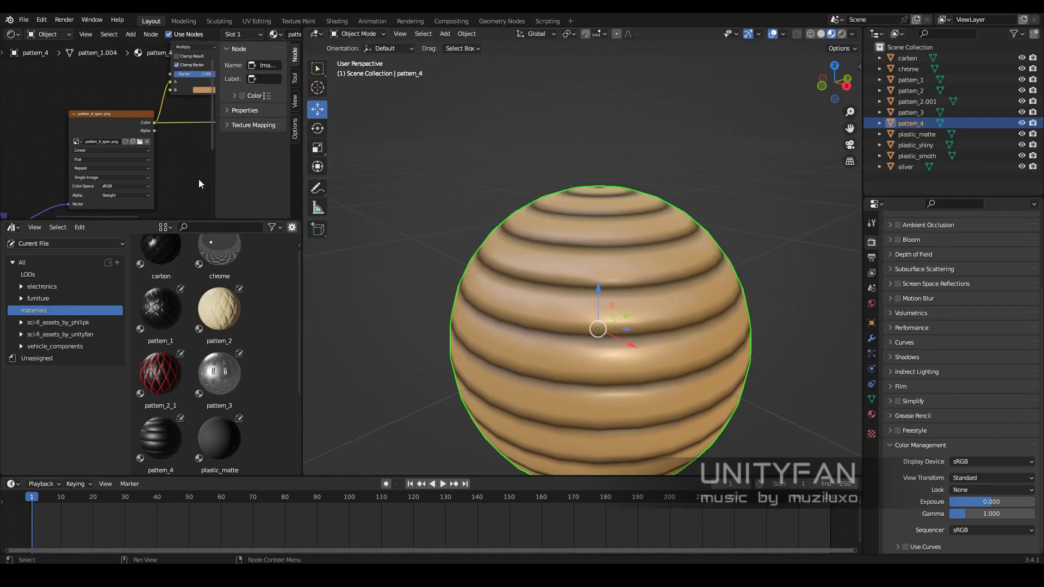
left_click(143, 142)
left_click(723, 419)
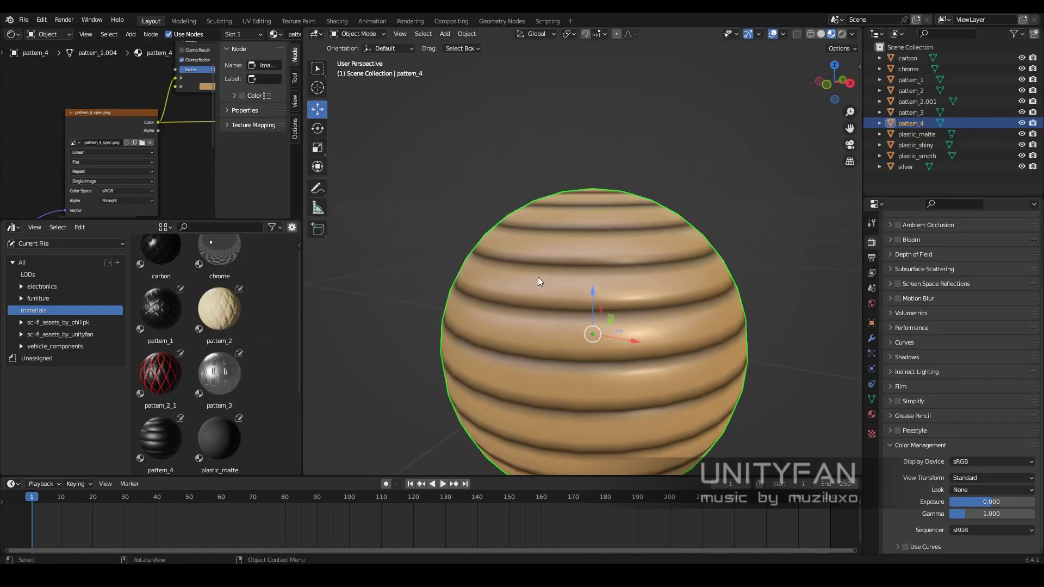
In GIMP, add a white-filled layer and set the pattern layer's opacity to 58.8
middle_click_drag(540, 281, 541, 326)
scroll(541, 326, "down", 3)
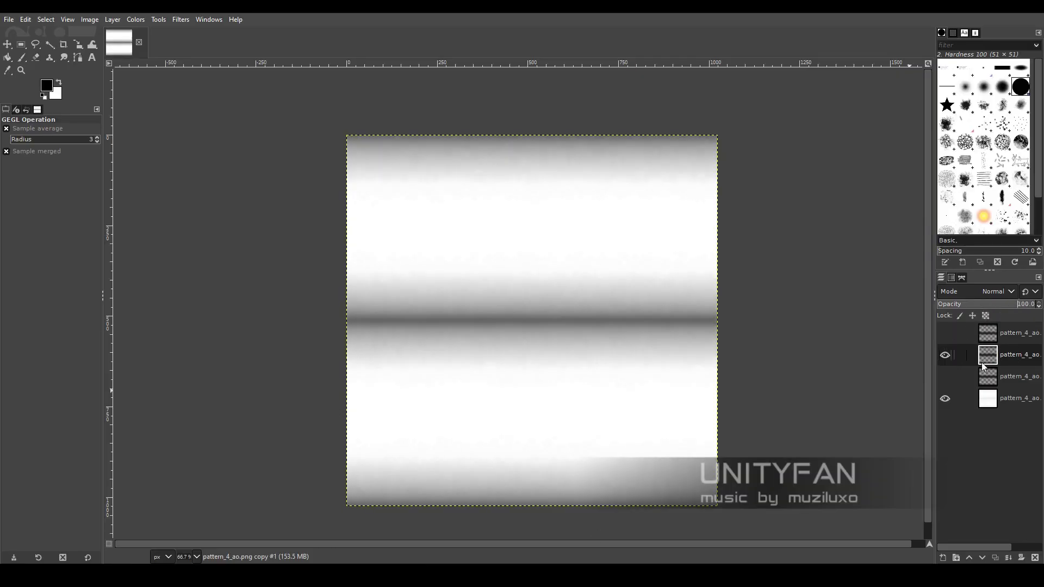
left_click(945, 398)
left_click(1019, 377)
left_click(943, 558)
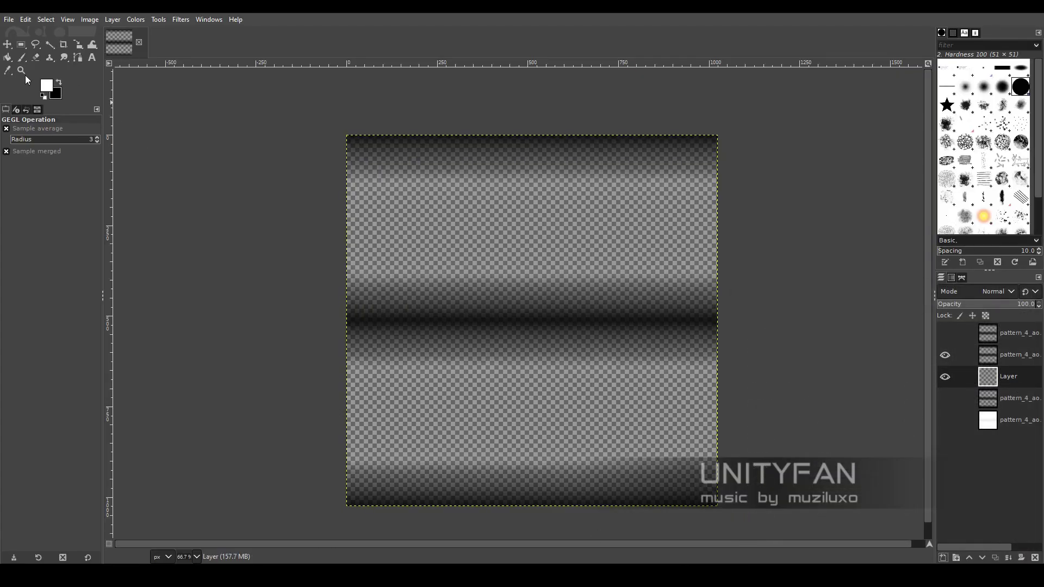
left_click(7, 58)
left_click(543, 326)
left_click(1016, 355)
left_click(998, 308)
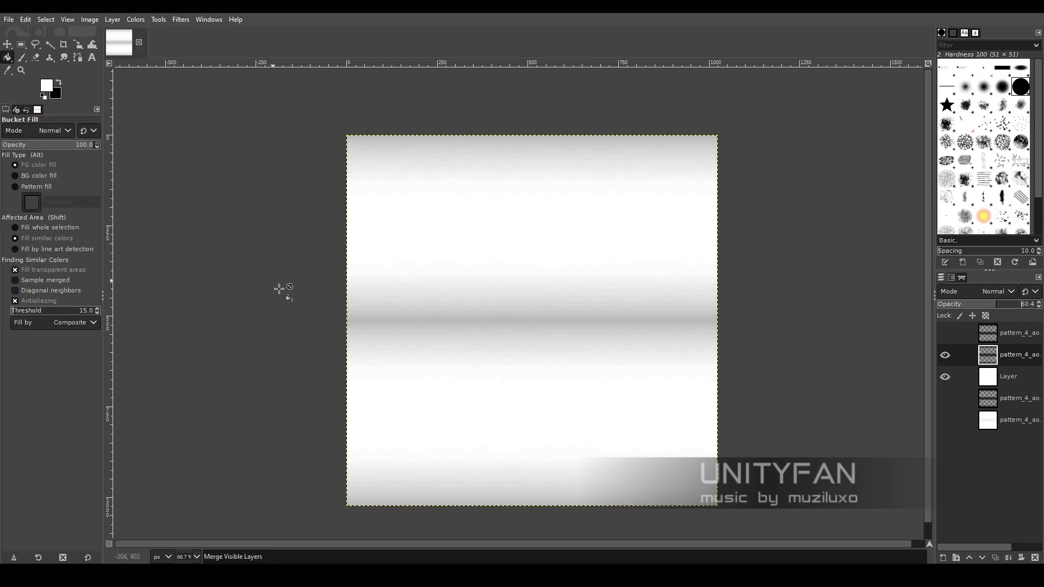
left_click(455, 530)
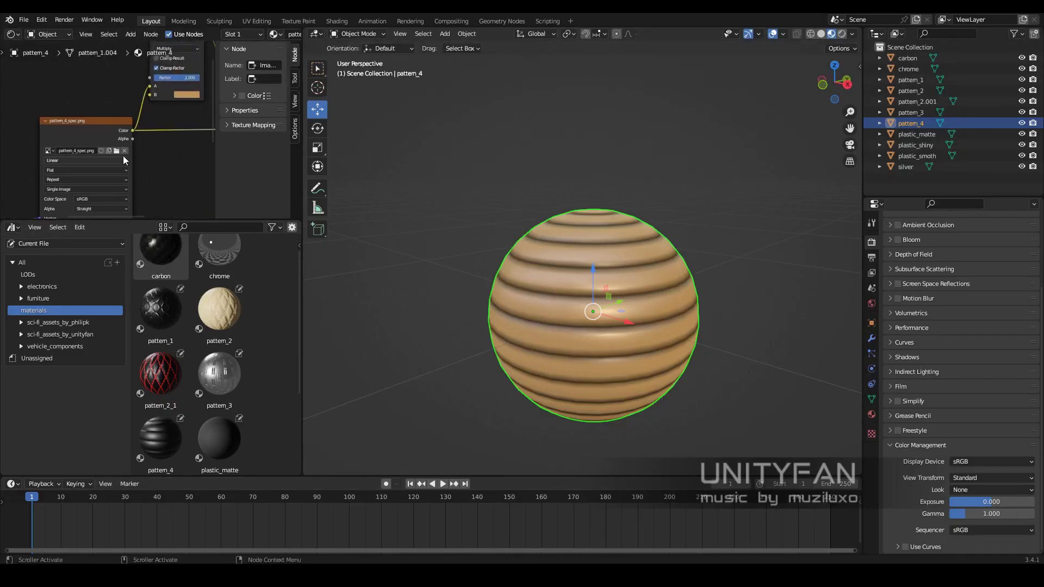
Reload the brightened pattern_4_spec.png and disconnect the texture from Base Color
left_click(116, 151)
left_click(721, 419)
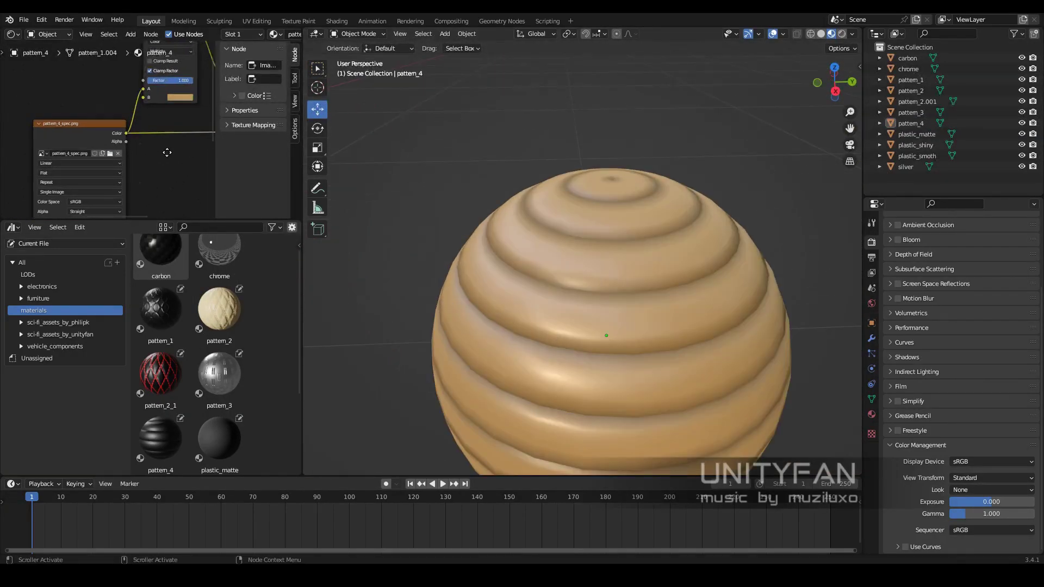
left_click_drag(187, 139, 541, 268)
scroll(544, 272, "down", 3)
scroll(575, 289, "down", 2)
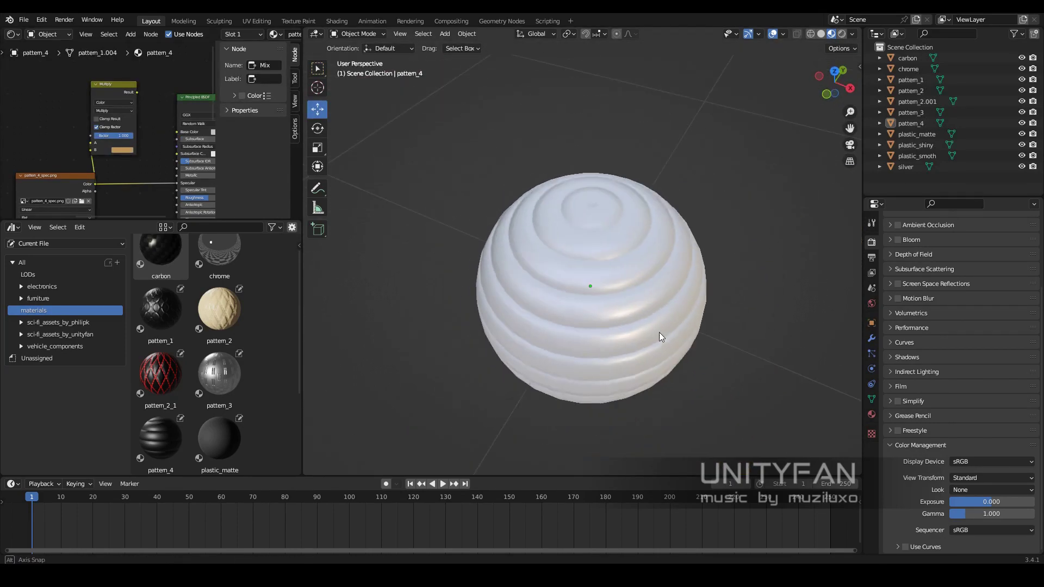
mouse_move(658, 332)
middle_mouse_down()
mouse_move(615, 286)
mouse_move(514, 329)
mouse_move(598, 304)
middle_mouse_up()
middle_click_drag(109, 136, 136, 101)
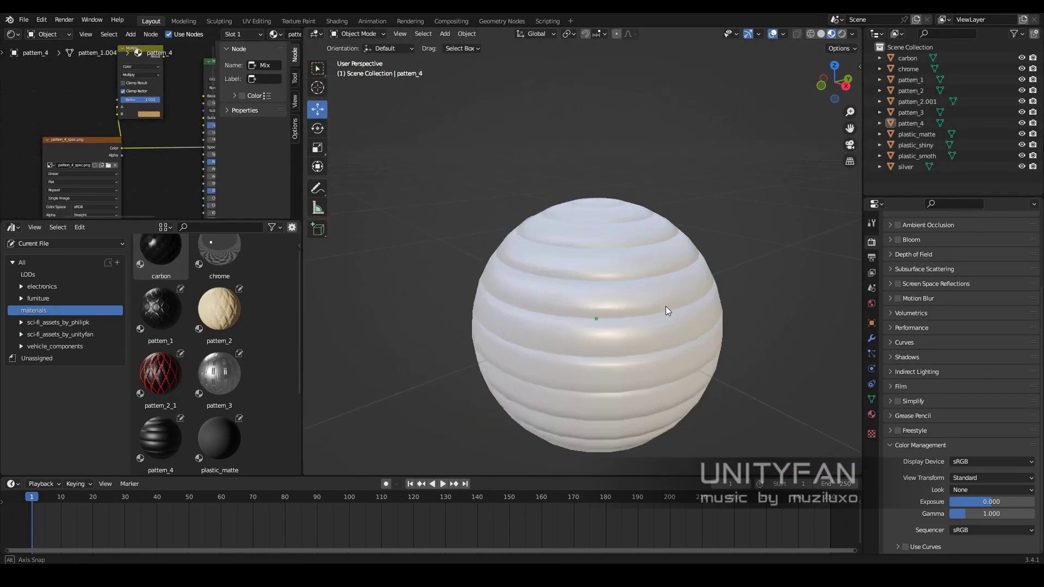
scroll(665, 306, "up", 3)
scroll(571, 315, "down", 2)
middle_click_drag(234, 125, 168, 155)
Give pattern_4 a tan base colour and 0.5 roughness, and mark it as an asset
left_click_drag(91, 148, 631, 318)
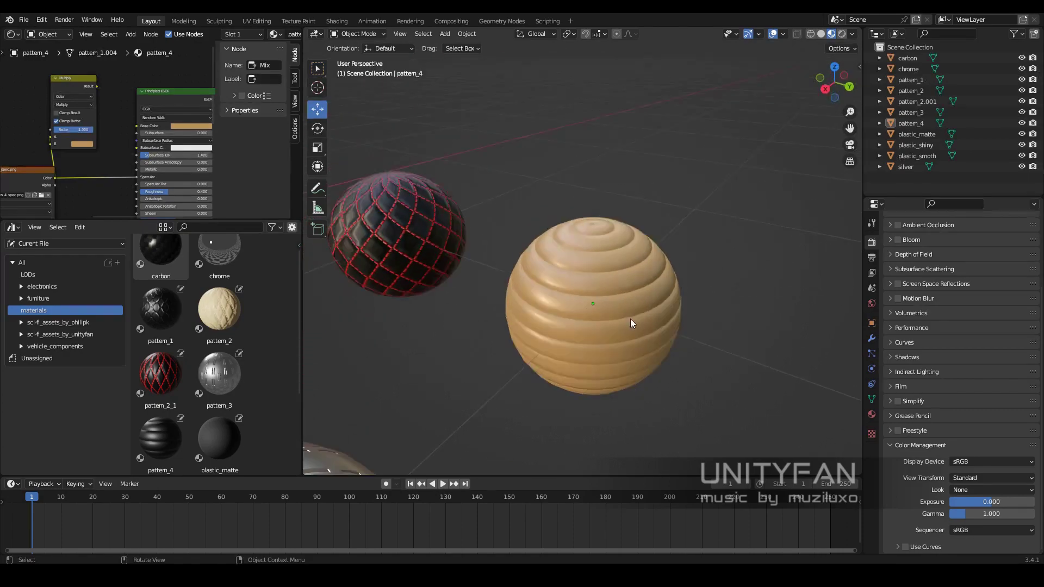
scroll(631, 319, "up", 2)
left_click(24, 20)
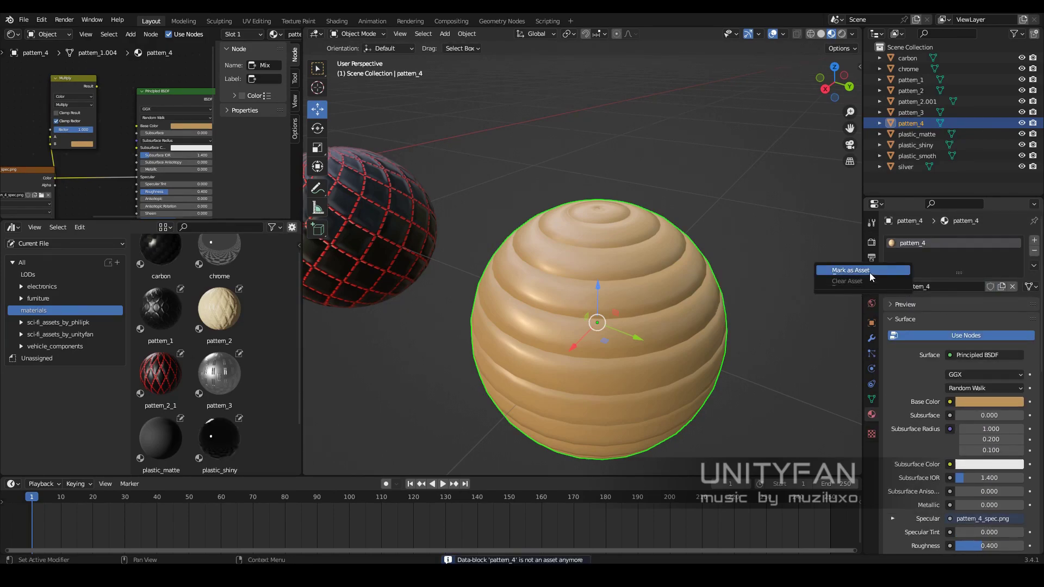
left_click(22, 262)
left_click(160, 452)
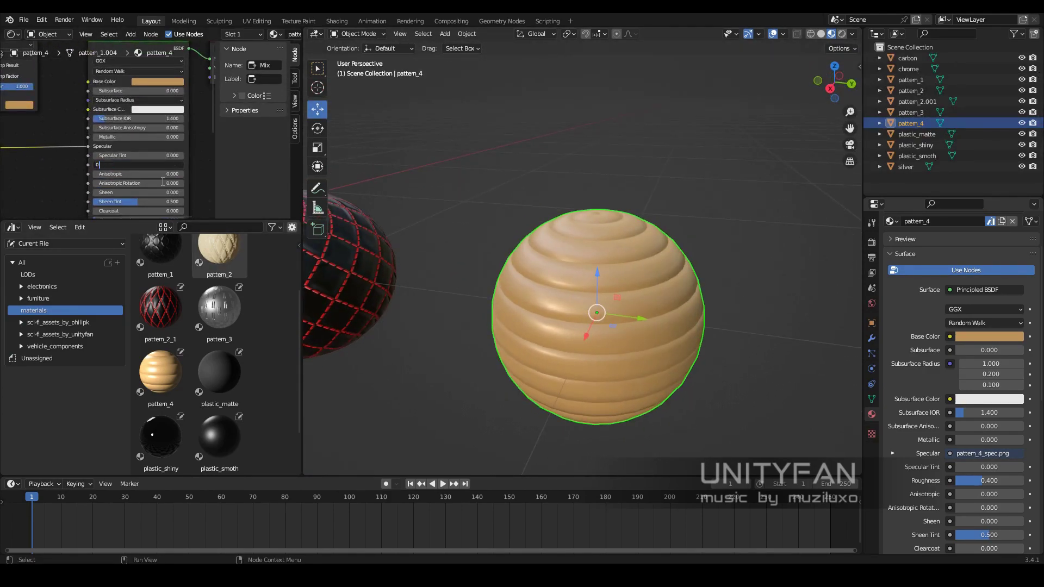
Check the material's asset options and save the material library file
scroll(924, 326, "up", 3)
right_click(891, 286)
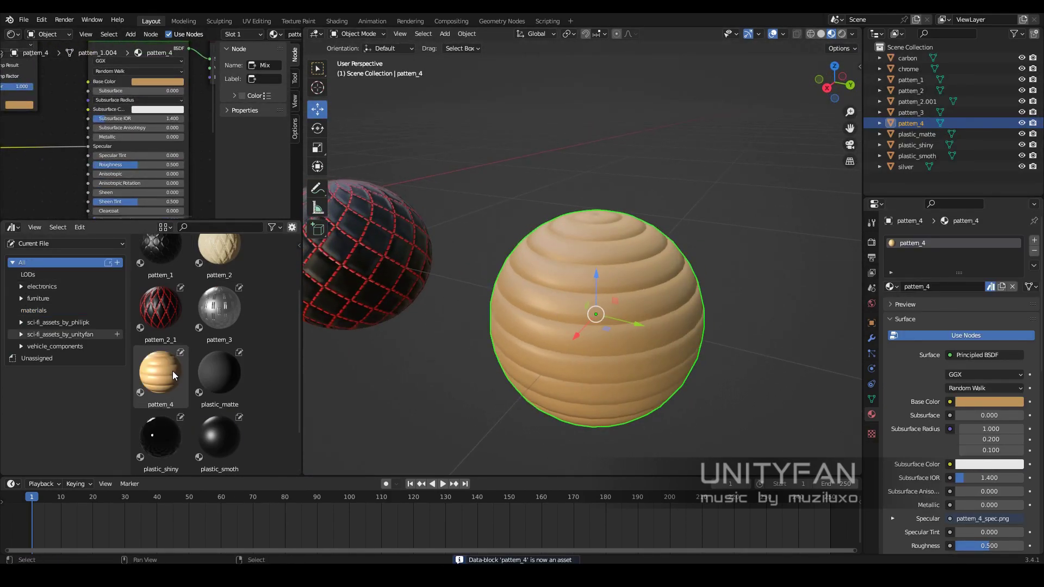
left_click(463, 407)
mouse_move(463, 407)
middle_mouse_down()
mouse_move(610, 305)
mouse_move(582, 312)
middle_mouse_up()
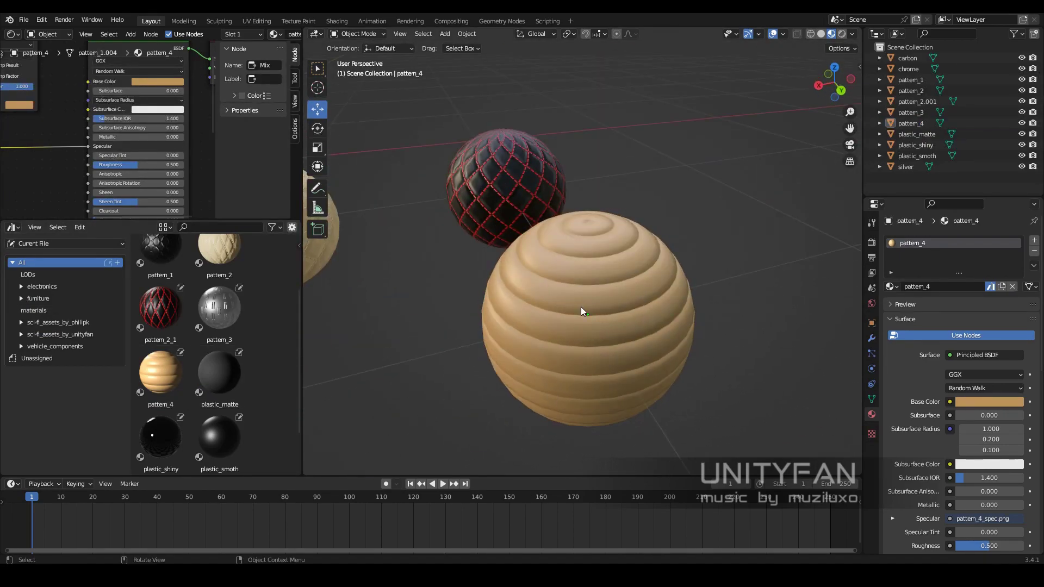
left_click(44, 91)
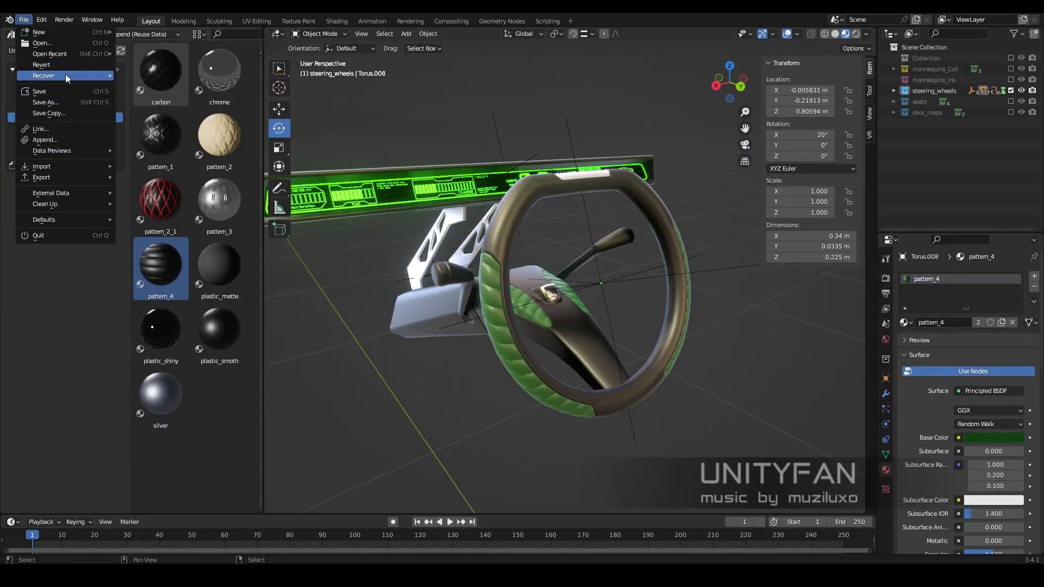
Revert the steering-wheel file to load the updated pattern_4 material
mouse_move(44, 75)
left_click(158, 52)
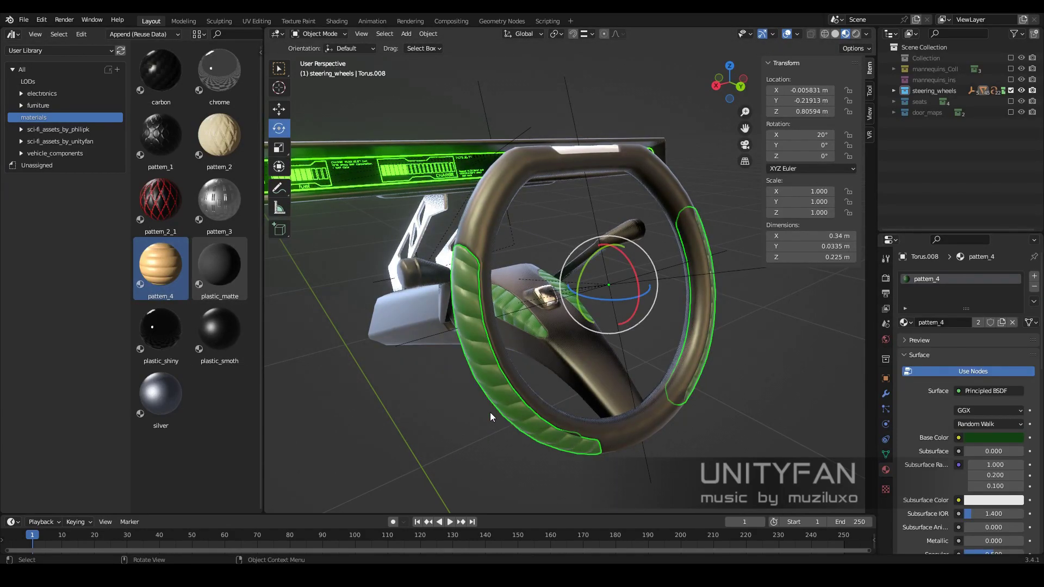
left_click(23, 20)
left_click(158, 52)
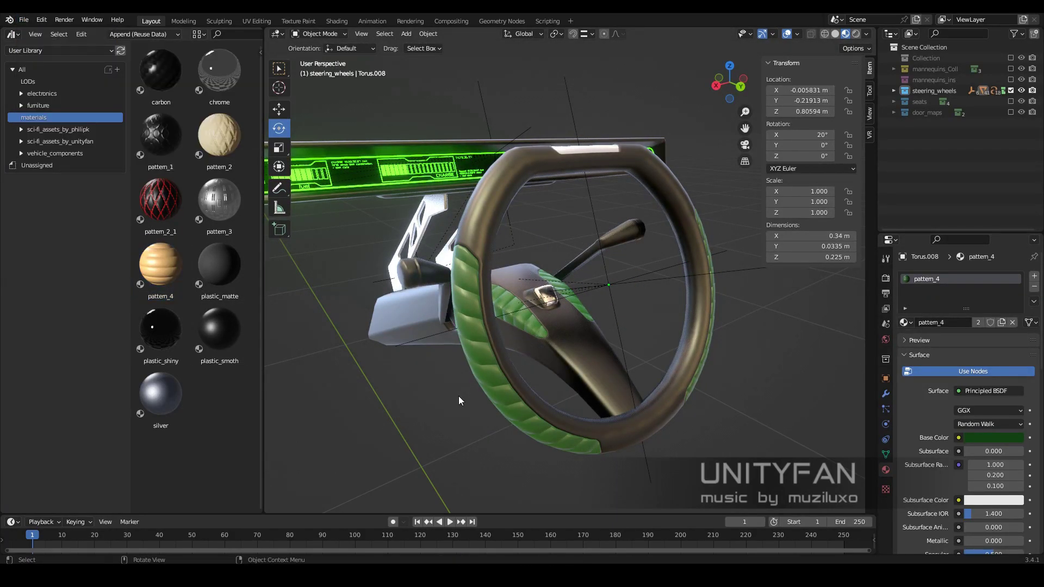
Set the grip base colour to dark yellow (hue 0.147) and split a new area above the asset browser
left_click(990, 443)
left_click(933, 345)
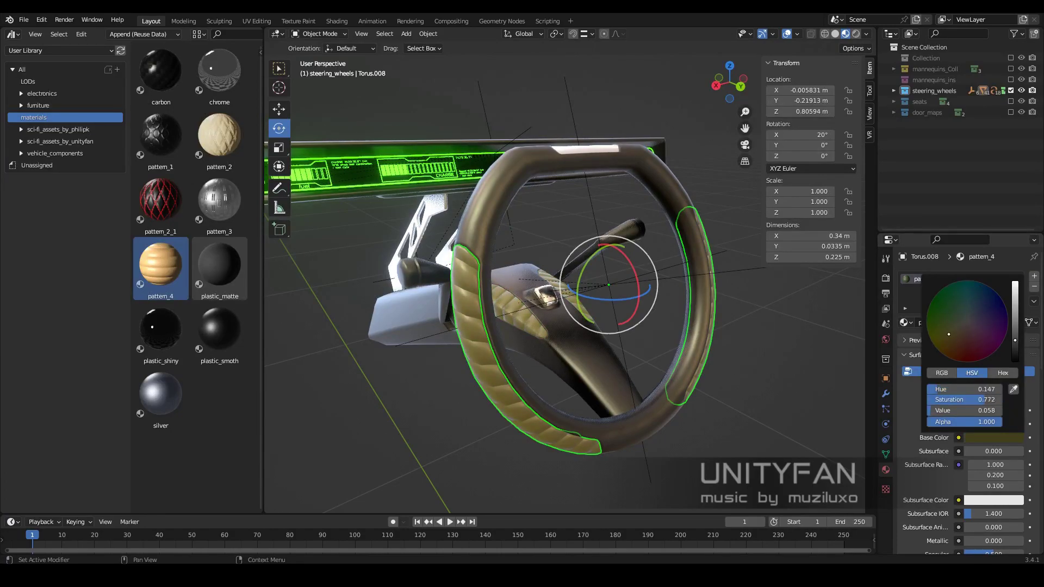
left_click_drag(263, 34, 218, 286)
Turn the new area into a Shader Editor and frame the whole node tree
left_click(12, 34)
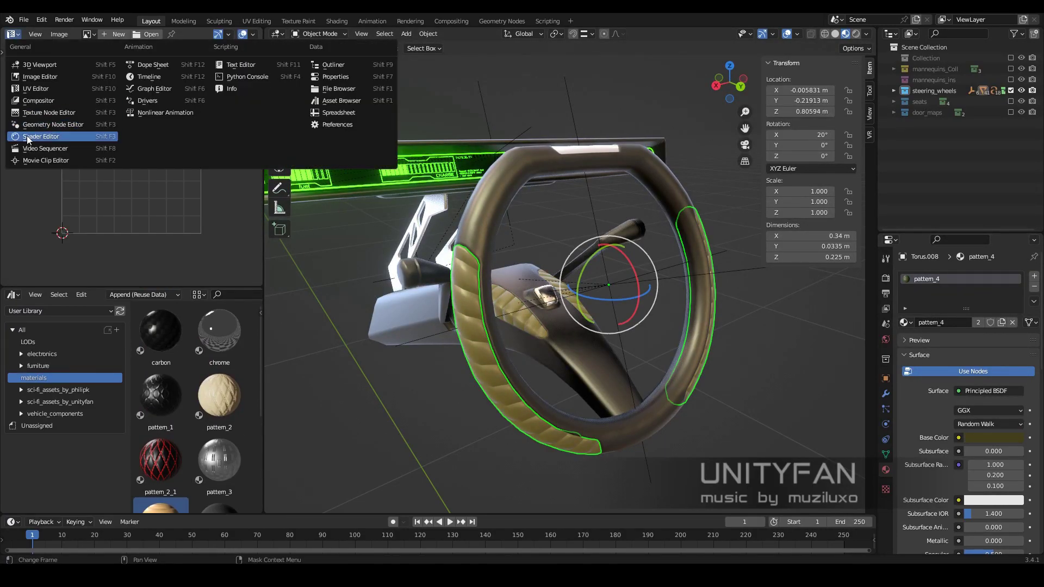
left_click(32, 137)
left_click_drag(149, 156, 244, 158)
key("Home")
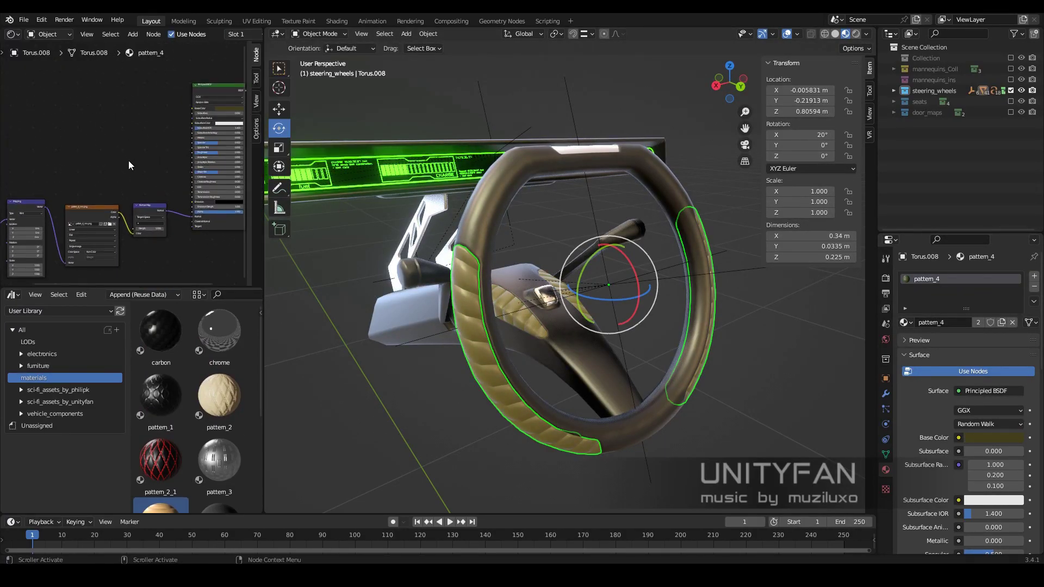
Apply the pattern_4 material to the wheel spokes and pack the image textures into the file
left_click(517, 310)
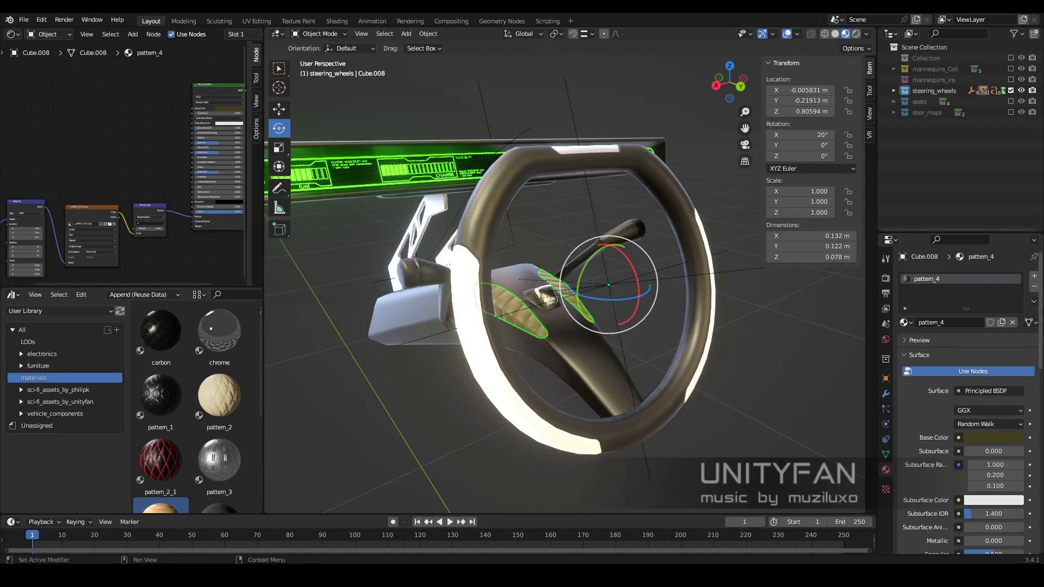
scroll(157, 424, "down", 3)
middle_click_drag(530, 421, 487, 402)
left_click(485, 403)
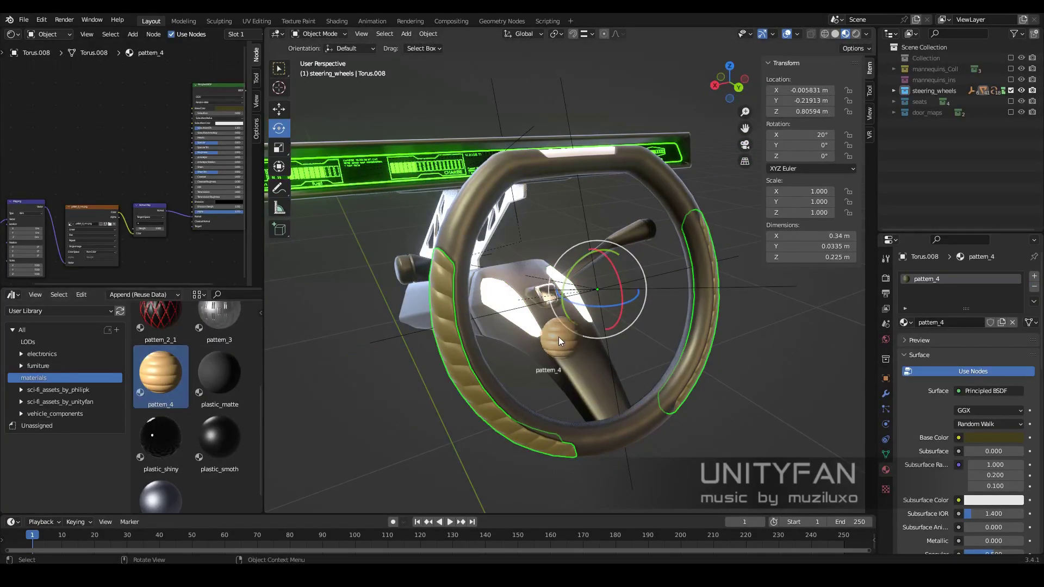
left_click_drag(160, 376, 559, 337)
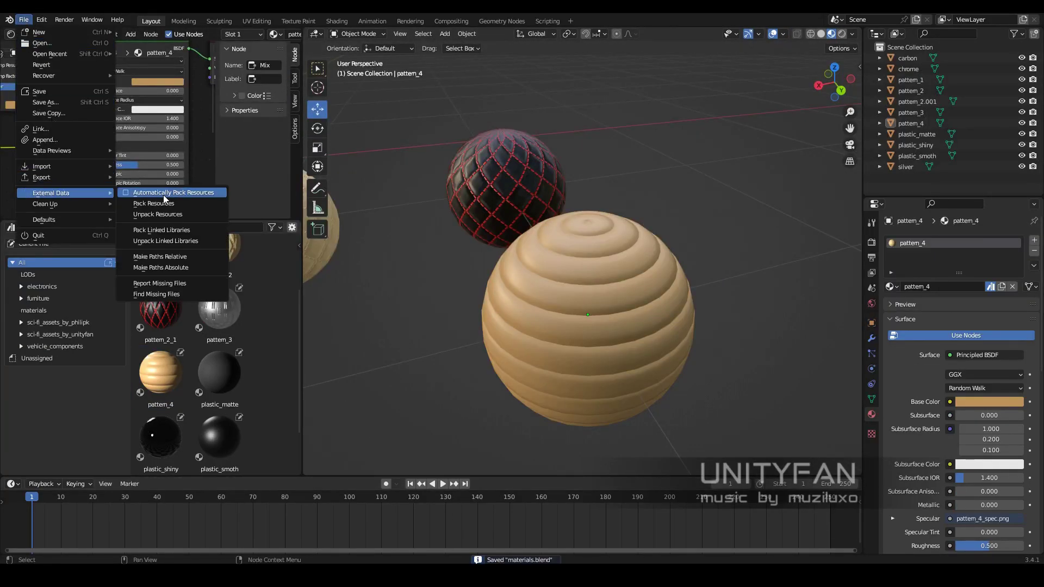
left_click(154, 203)
middle_click_drag(571, 331, 502, 306)
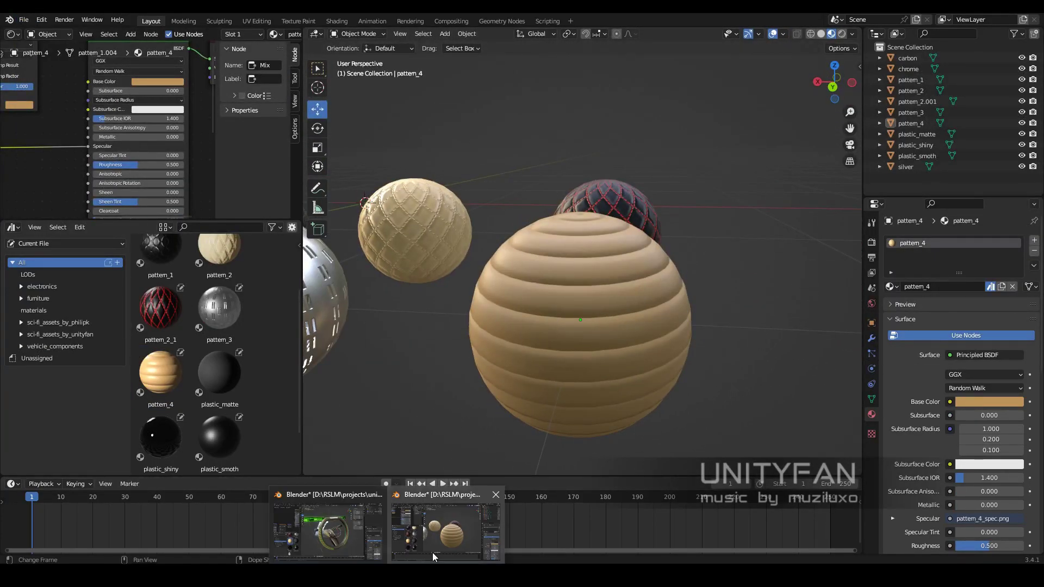
In the steering-wheel file, add an Image Texture node loading pattern_4_spec.png, wired to the shader
left_click(328, 530)
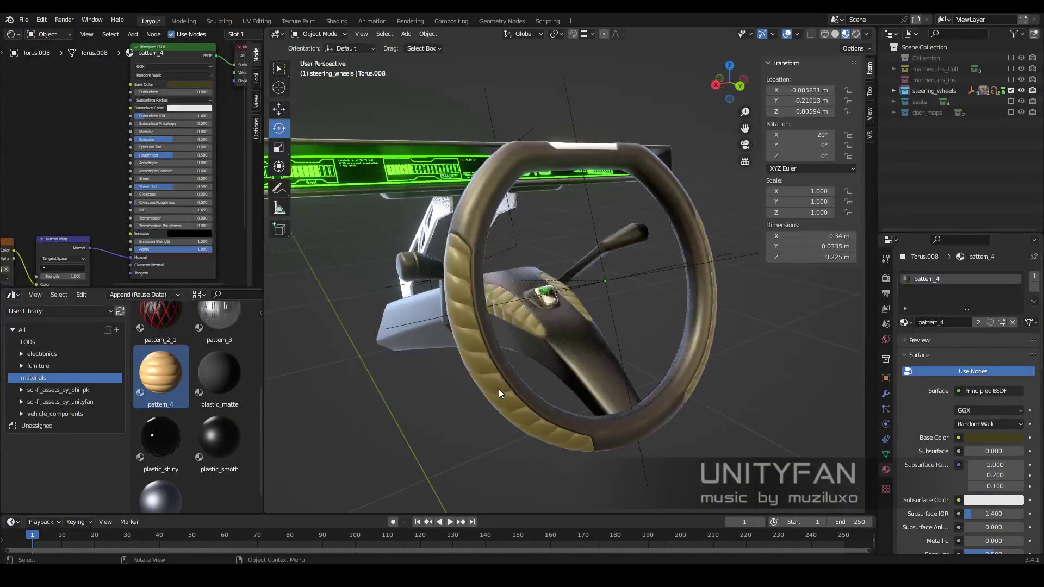
scroll(120, 218, "down", 2)
middle_click_drag(94, 235, 120, 178)
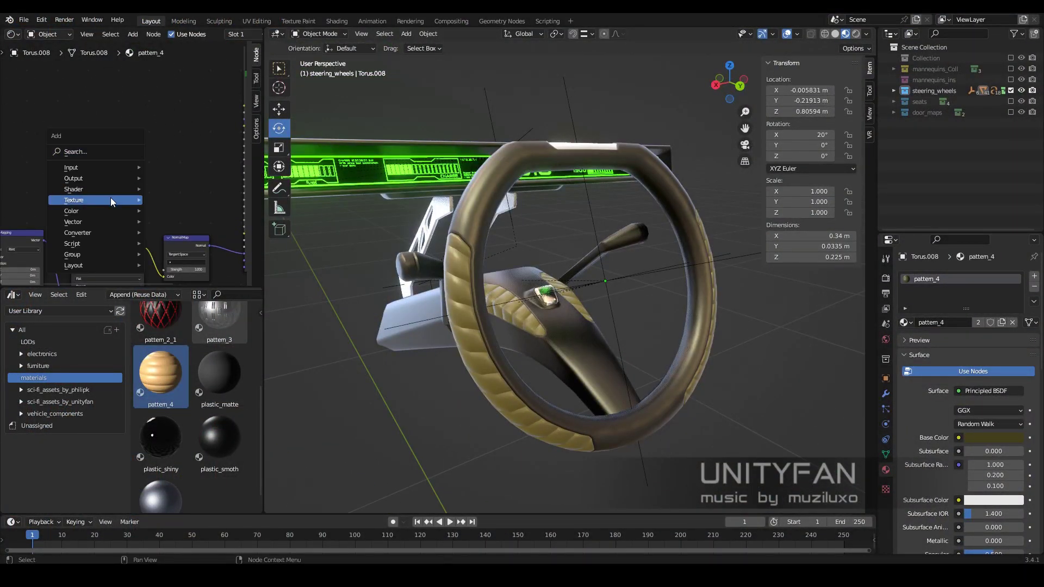
left_click(181, 254)
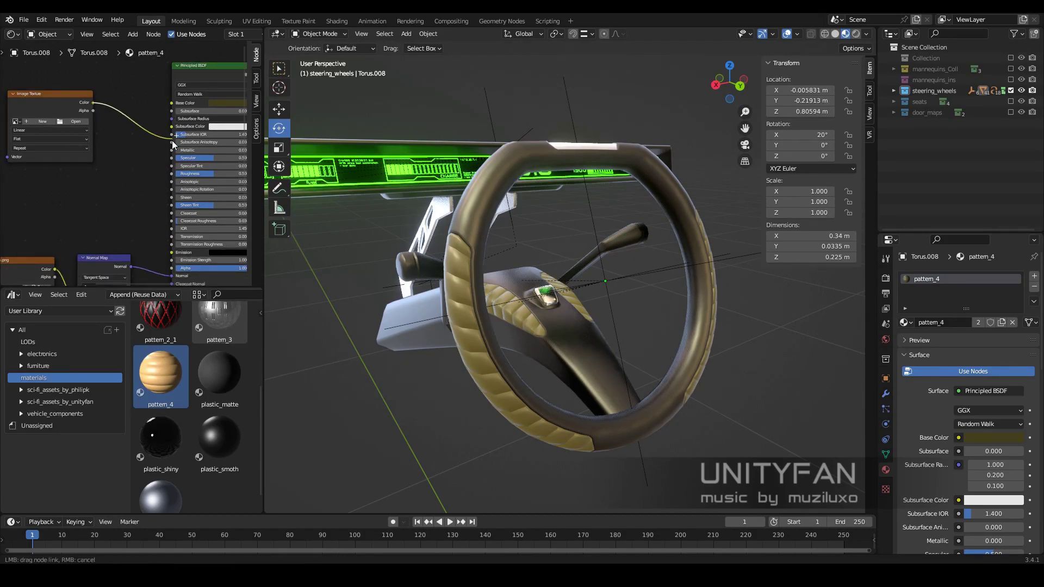
left_click_drag(173, 144, 172, 157)
left_click(90, 121)
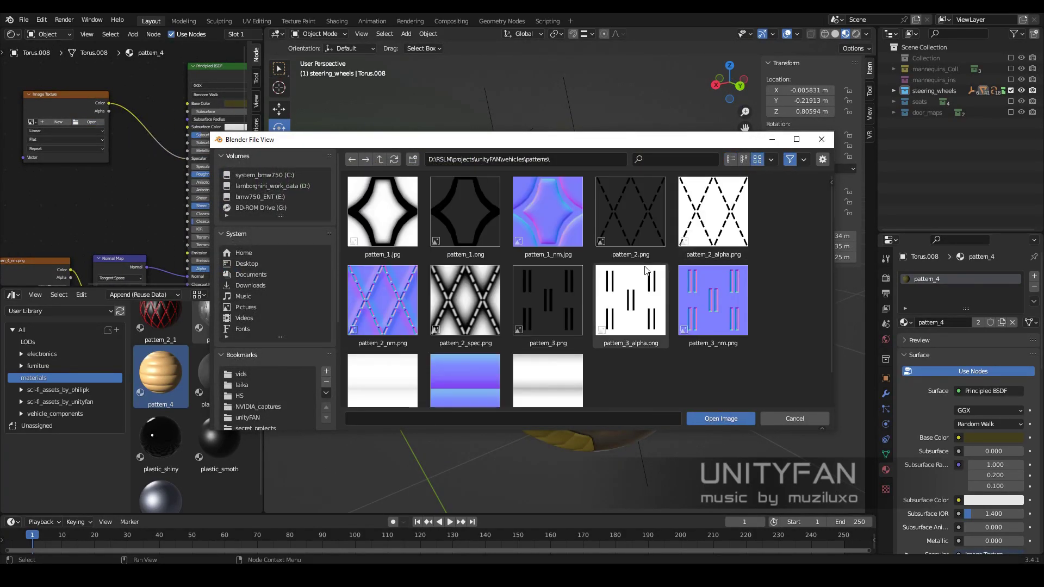
scroll(645, 270, "down", 1)
double_click(547, 348)
left_click_drag(189, 95, 179, 117)
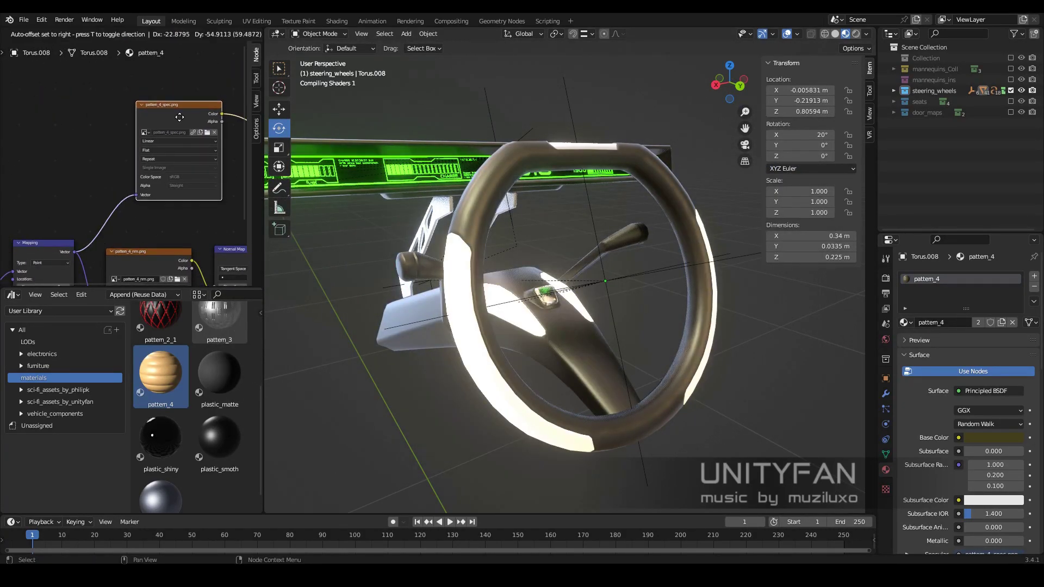
left_click(179, 117)
Open the base colour picker on the pattern_4 Principled BSDF
middle_click_drag(217, 163, 59, 163)
left_click(214, 124)
middle_click_drag(304, 234, 249, 232)
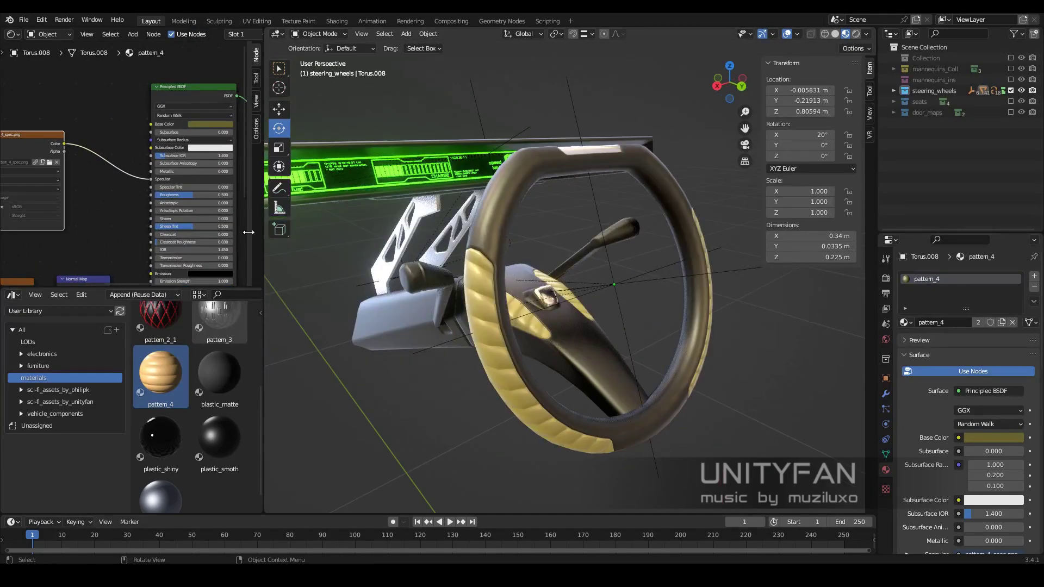
scroll(196, 108, "up", 3)
Brighten the pattern_4 base colour and show the door_maps collection
left_click(187, 90)
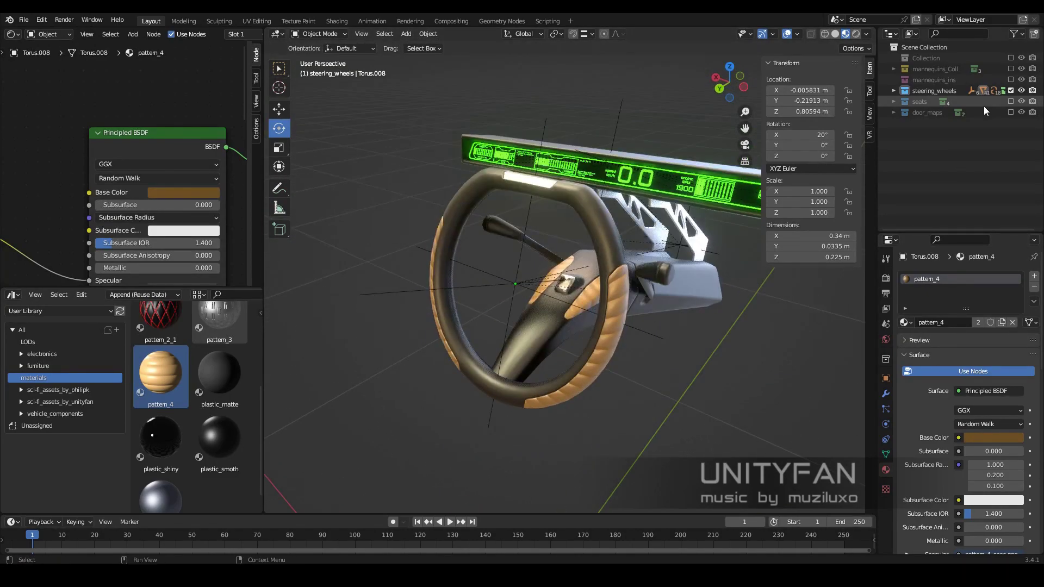
left_click(1010, 112)
left_click(893, 112)
left_click_drag(160, 375, 363, 314)
Show the seats collection and enter Edit Mode on seat mesh Plane.010
left_click(1010, 101)
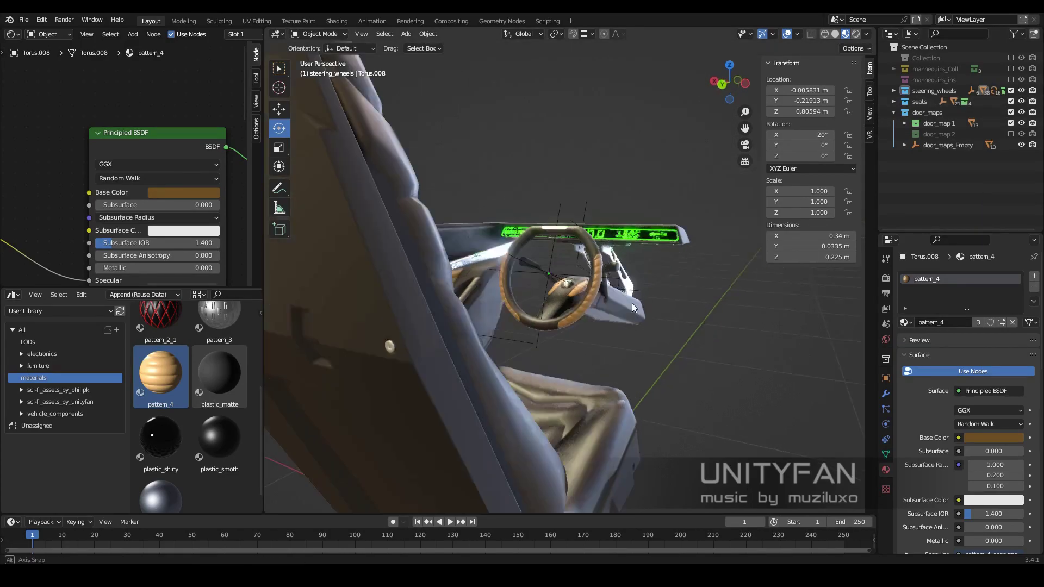
mouse_move(489, 272)
middle_mouse_down()
mouse_move(521, 292)
mouse_move(489, 174)
mouse_move(605, 200)
mouse_move(523, 221)
middle_mouse_up()
key("Tab")
Try painting seat side faces with Circle Select, then clear the selection
key("a")
left_click(522, 221, "alt")
middle_click_drag(507, 294, 468, 283)
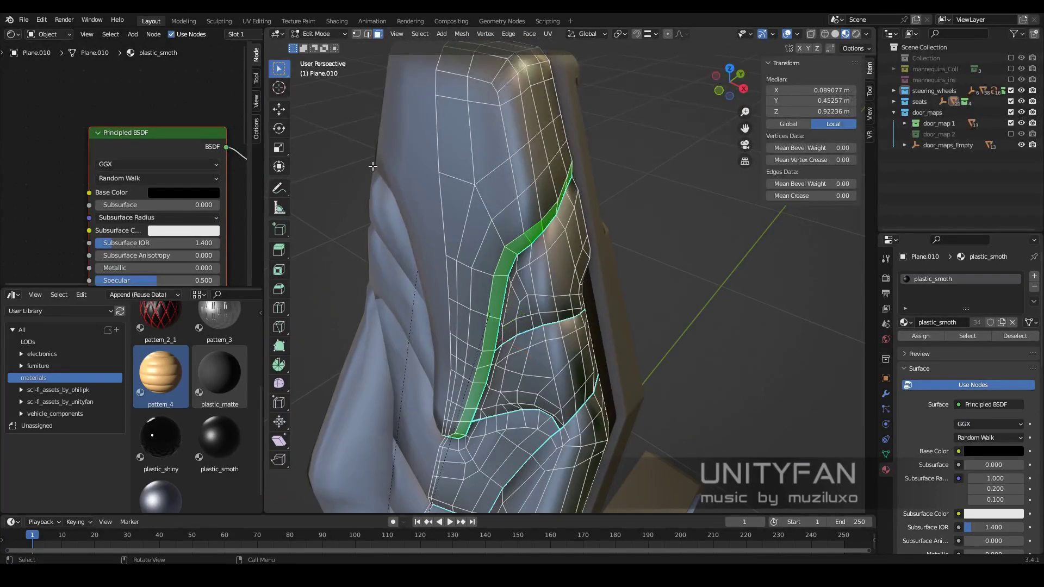
left_click_drag(279, 68, 306, 115)
left_click(535, 256)
middle_click_drag(536, 256, 527, 139)
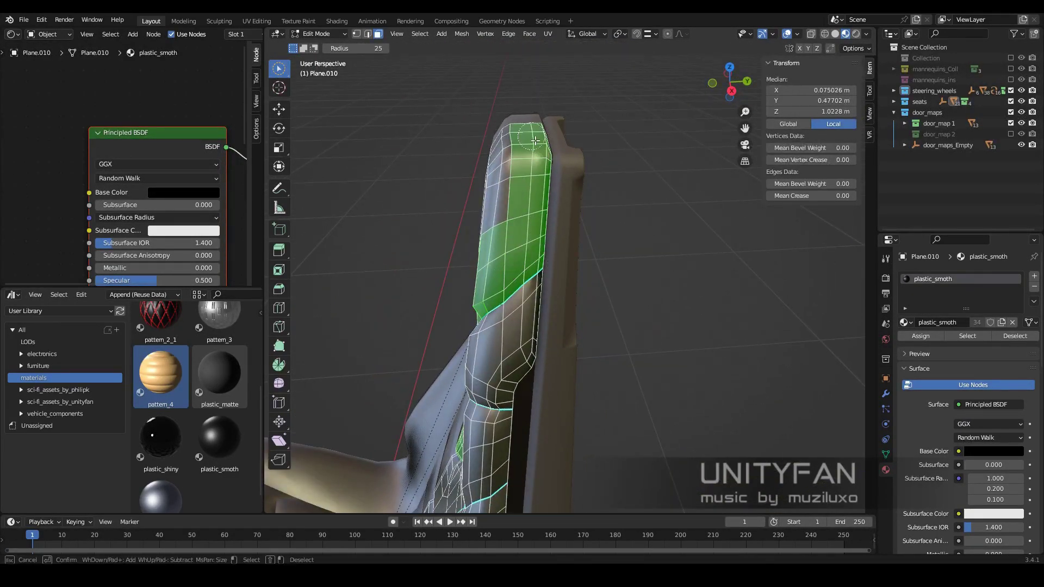
left_click_drag(527, 140, 593, 134)
middle_click_drag(567, 322, 676, 241)
key("alt+a")
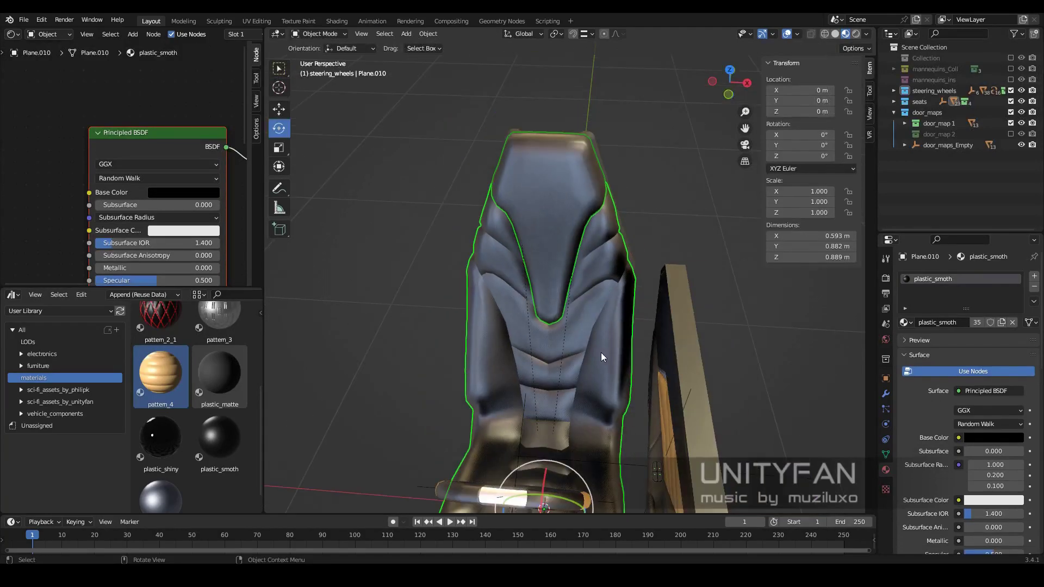
scroll(633, 301, "up", 5)
mouse_move(633, 301)
middle_mouse_down()
mouse_move(508, 389)
mouse_move(616, 375)
mouse_move(652, 337)
middle_mouse_up()
Select the side and front bolster face strips on the seat
scroll(498, 369, "down", 4)
scroll(499, 368, "up", 2)
scroll(653, 337, "up", 3)
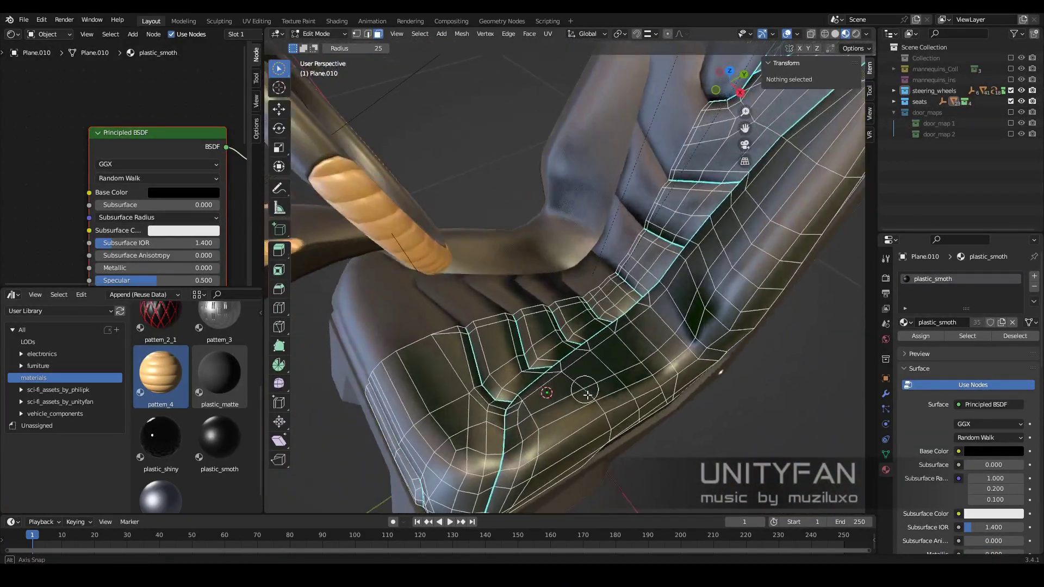
left_click_drag(544, 391, 728, 326)
scroll(702, 297, "down", 3)
scroll(635, 362, "up", 3)
mouse_move(701, 298)
middle_mouse_down()
mouse_move(635, 362)
mouse_move(652, 356)
mouse_move(680, 368)
middle_mouse_up()
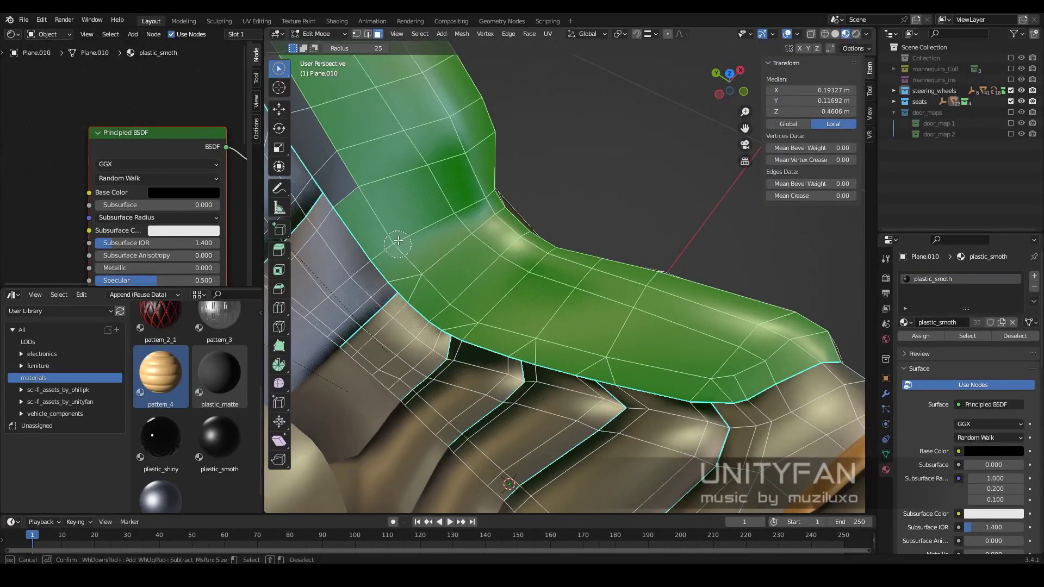
middle_click_drag(399, 241, 518, 386)
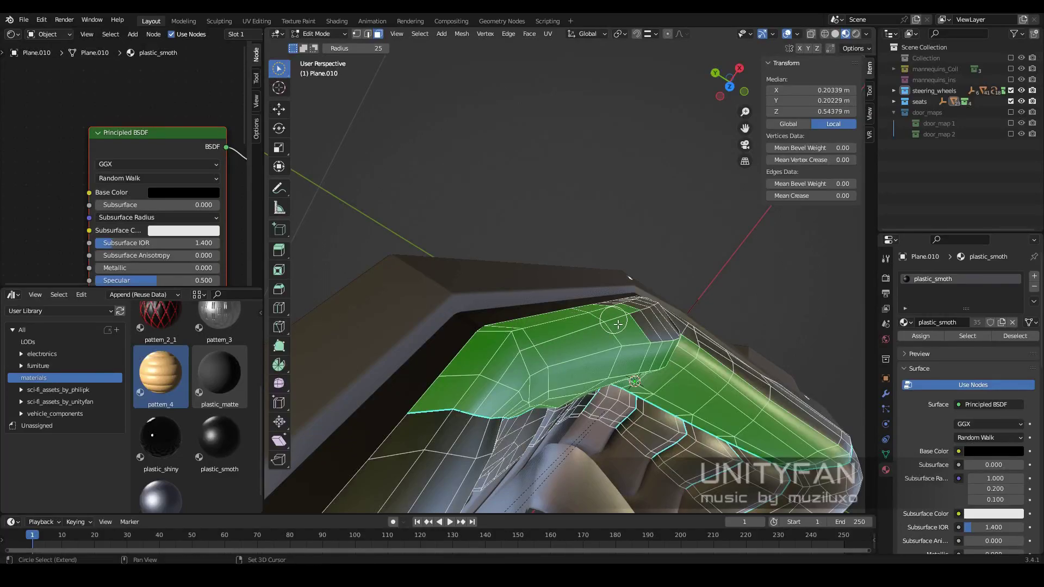
mouse_move(619, 324)
middle_mouse_down()
mouse_move(595, 357)
mouse_move(396, 195)
mouse_move(598, 311)
middle_mouse_up()
Separate the selected faces into a new piece and unwrap the backrest centre in a UV Editor
key("p")
left_click(598, 311)
key("Tab")
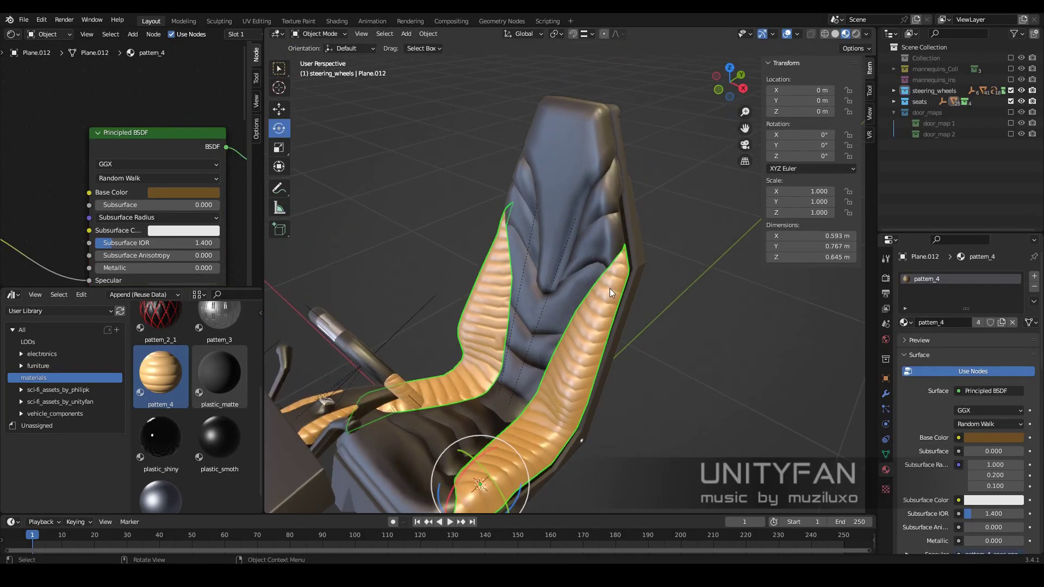
left_click(583, 190)
key("Tab")
key("u")
left_click(13, 34)
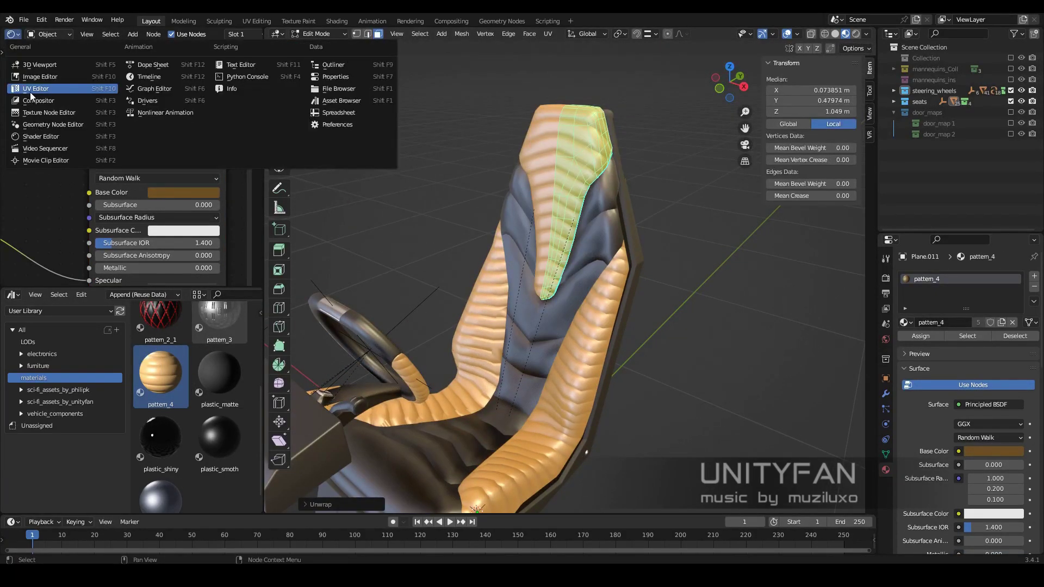
left_click(54, 93)
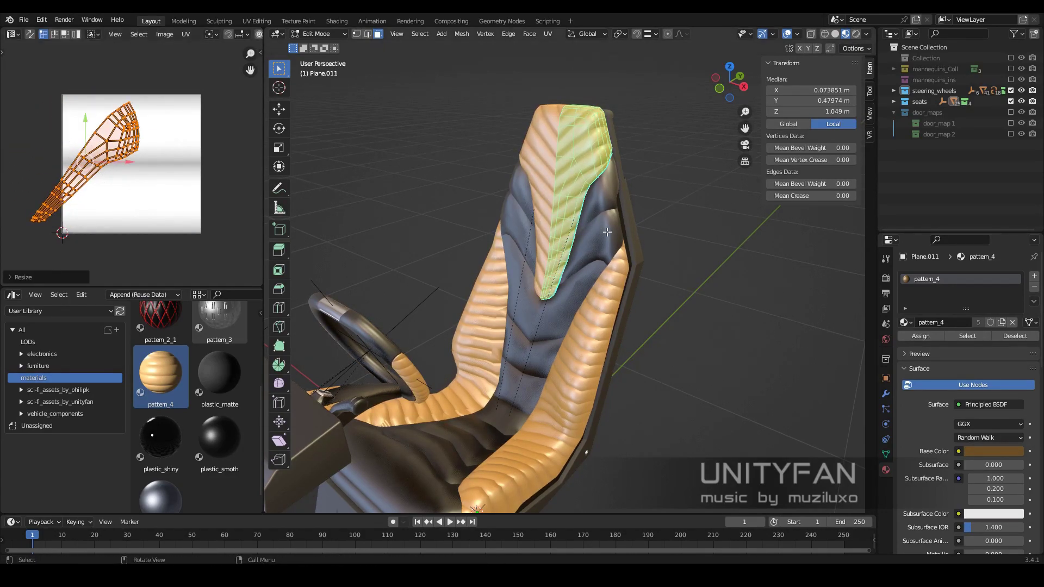
key("Tab")
Unwrap the side bolster piece Plane.012 and check its UVs
mouse_move(607, 232)
middle_mouse_down()
mouse_move(618, 348)
mouse_move(584, 309)
mouse_move(641, 313)
middle_mouse_up()
left_click(617, 348)
key("Tab")
key("u")
scroll(642, 313, "down", 3)
key("Tab")
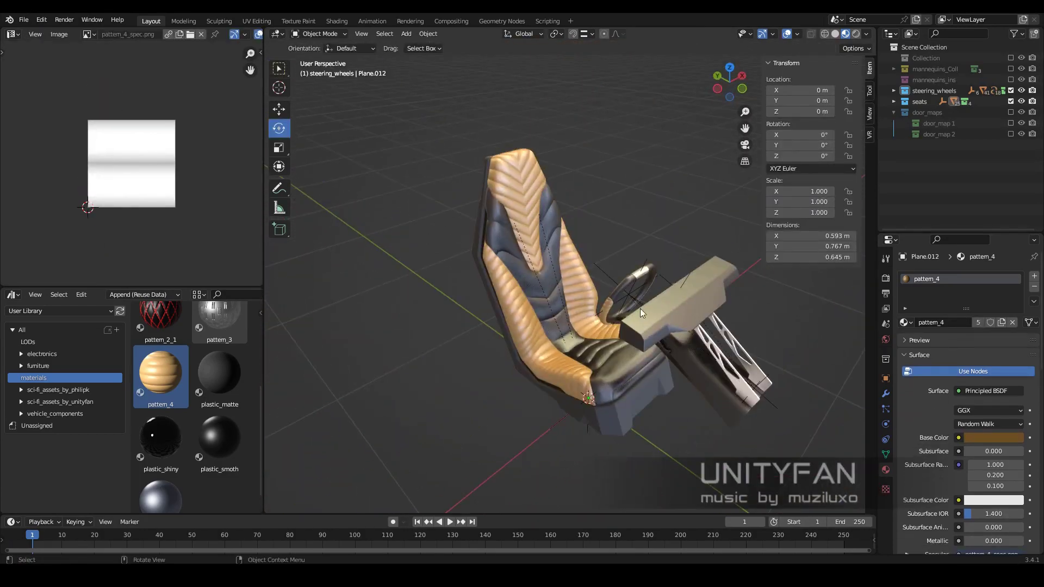
key("KP_Decimal")
key("Tab")
key("u")
key("Tab")
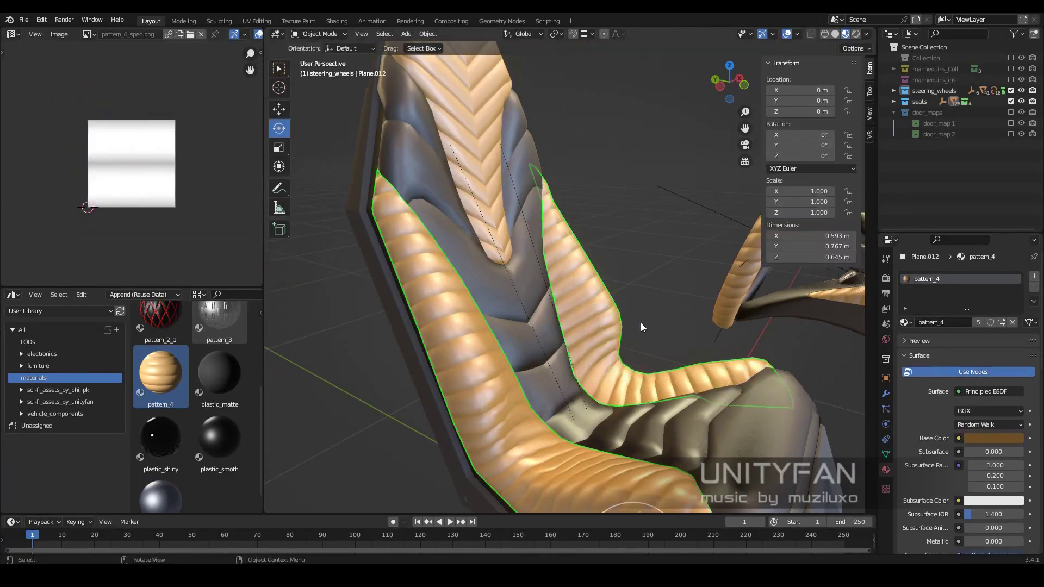
Recheck the UVs, restore the Shader Editor, and select the backrest centre piece
scroll(641, 326, "down", 5)
key("KP_Decimal")
key("Tab")
key("Tab")
scroll(719, 301, "down", 4)
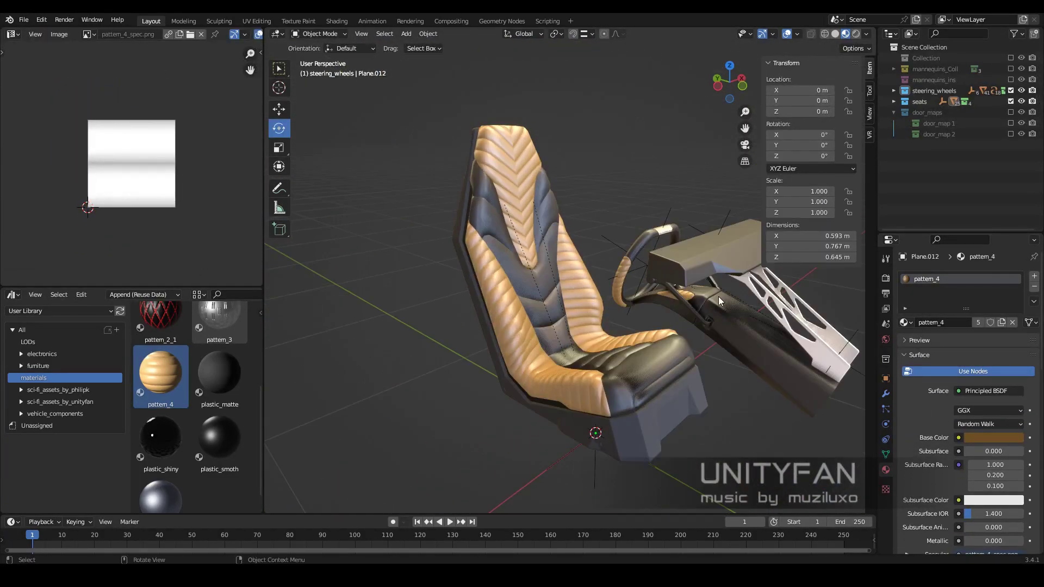
scroll(719, 301, "up", 3)
left_click(13, 34)
left_click(47, 133)
left_click(516, 207)
scroll(516, 207, "down", 3)
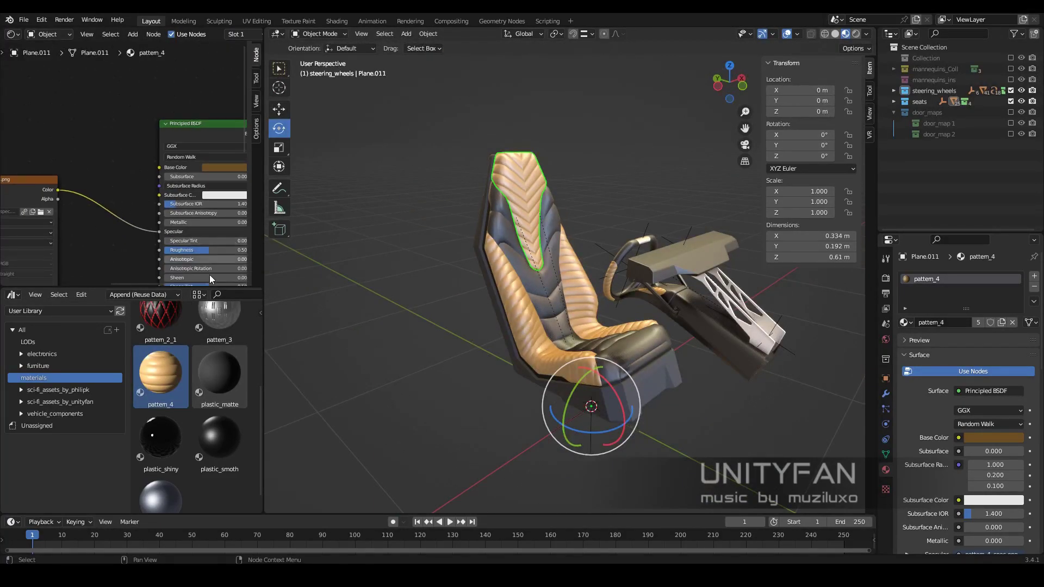
Orbit around the seat and adjust the viewport lighting preview
scroll(163, 380, "up", 1)
left_click_drag(160, 326, 466, 303)
left_click_drag(161, 397, 701, 365)
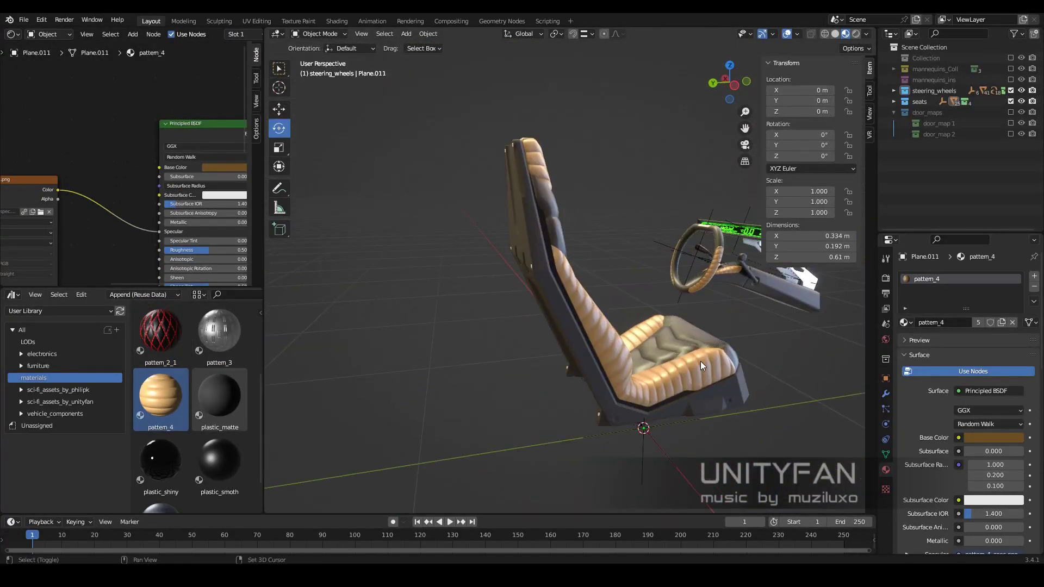
middle_click_drag(701, 366, 197, 174)
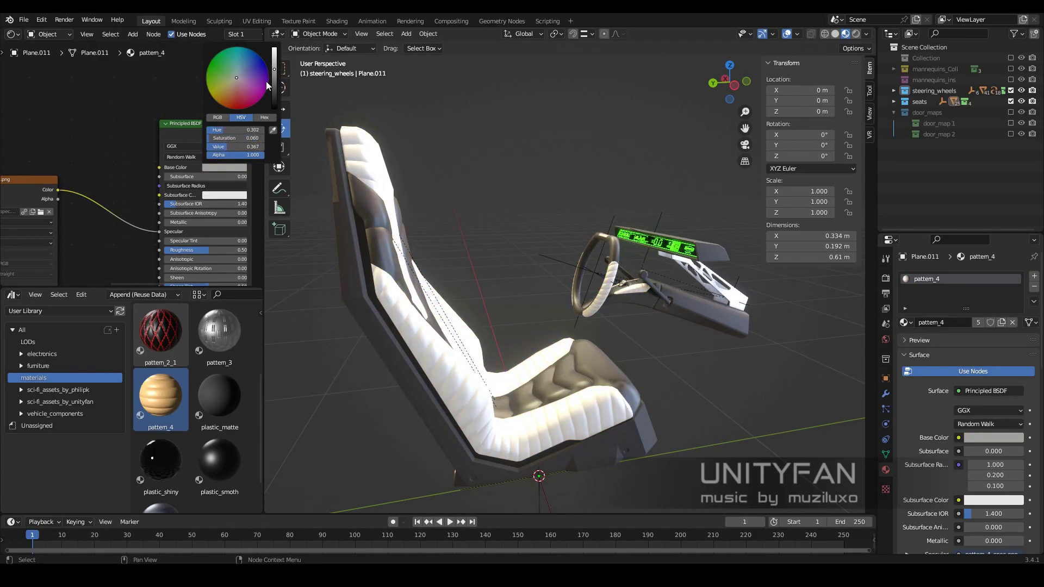
middle_click_drag(337, 136, 543, 245)
left_click(866, 34)
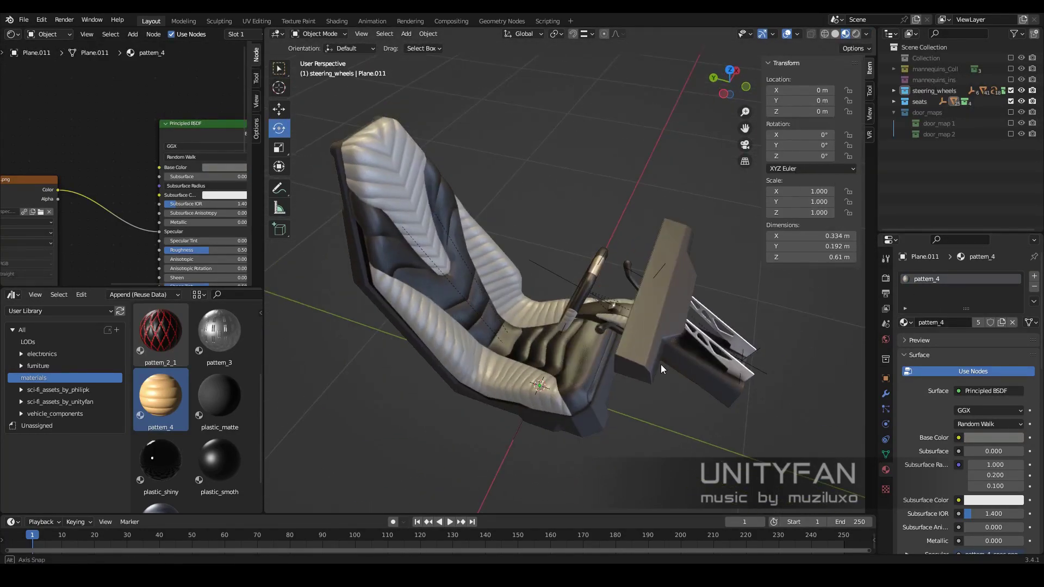
Try blue, then set the pattern_4 base colour to red
left_click(224, 167)
mouse_move(338, 163)
middle_mouse_down()
mouse_move(437, 364)
mouse_move(326, 261)
middle_mouse_up()
left_click(224, 168)
left_click(244, 67)
left_click_drag(216, 81, 230, 108)
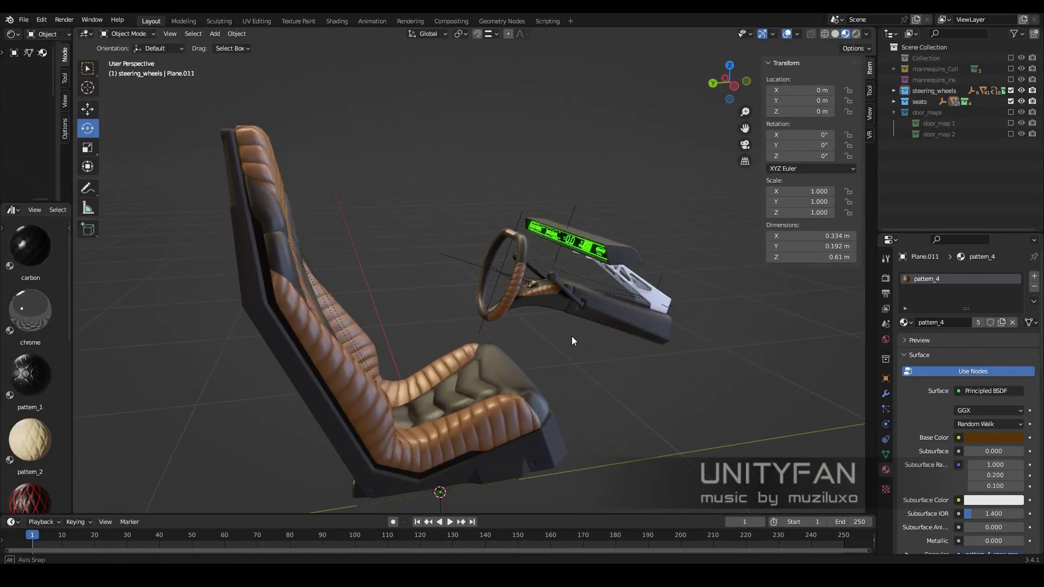
Change the glowing dashboard display's glow to orange
left_click(726, 205)
scroll(964, 451, "down", 10)
left_click(942, 410)
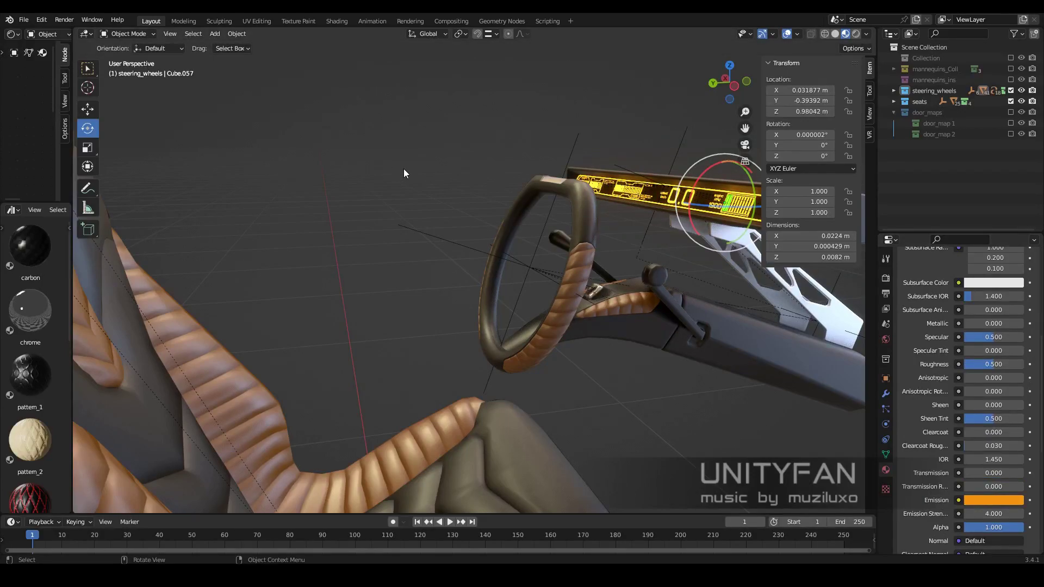
mouse_move(489, 326)
middle_mouse_down()
mouse_move(413, 346)
mouse_move(1003, 146)
middle_mouse_up()
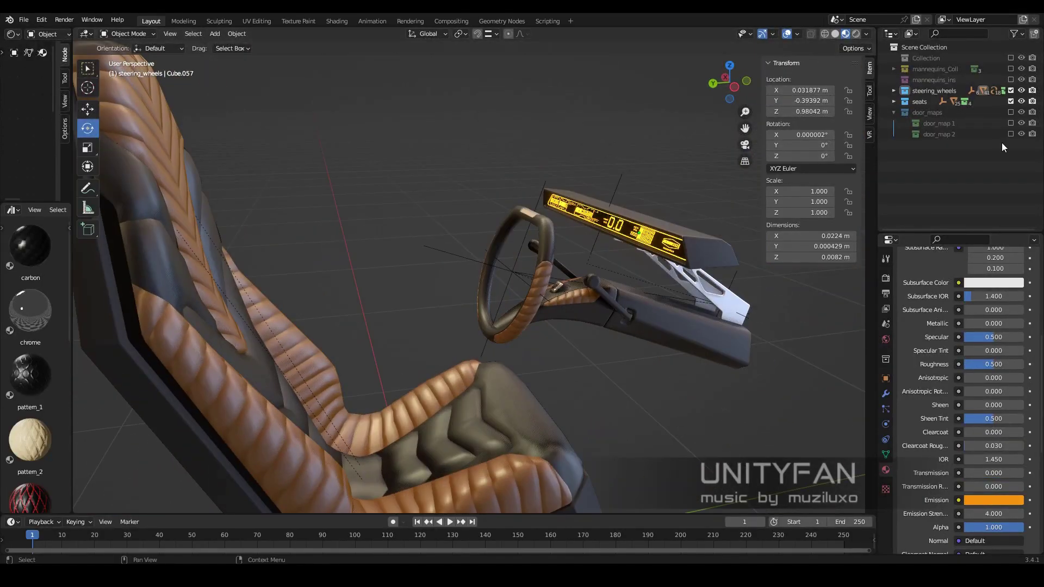
Show the door panels and narrow the side properties panel
left_click(1011, 112)
middle_click_drag(652, 163, 707, 185)
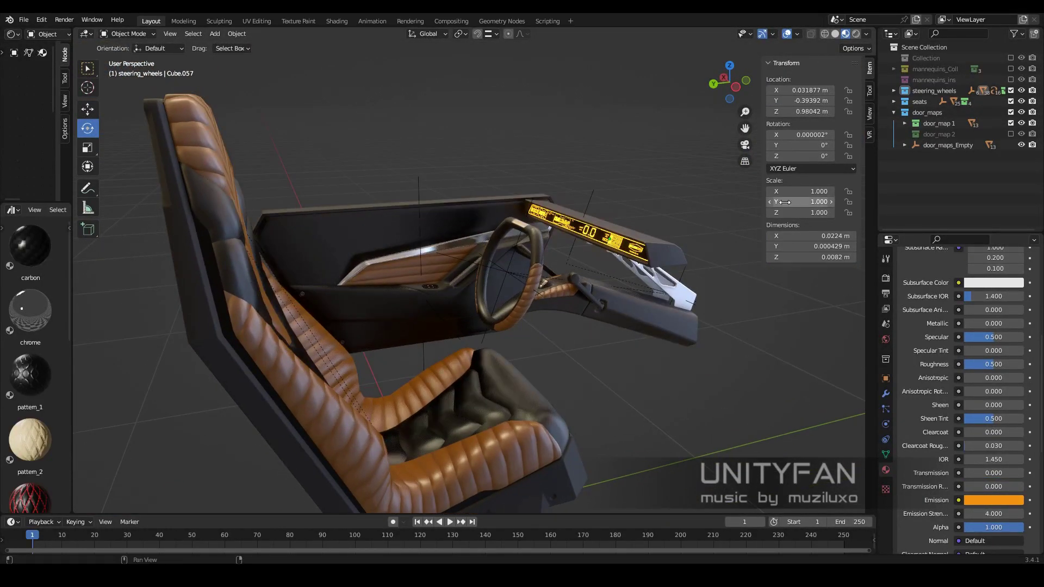
left_click_drag(763, 201, 872, 203)
scroll(605, 283, "up", 3)
middle_click_drag(606, 282, 652, 261)
Expand the steering wheel collection and compare the long and short dashboard variants
left_click(893, 90)
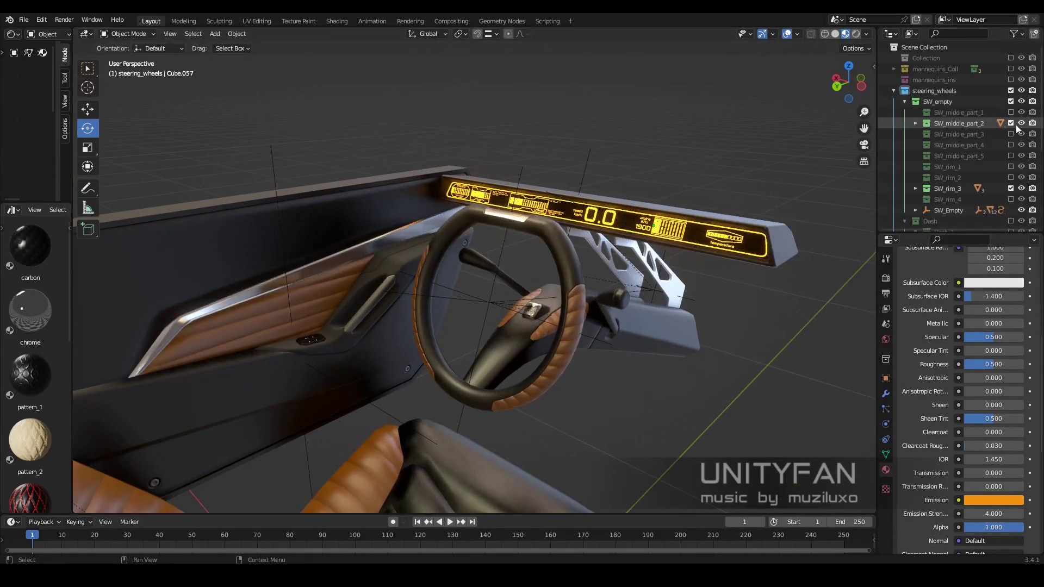
scroll(907, 116, "down", 4)
left_click(1010, 177)
left_click(1010, 144)
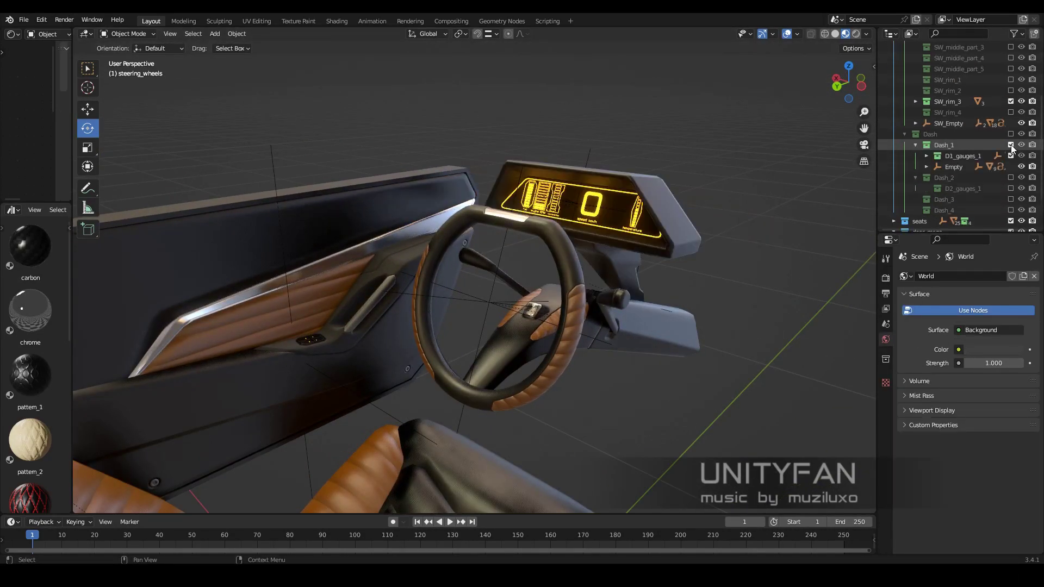
middle_click_drag(598, 218, 634, 226)
left_click(1011, 144)
left_click(1010, 178)
Select the dashboard empties, try tilting the short dashboard, then hide its gauges
left_click(961, 191)
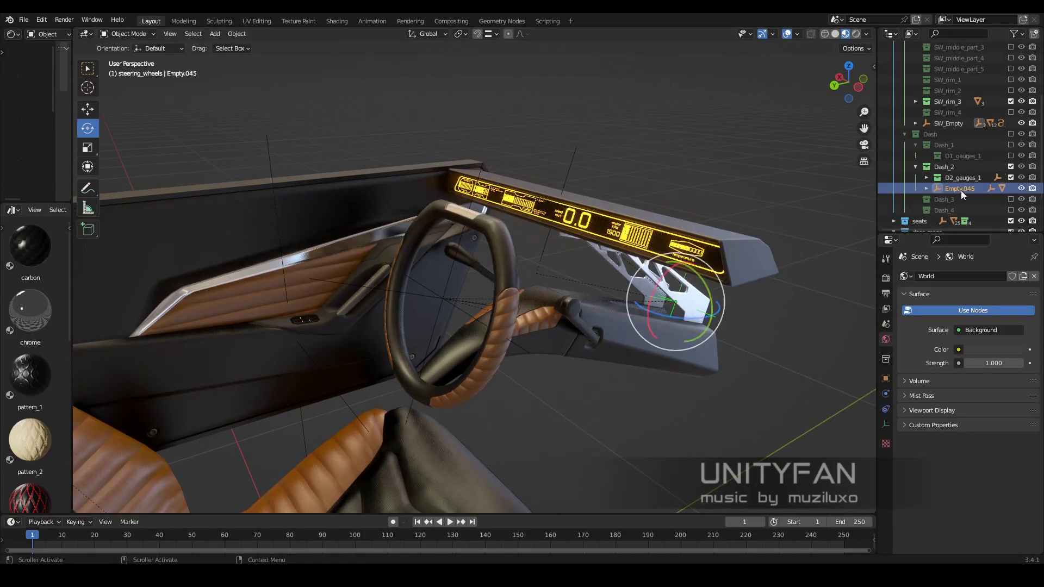
left_click(1011, 145)
left_click(1010, 167)
left_click(699, 280)
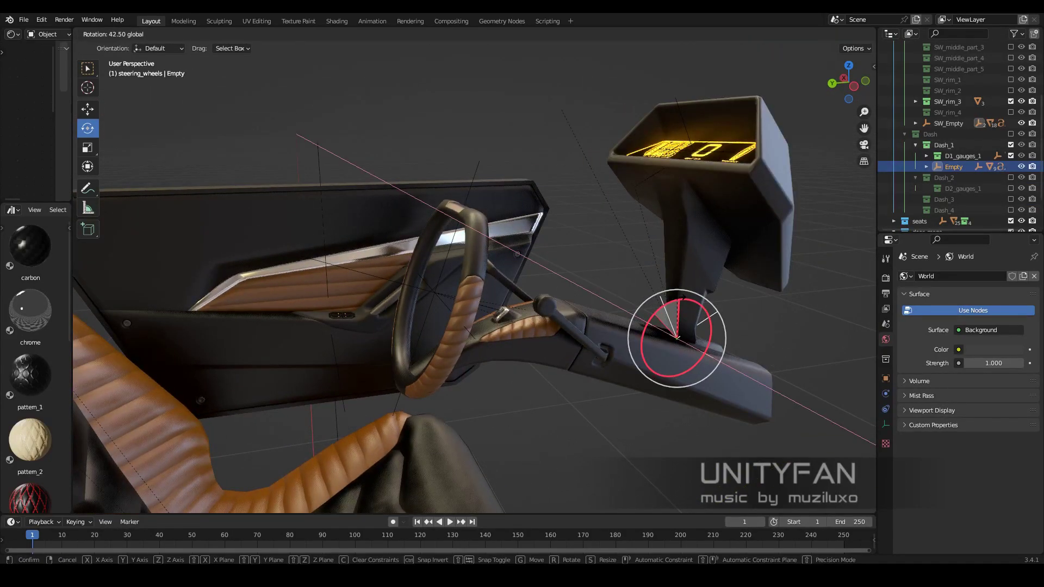
mouse_move(700, 280)
middle_mouse_down()
mouse_move(741, 291)
mouse_move(877, 291)
middle_mouse_up()
left_click(742, 287)
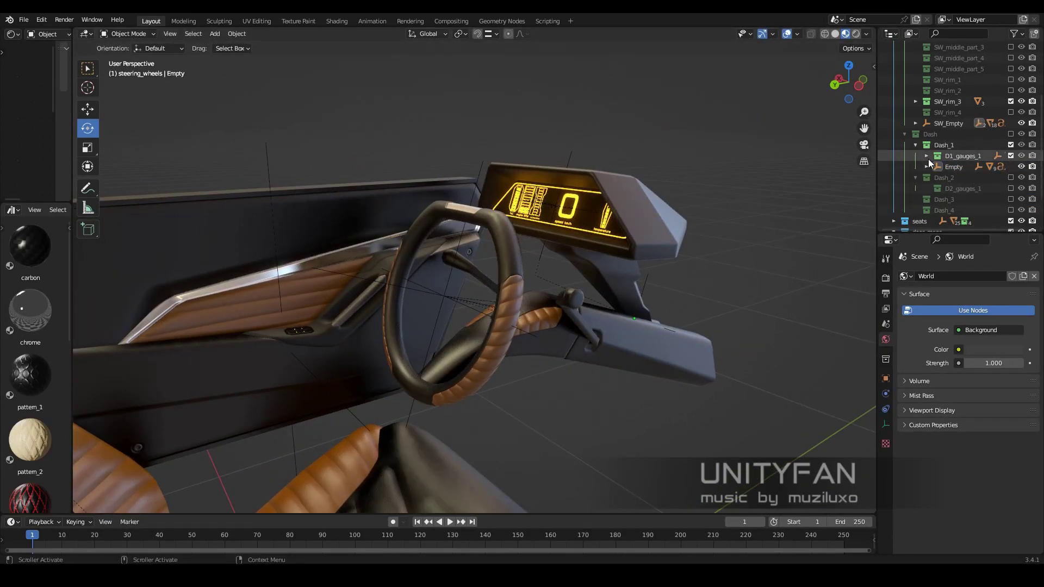
left_click(1011, 145)
Enable D2_gauges_1 and show the Dash_3 dashboard in the scene
left_click(1011, 177)
left_click(1010, 188)
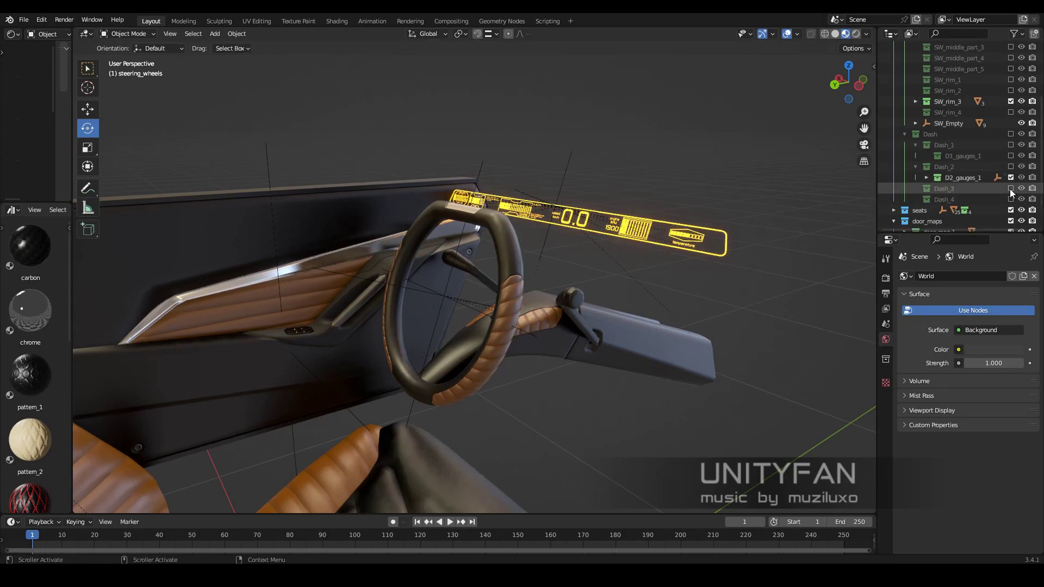
mouse_move(556, 253)
middle_mouse_down()
mouse_move(643, 285)
mouse_move(607, 289)
mouse_move(286, 113)
middle_mouse_up()
middle_click_drag(458, 198, 620, 191)
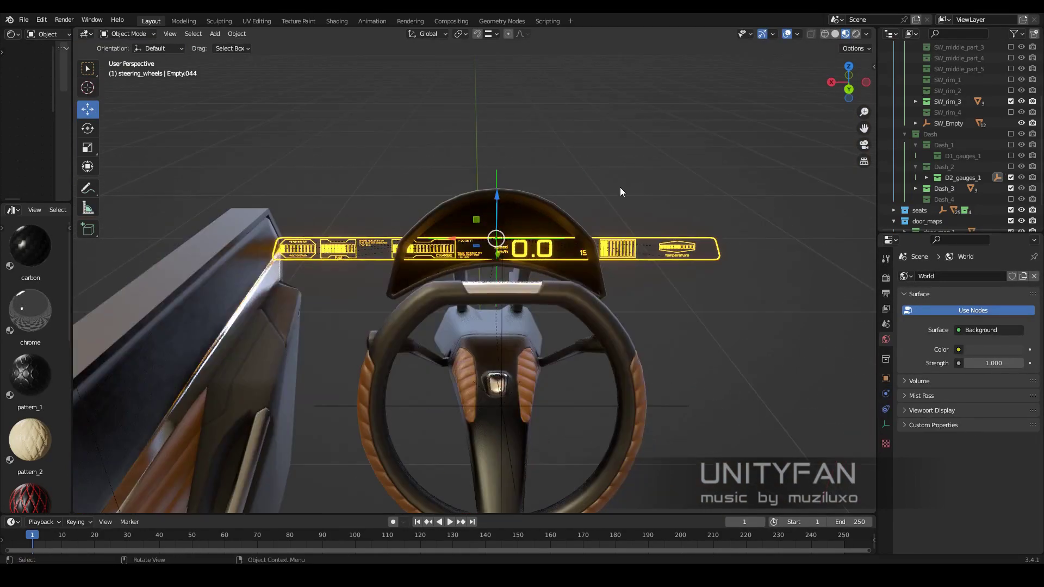
Duplicate D2_gauges_1 as D3_gauges_1 and select the SW_base.006 dash piece
right_click(1000, 180)
left_click(957, 180)
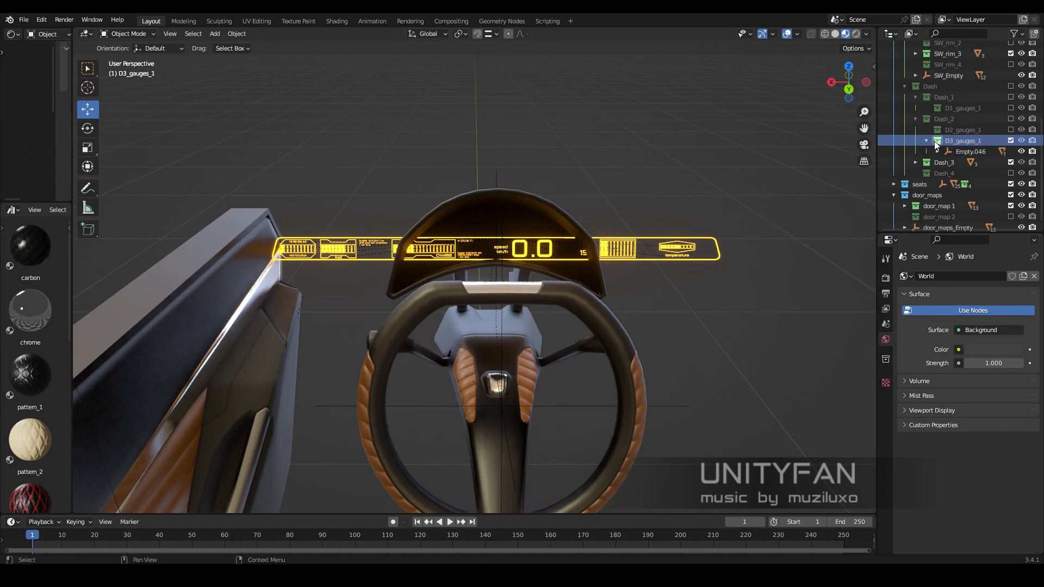
left_click(934, 142)
left_click(927, 167)
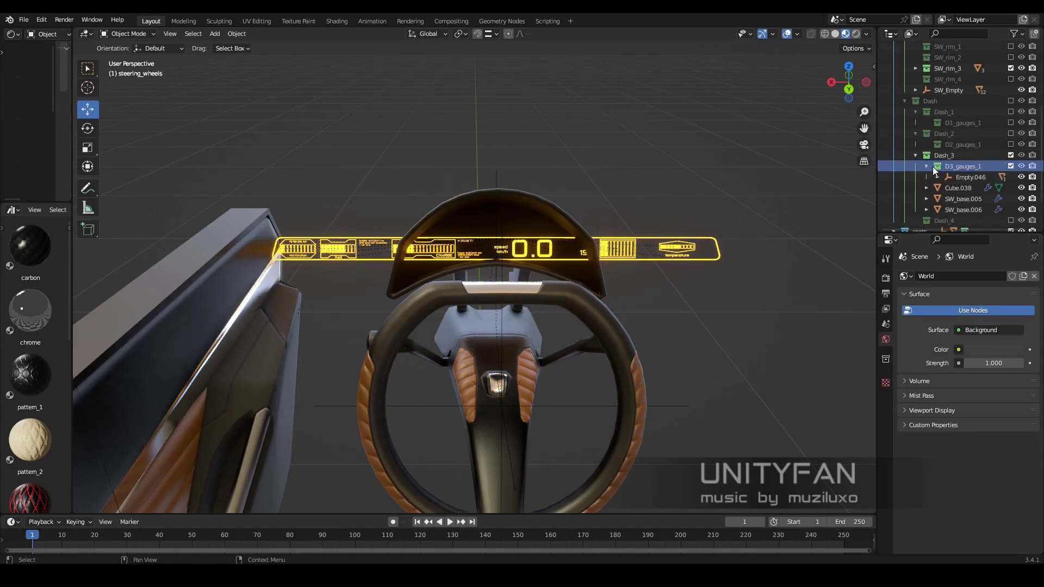
mouse_move(478, 198)
middle_mouse_down()
mouse_move(512, 288)
mouse_move(494, 320)
mouse_move(586, 304)
mouse_move(566, 305)
mouse_move(572, 361)
mouse_move(745, 239)
middle_mouse_up()
left_click(512, 288)
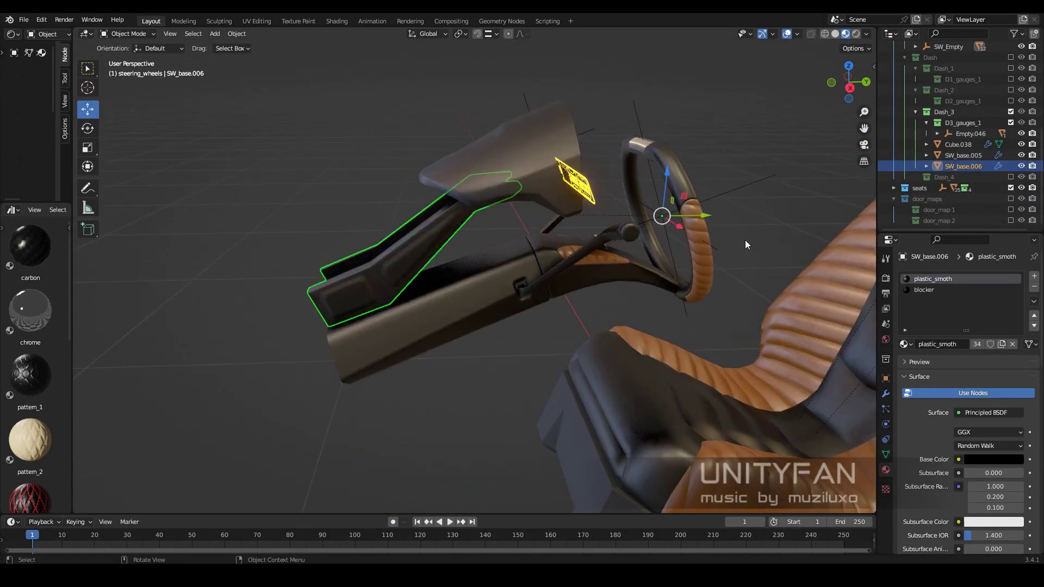
Select the dash support pieces while viewing the seat and dash from the side
left_click(949, 46)
middle_click_drag(598, 245, 376, 206)
left_click(329, 315)
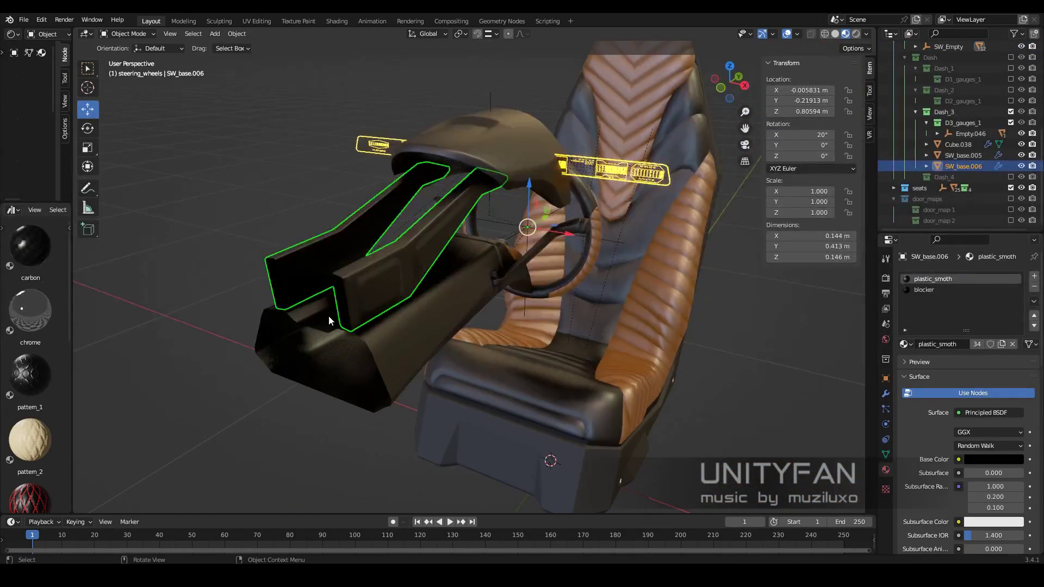
left_click(465, 334)
mouse_move(465, 334)
middle_mouse_down()
mouse_move(391, 294)
mouse_move(505, 299)
middle_mouse_up()
Add a Plain Axes empty and set its display size to 0.15 m
key("shift+a")
left_click(530, 391)
left_click(992, 362)
left_click(885, 424)
scroll(506, 299, "up", 3)
type("5")
key("Return")
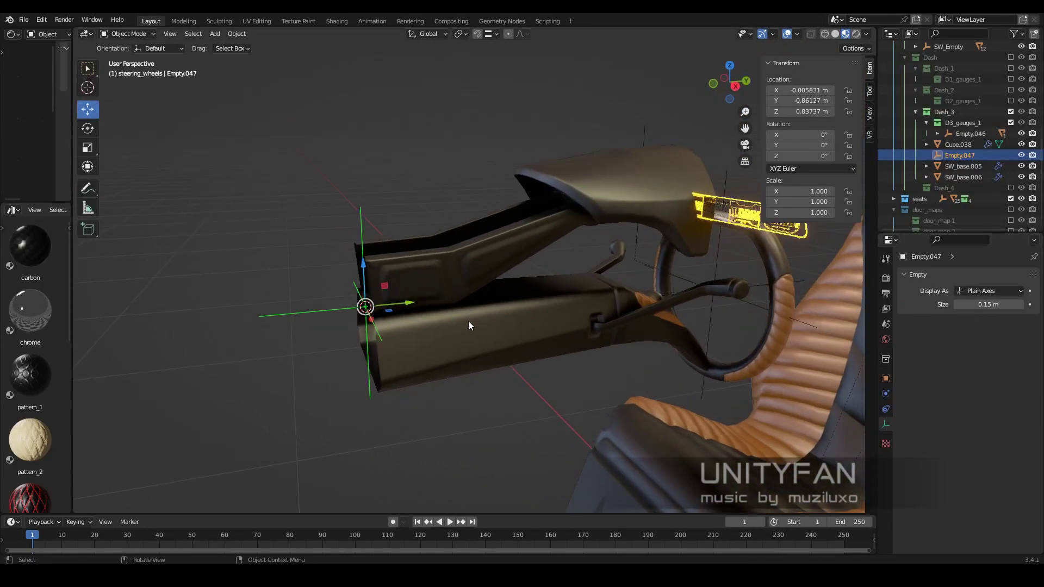
Parent the dash hood and base pieces to Empty.047 with Ctrl+P > Object
left_click(468, 321)
left_click(425, 321, "shift")
key("ctrl+p")
left_click(425, 321)
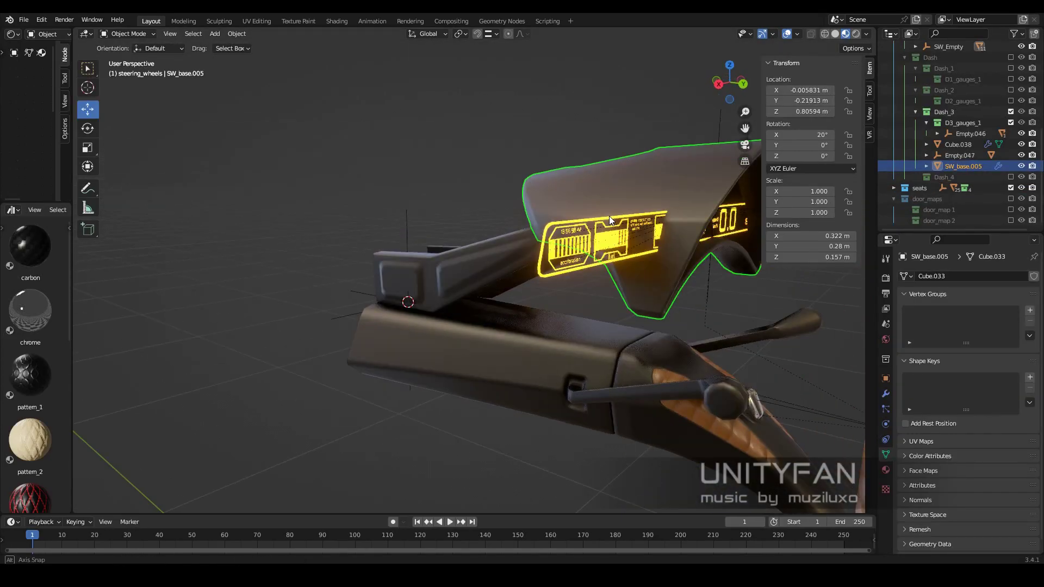
middle_click_drag(609, 216, 580, 257)
key("ctrl+p")
left_click(482, 239)
Include Empty.046 in the parenting, cancelling an accidental rotation of Empty.047
scroll(458, 265, "down", 3)
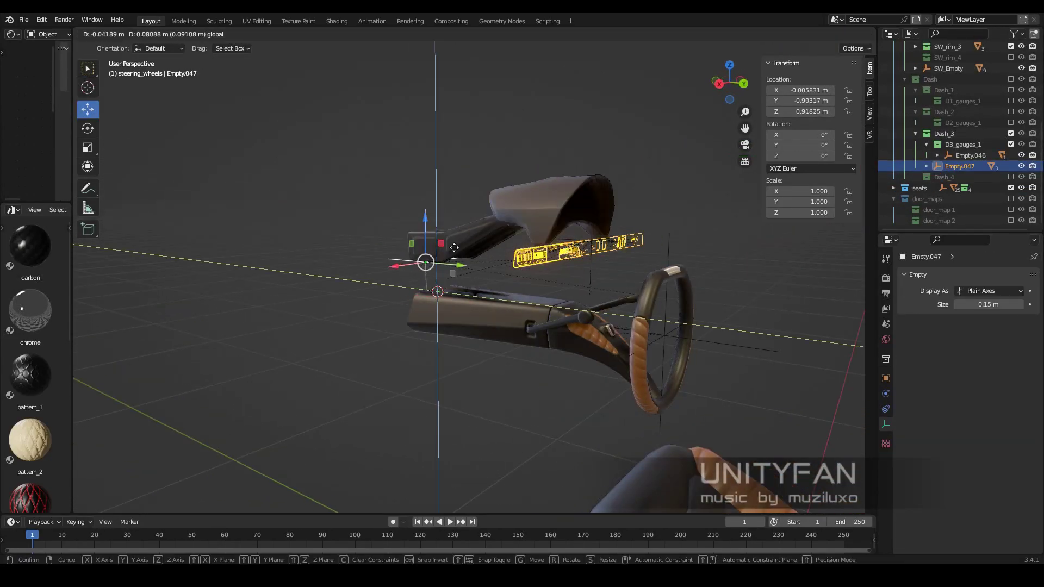
mouse_move(458, 265)
middle_mouse_down()
mouse_move(563, 291)
mouse_move(434, 277)
mouse_move(386, 297)
mouse_move(457, 268)
mouse_move(356, 254)
mouse_move(408, 288)
mouse_move(373, 285)
mouse_move(335, 306)
mouse_move(366, 332)
mouse_move(400, 319)
mouse_move(377, 246)
mouse_move(406, 314)
mouse_move(540, 282)
middle_mouse_up()
left_click(434, 277, "shift")
key("ctrl+p")
left_click(414, 288)
key("Escape")
Move Empty.047 to the rear end of the dash column in side orthographic view
scroll(400, 319, "up", 2)
key("shift+space")
key("g")
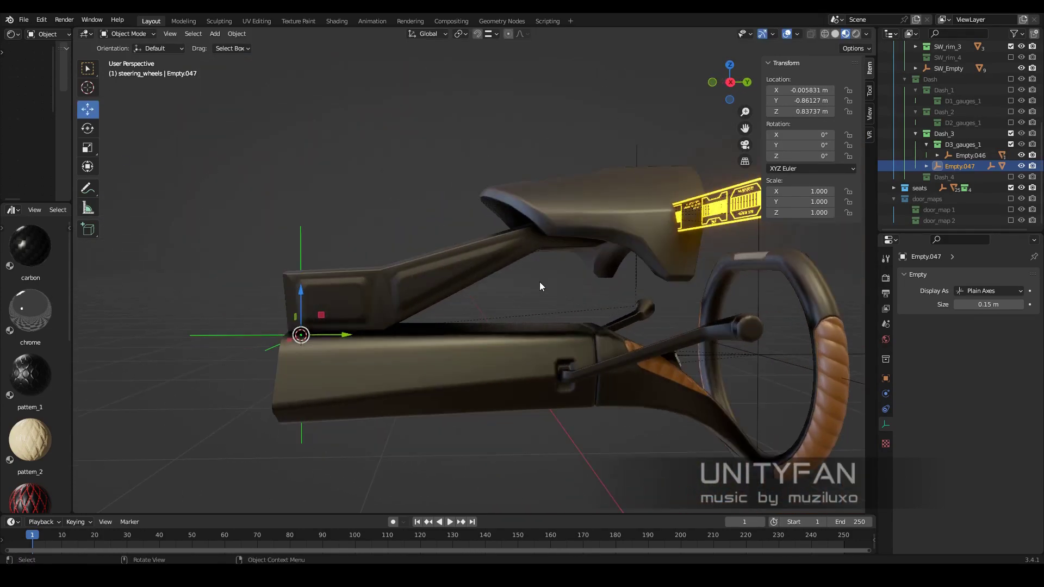
left_click(389, 303)
middle_click_drag(390, 303, 575, 299)
left_click(582, 143, "alt")
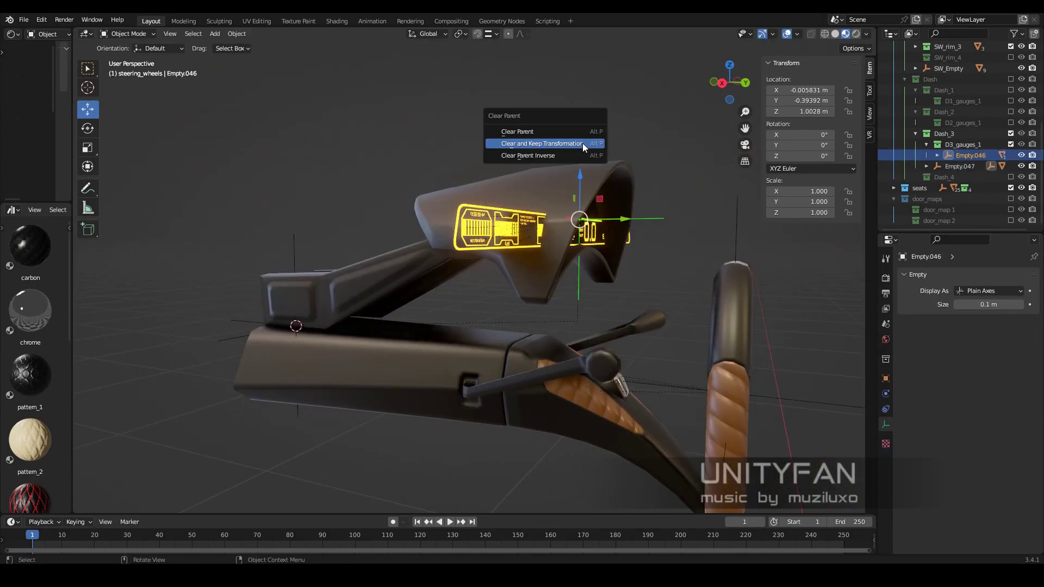
middle_click_drag(582, 142, 541, 209)
key("KP_3")
left_click(321, 229)
scroll(292, 309, "up", 2)
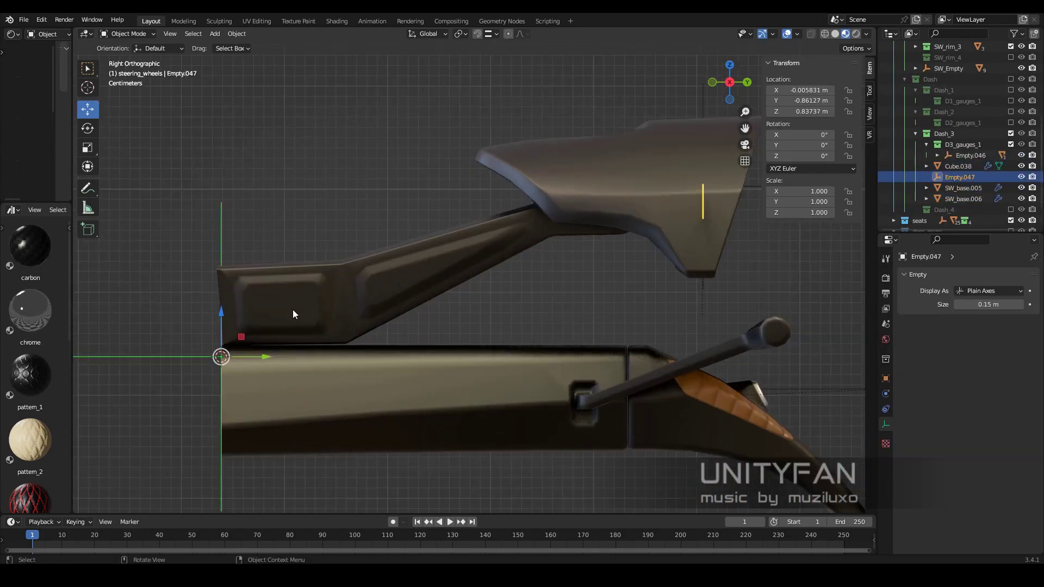
left_click(285, 294)
Adjust Empty.047's rotation with the hood and base pieces, then select gauge cluster Cube.068
mouse_move(285, 294)
middle_mouse_down()
mouse_move(551, 260)
mouse_move(338, 250)
mouse_move(118, 121)
middle_mouse_up()
left_click(551, 259)
left_click(663, 180, "shift")
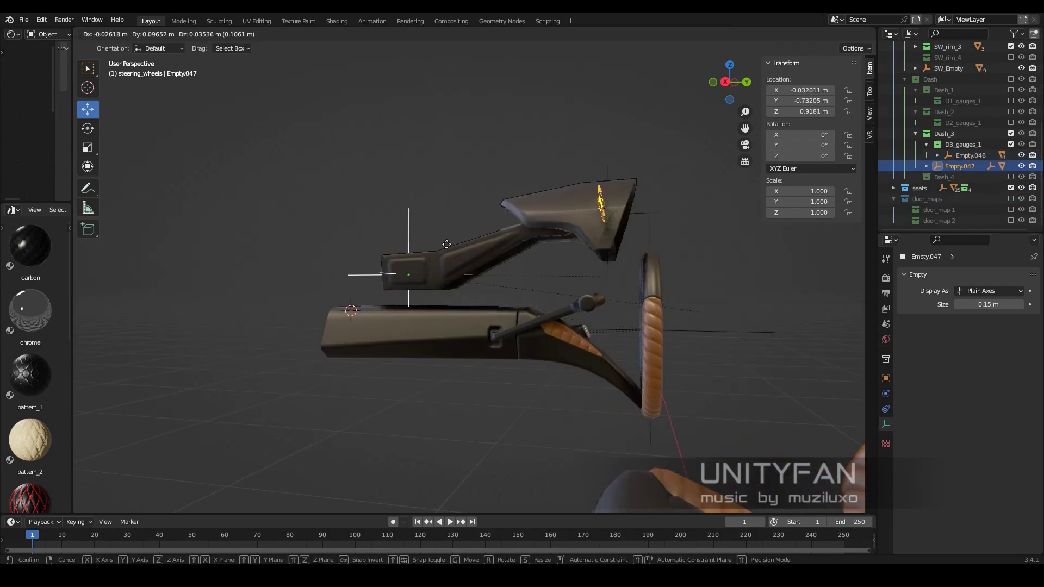
left_click(387, 260)
left_click(515, 259)
mouse_move(387, 260)
middle_mouse_down()
mouse_move(515, 259)
mouse_move(549, 243)
mouse_move(598, 261)
middle_mouse_up()
scroll(628, 279, "down", 4)
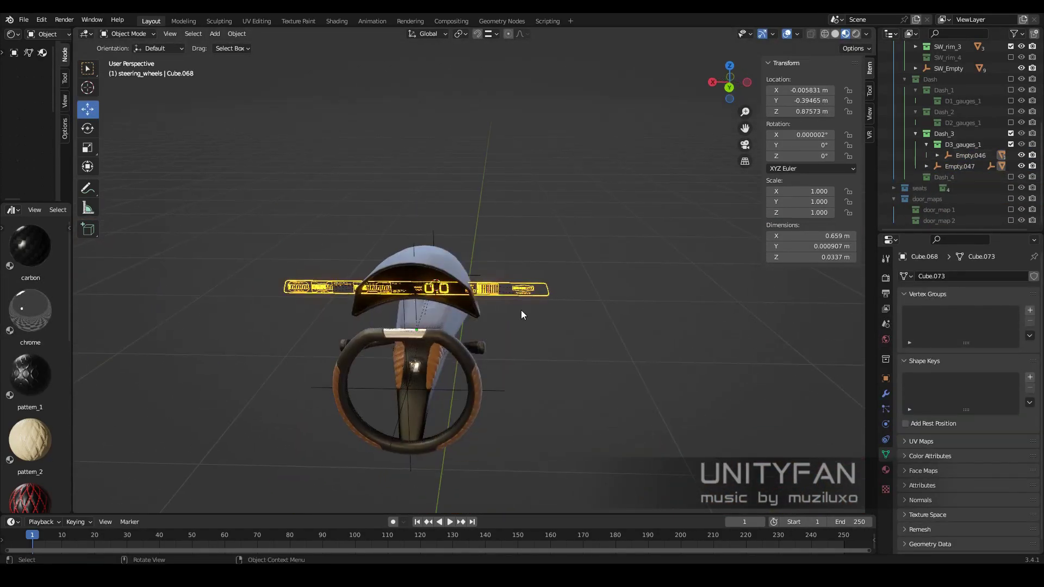
Edit Cube.068 in back orthographic see-through view and raise the selected outline vertices
key("Tab")
scroll(563, 277, "up", 3)
key("ctrl+KP_1")
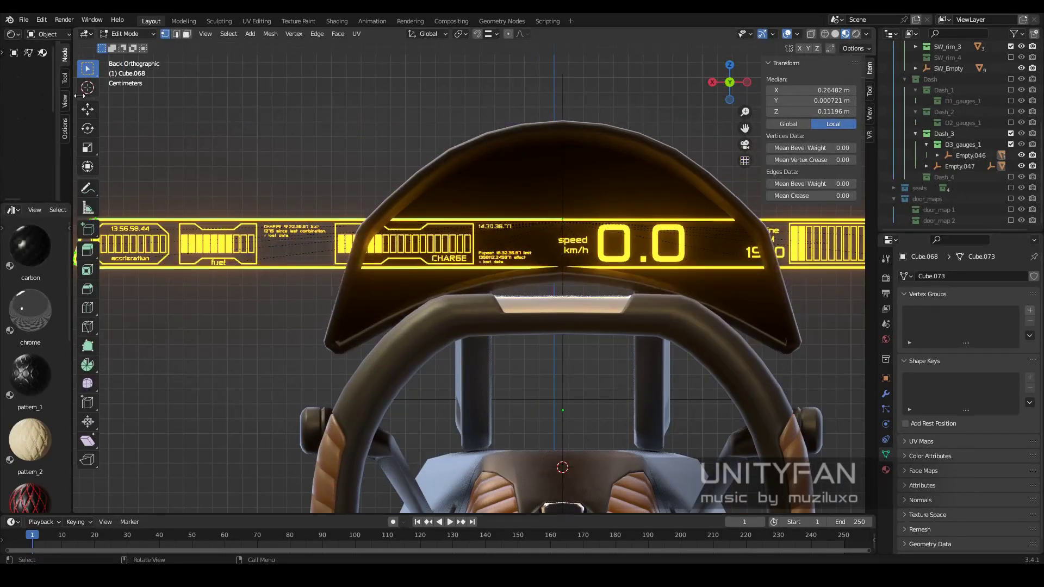
key("shift+z")
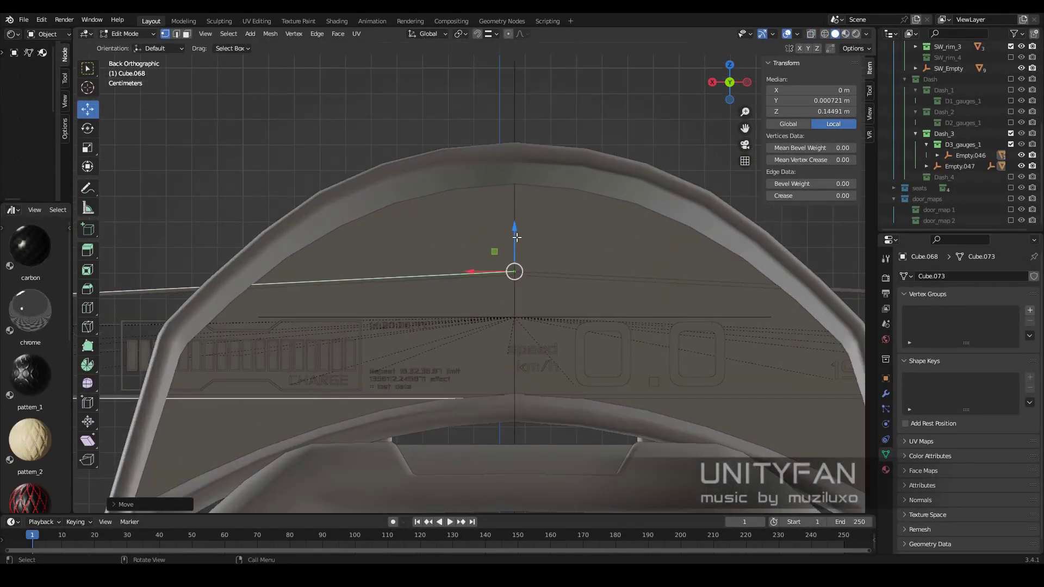
left_click_drag(533, 224, 533, 196)
scroll(532, 196, "down", 3)
key("shift+z")
Box-select and move the panel outline's lower-left vertices, checking the fit in see-through display
left_click_drag(272, 358, 154, 241)
left_click(452, 290)
key("shift+z")
scroll(453, 291, "up", 4)
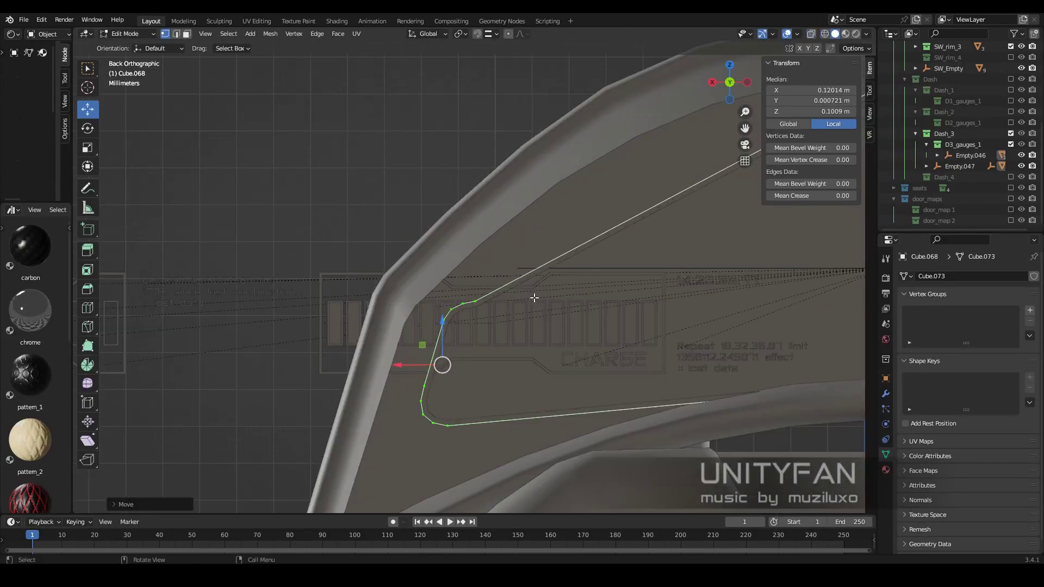
scroll(522, 310, "down", 2)
key("shift+z")
scroll(541, 285, "up", 2)
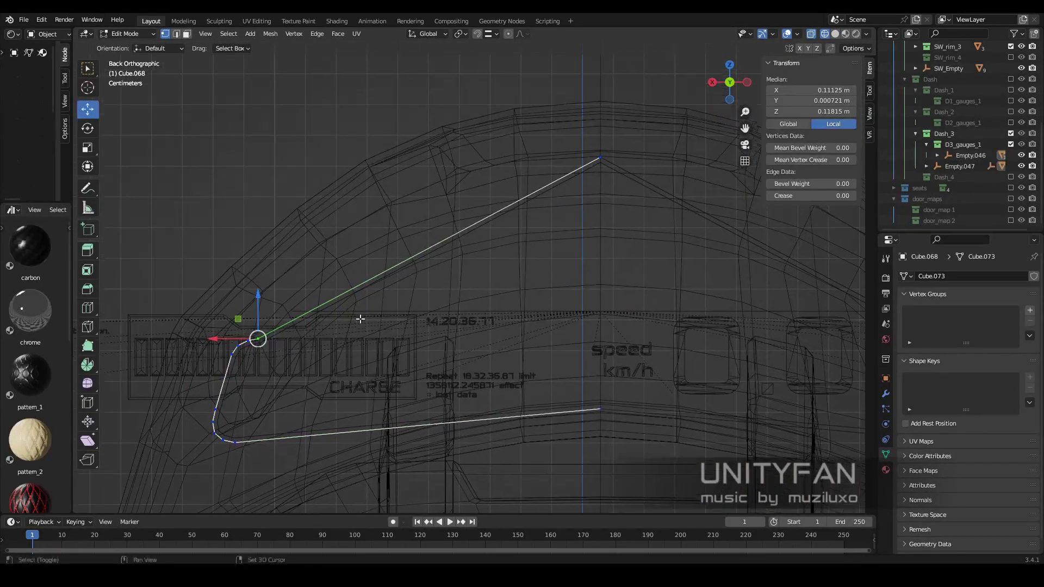
scroll(541, 284, "up", 2)
Select a vertex on the panel outline and move it into place
key("Tab")
scroll(382, 312, "up", 3)
left_click(491, 215)
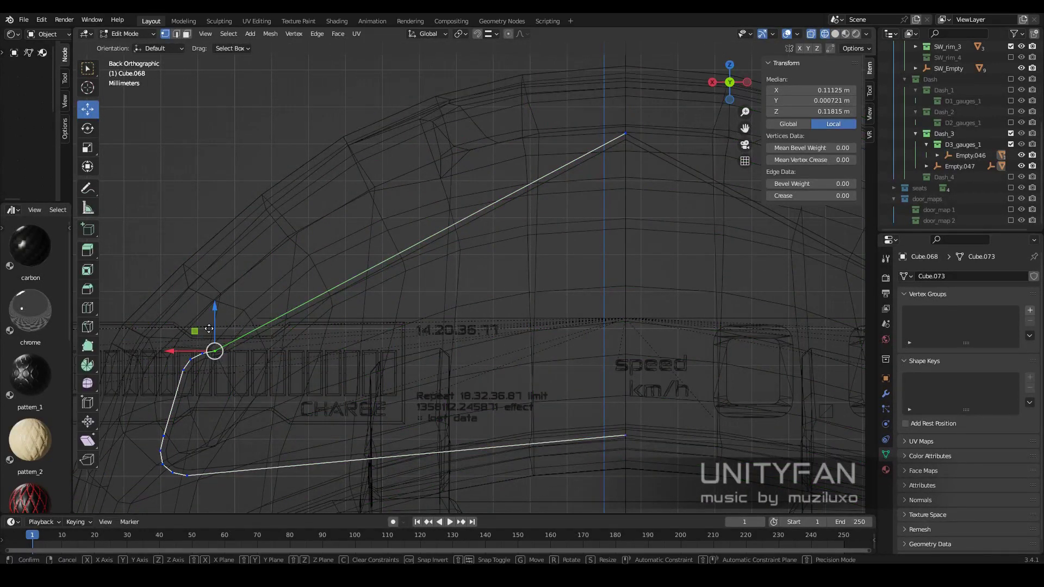
left_click(482, 155)
key("z")
scroll(467, 297, "up", 2)
key("shift+z")
scroll(456, 193, "down", 3)
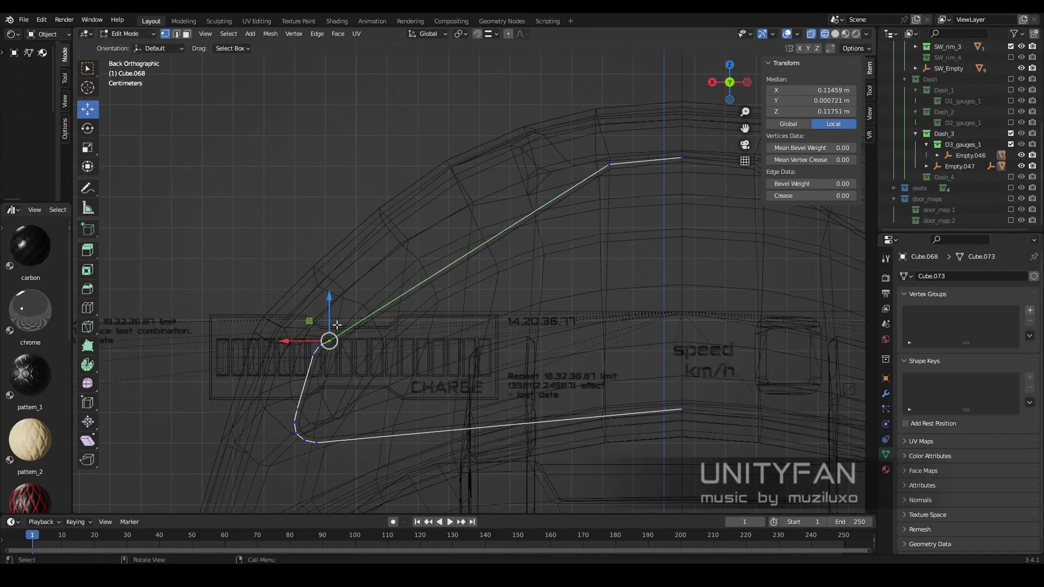
Slide the outline vertex horizontally along X to its new position
key("shift+z")
scroll(589, 261, "up", 2)
scroll(454, 287, "down", 2)
key("shift+z")
scroll(454, 287, "down", 2)
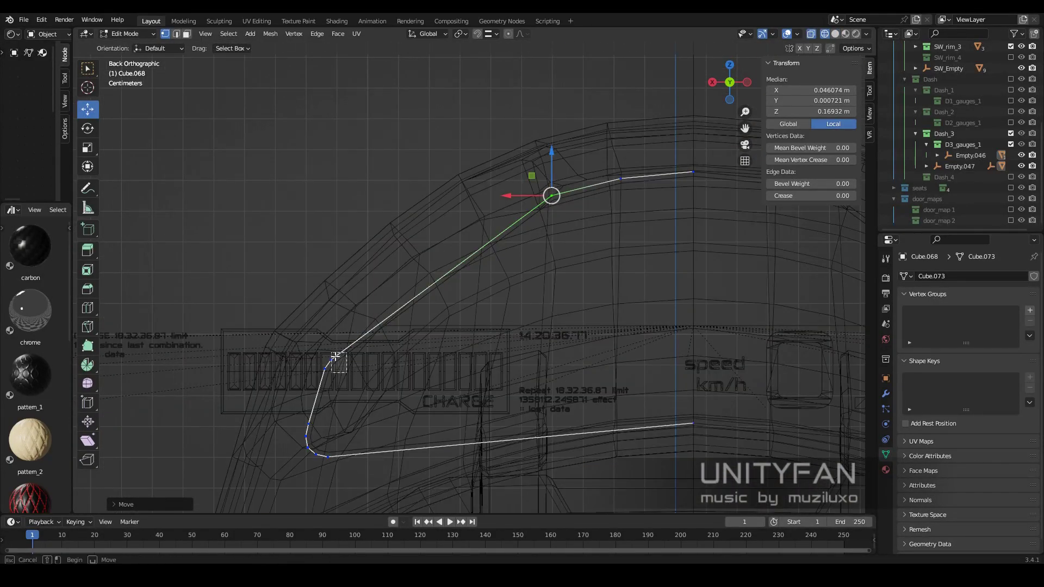
key("shift+z")
scroll(574, 229, "up", 3)
key("g")
key("x")
left_click(473, 301)
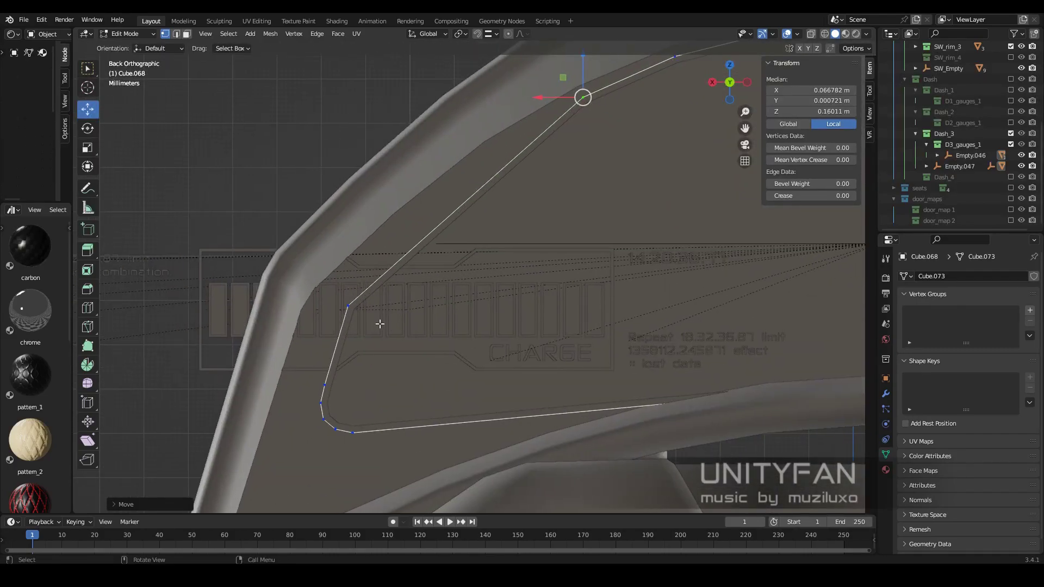
Subdivide an outline edge and slide the new vertex along X in back view
middle_click_drag(473, 301, 381, 163)
key("shift+z")
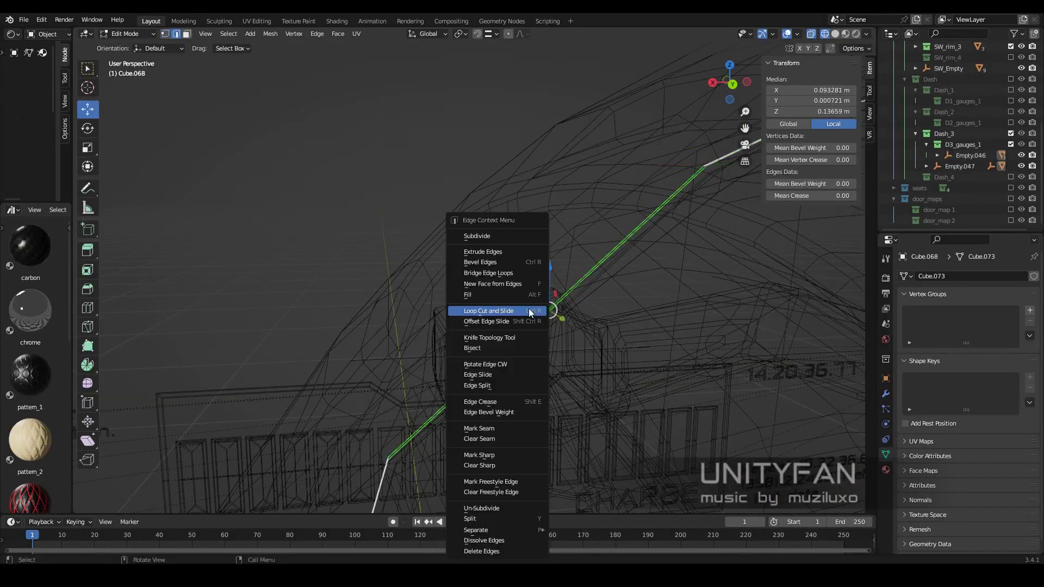
left_click(405, 236)
middle_click_drag(405, 236, 197, 75)
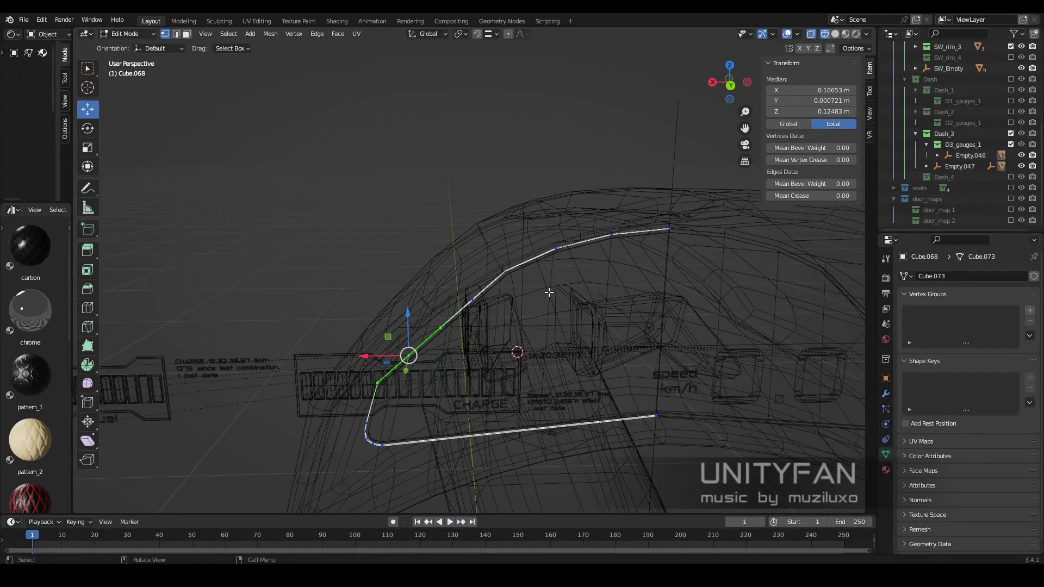
key("ctrl+KP_1")
key("shift+z")
scroll(524, 284, "up", 4)
key("g")
key("x")
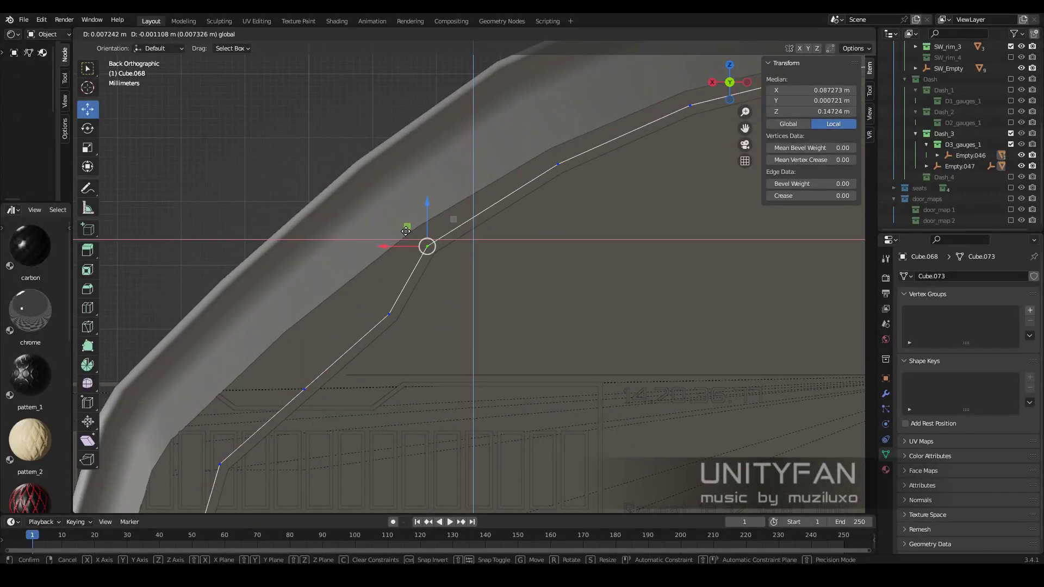
key("shift+z")
Select a vertex and box-select more outline edges, switching viewport shading to check them
key("shift+z")
left_click(431, 322)
key("shift+z")
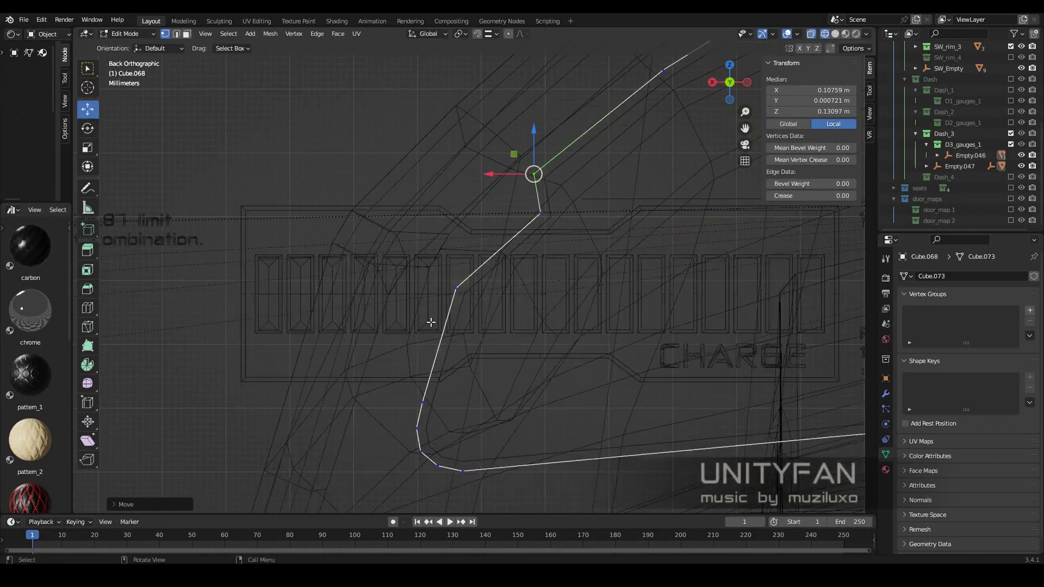
scroll(408, 293, "down", 2)
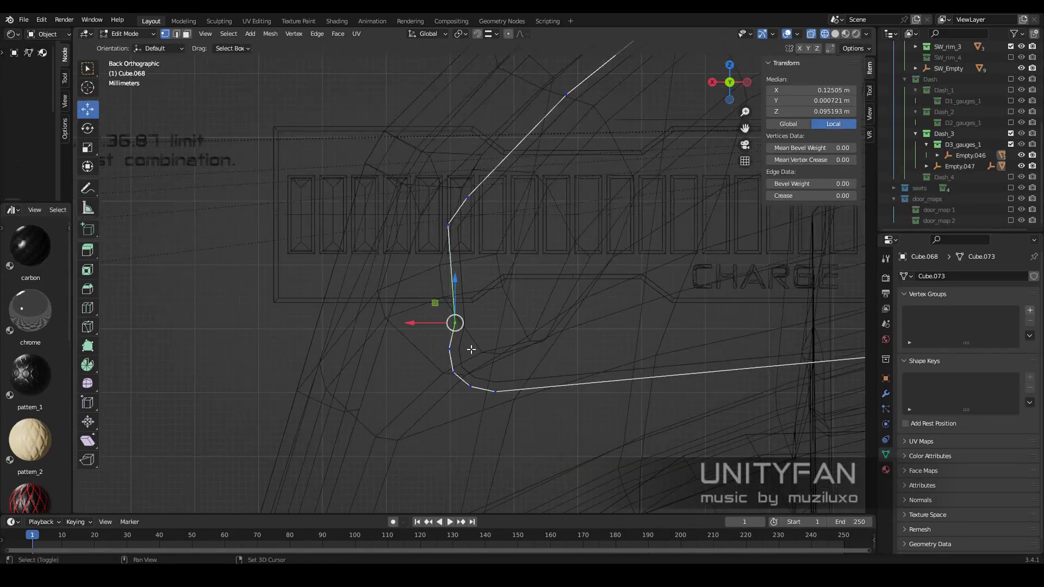
scroll(471, 350, "down", 2)
left_click_drag(597, 291, 415, 366)
key("shift+z")
scroll(523, 293, "up", 3)
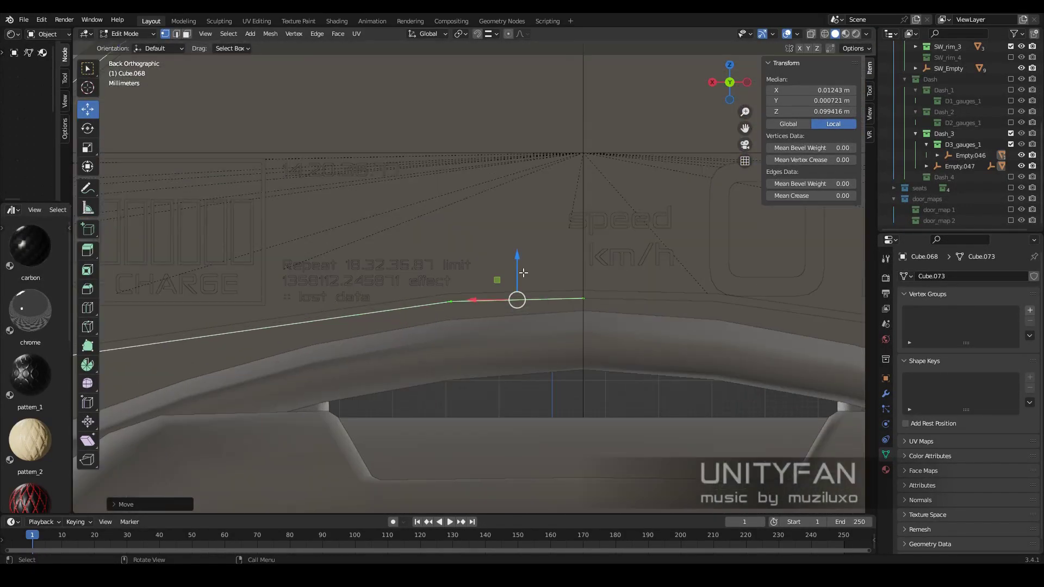
key("z")
left_click(443, 296)
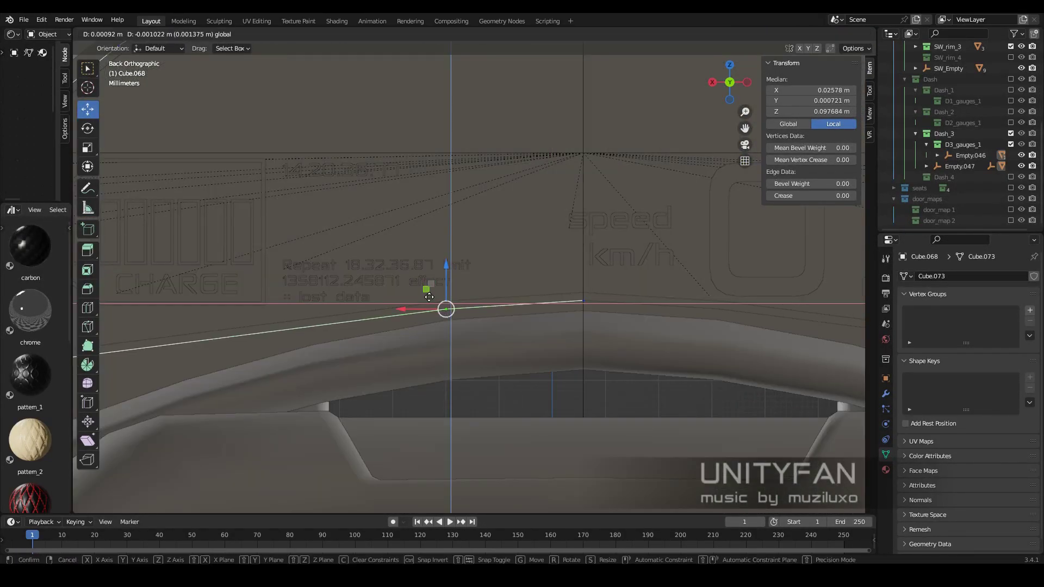
scroll(397, 336, "down", 3)
key("shift+z")
scroll(396, 336, "up", 3)
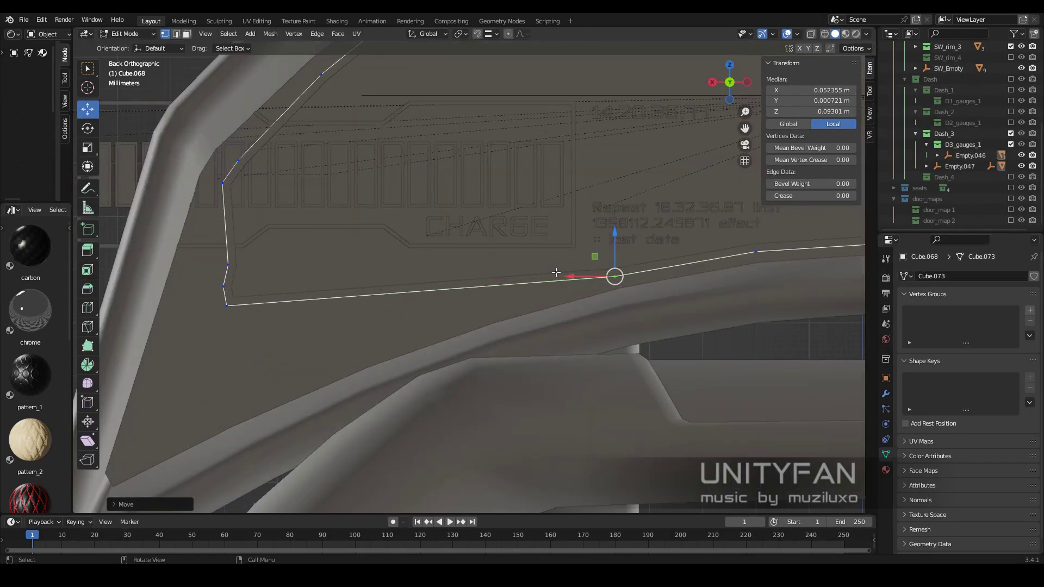
key("shift+z")
Reposition two border vertices, subdivide the border edge, and place its new midpoint vertex
key("shift+z")
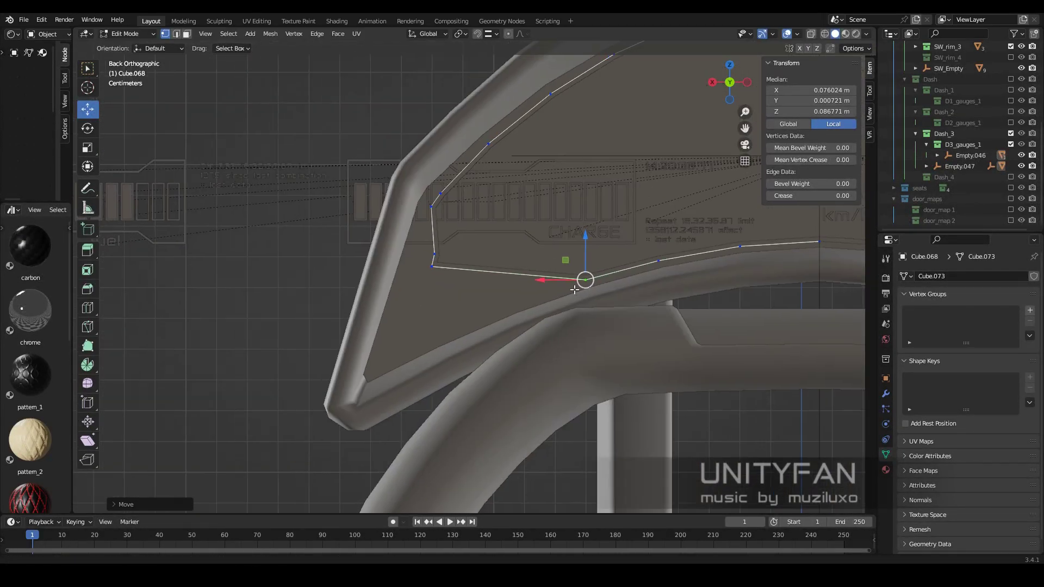
key("shift+z")
key("shift+z")
left_click(608, 306)
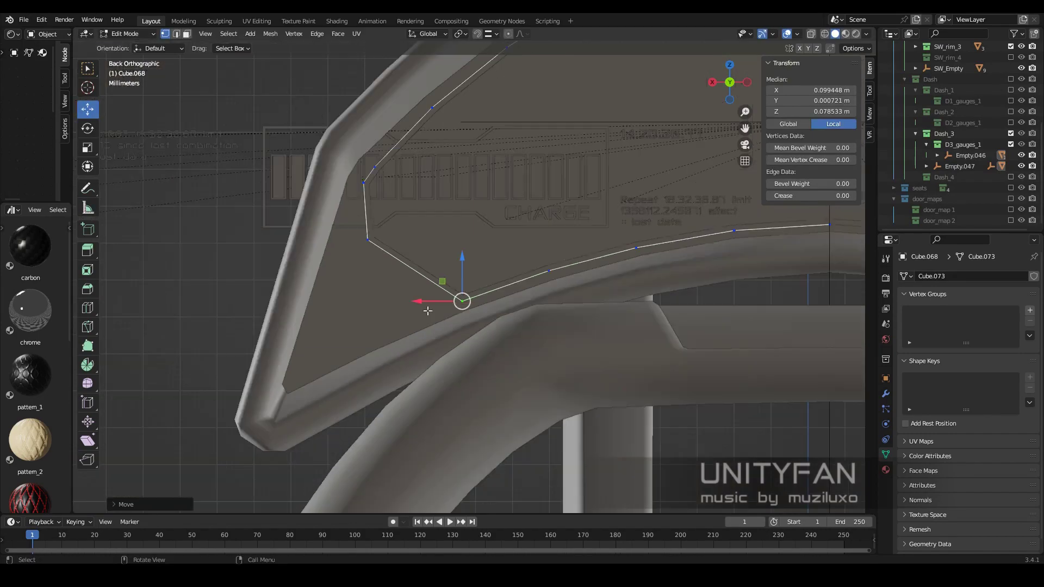
key("shift+z")
left_click(387, 223)
left_click(384, 348)
right_click(415, 234)
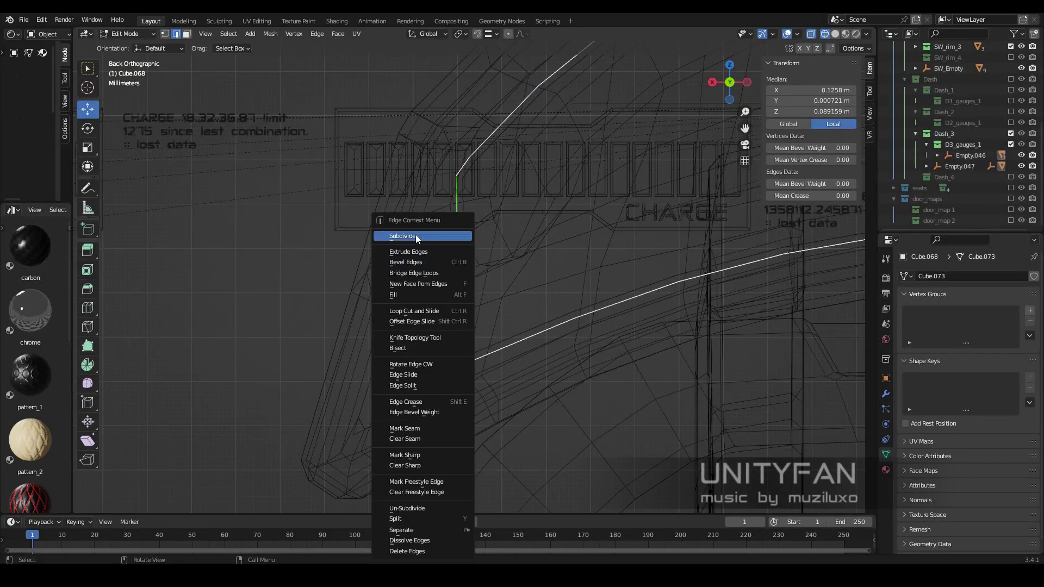
left_click(415, 235)
key("shift+z")
key("g")
left_click(457, 311)
key("shift+z")
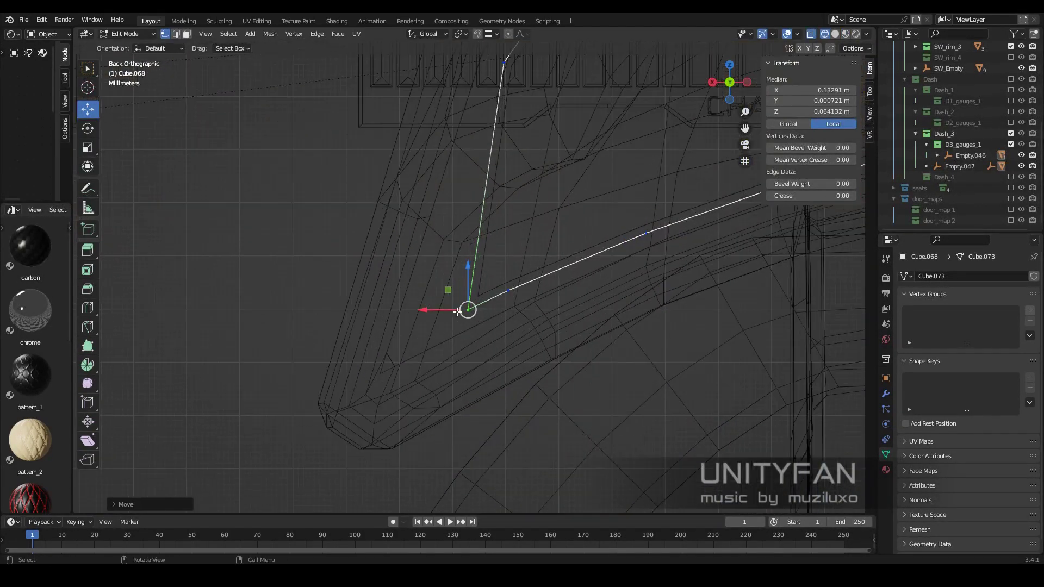
left_click(423, 318)
Subdivide the lower corner edge, adding a midpoint vertex to follow the hood's inner edge
left_click(482, 151)
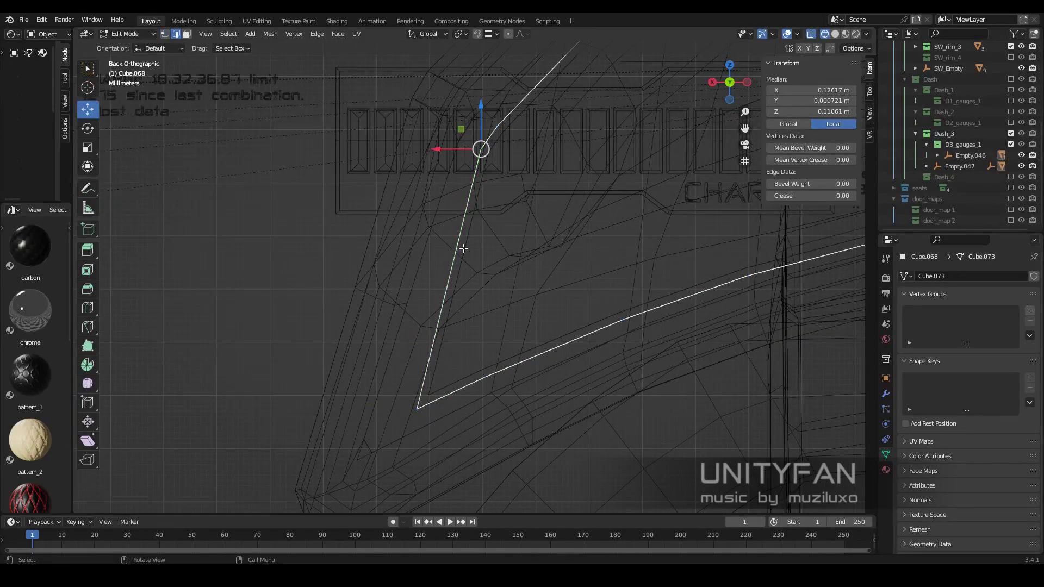
left_click(482, 337)
middle_click_drag(407, 343, 418, 290, "shift")
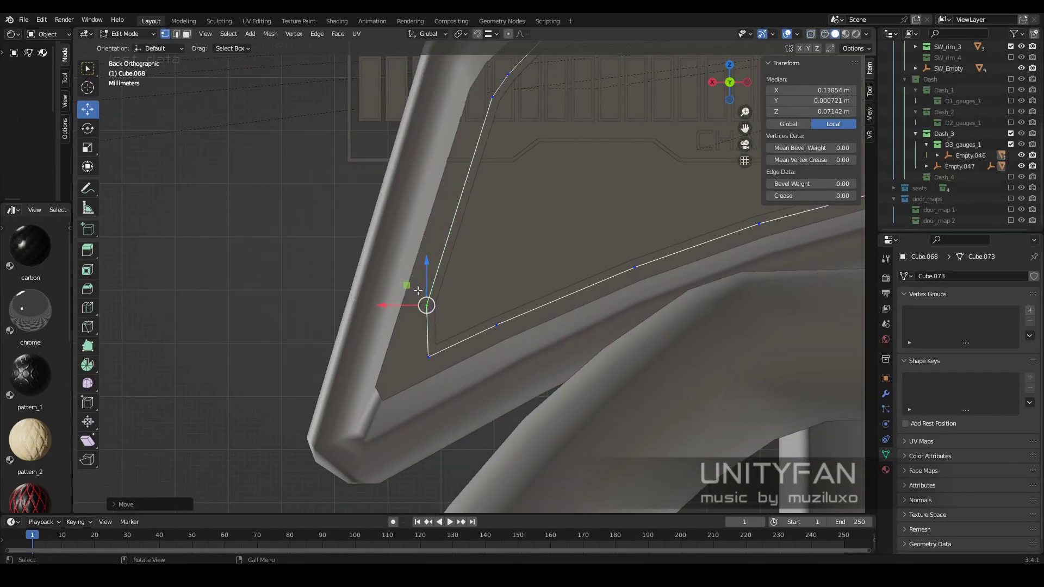
key("shift+z")
left_click_drag(453, 366, 414, 343)
scroll(468, 328, "up", 3)
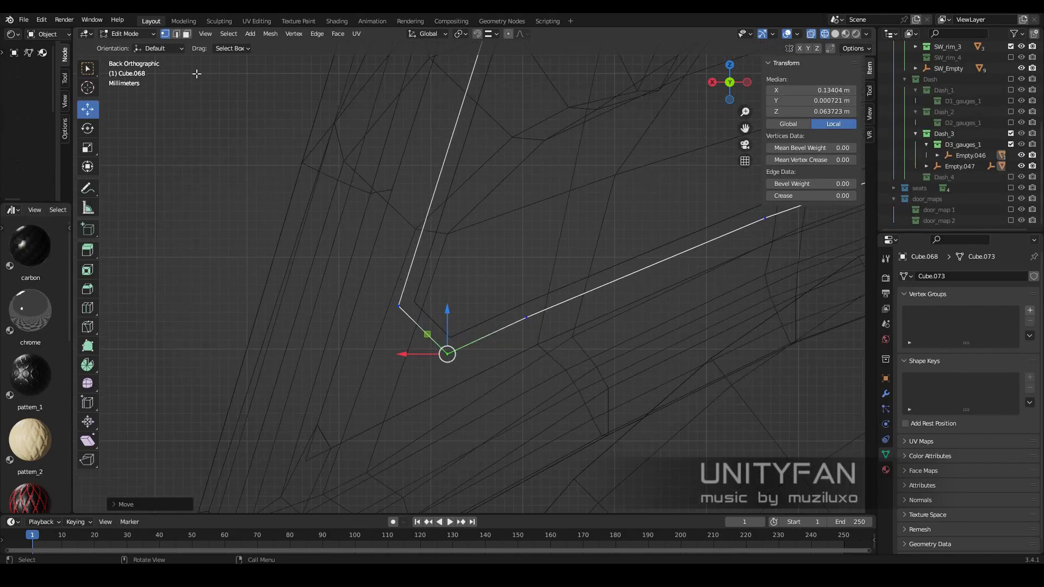
right_click(379, 226)
left_click(379, 226)
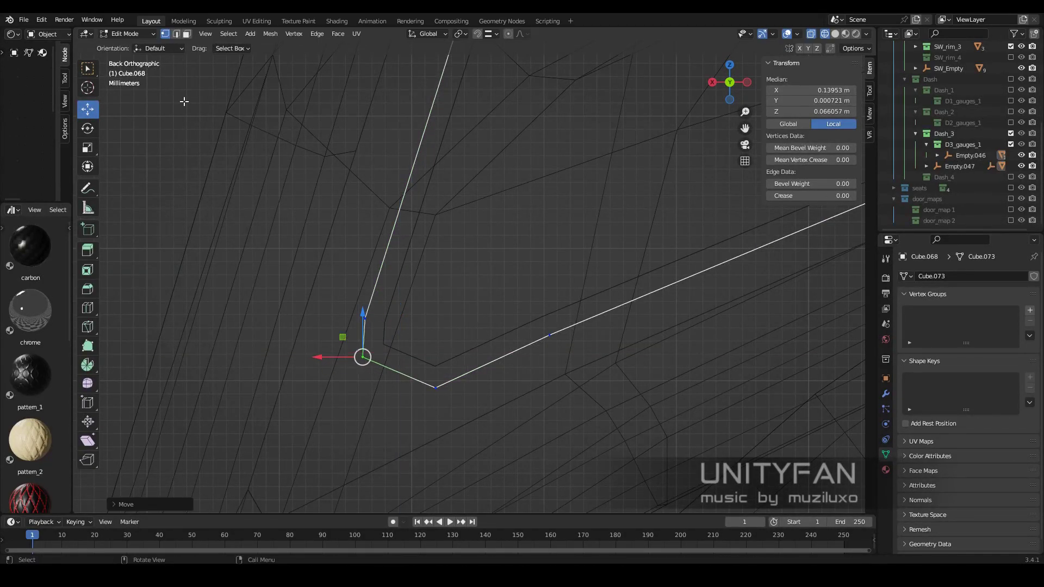
right_click(370, 234)
left_click(370, 234)
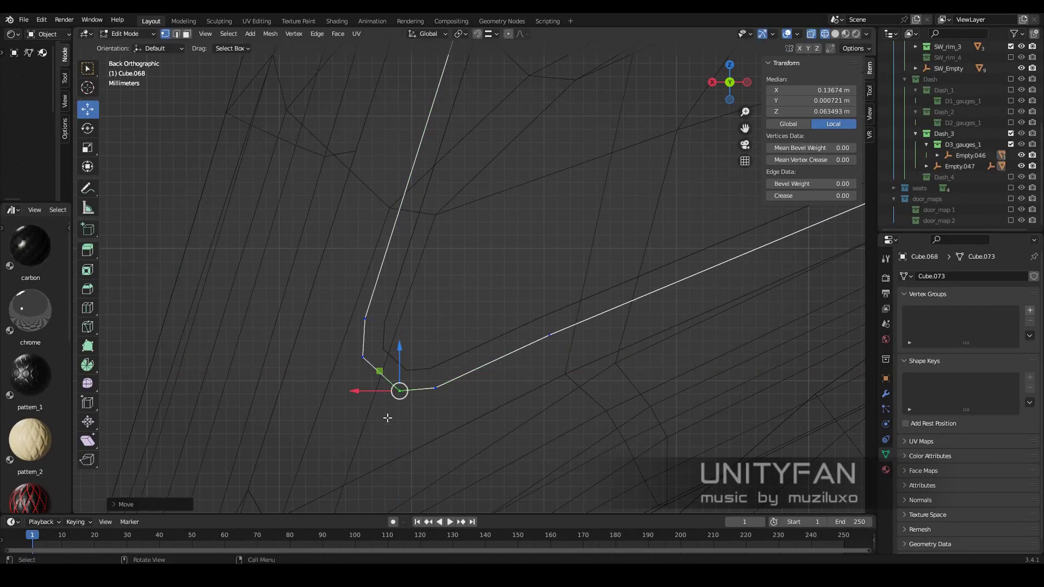
key("Escape")
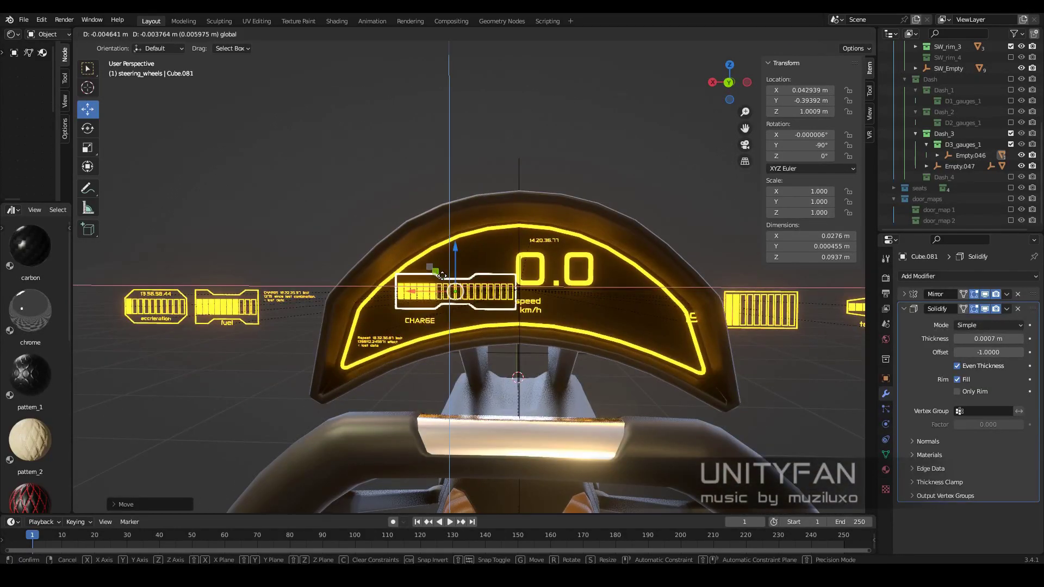
Inspect the charge gauge's mesh edges in Edit Mode, then exit Edit Mode
scroll(454, 299, "up", 2)
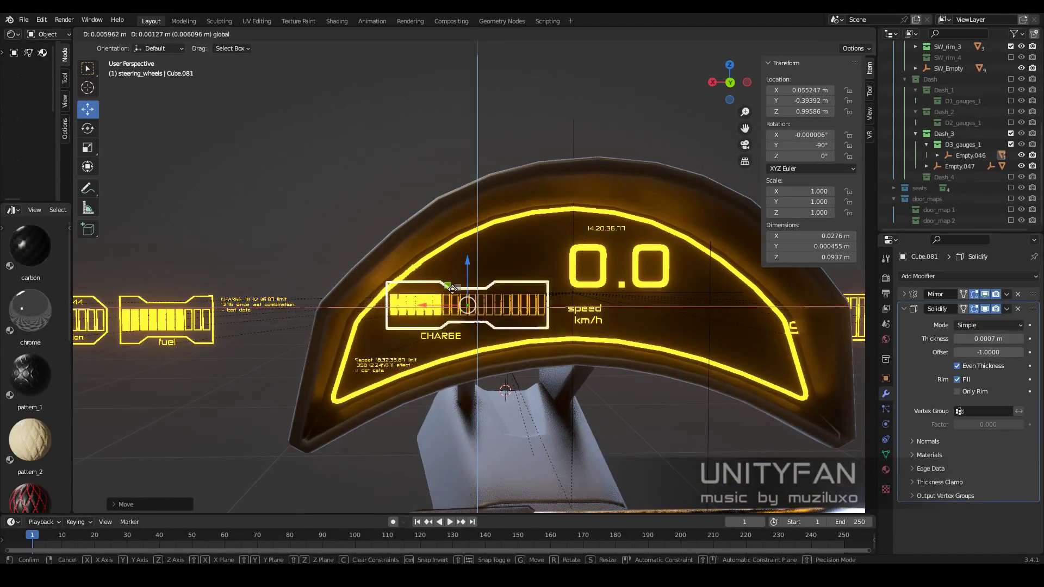
scroll(447, 315, "up", 2)
key("Tab")
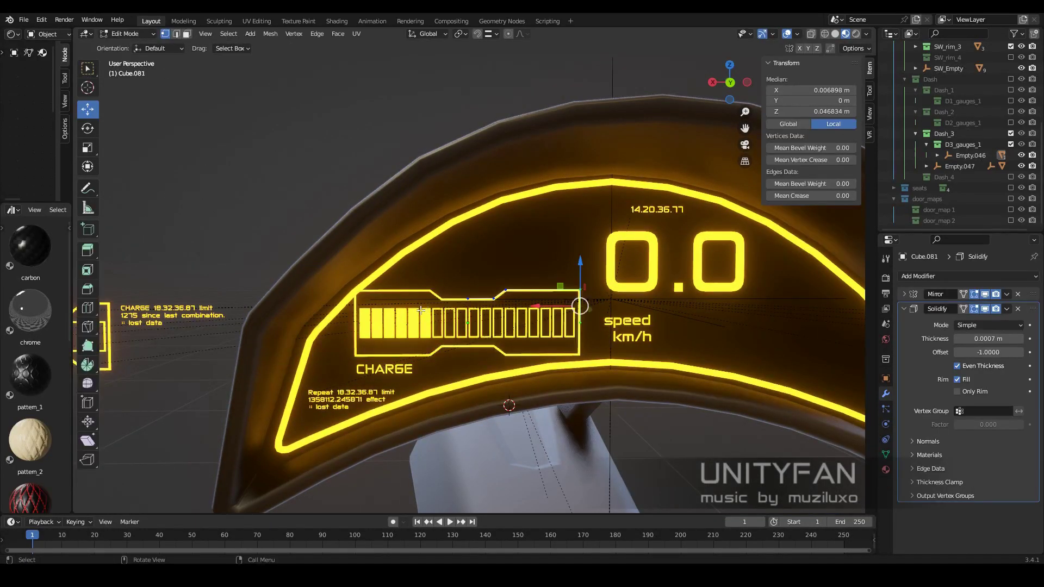
scroll(402, 309, "up", 5)
key("2")
mouse_move(403, 309)
middle_mouse_down()
mouse_move(500, 303)
mouse_move(529, 330)
middle_mouse_up()
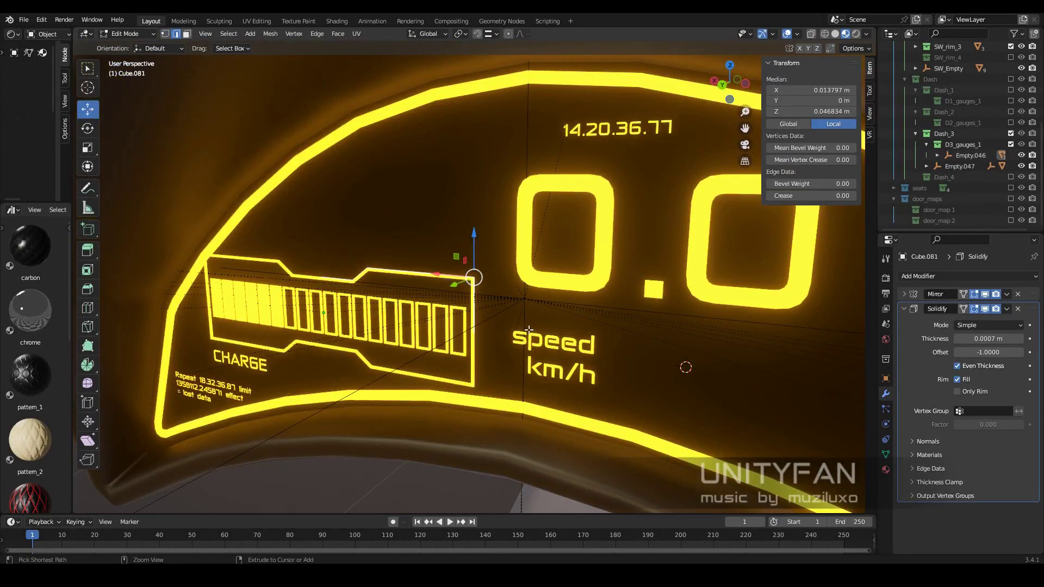
key("Escape")
Reposition the charge gauge on the hood, leaving the CHARGE label in place
key("Tab")
scroll(461, 257, "up", 5)
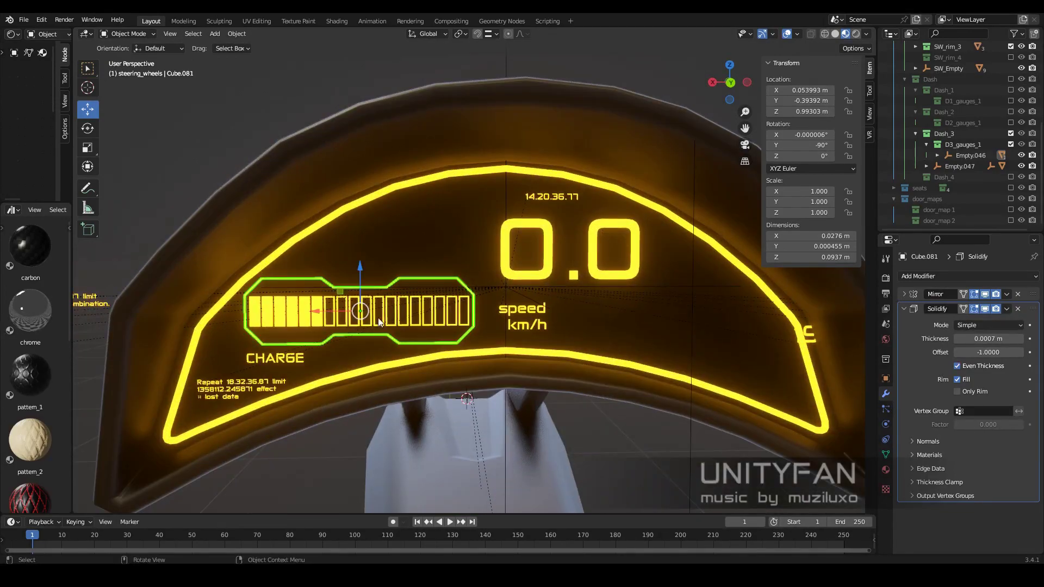
key("g")
key("Escape")
middle_click_drag(353, 296, 401, 297, "shift")
left_click(287, 348)
key("Escape")
scroll(361, 287, "down", 4)
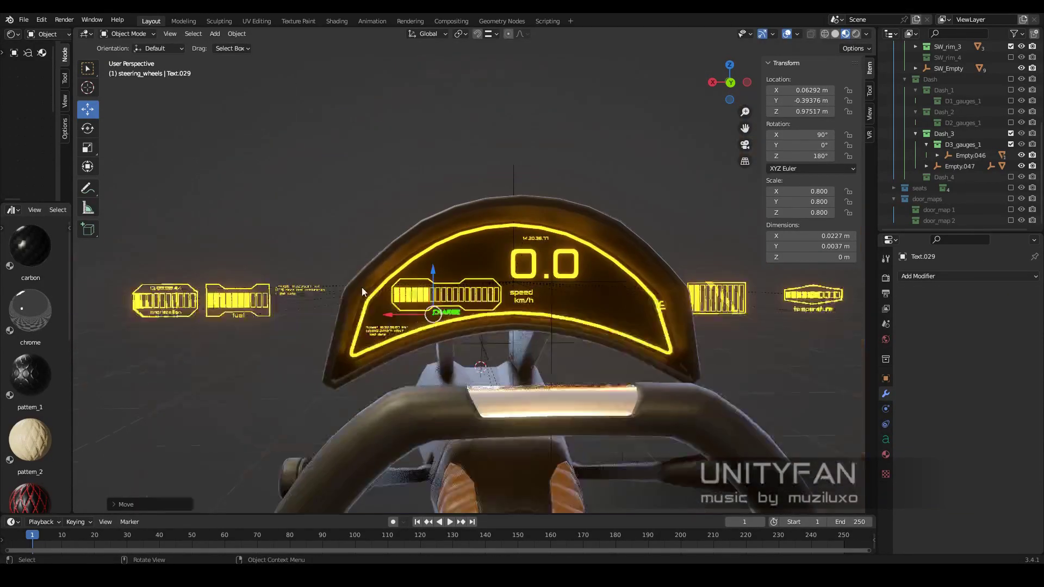
scroll(303, 314, "up", 3)
Place the acceleration gauge on the hood above the charge gauge
left_click(129, 318)
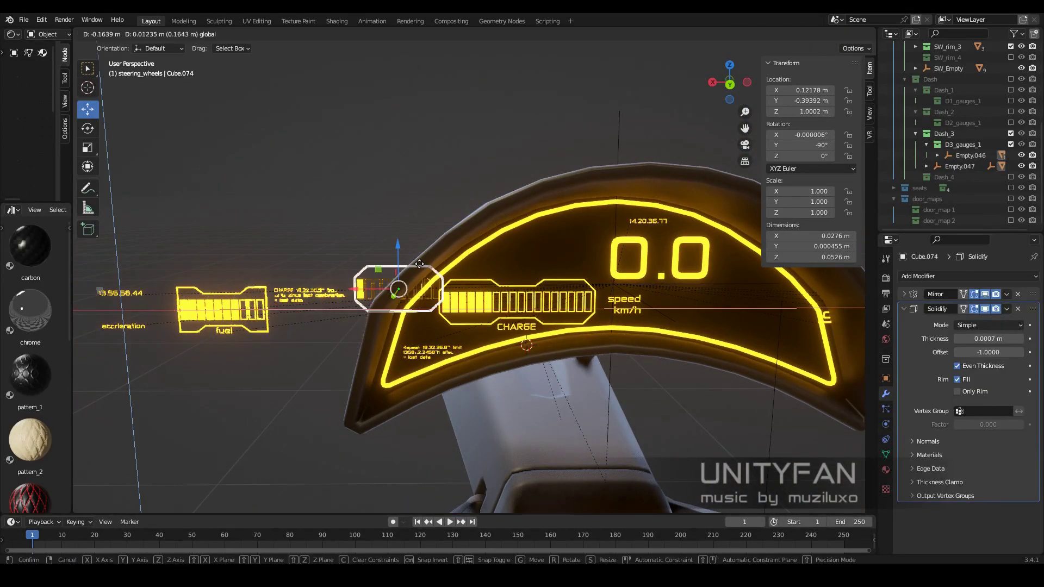
left_click(537, 239)
scroll(485, 279, "up", 2)
scroll(458, 217, "up", 3)
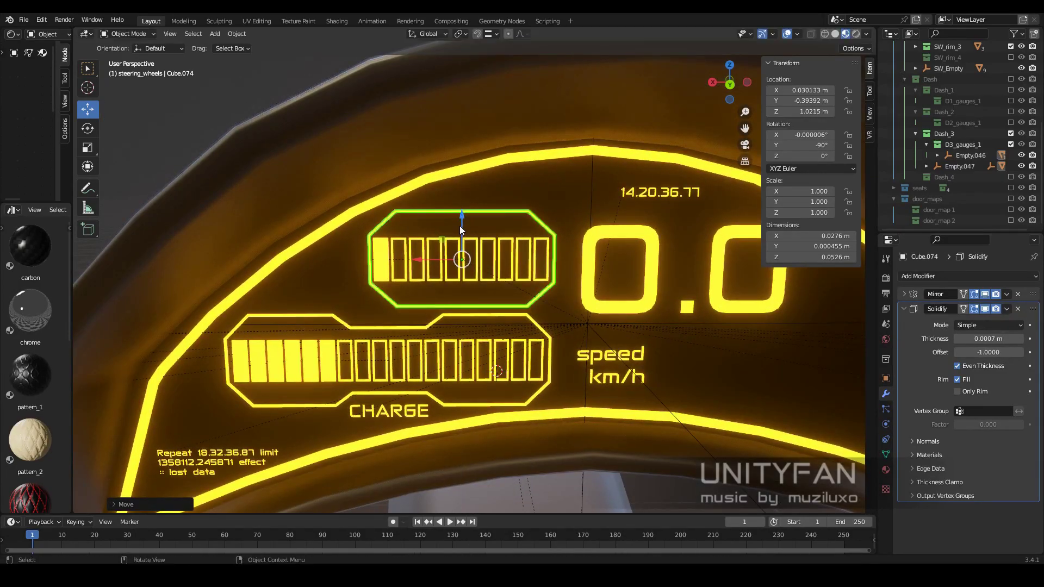
scroll(461, 229, "down", 5)
scroll(503, 325, "up", 2)
Place the 13.56.58.44 time readout above the acceleration gauge
left_click(138, 280)
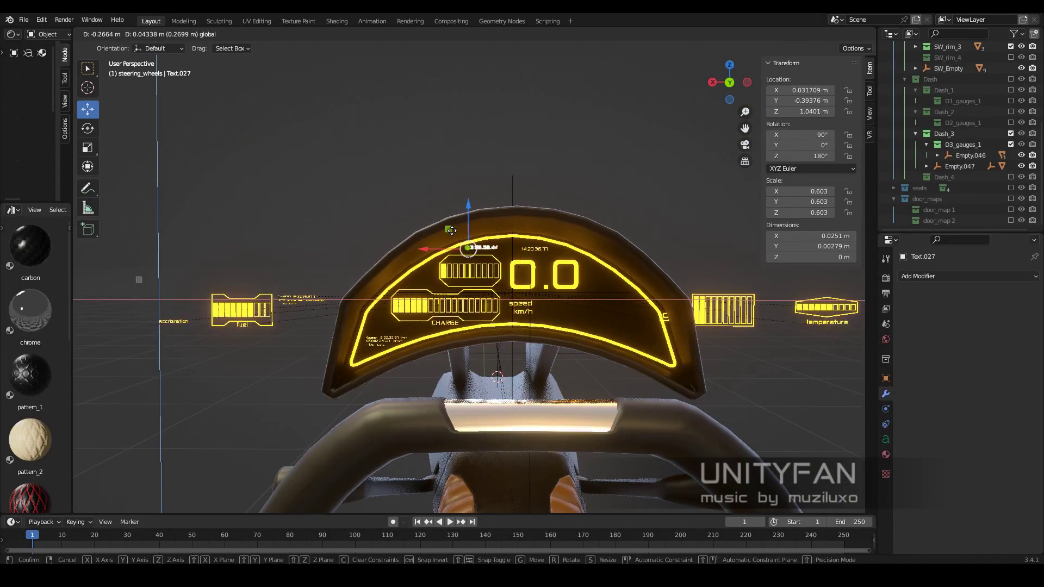
left_click(451, 231)
scroll(451, 231, "up", 3)
scroll(396, 305, "down", 3)
scroll(361, 303, "down", 2)
Move the acceleration label beside its gauge
left_click(347, 315)
scroll(347, 315, "up", 4)
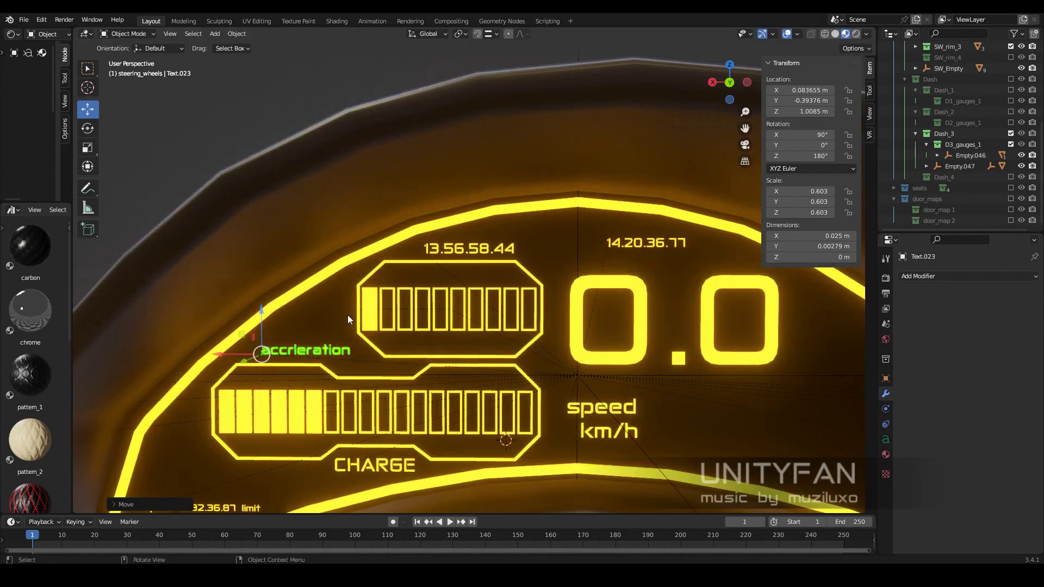
scroll(348, 315, "up", 3)
key("g")
left_click(384, 304)
scroll(386, 302, "down", 4)
scroll(350, 316, "down", 2)
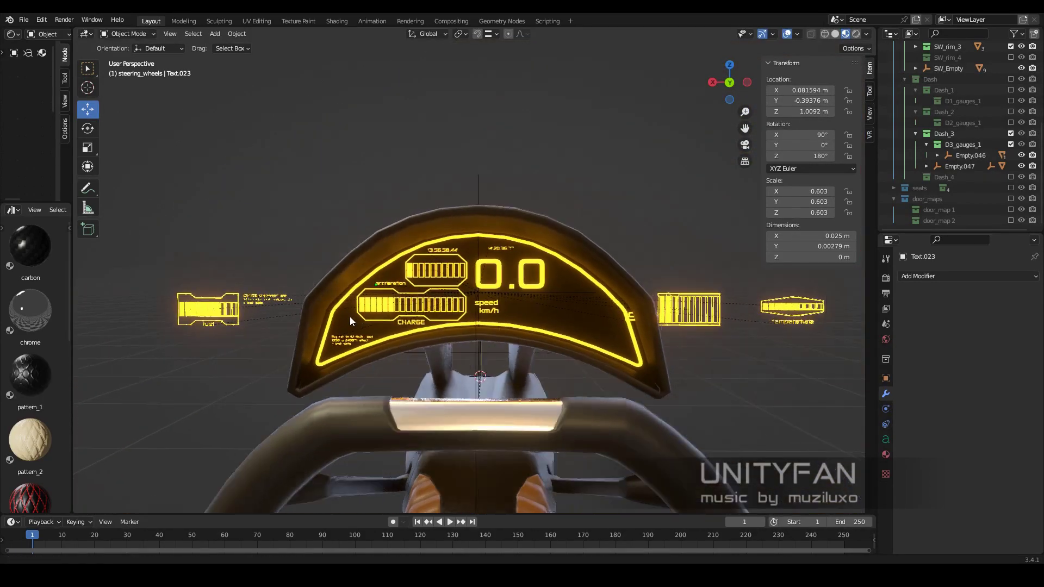
scroll(350, 316, "down", 1)
left_click(236, 321)
Slide the fuel gauge along X to the hood's right and rotate it 90° on Y
key("g")
key("x")
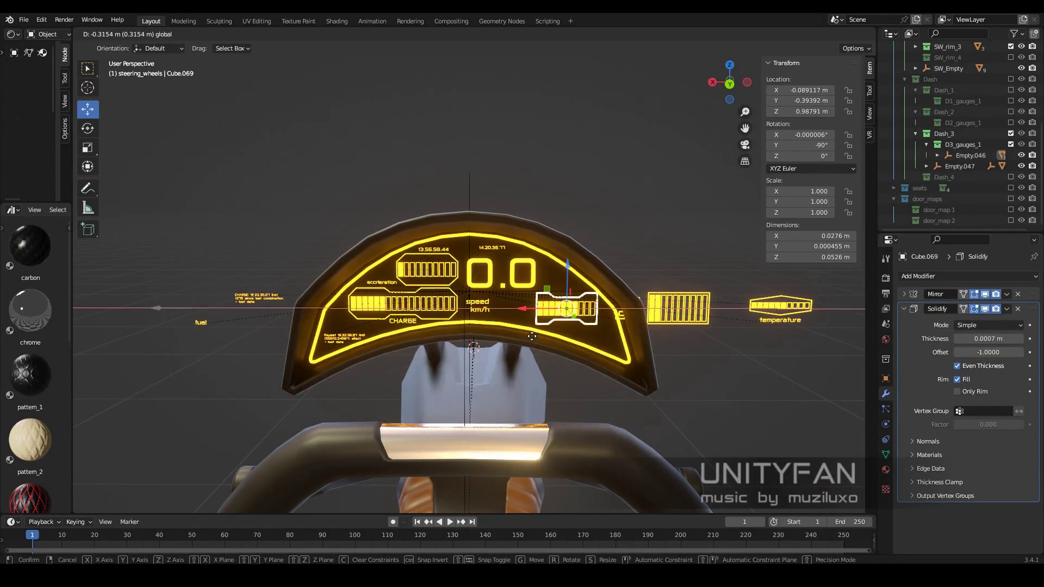
left_click(531, 336)
key("ctrl+KP_1")
key("r")
key("y")
key("9")
key("0")
key("Return")
Fine-tune the fuel gauge's position on the hood
scroll(517, 279, "up", 3)
key("g")
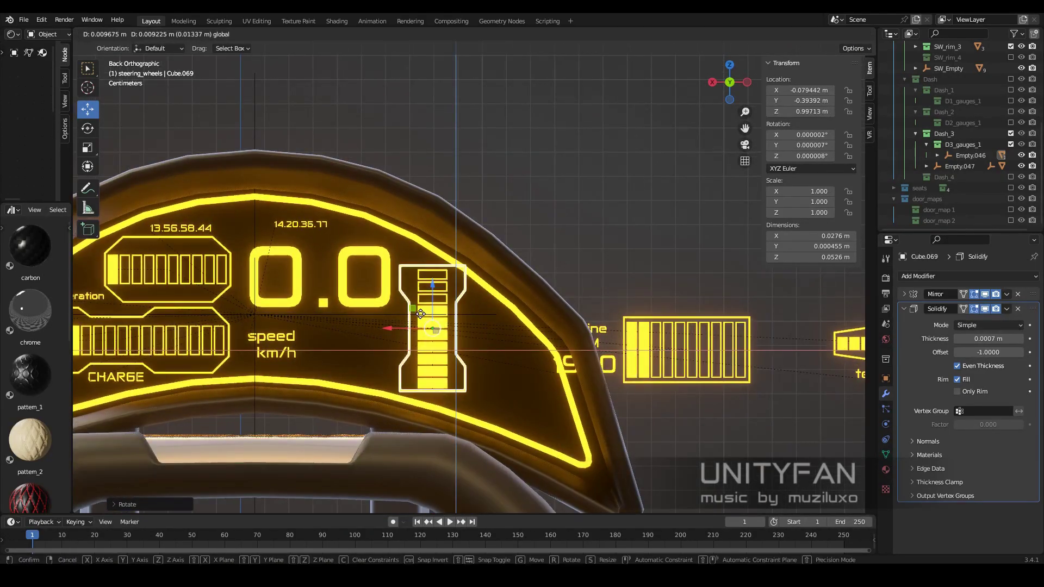
left_click(421, 323)
scroll(413, 326, "down", 5)
scroll(407, 328, "up", 3)
Resize the speed km/h readout
left_click(296, 314)
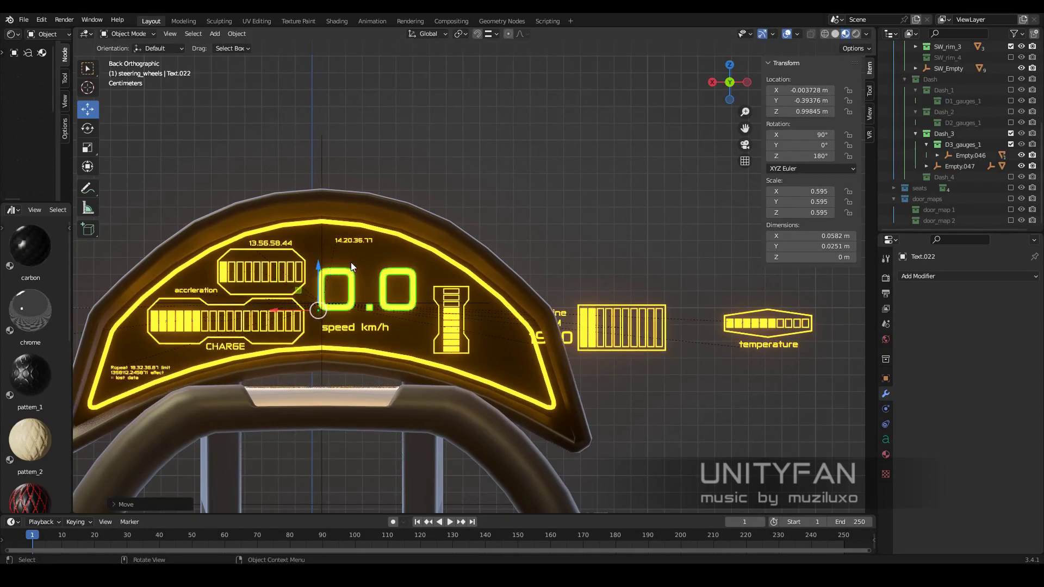
scroll(351, 262, "down", 3)
scroll(400, 306, "up", 3)
key("Tab")
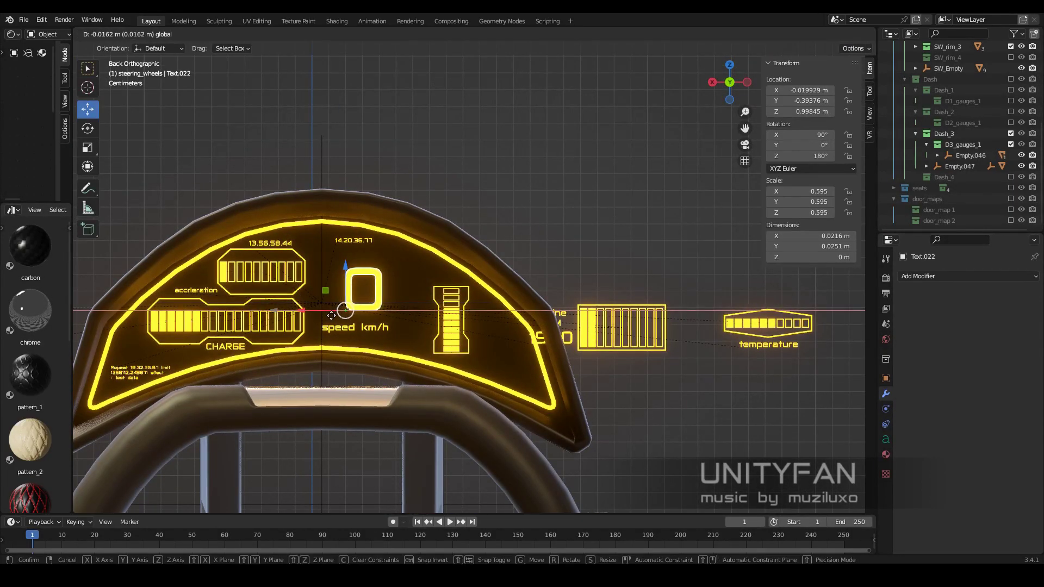
left_click(432, 332)
scroll(259, 312, "down", 3)
scroll(259, 312, "up", 2)
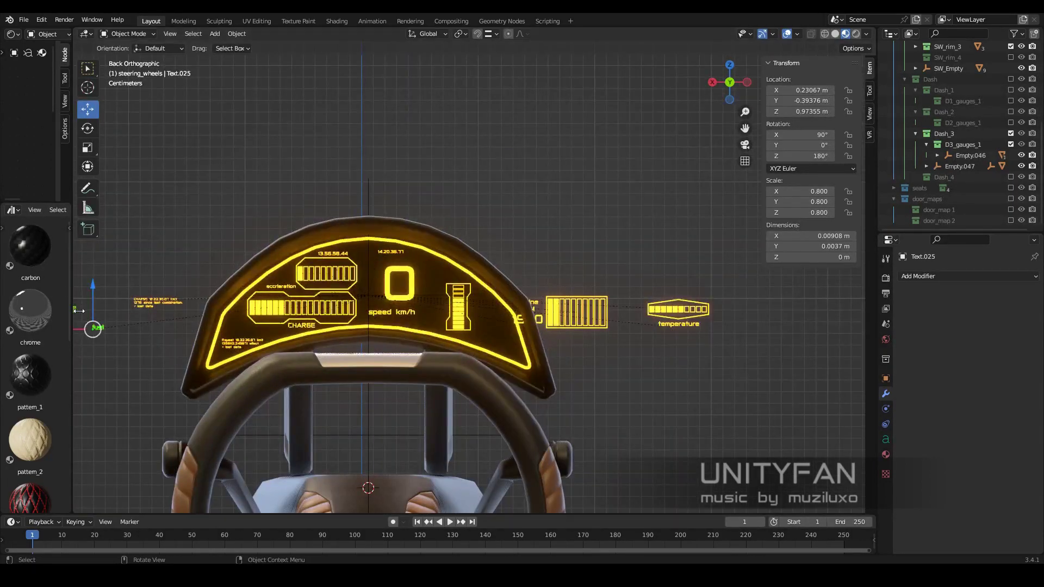
Place the fuel label above the fuel gauge
left_click(217, 304)
key("g")
left_click(504, 267)
scroll(503, 268, "up", 6)
Move the 14.20.36.77 readout beside the fuel gauge
left_click(426, 242)
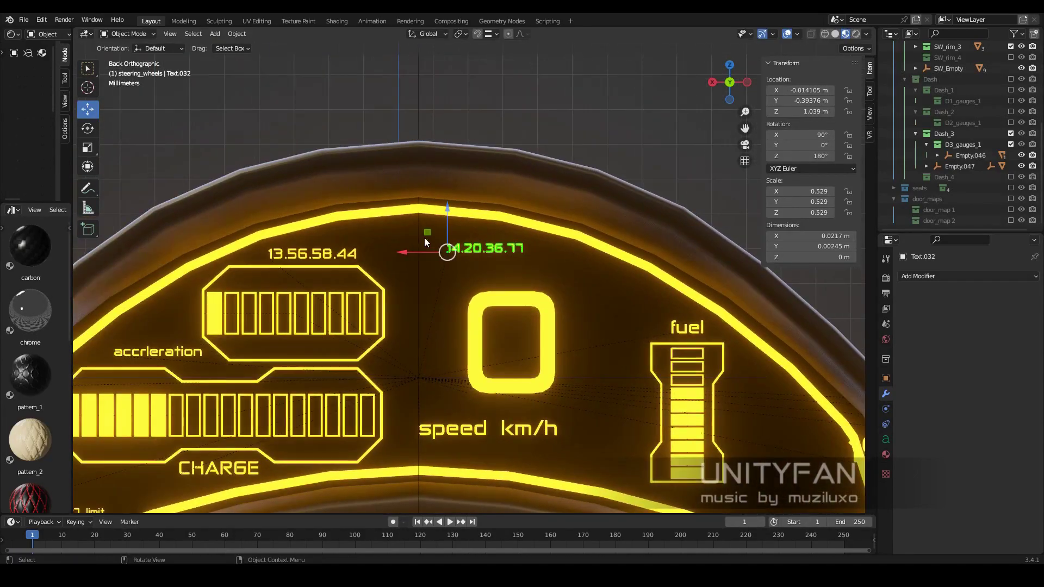
left_click(256, 225)
scroll(332, 252, "up", 1)
left_click(222, 251)
scroll(223, 252, "down", 4)
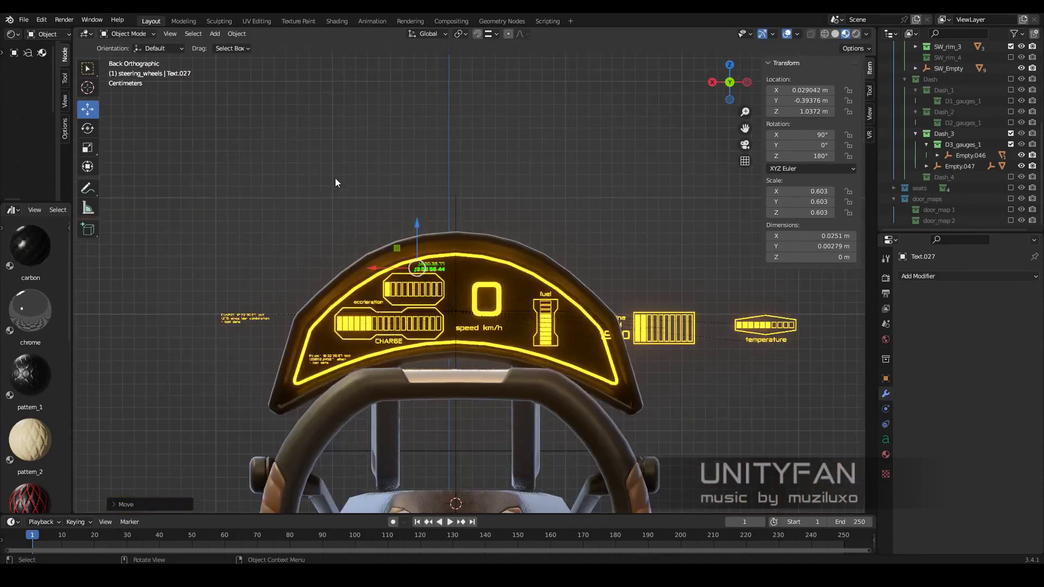
scroll(335, 177, "up", 3)
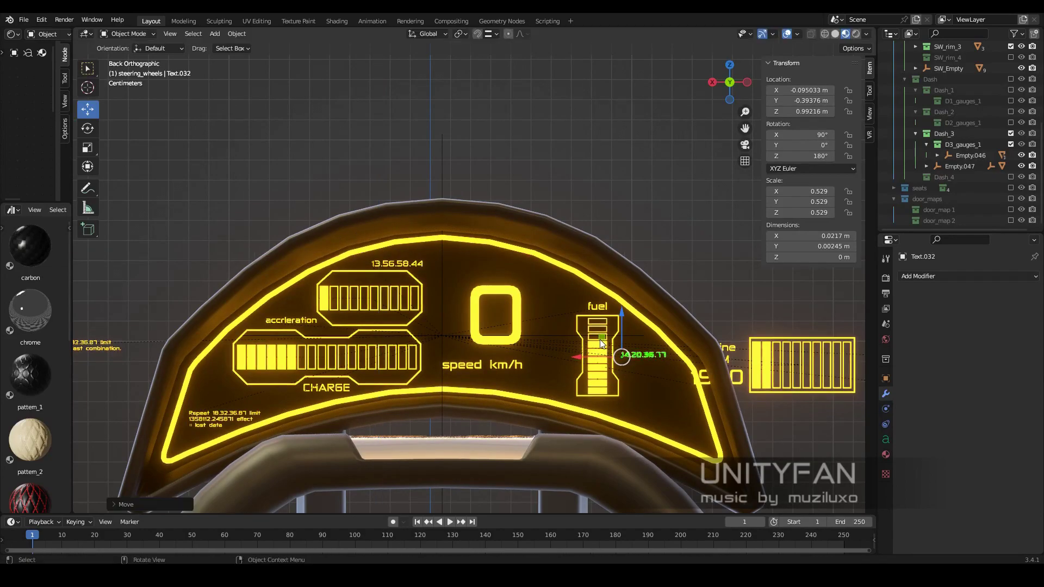
scroll(551, 335, "down", 5)
scroll(551, 335, "up", 3)
scroll(361, 259, "up", 2)
Place the 13.56.58.44 readout above the acceleration gauge
left_click(361, 258)
key("g")
left_click(304, 293)
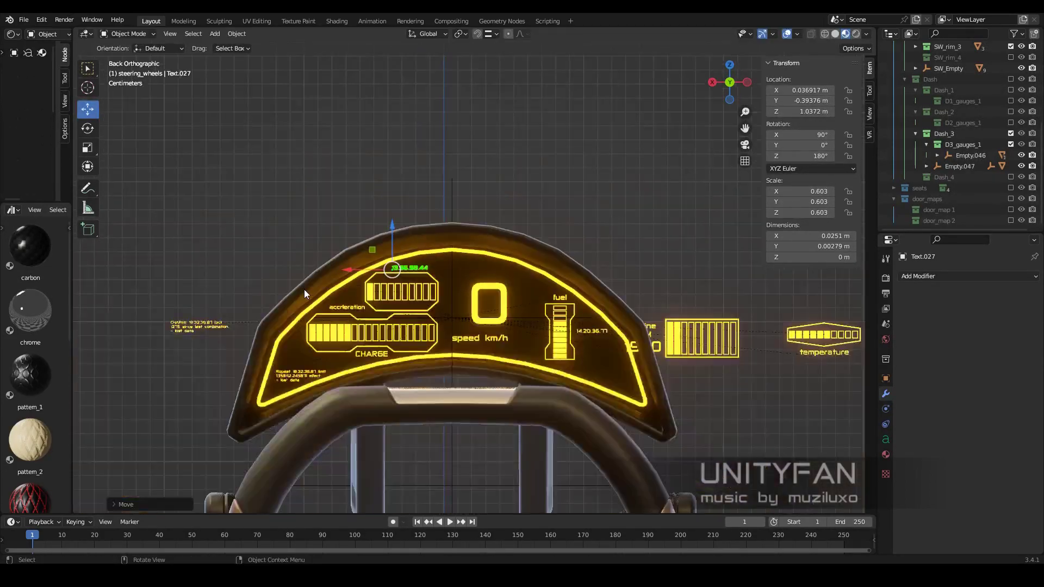
scroll(304, 294, "down", 2)
Move the small charge info text near the fuel gauge
left_click(535, 336)
key("g")
scroll(528, 301, "up", 4)
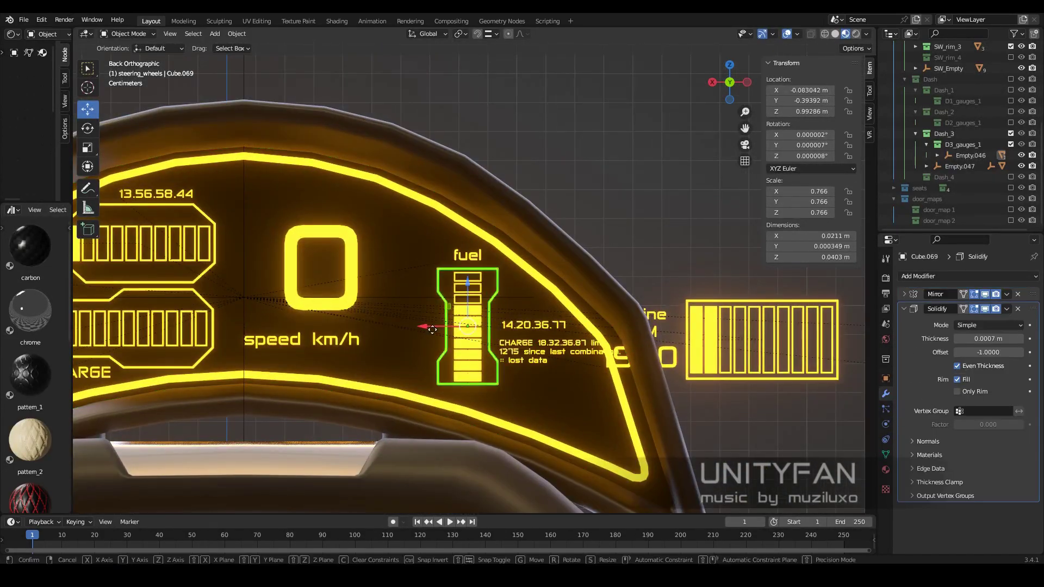
left_click(460, 256)
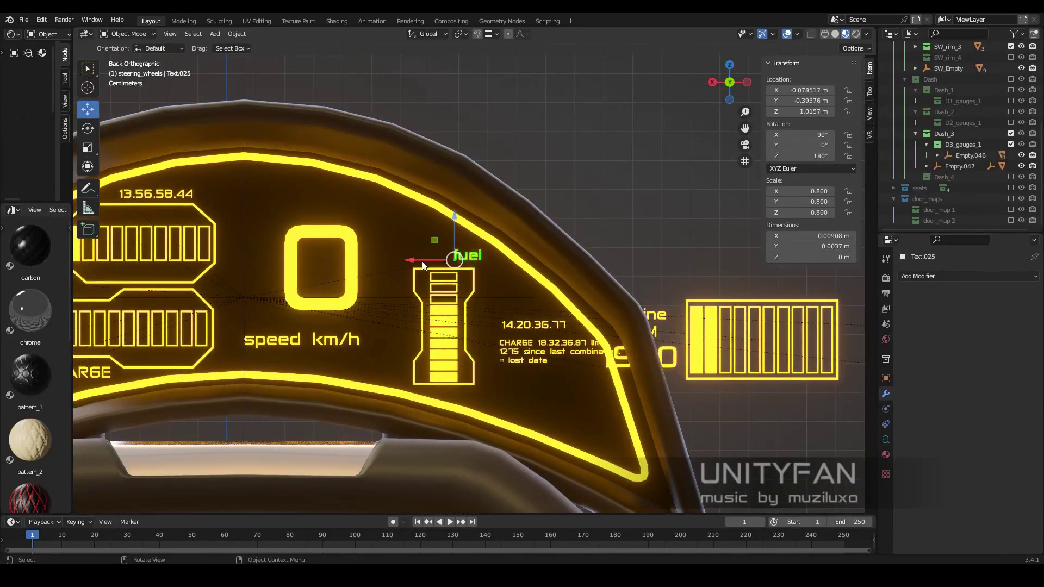
left_click(456, 336)
scroll(501, 350, "down", 4)
scroll(523, 355, "up", 2)
scroll(505, 296, "up", 2)
Remove the 1900 readout and place the temperature gauge frame on the dash
left_click(504, 296)
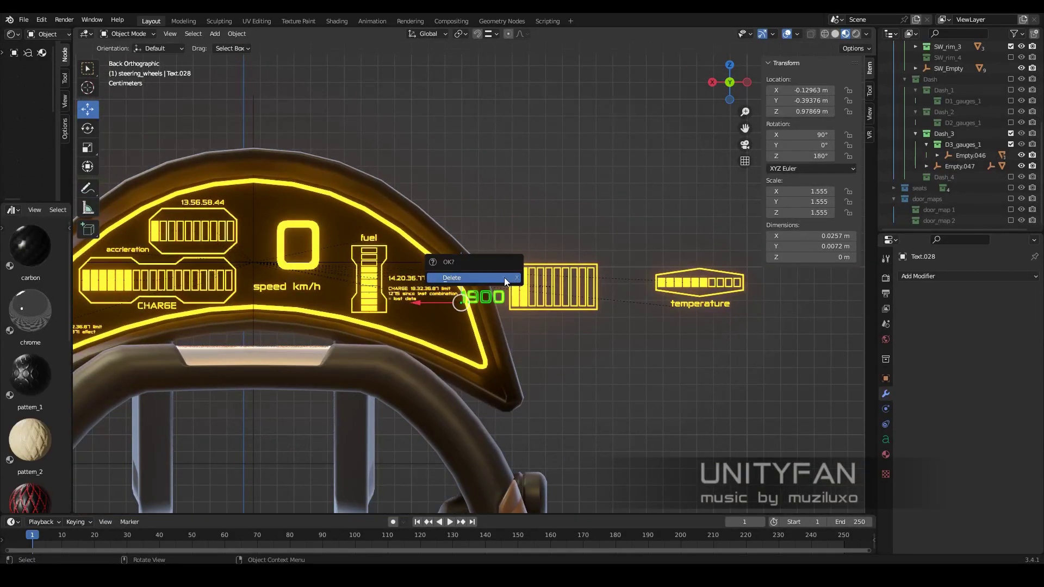
scroll(501, 243, "down", 2)
scroll(557, 292, "up", 3)
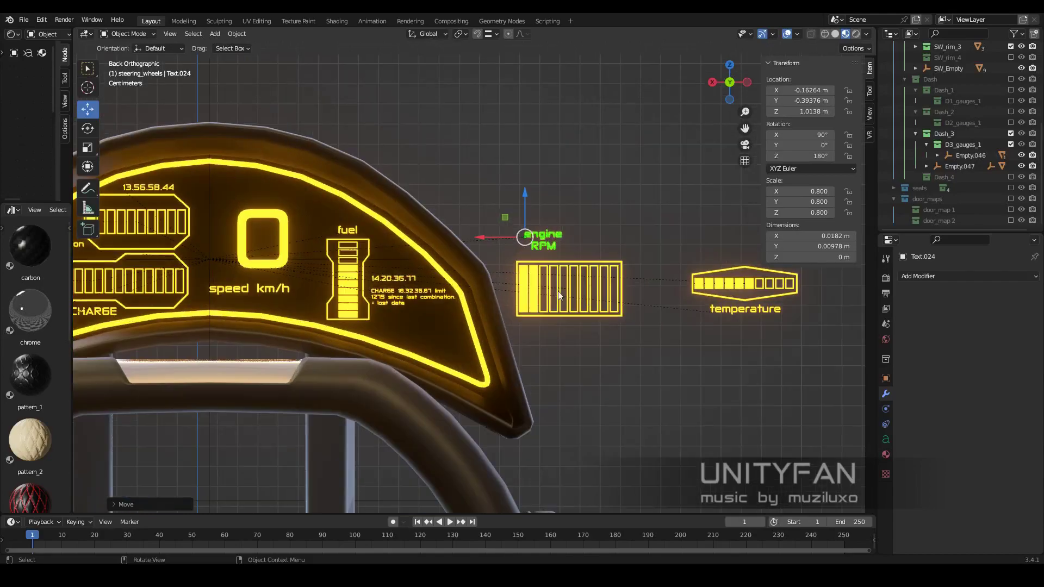
left_click(701, 280)
key("g")
left_click(397, 311)
scroll(491, 347, "down", 3)
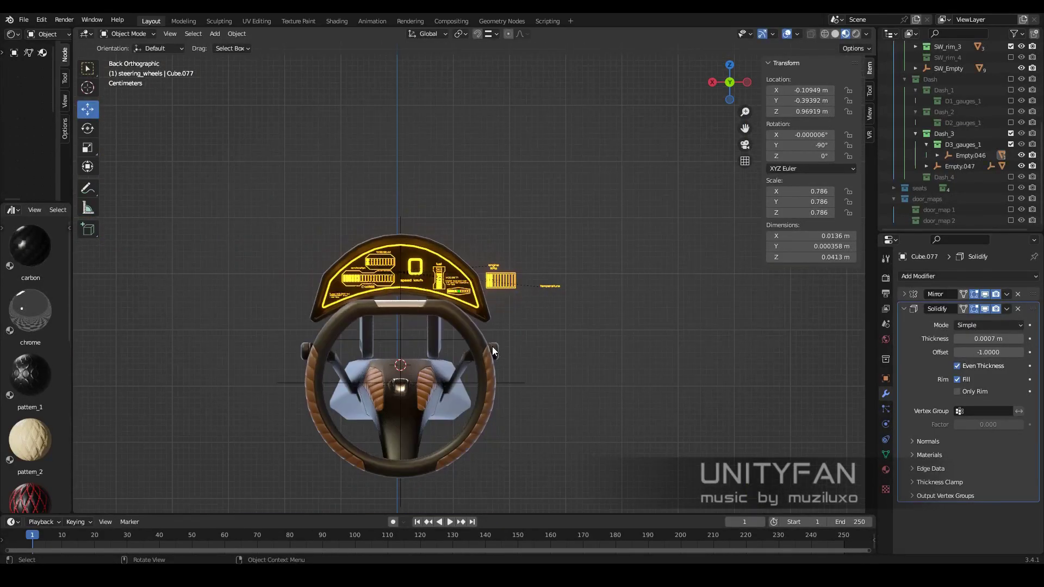
scroll(544, 305, "up", 2)
Set the temperature label beside its frame and view the dash in perspective
left_click(587, 292)
scroll(521, 367, "up", 2)
left_click(376, 363)
scroll(543, 303, "down", 4)
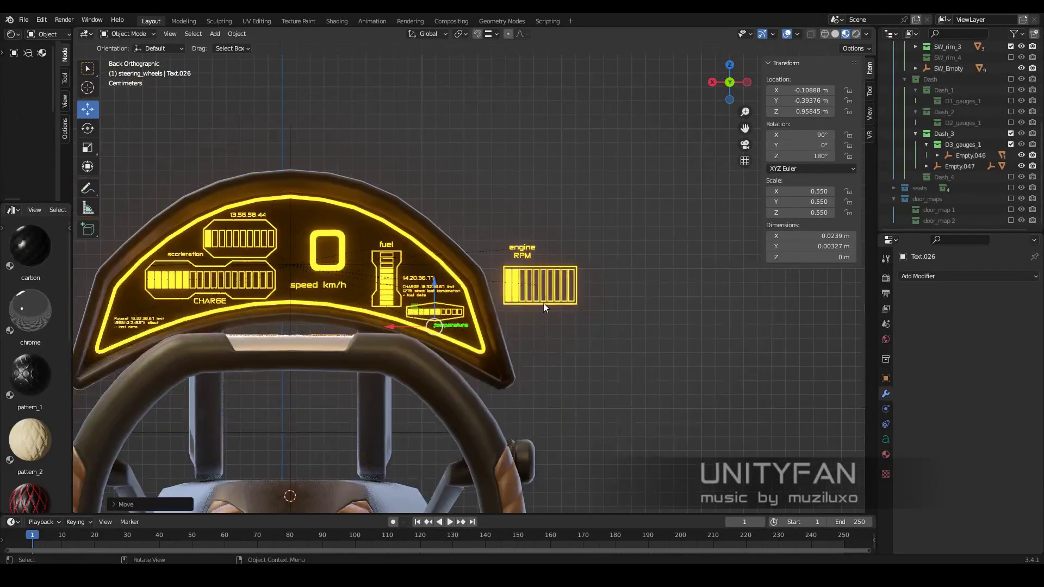
left_click(530, 250)
scroll(528, 270, "down", 3)
mouse_move(527, 270)
middle_mouse_down()
mouse_move(579, 334)
mouse_move(565, 340)
mouse_move(541, 277)
mouse_move(528, 286)
mouse_move(555, 272)
middle_mouse_up()
scroll(507, 333, "up", 2)
Parent Empty.047 to SW_Empty and move the rig along Z
left_click(527, 287)
left_click(319, 224)
left_click(512, 292, "shift")
key("ctrl+p")
left_click(550, 305)
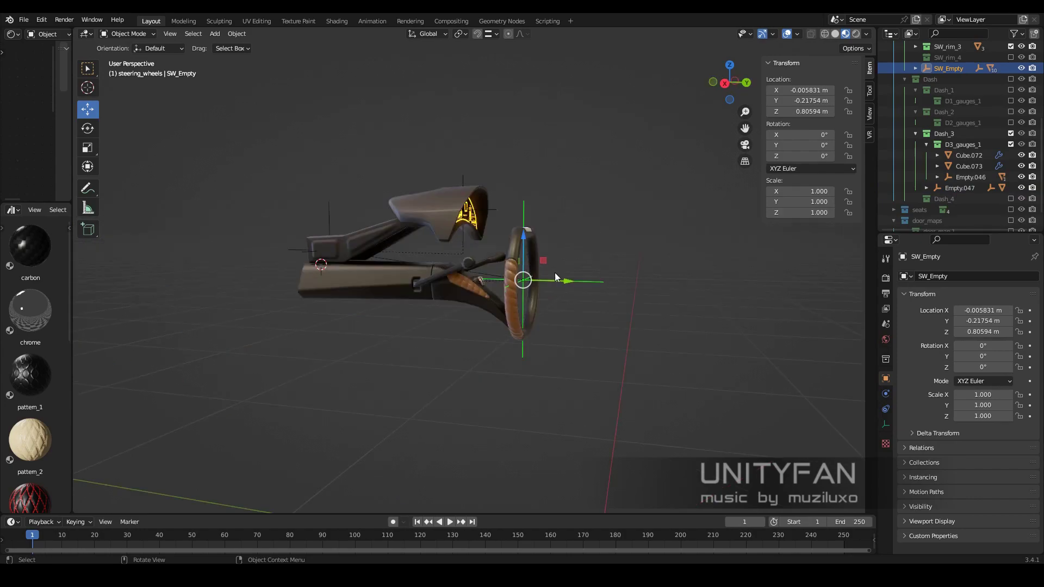
middle_click_drag(539, 229, 555, 314)
key("g")
key("z")
left_click(555, 314)
scroll(449, 222, "up", 4)
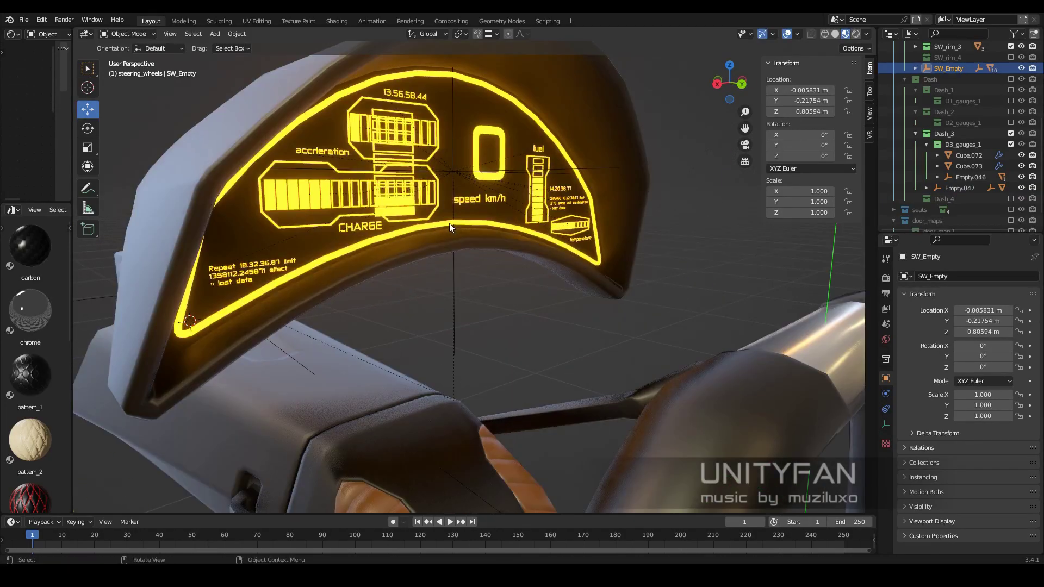
scroll(340, 213, "down", 6)
Inspect the rig from behind and the side, checking the dashboard and steering-wheel empty
mouse_move(513, 266)
middle_mouse_down()
mouse_move(416, 274)
mouse_move(443, 269)
middle_mouse_up()
left_click(416, 274)
scroll(444, 269, "up", 5)
scroll(507, 287, "down", 4)
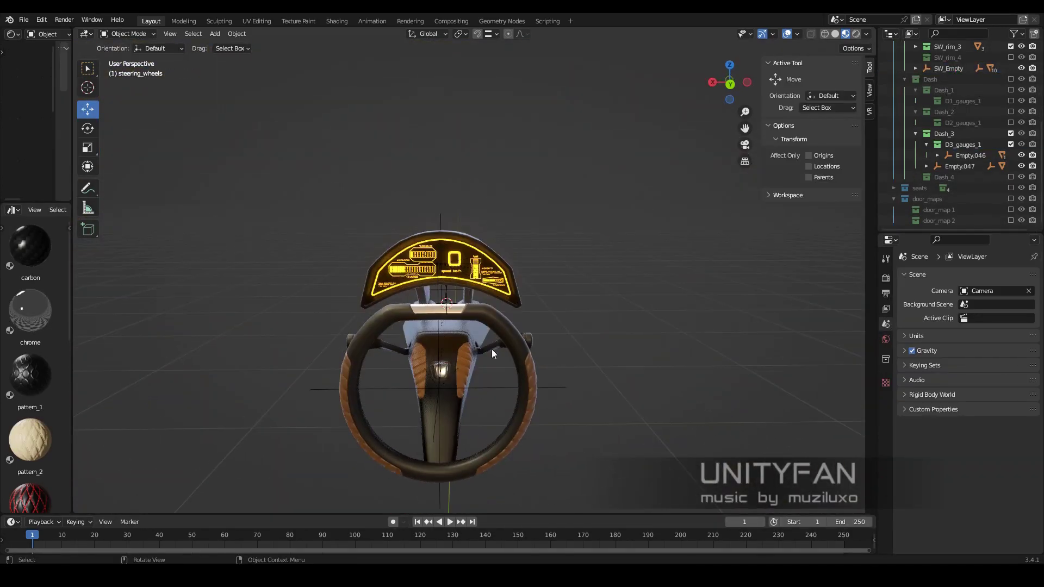
middle_click_drag(491, 349, 489, 304)
scroll(489, 304, "up", 5)
left_click(481, 253)
scroll(482, 254, "down", 5)
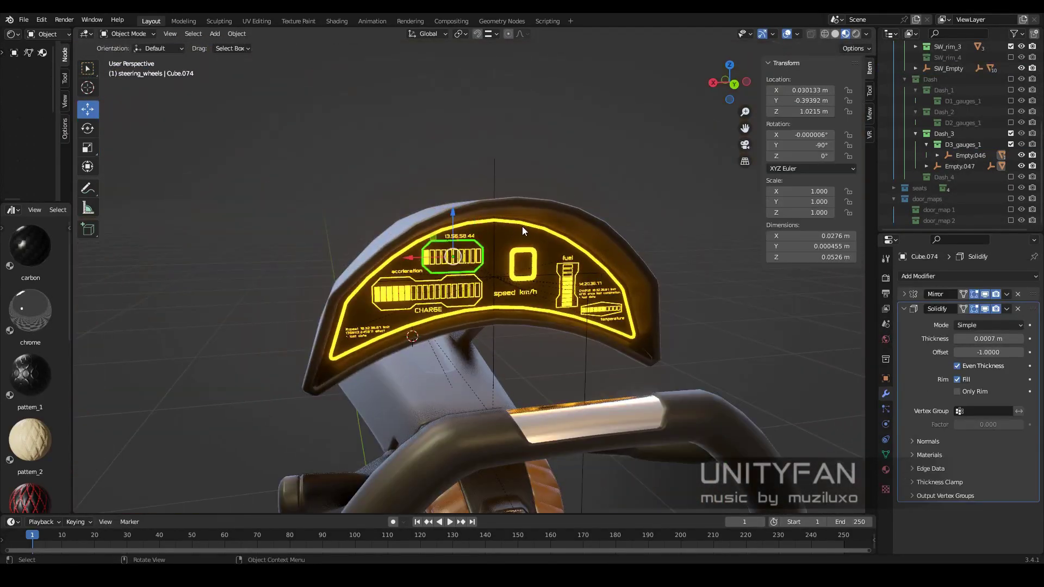
middle_click_drag(522, 226, 690, 319)
left_click(680, 372)
mouse_move(598, 292)
middle_mouse_down()
mouse_move(539, 236)
mouse_move(625, 228)
middle_mouse_up()
scroll(1012, 145, "up", 1)
Compare Dash_1 with Dash_3 in the Outliner, keep Dash_3, and show the seats
left_click(1011, 155)
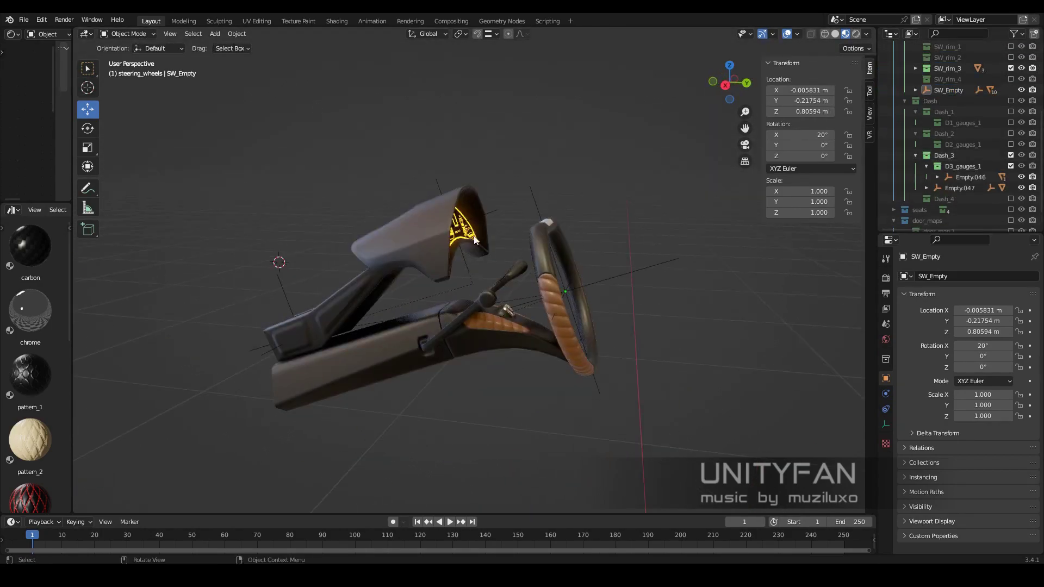
left_click(1011, 165)
left_click(1011, 111)
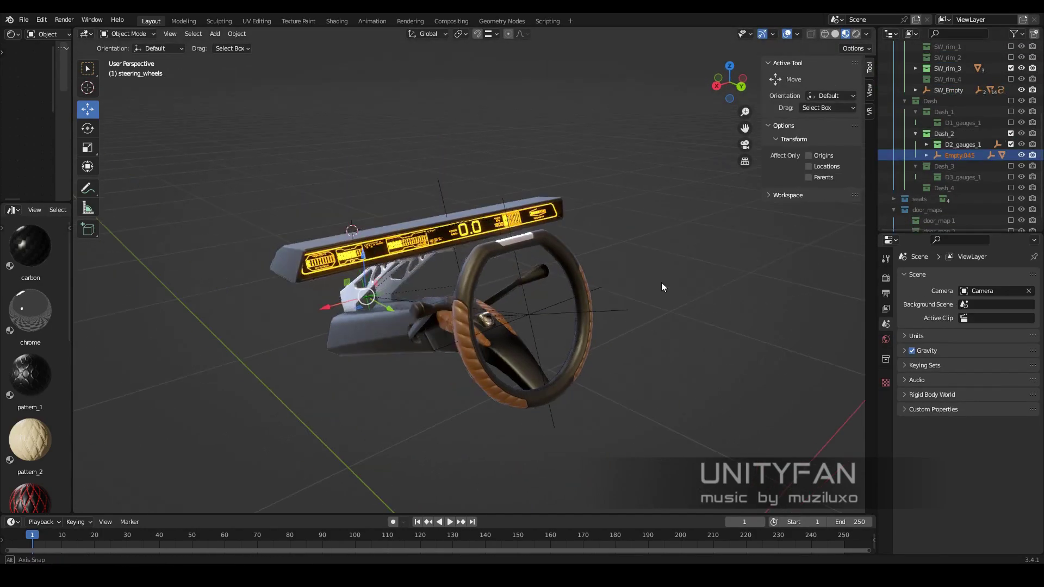
mouse_move(661, 282)
middle_mouse_down()
mouse_move(495, 312)
mouse_move(478, 296)
middle_mouse_up()
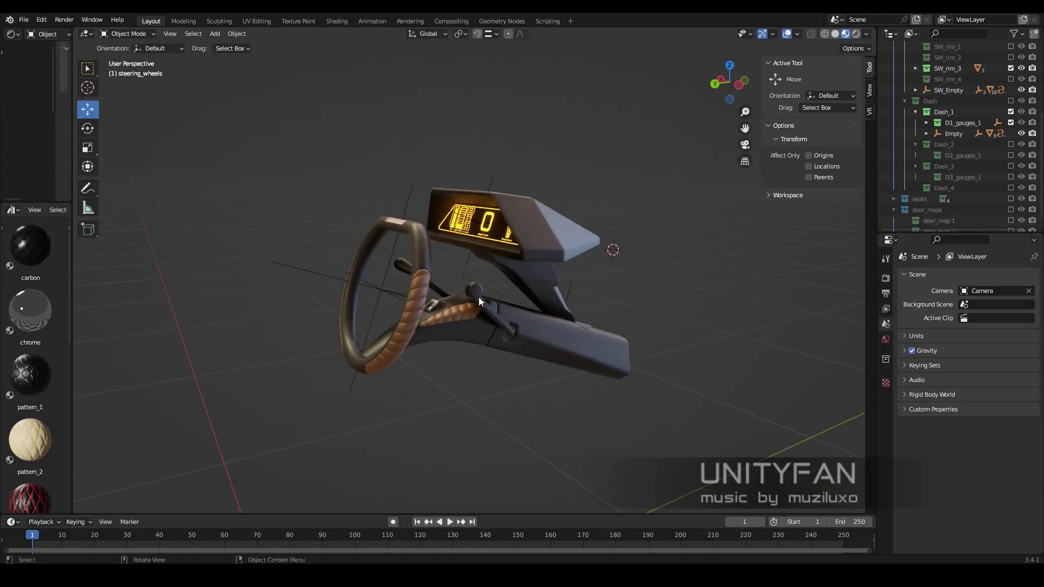
middle_click_drag(483, 339, 618, 353)
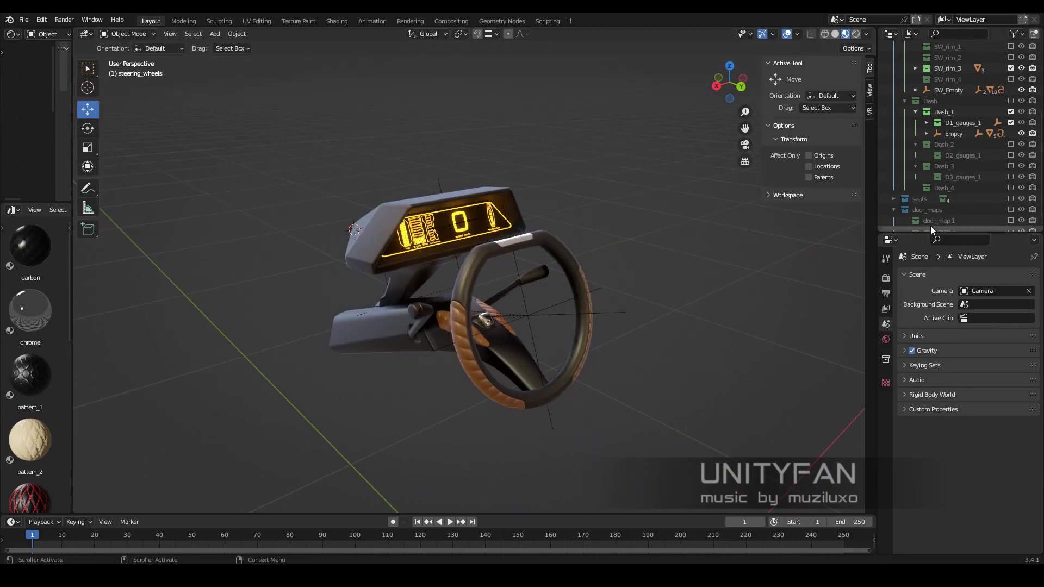
left_click(1011, 165)
left_click(1011, 112)
mouse_move(652, 244)
middle_mouse_down()
mouse_move(566, 250)
mouse_move(520, 266)
mouse_move(576, 259)
middle_mouse_up()
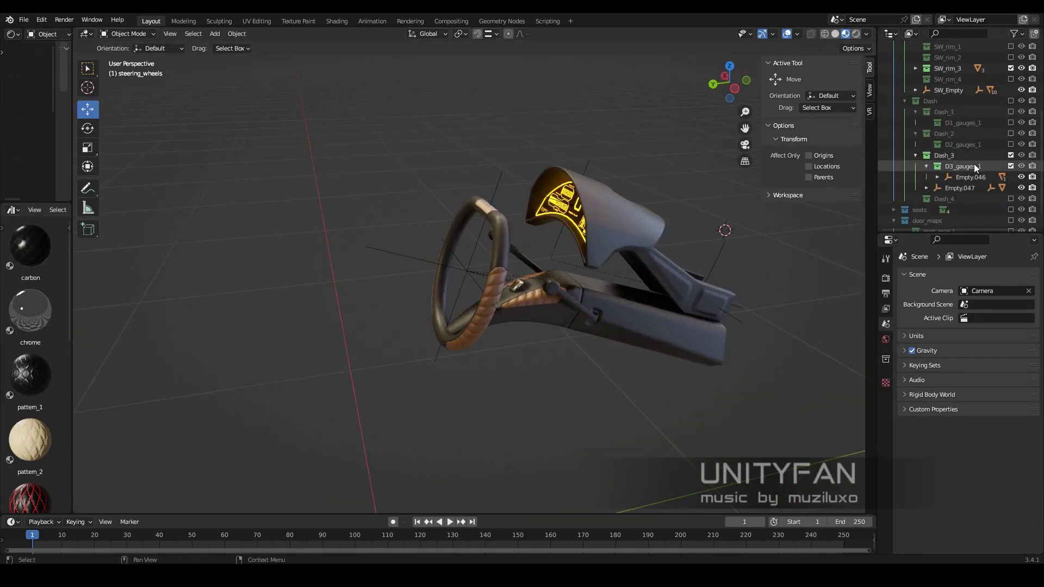
left_click(1011, 209)
scroll(1002, 213, "down", 2)
Show the door panel collection, orbit to a new cockpit angle, and widen the 3D view
left_click(1011, 209)
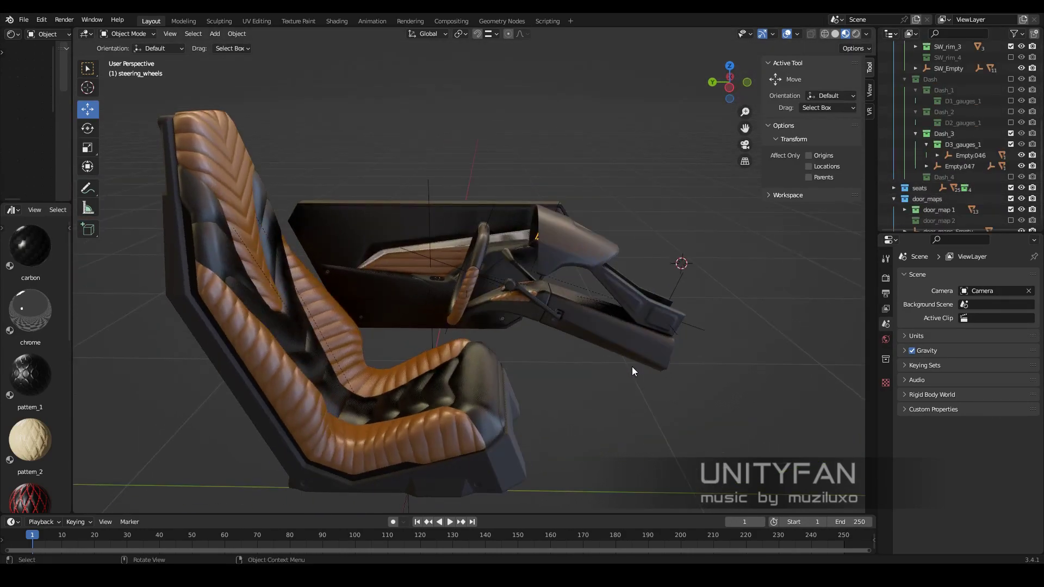
mouse_move(632, 366)
middle_mouse_down()
mouse_move(706, 386)
mouse_move(664, 377)
middle_mouse_up()
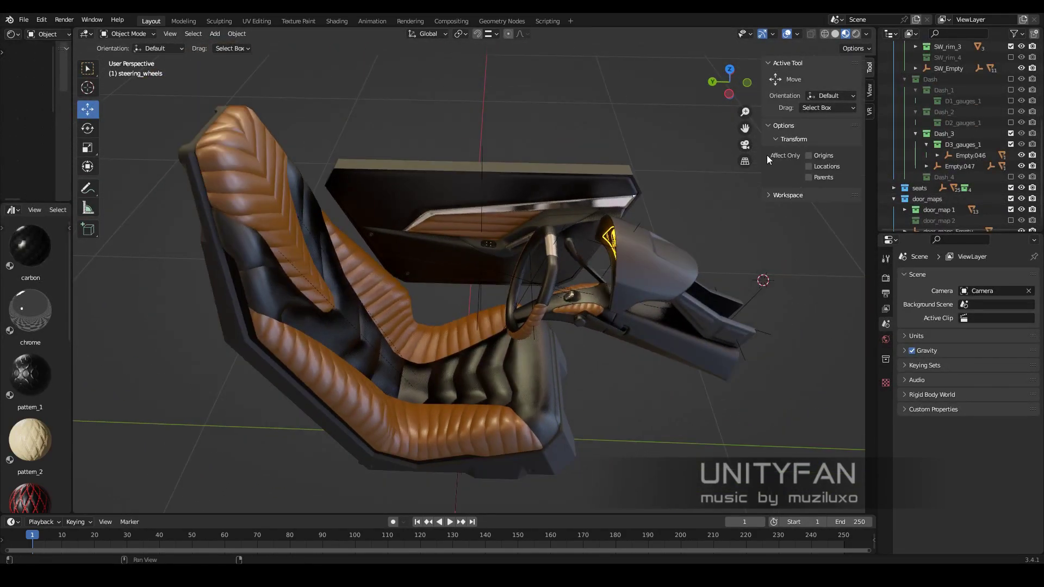
left_click_drag(877, 163, 966, 163)
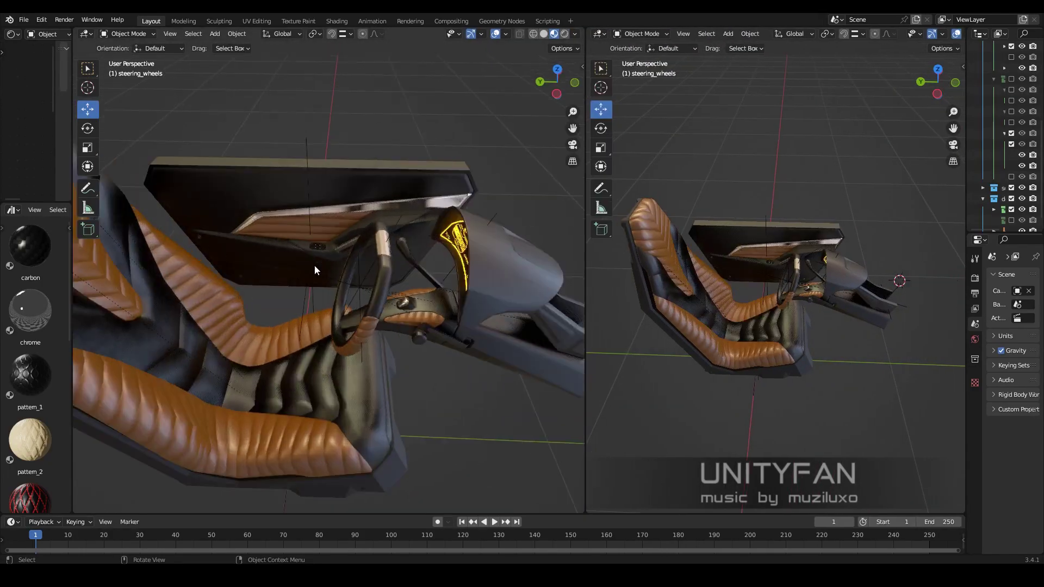
Split the 3D view to compare a Solid-shaded copy, then merge the views back
left_click_drag(881, 55, 514, 271)
left_click(933, 33)
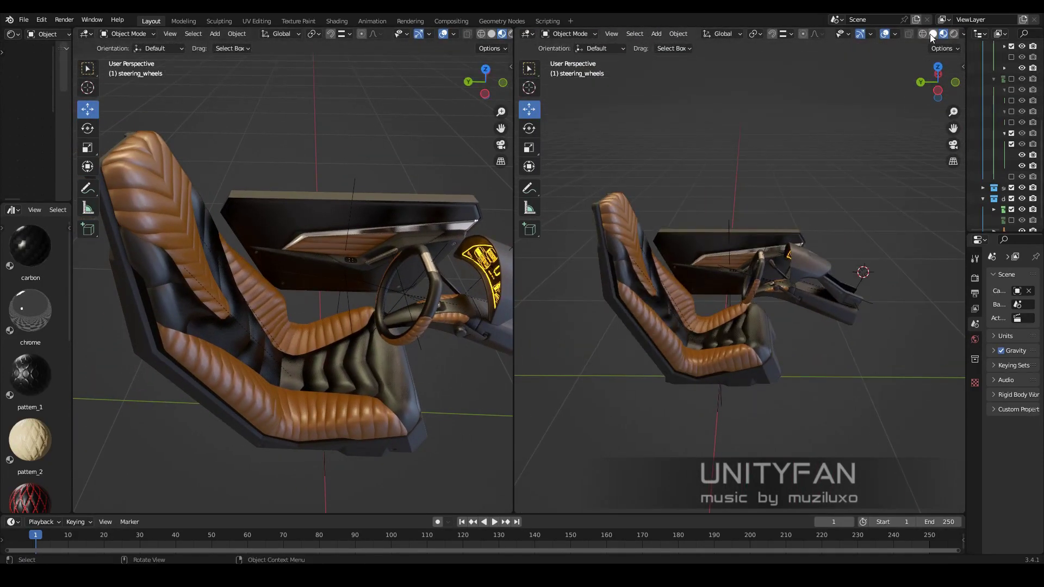
scroll(785, 330, "up", 3)
scroll(835, 341, "up", 3)
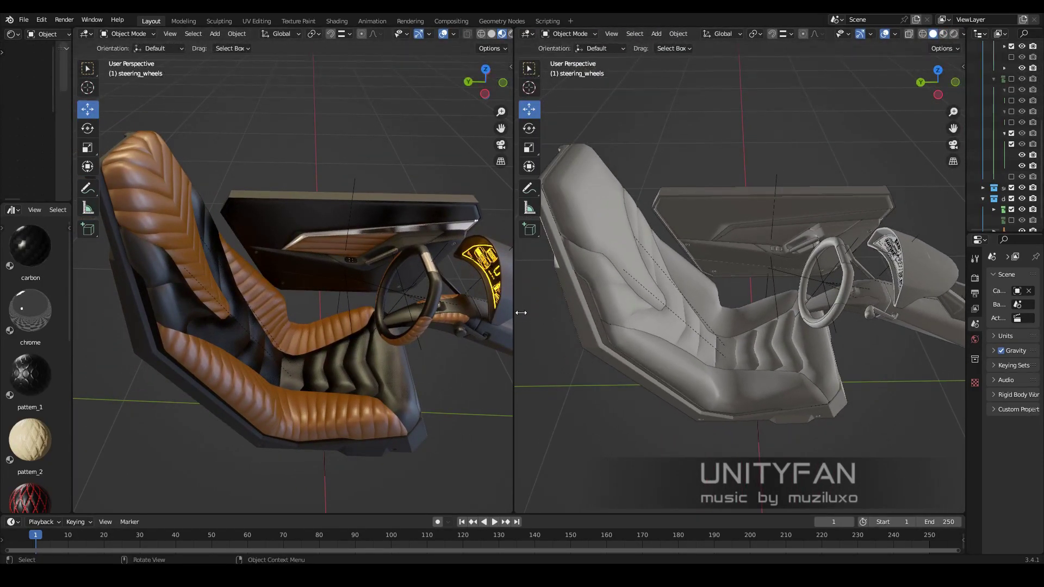
left_click_drag(520, 313, 842, 279)
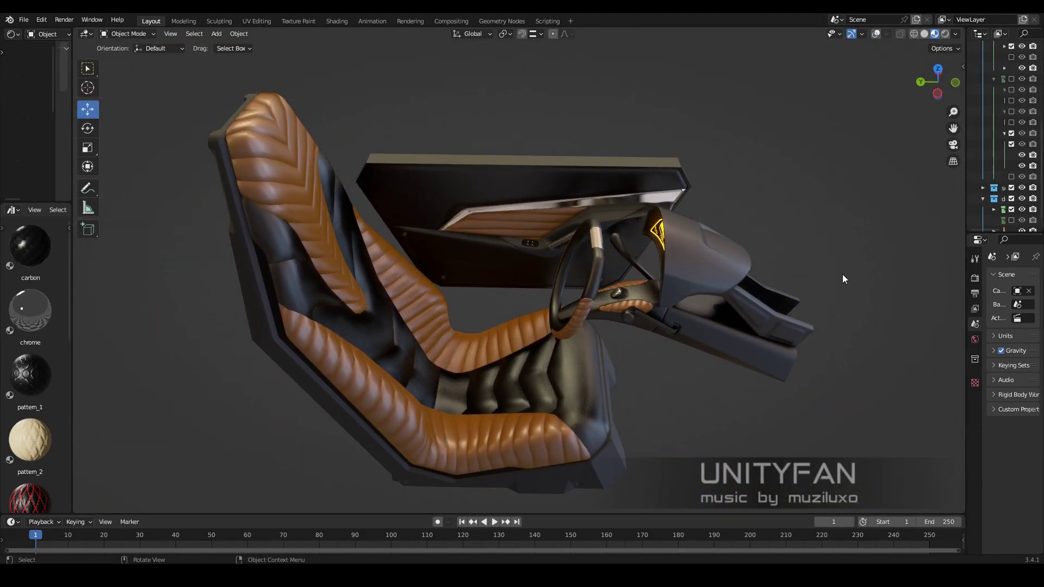
Try several studio HDRIs, rotating the lighting to -180° and raising strength to 4.000
left_click(955, 33)
left_click(945, 125)
left_click(927, 166)
mouse_move(927, 166)
left_mouse_down()
mouse_move(943, 164)
mouse_move(925, 152)
left_mouse_up()
left_click(946, 125)
left_click(956, 161)
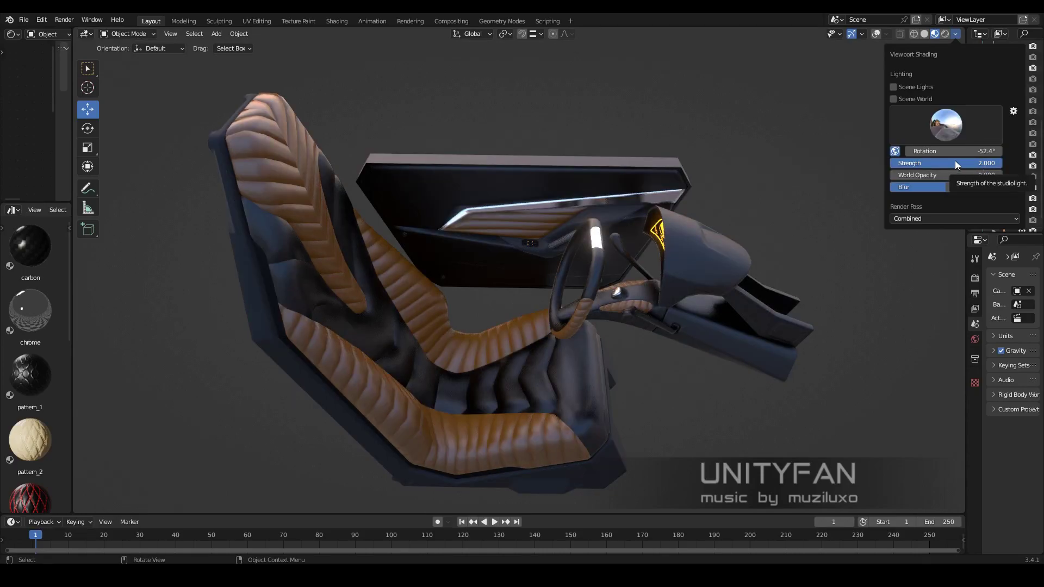
left_click(946, 125)
left_click(889, 163)
mouse_move(952, 151)
left_mouse_down()
mouse_move(903, 151)
mouse_move(957, 164)
left_mouse_up()
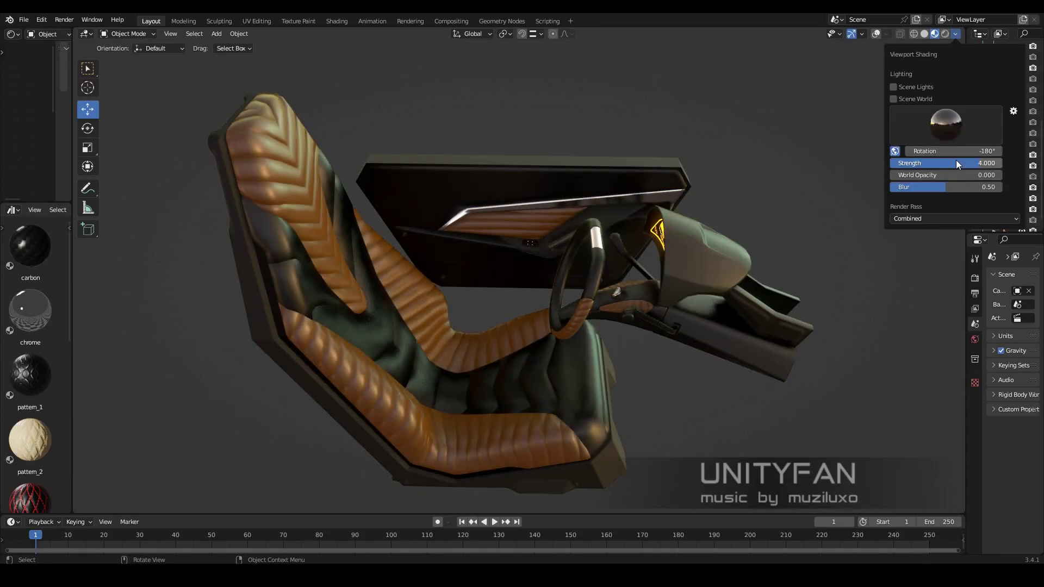
Choose another studio HDRI, set strength to 1.000, edit its rotation, and toggle X-ray with Alt+Z
left_click(956, 34)
left_click(946, 125)
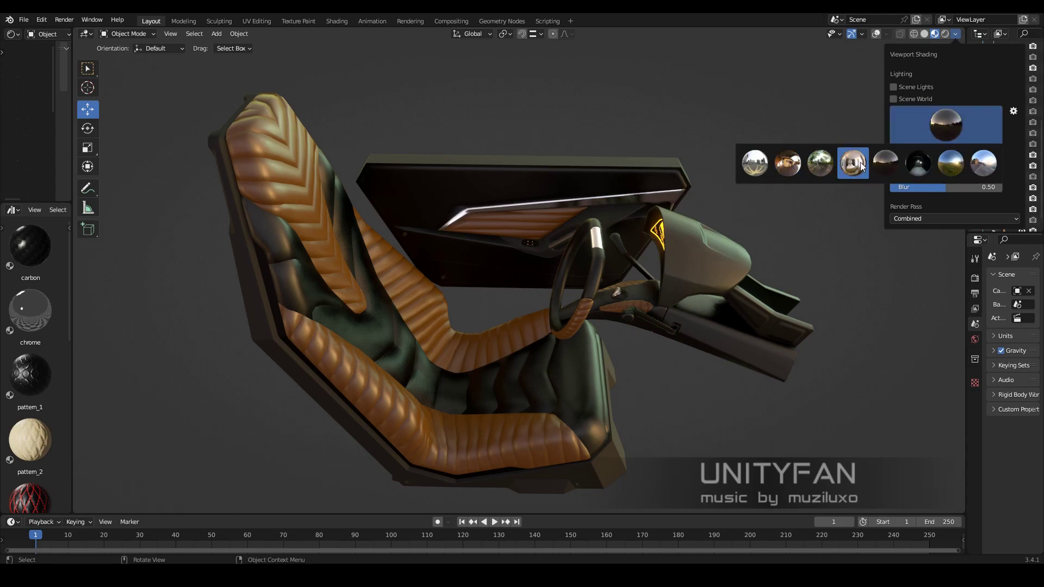
left_click(860, 162)
key("BackSpace")
left_click(965, 155)
key("Return")
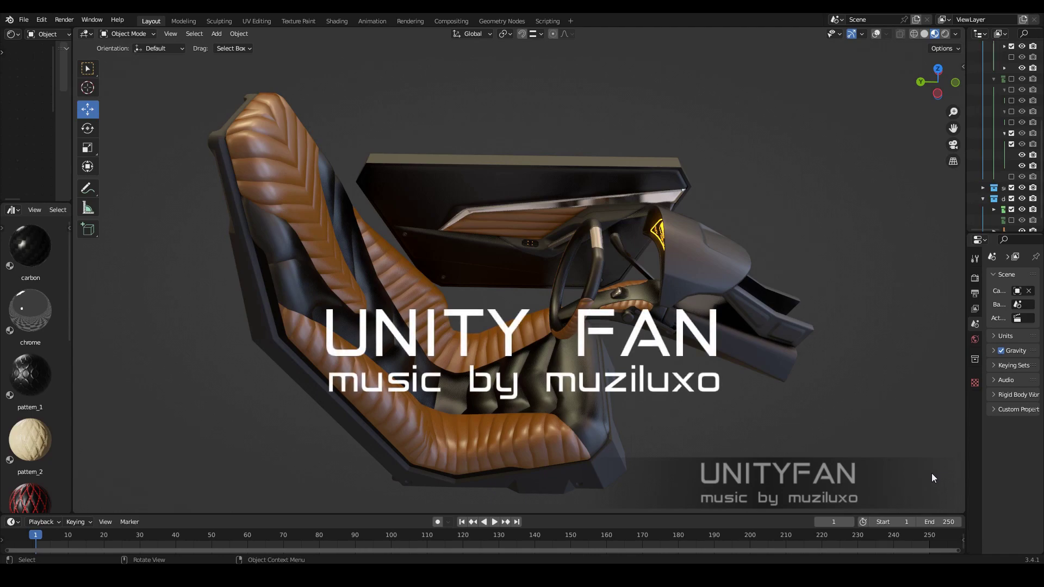
key("alt+z")
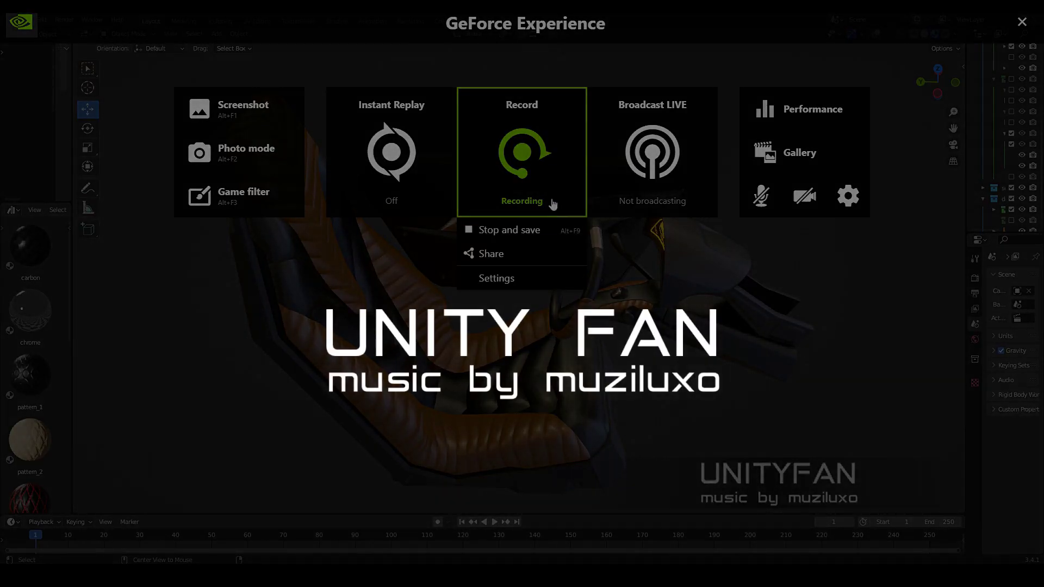